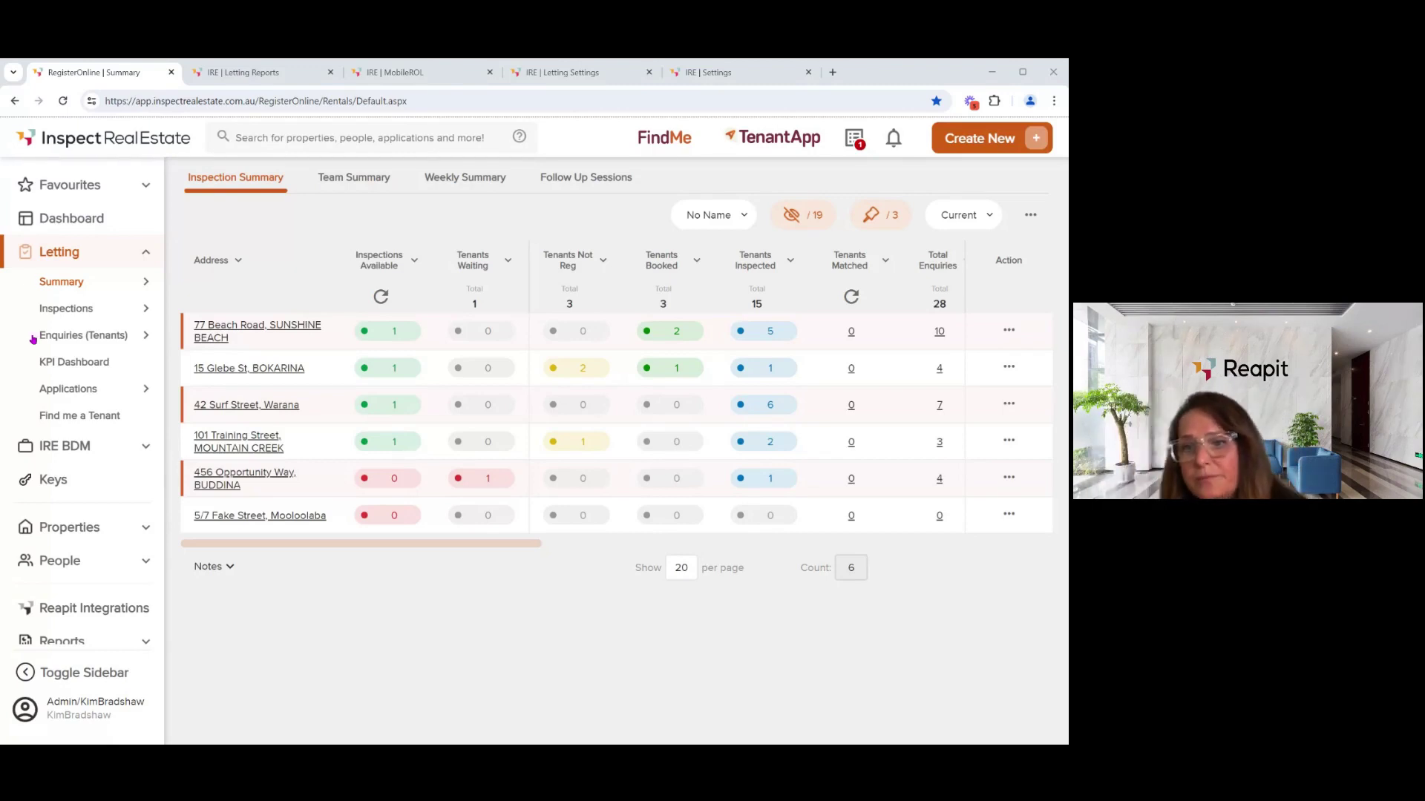
- Reload the Inspection Summary from the Letting pages in the sidebar
mouse_move(71, 282)
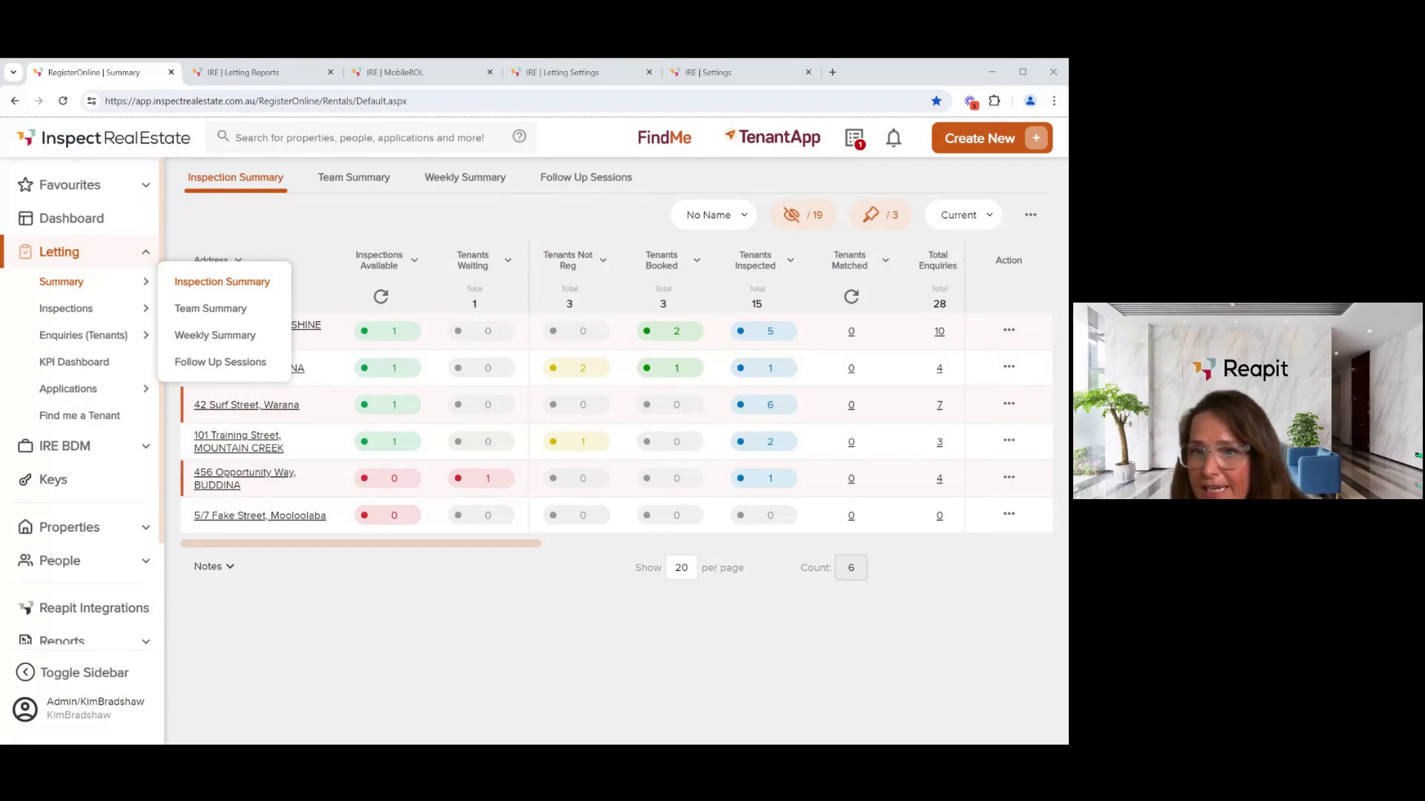
click(85, 187)
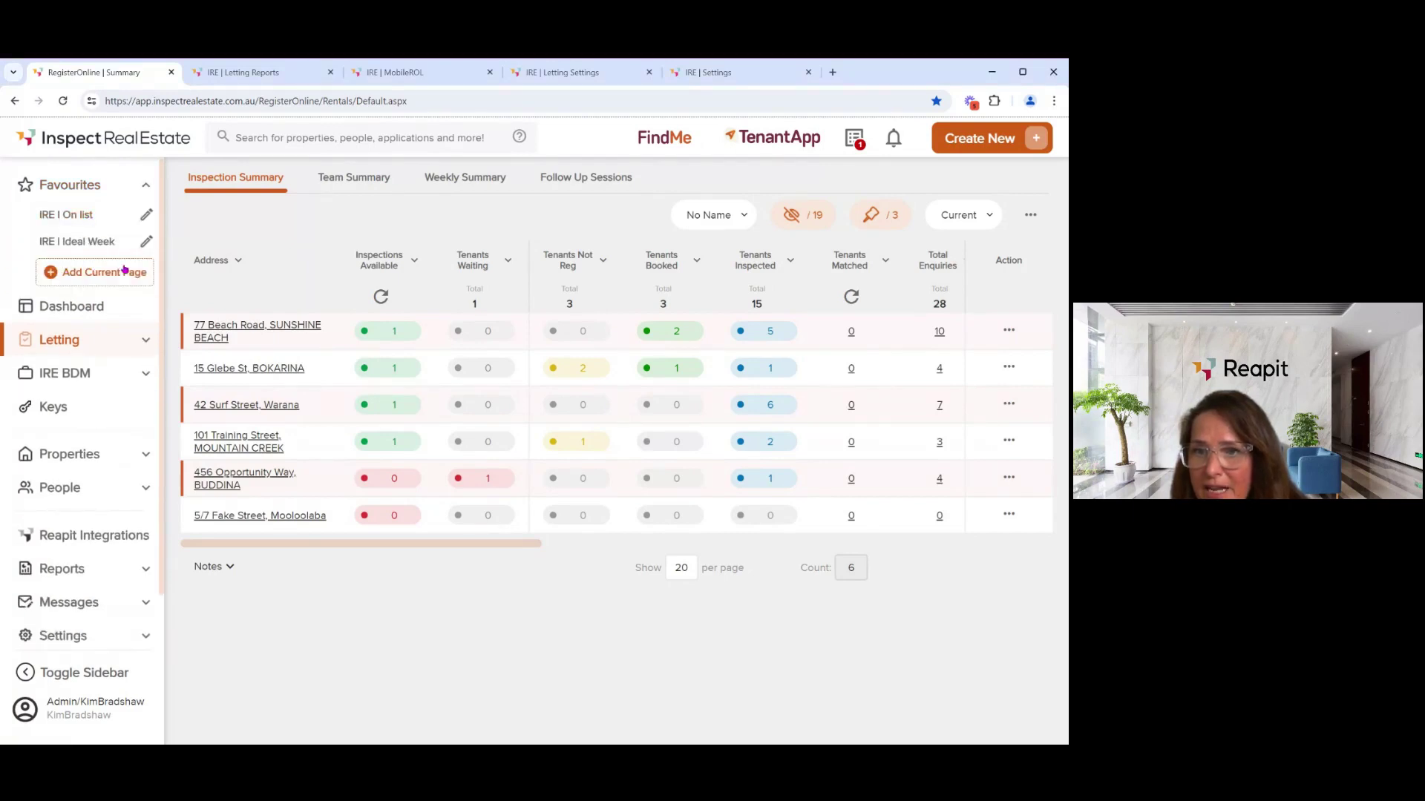
click(137, 341)
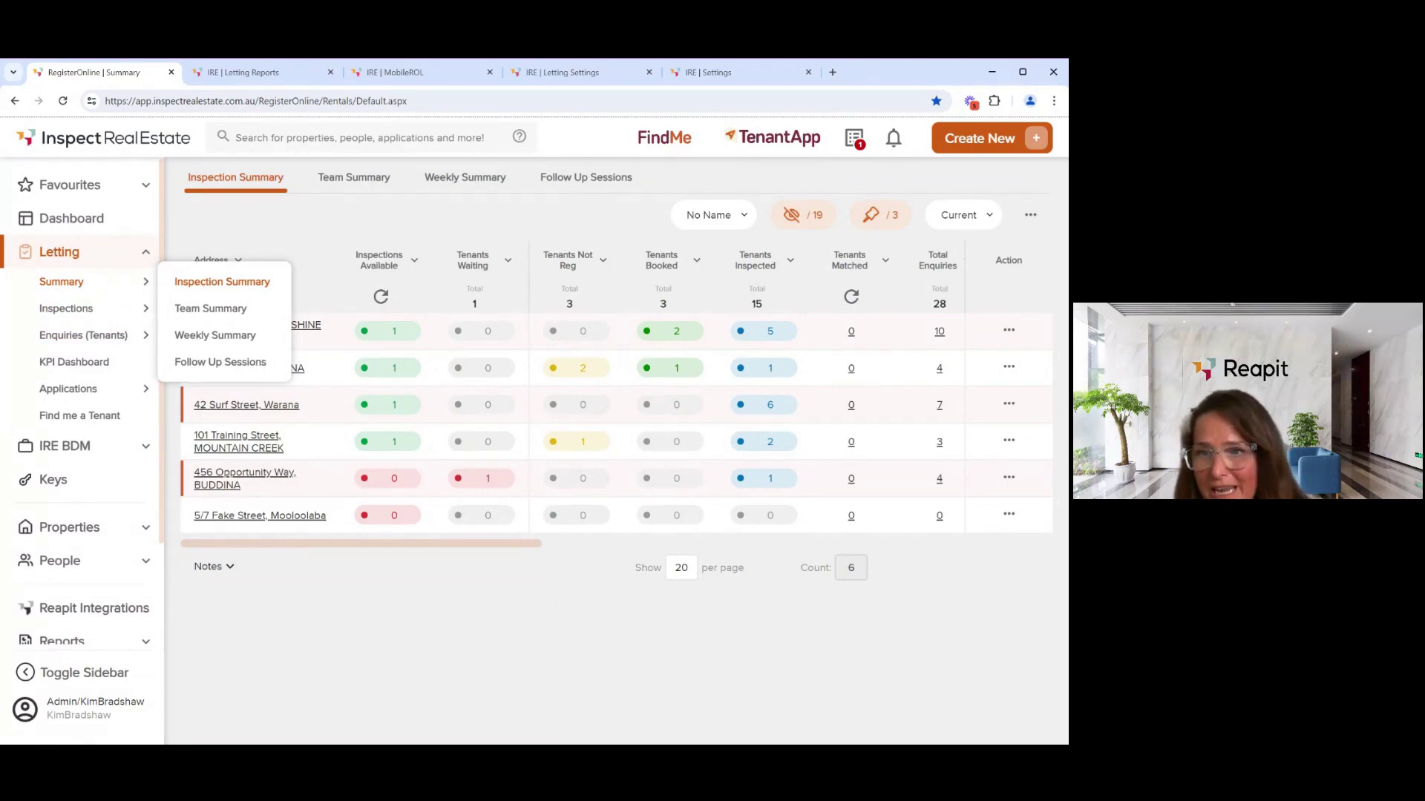
click(141, 188)
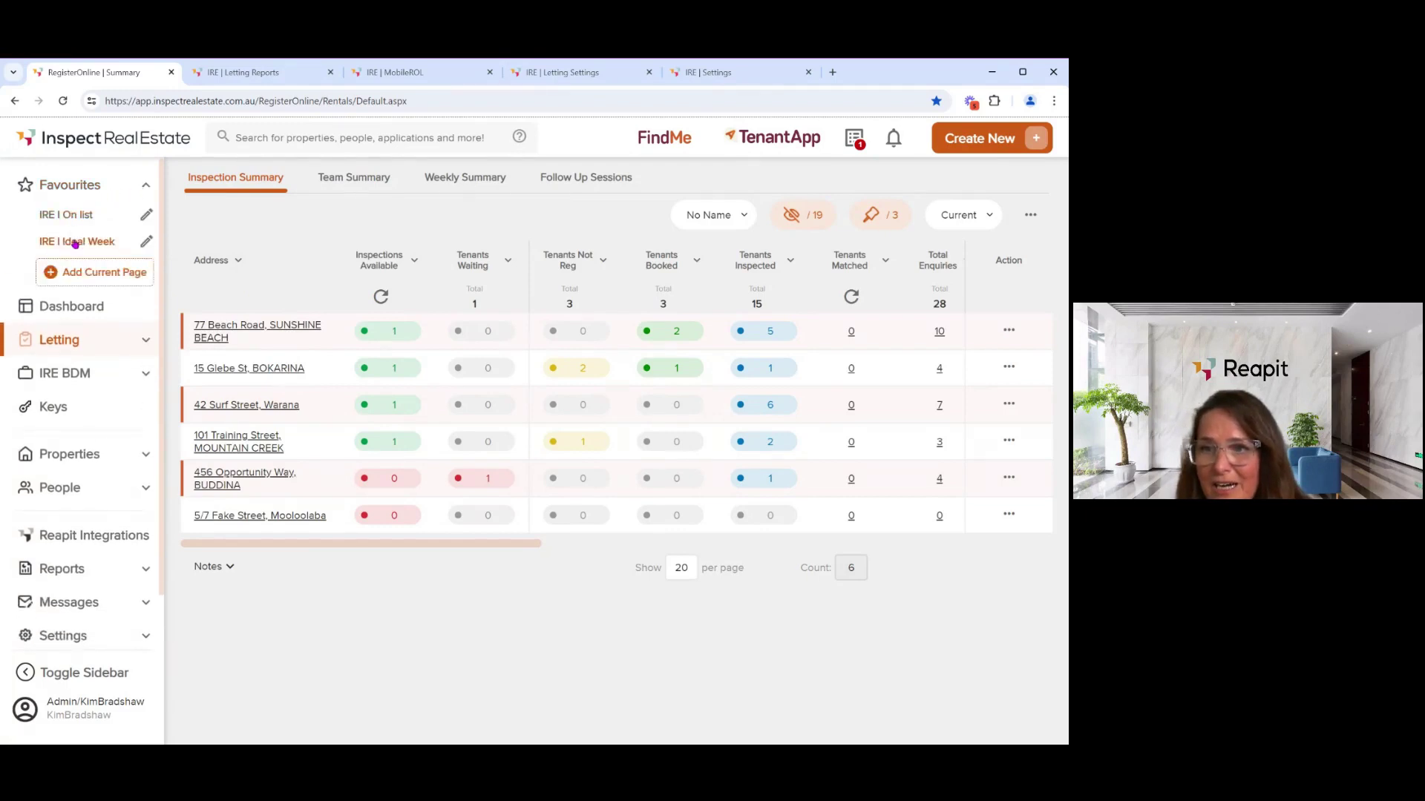
click(65, 339)
mouse_move(65, 321)
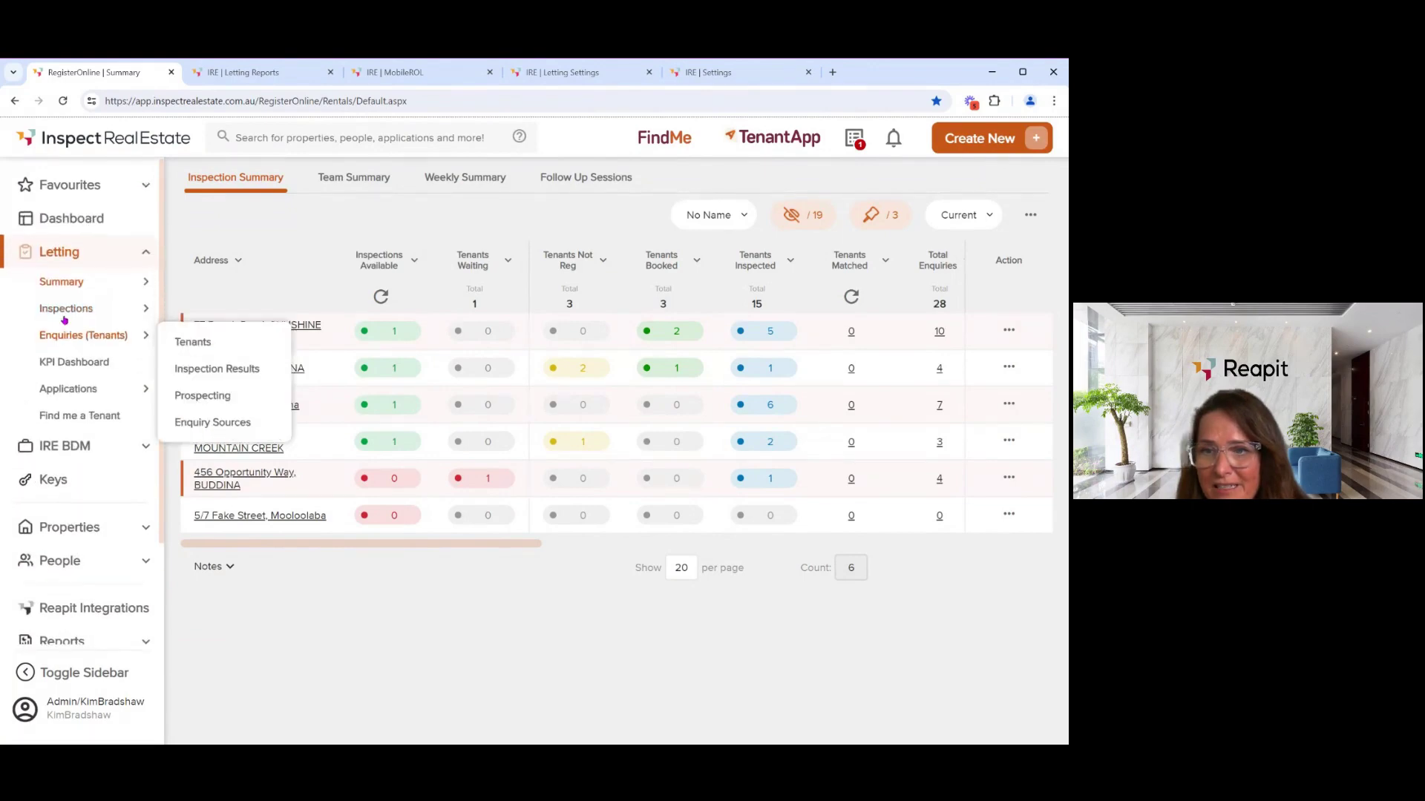
click(63, 282)
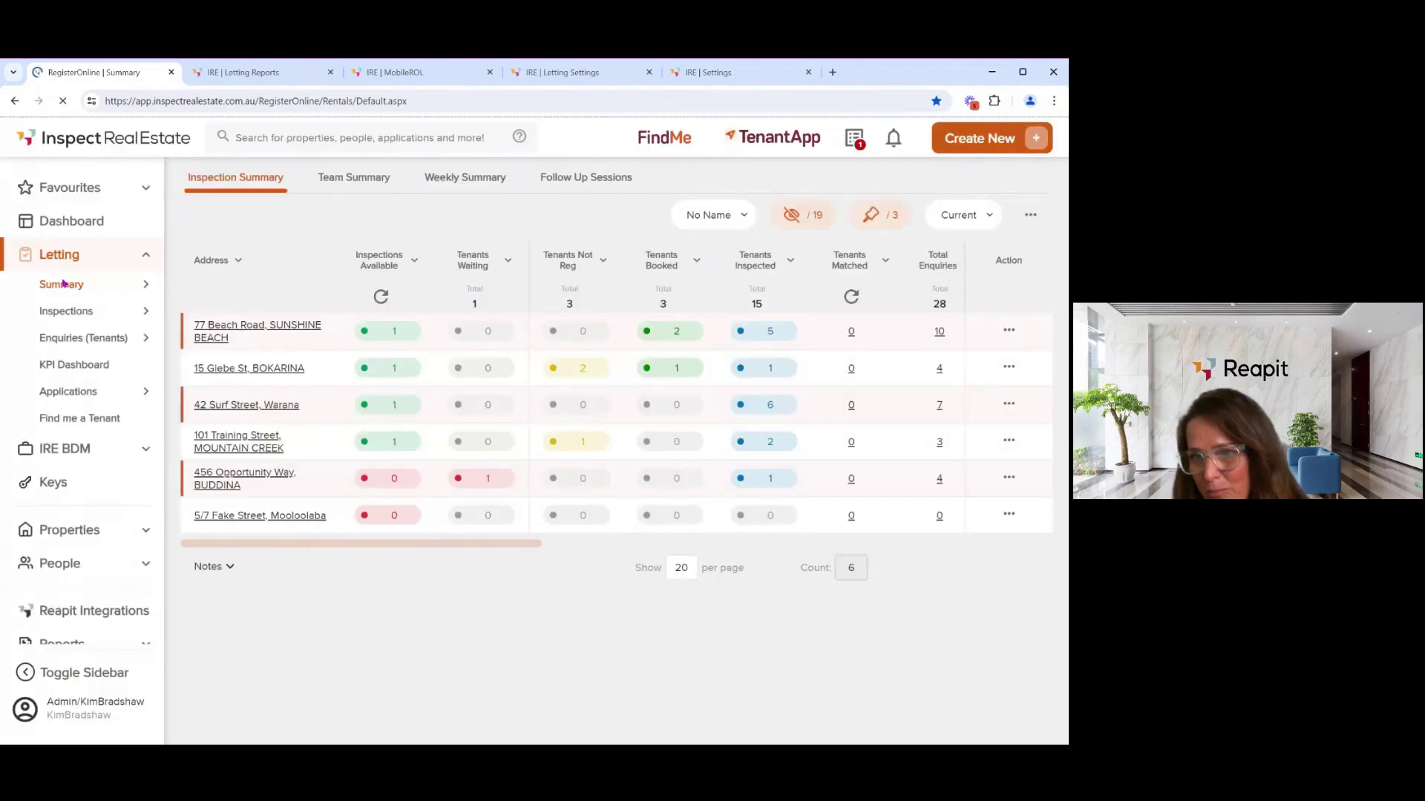
mouse_move(71, 287)
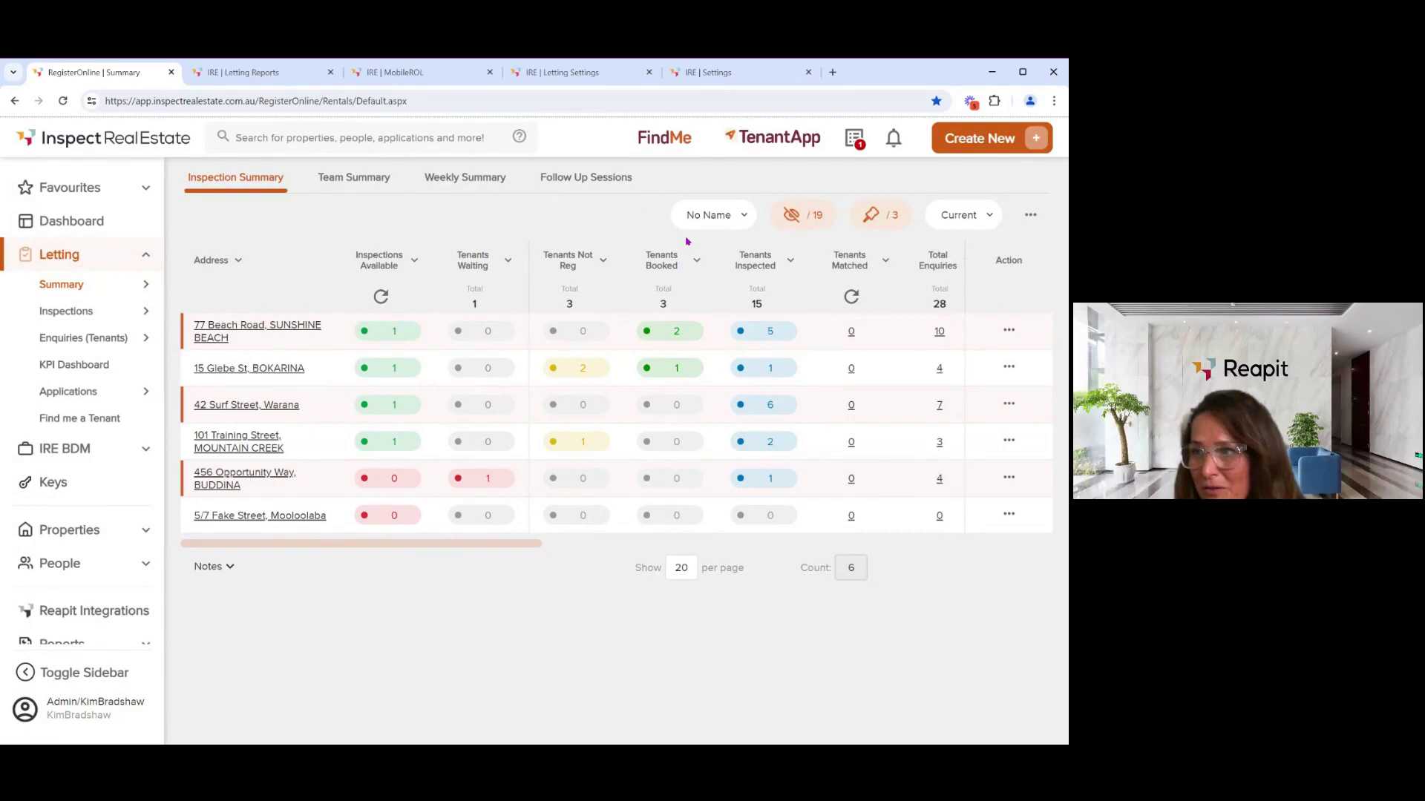
- In the Column Chooser, move New Bus below For Sale, hide it and save the view
click(787, 216)
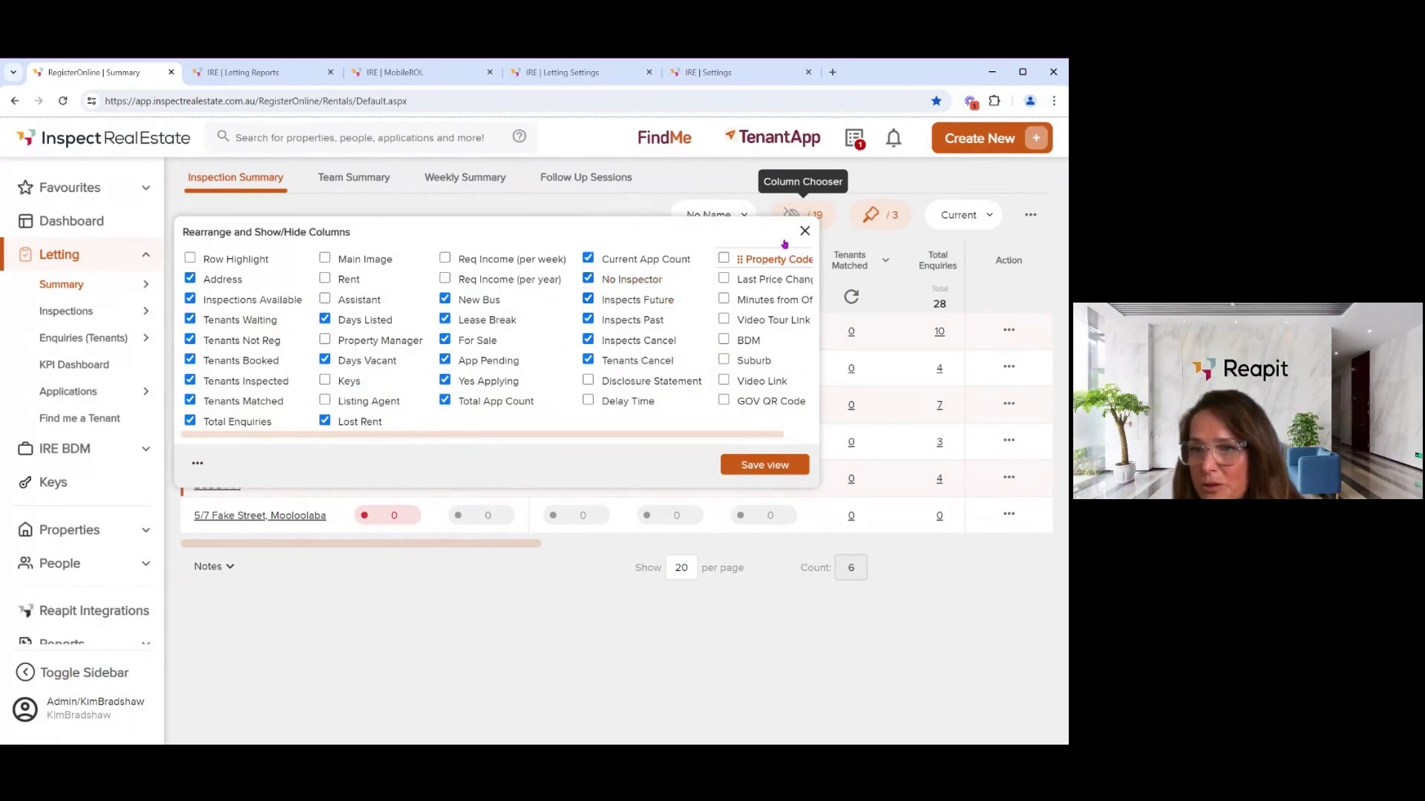
click(804, 232)
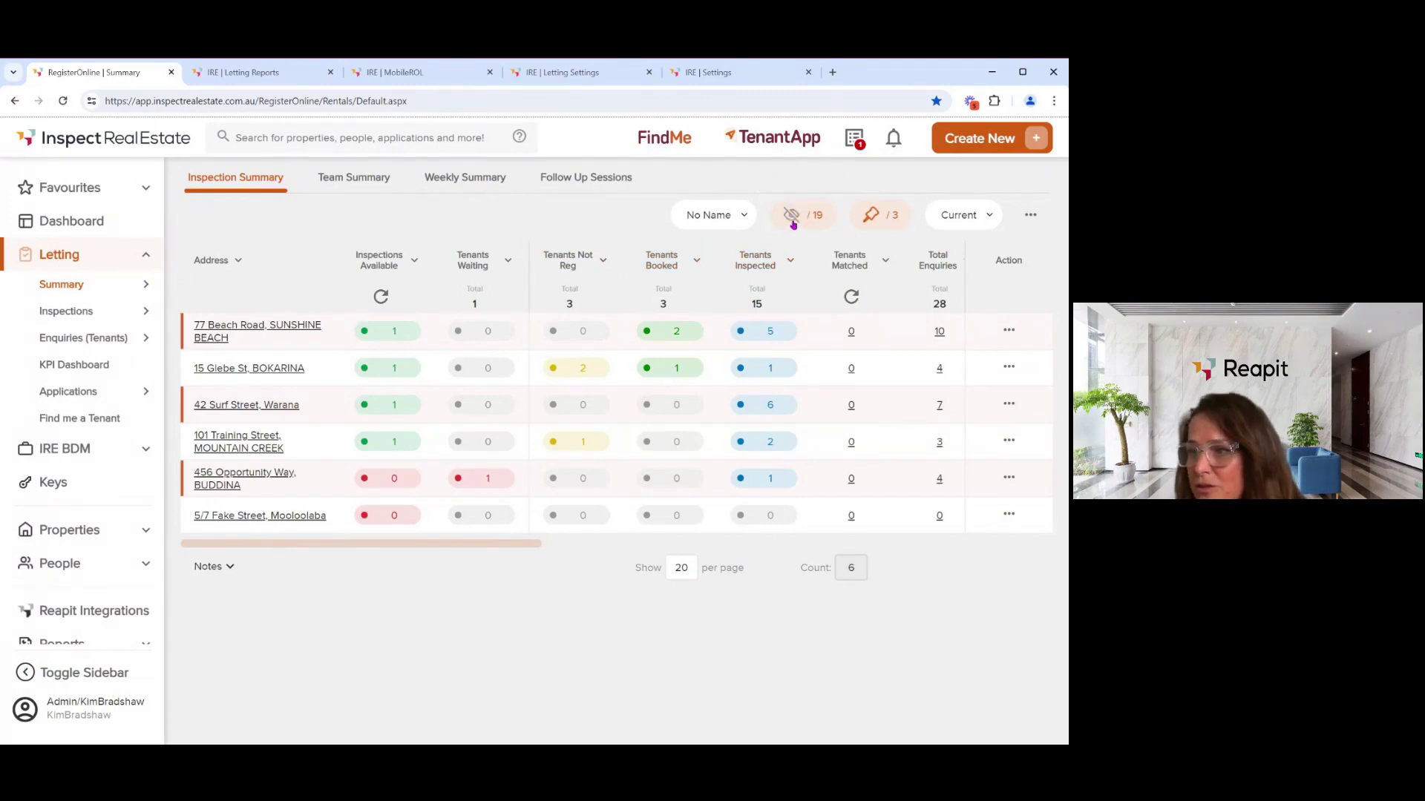
click(792, 219)
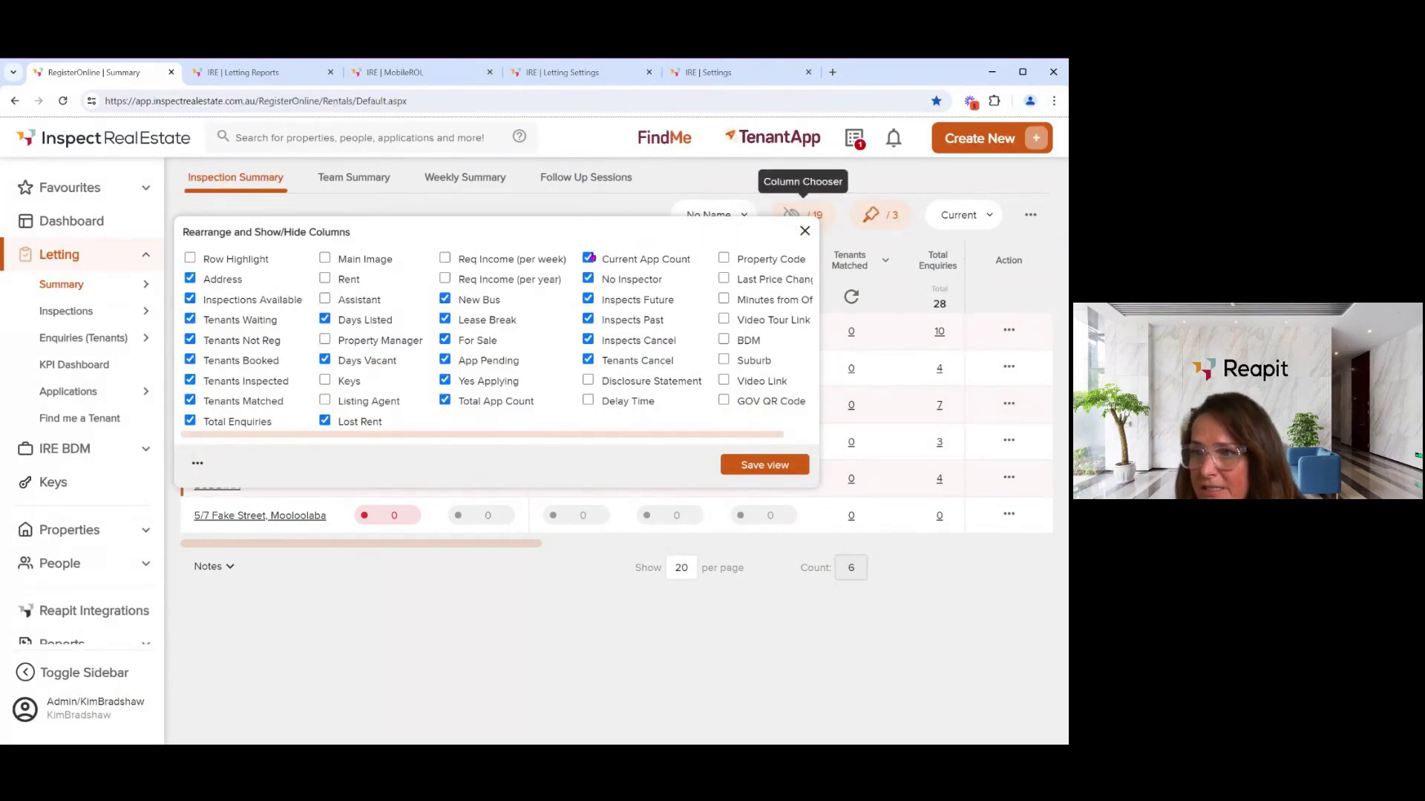
drag(493, 300, 447, 320)
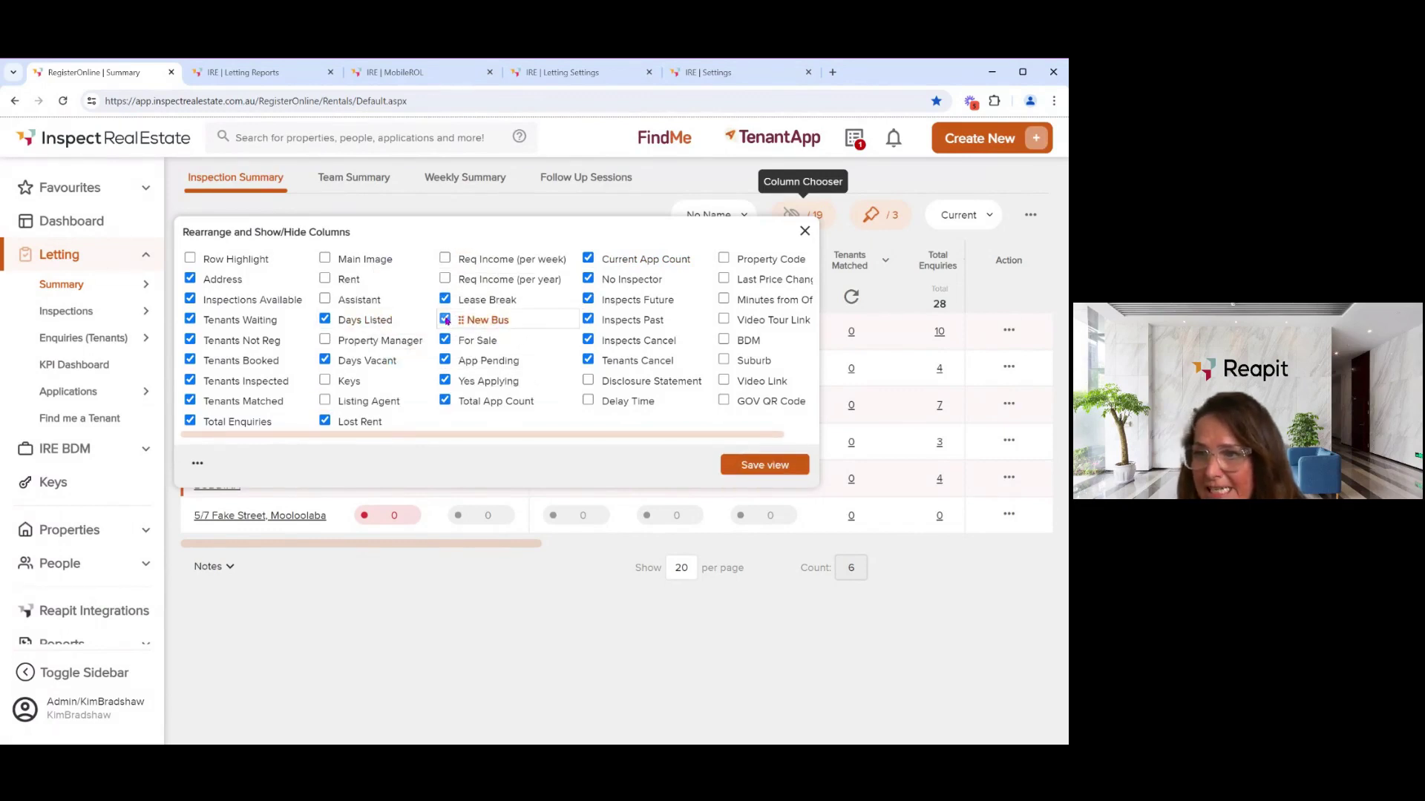
click(445, 319)
click(766, 465)
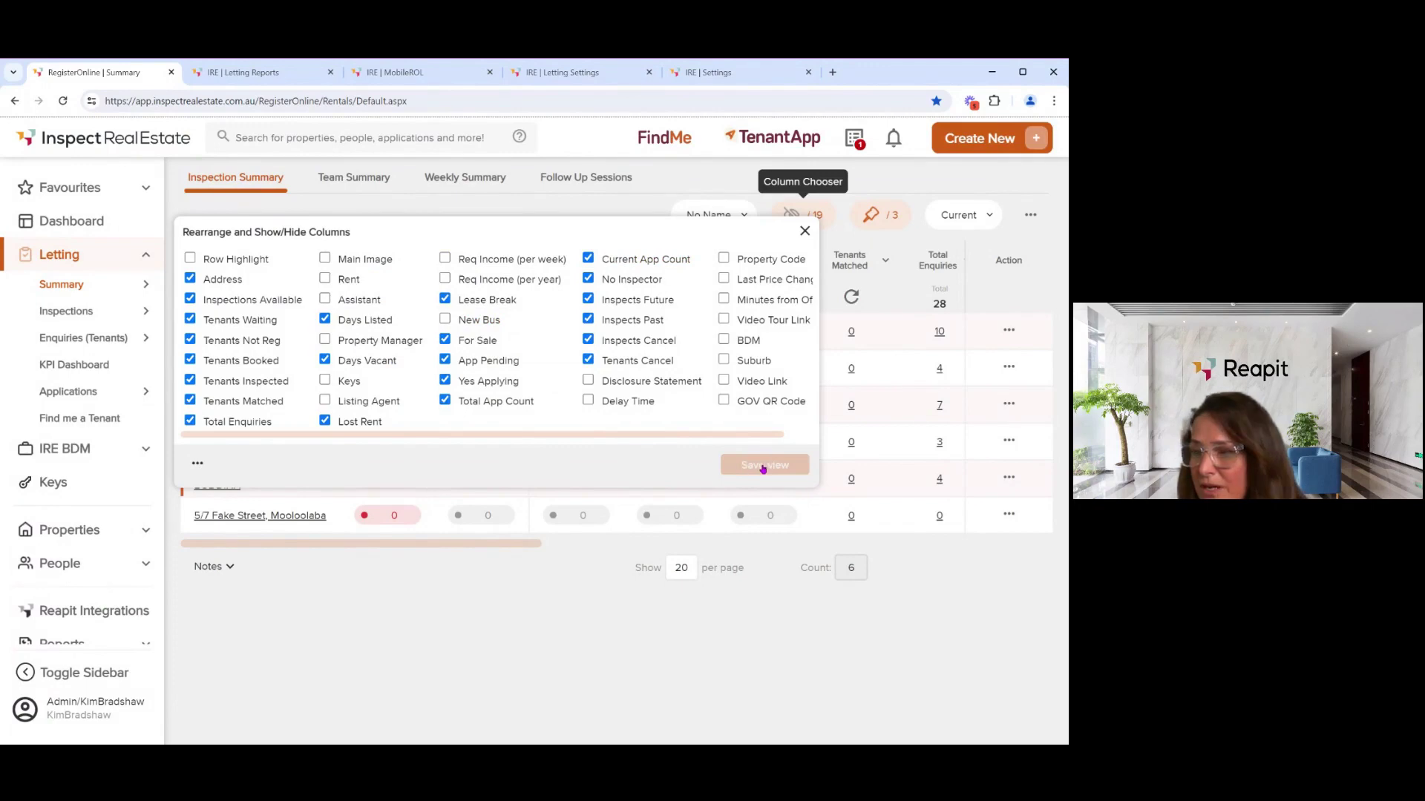
click(805, 232)
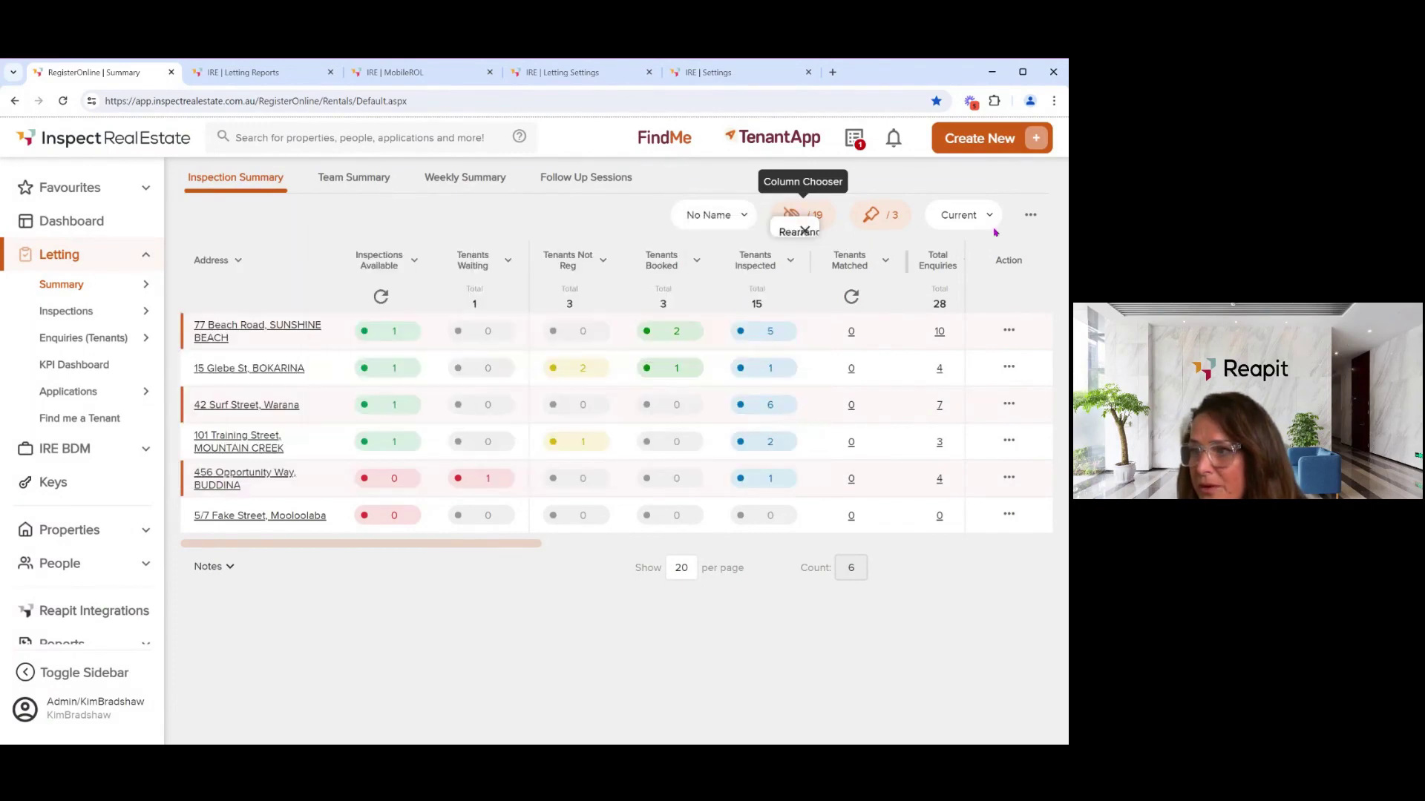
click(1034, 218)
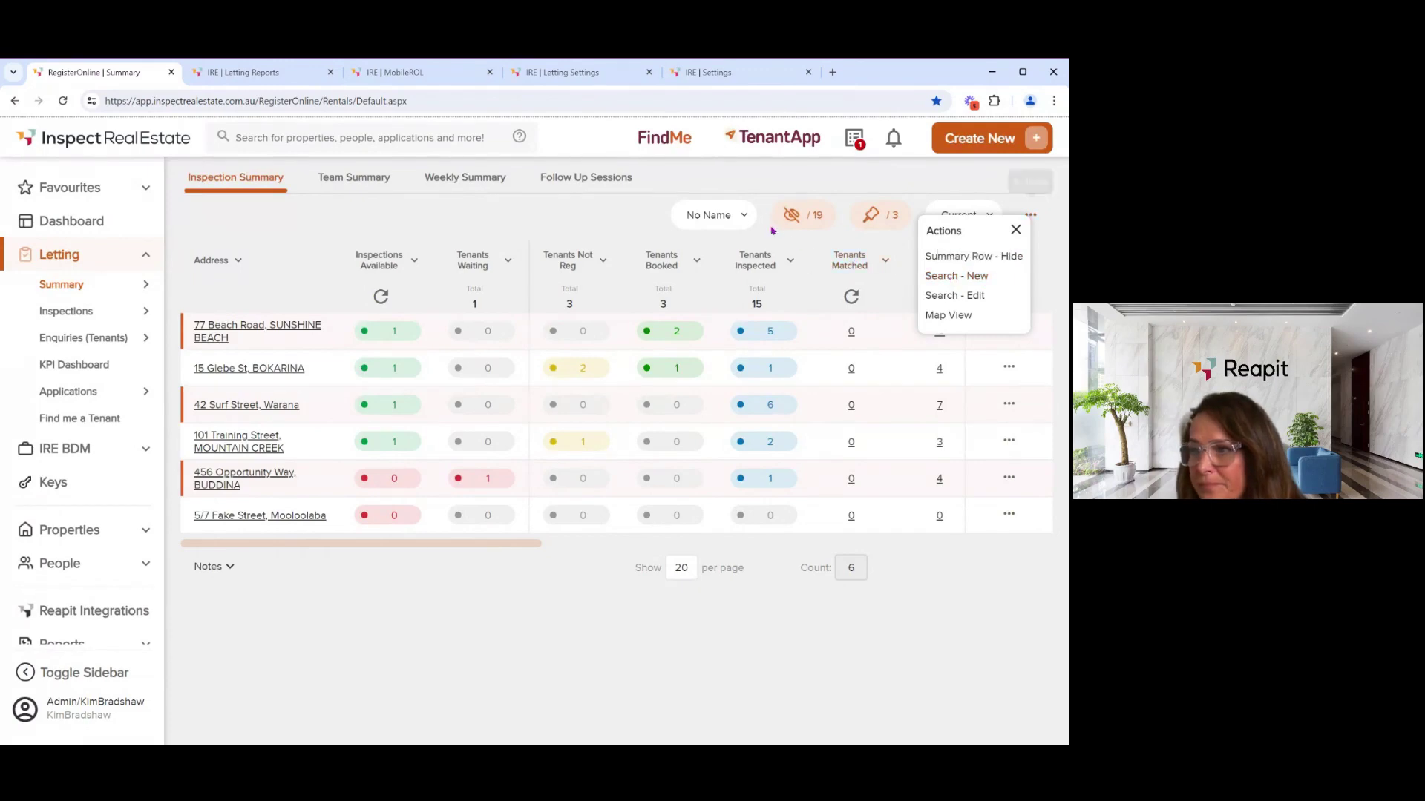
click(748, 219)
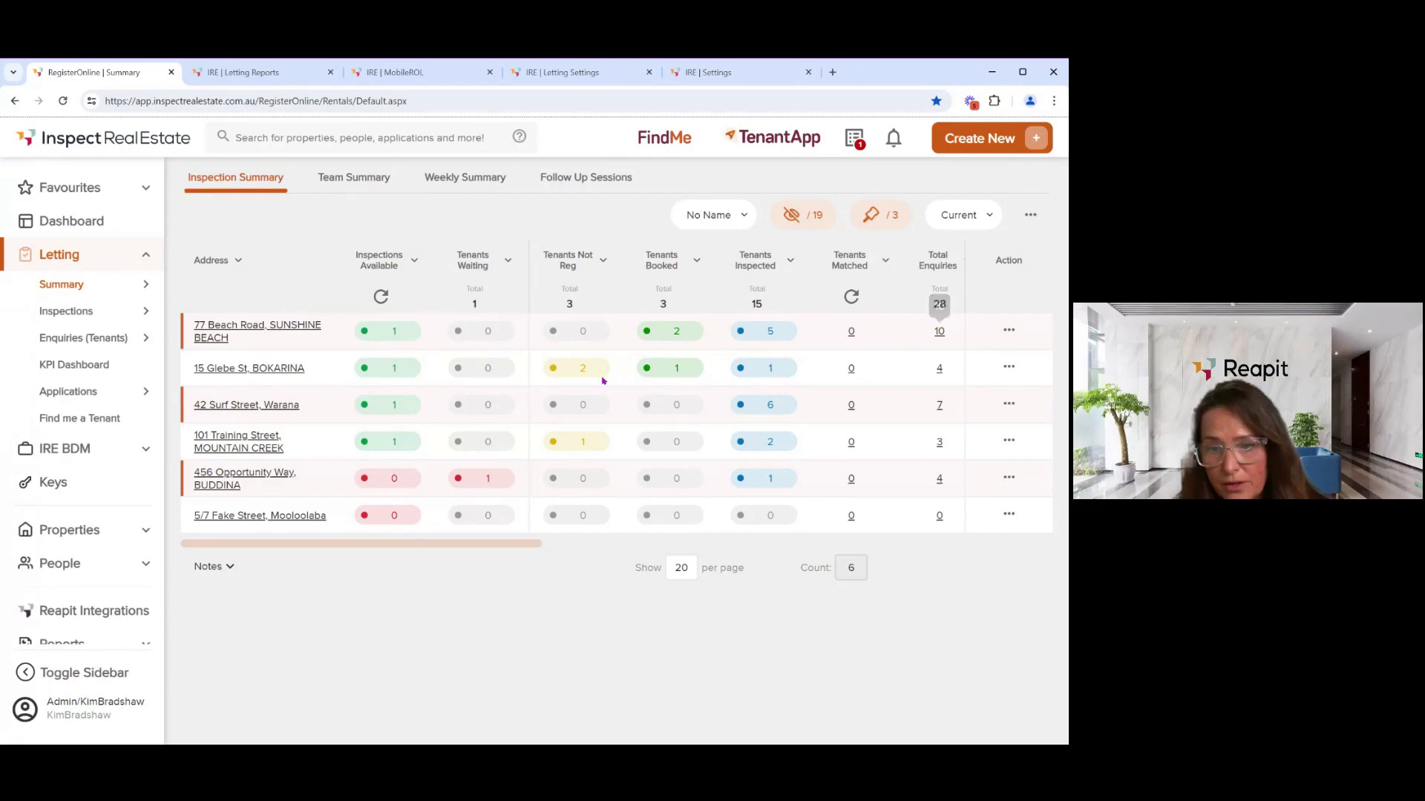
click(1008, 332)
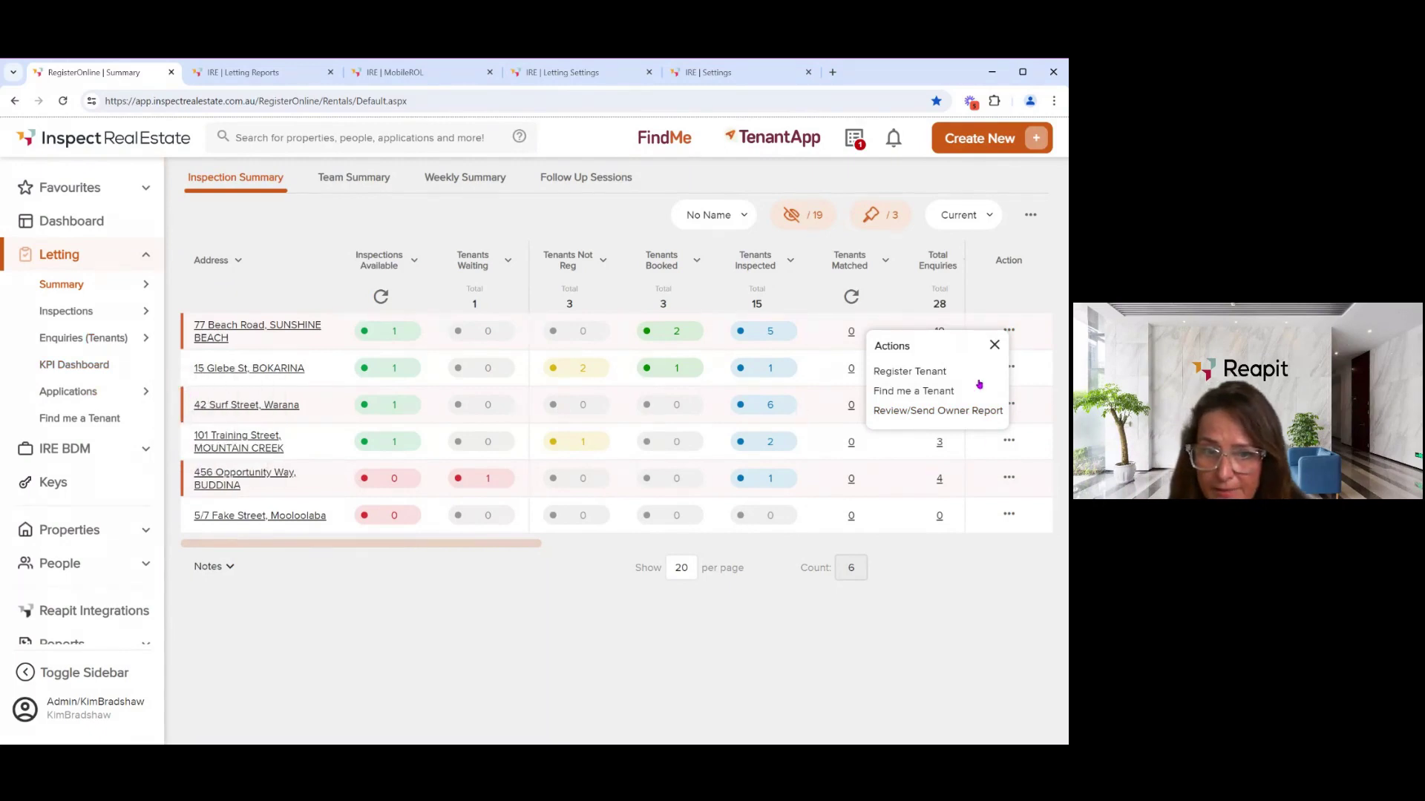
click(940, 379)
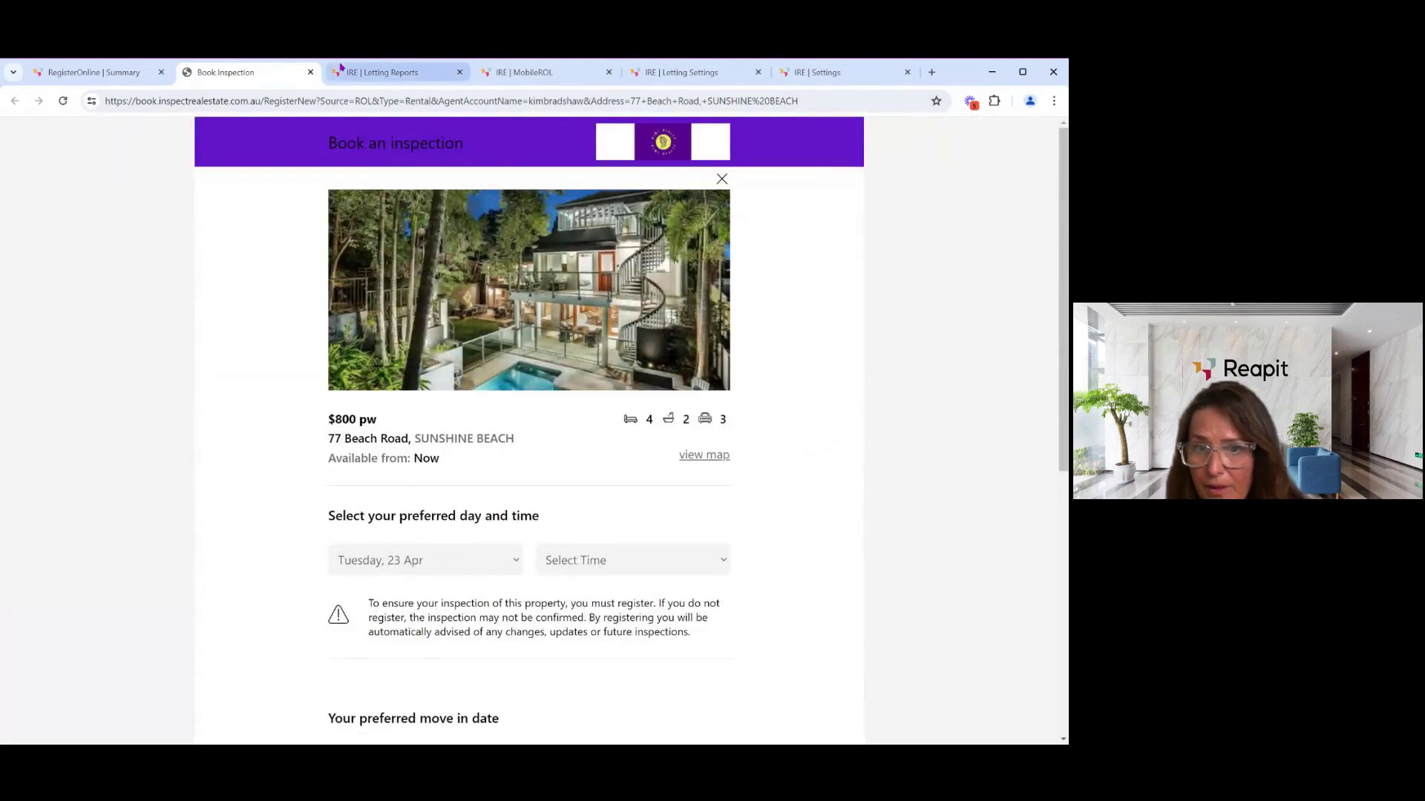
click(310, 72)
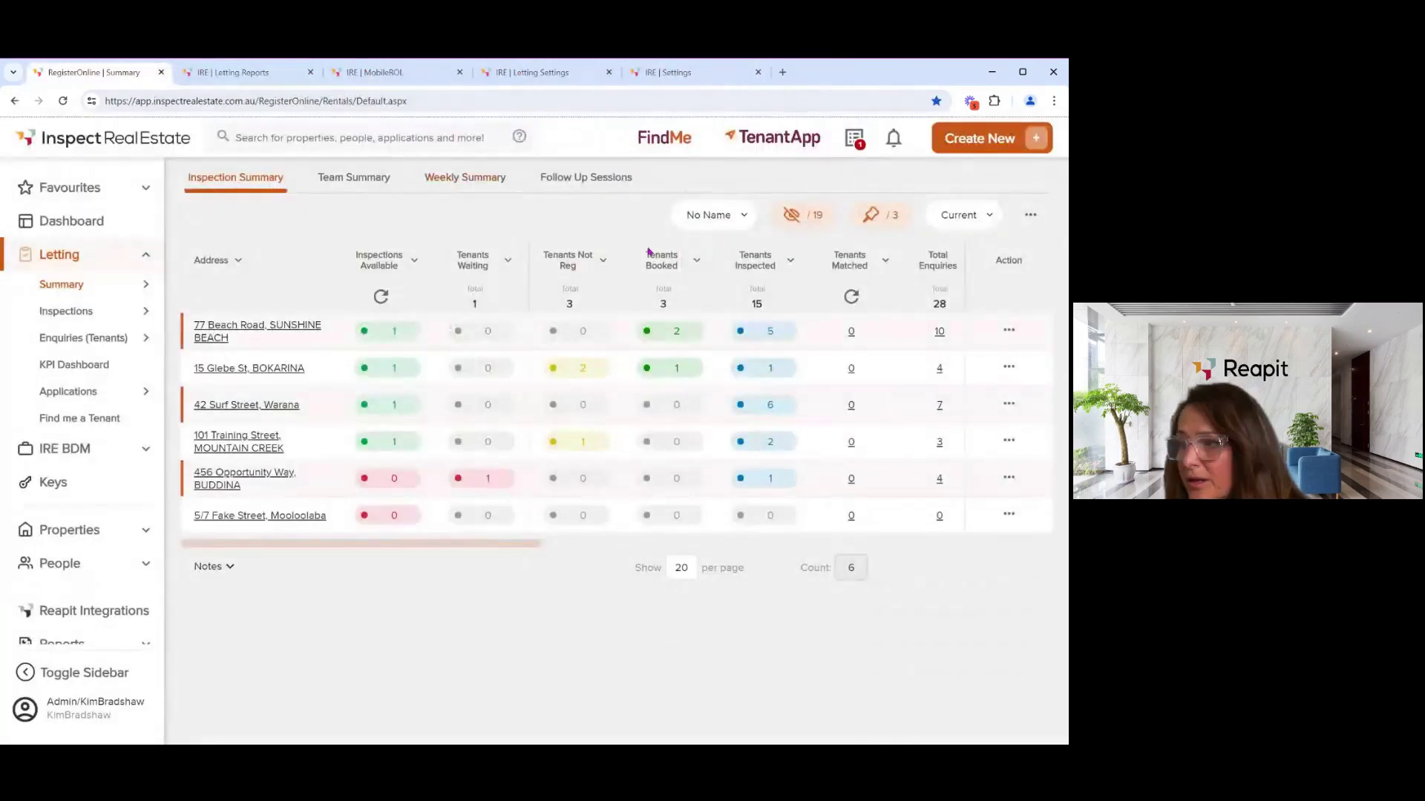
click(1008, 331)
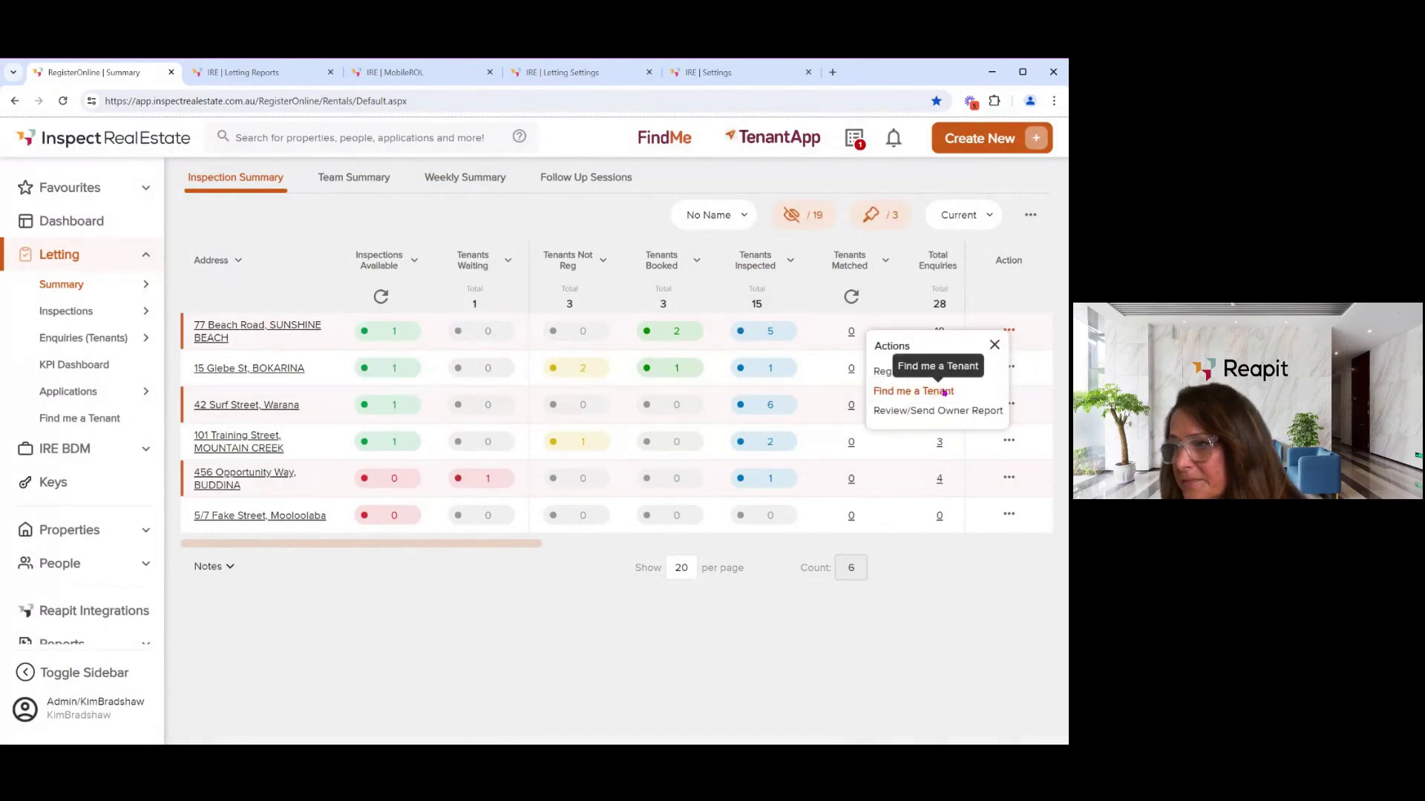
click(940, 392)
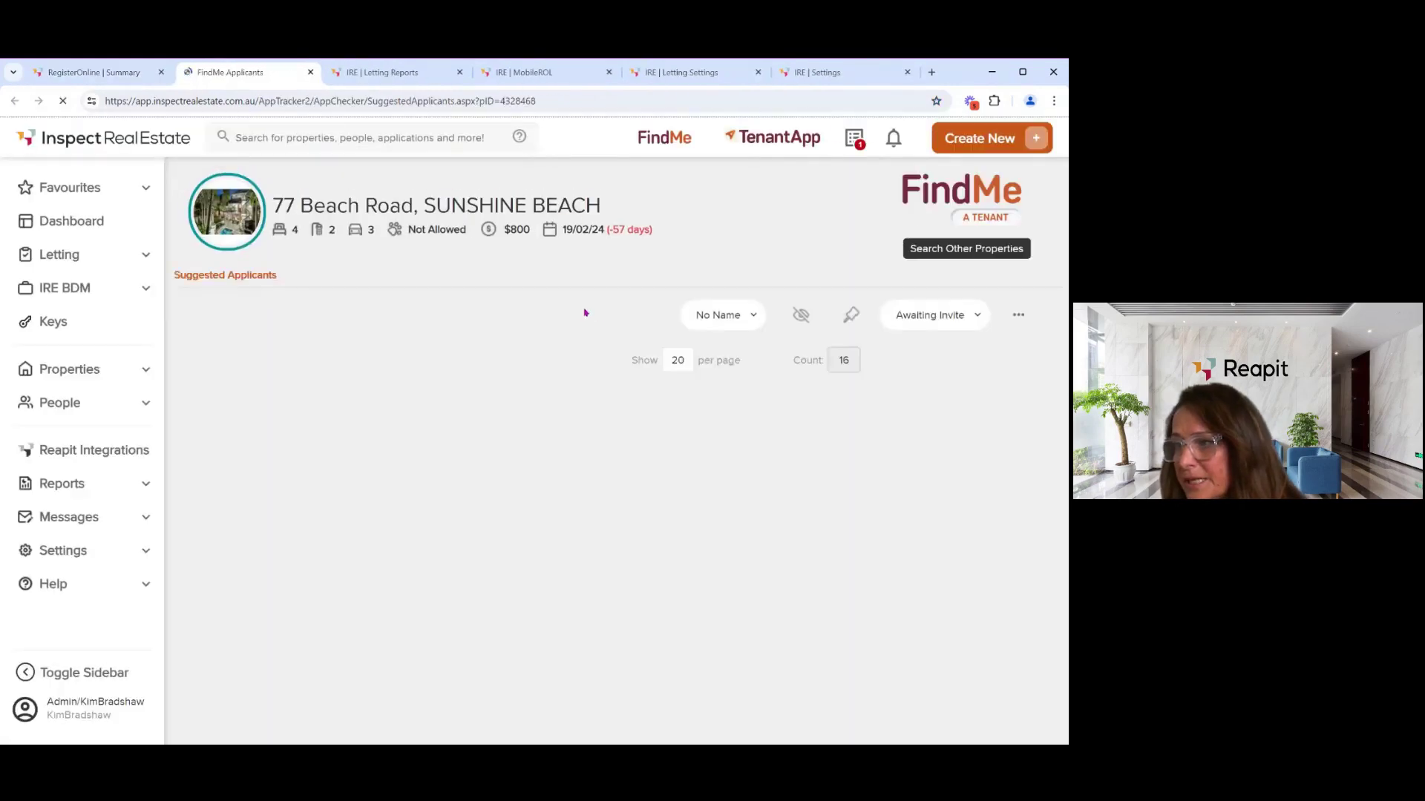
click(310, 73)
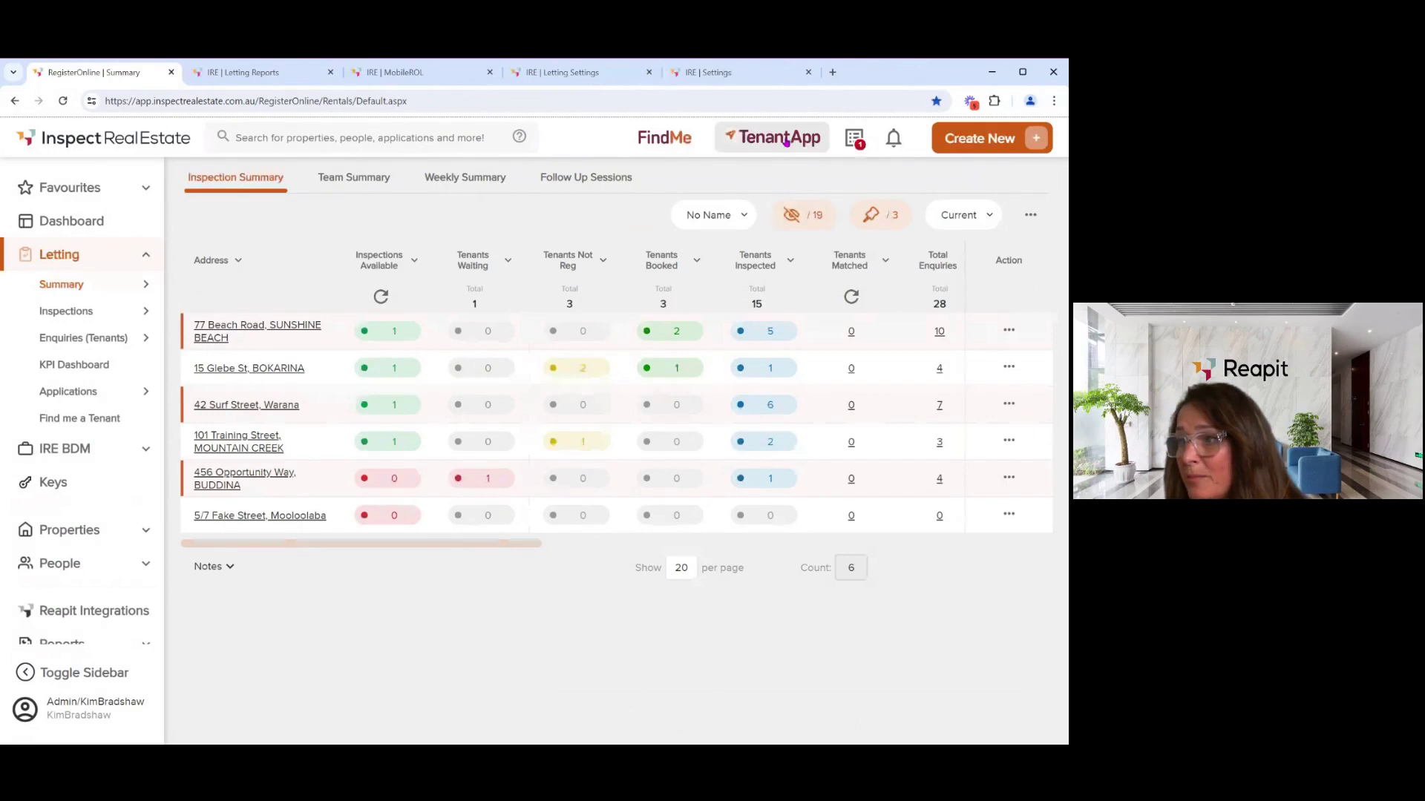
click(1009, 331)
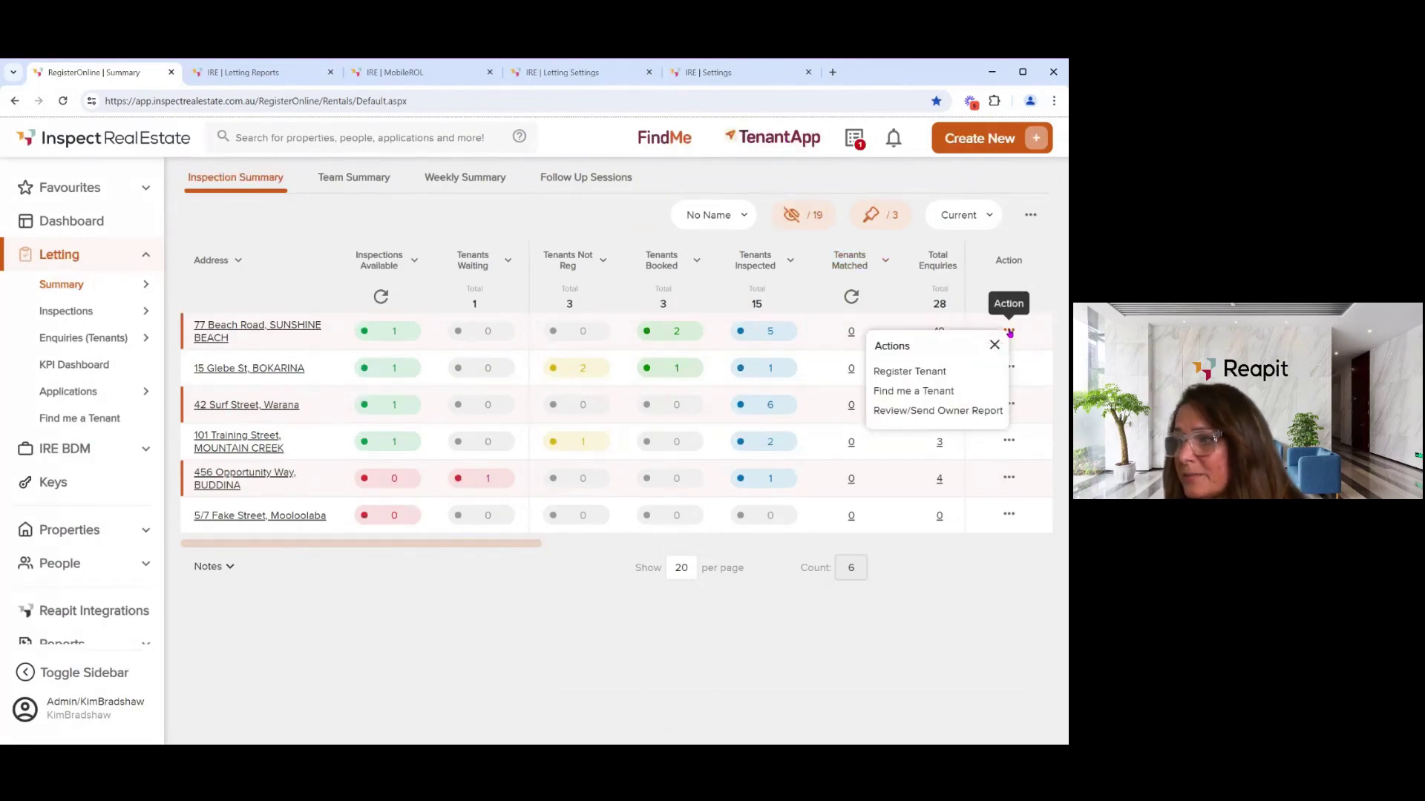
click(964, 414)
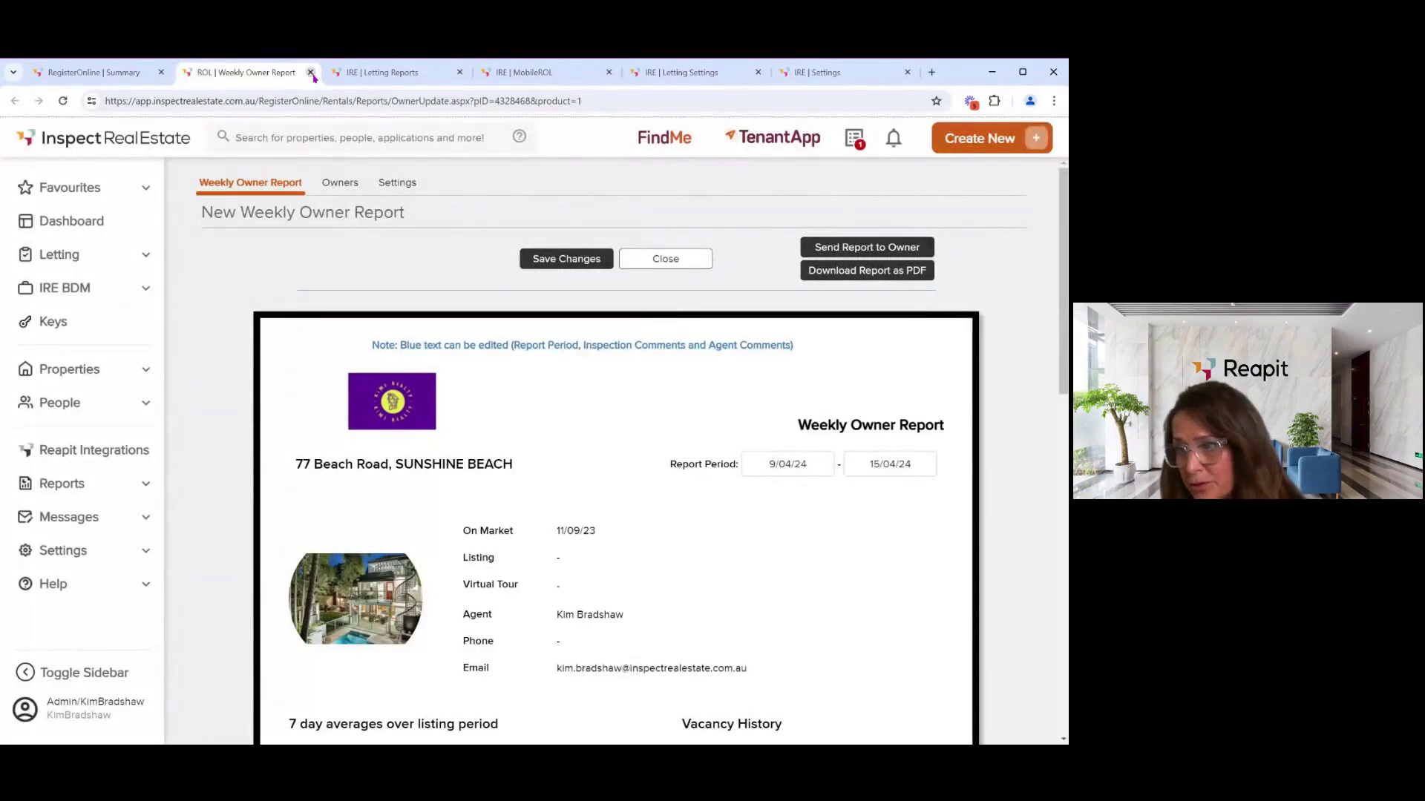
click(310, 73)
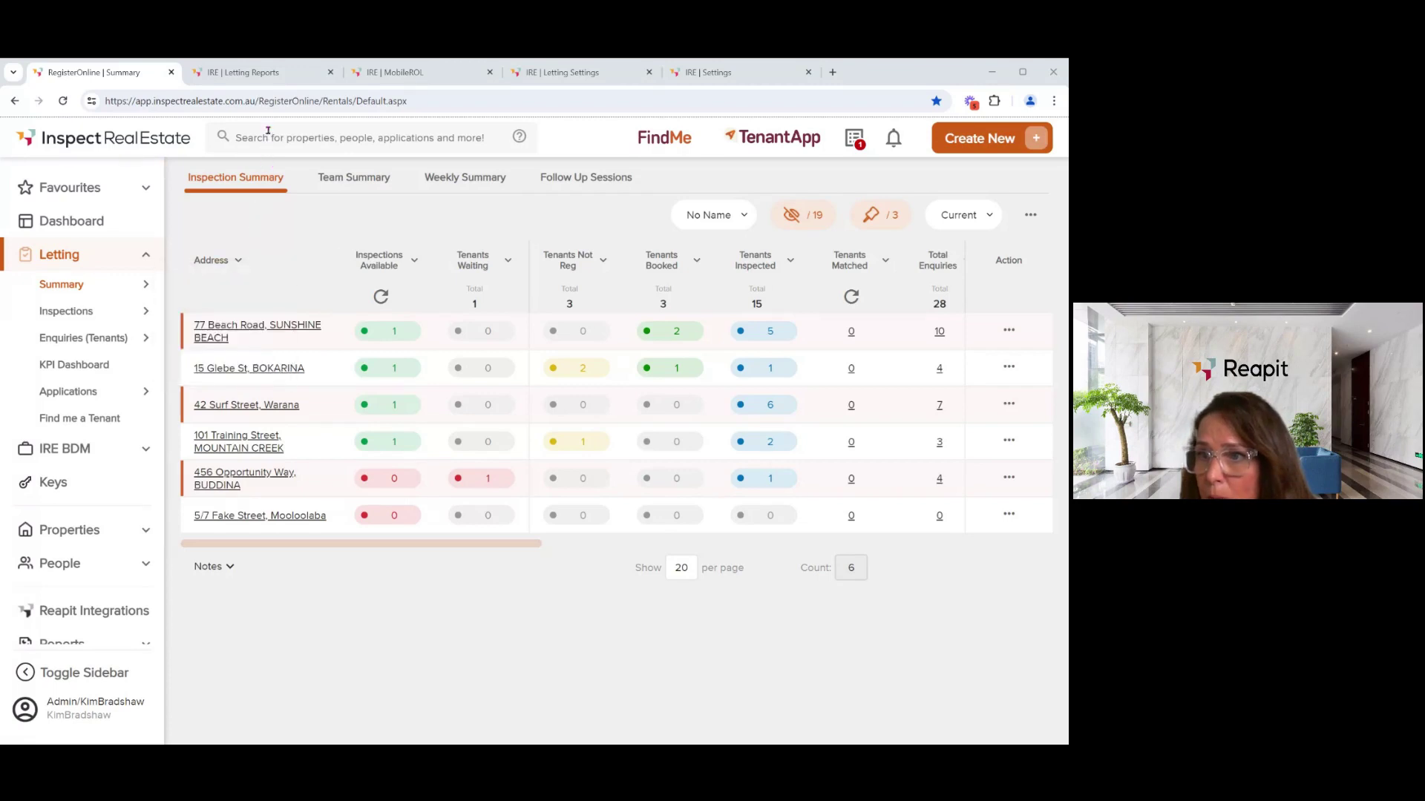
- Start listing 5/7 Fake Street from letting reports with an available date of 30/06/24
click(272, 77)
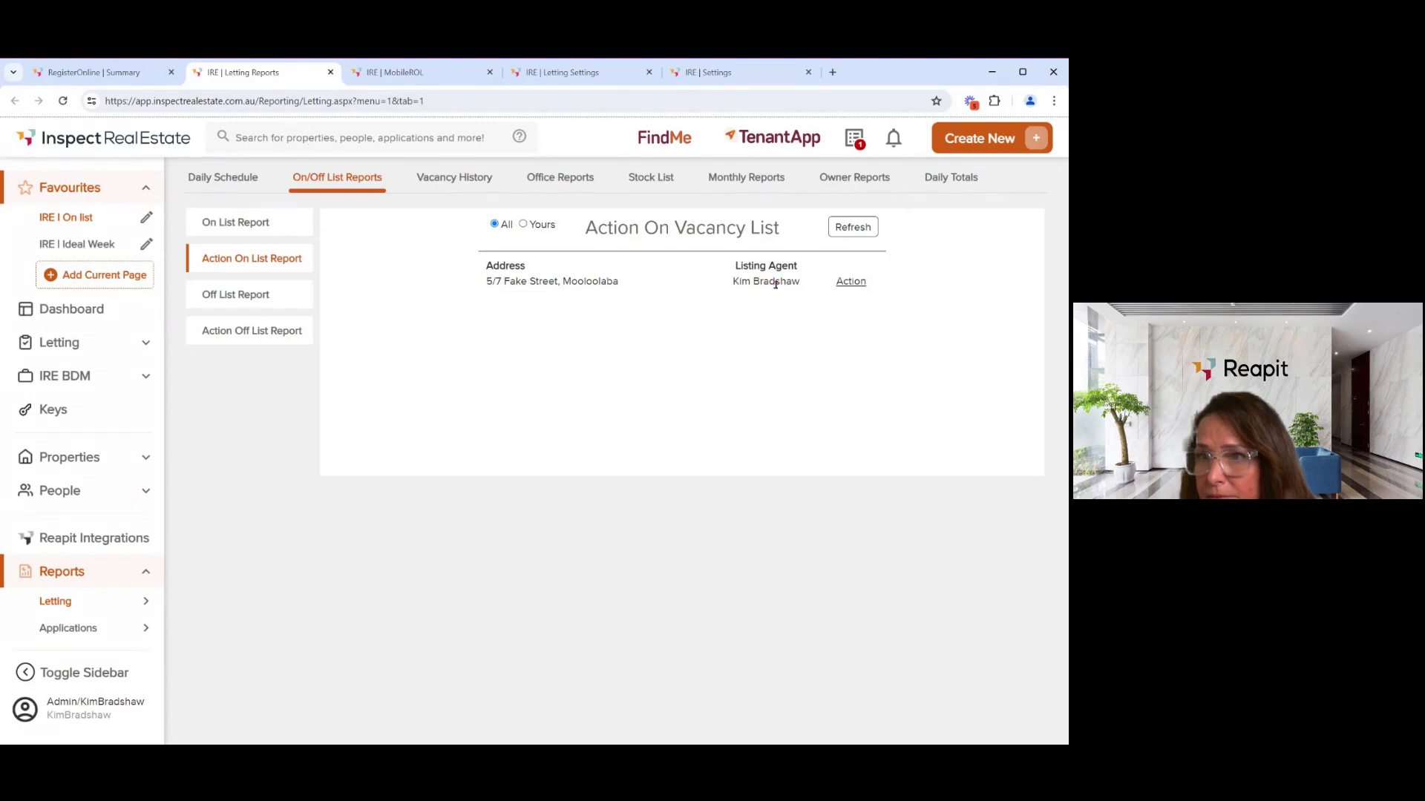
click(857, 288)
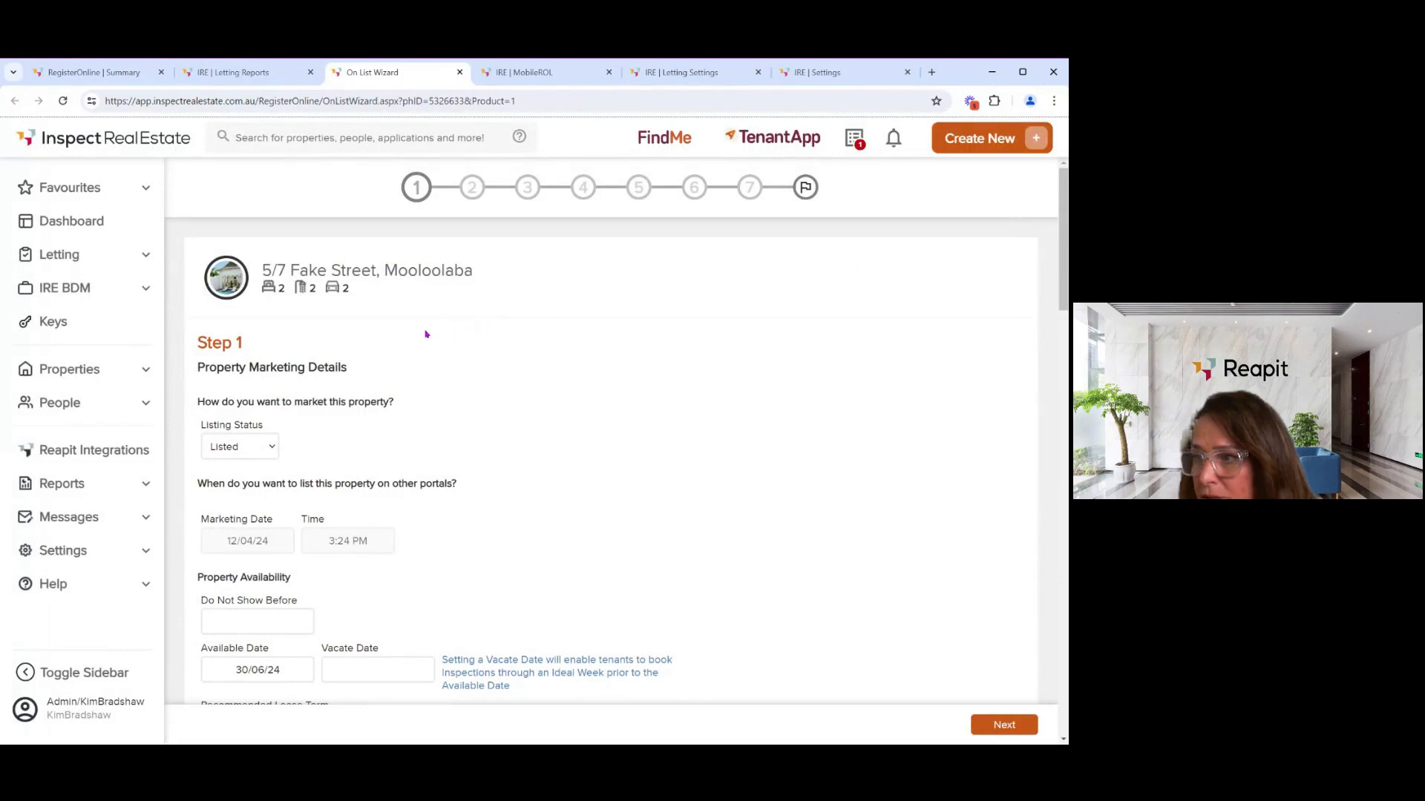
scroll(345, 371, down, 1)
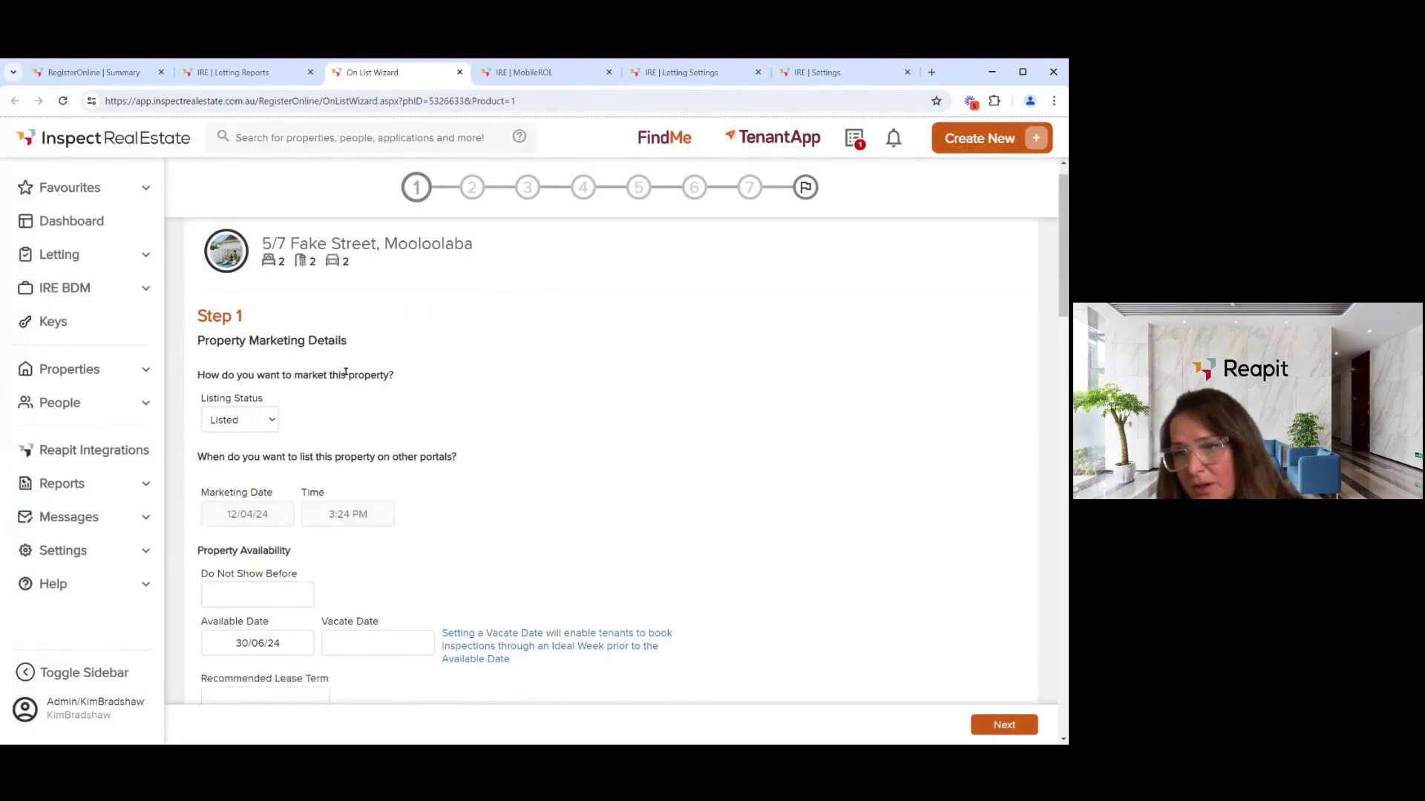
scroll(345, 373, down, 3)
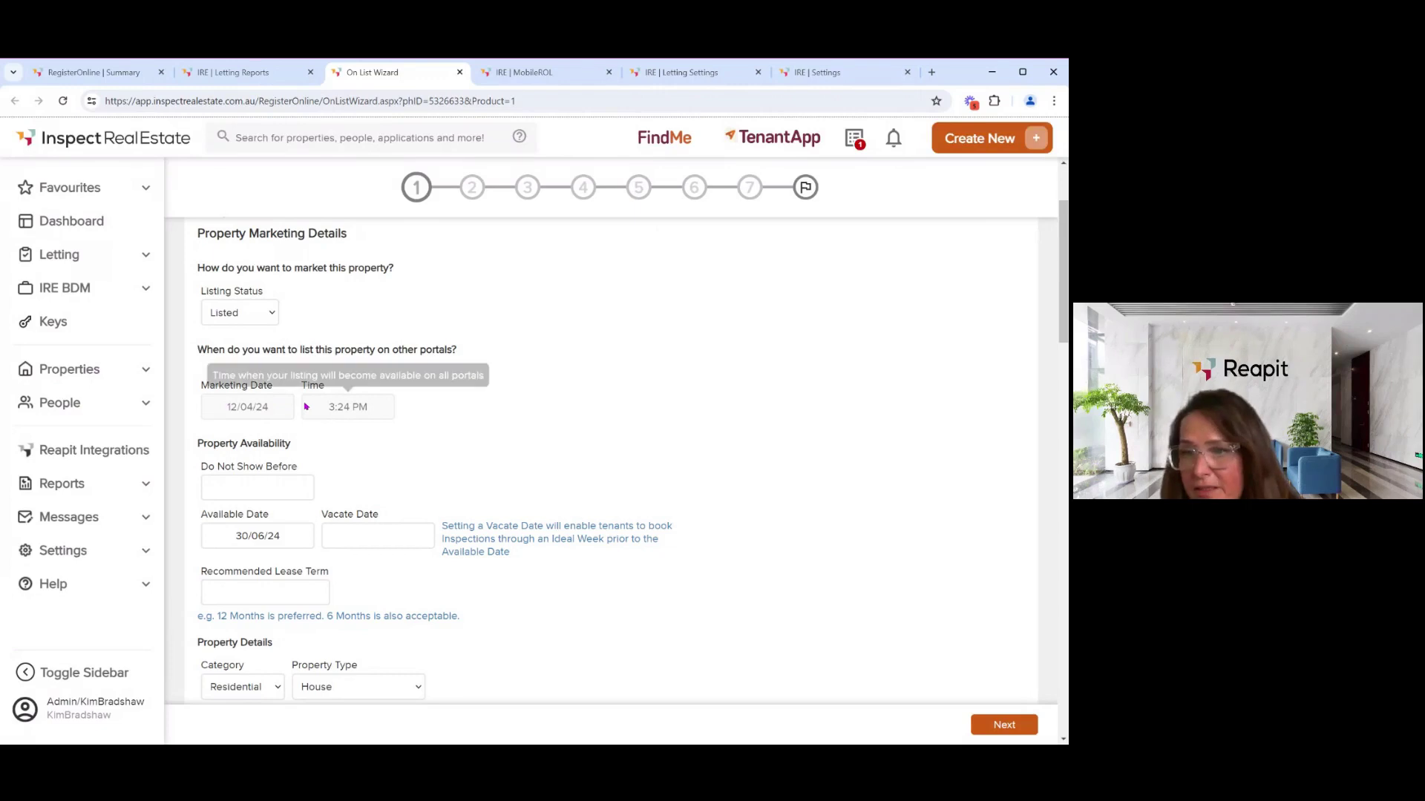
scroll(307, 407, down, 2)
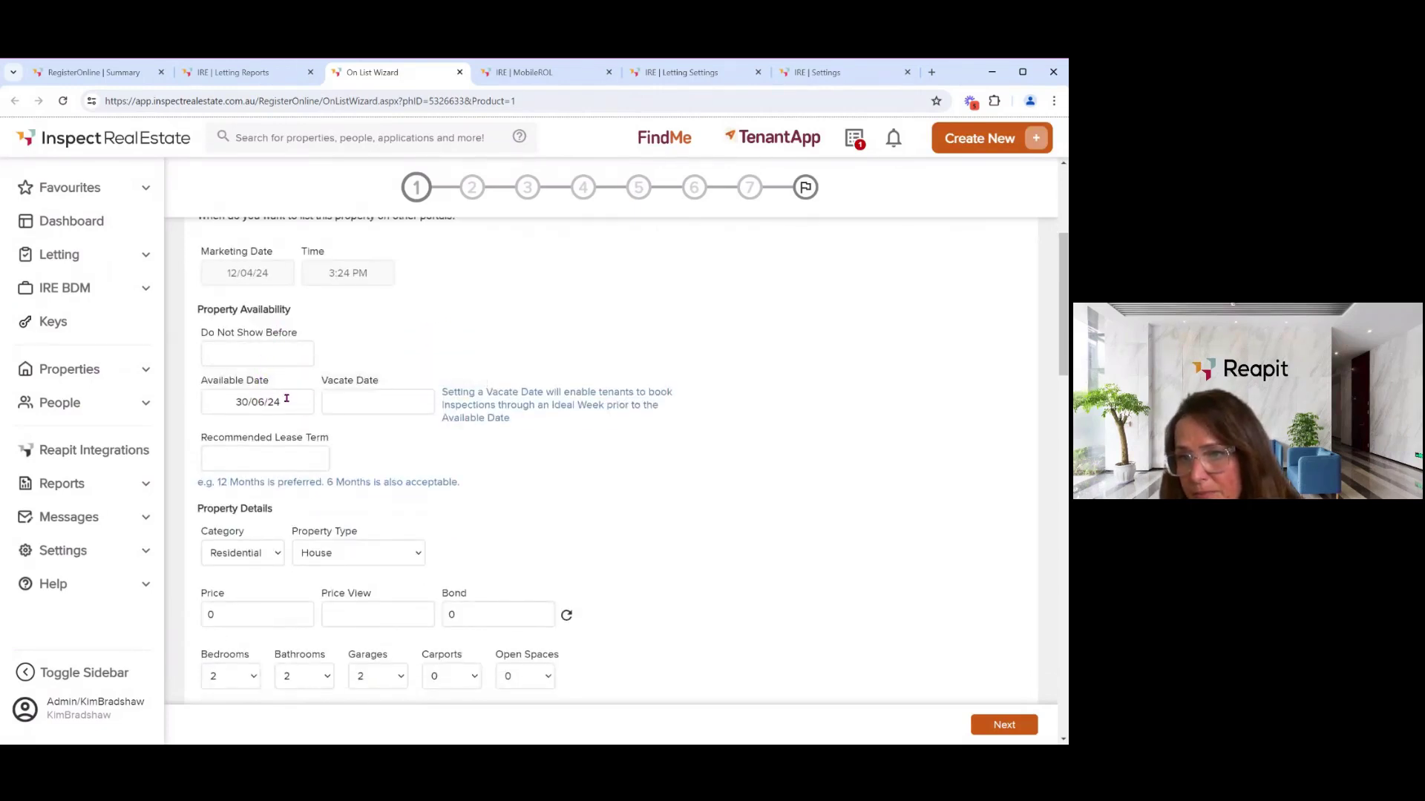
drag(282, 401, 229, 398)
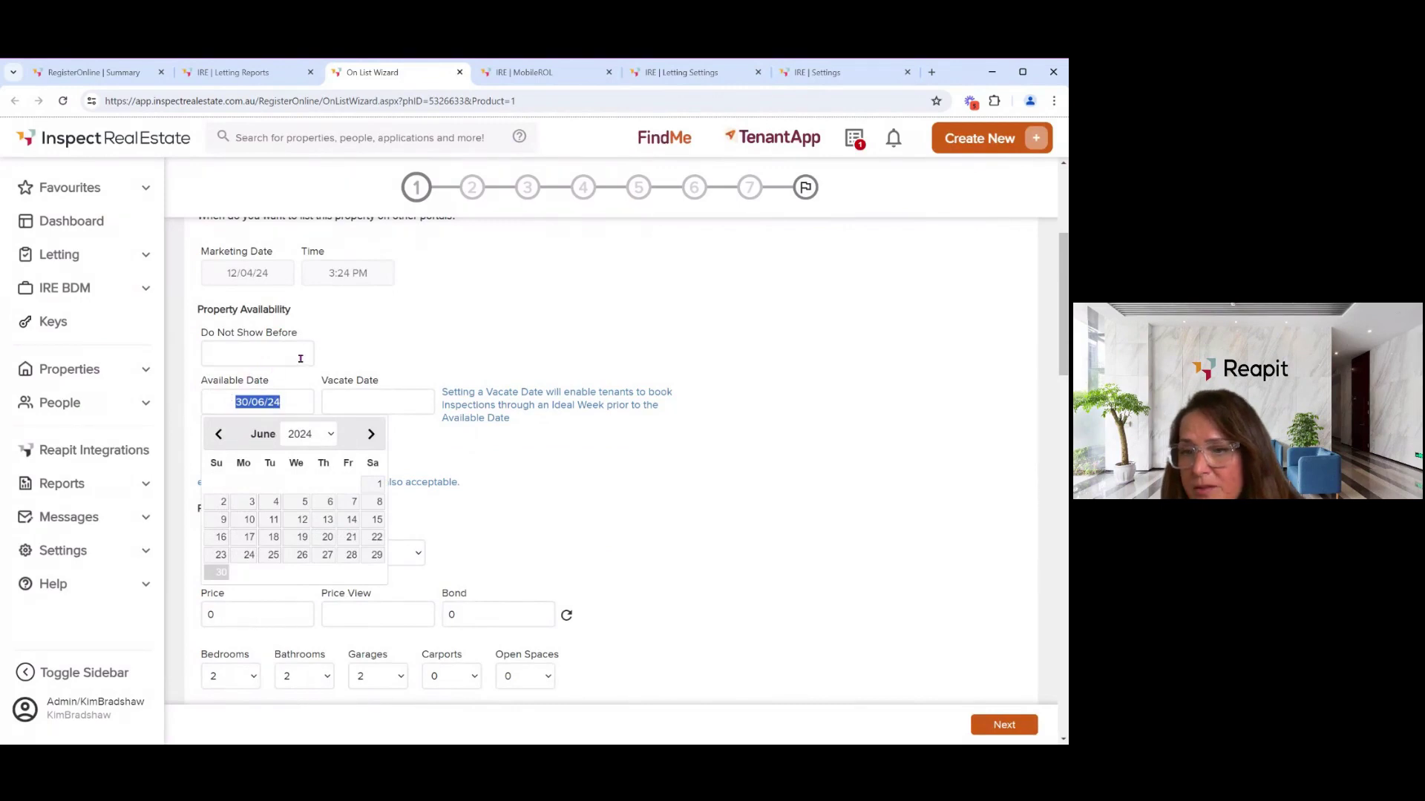
click(374, 349)
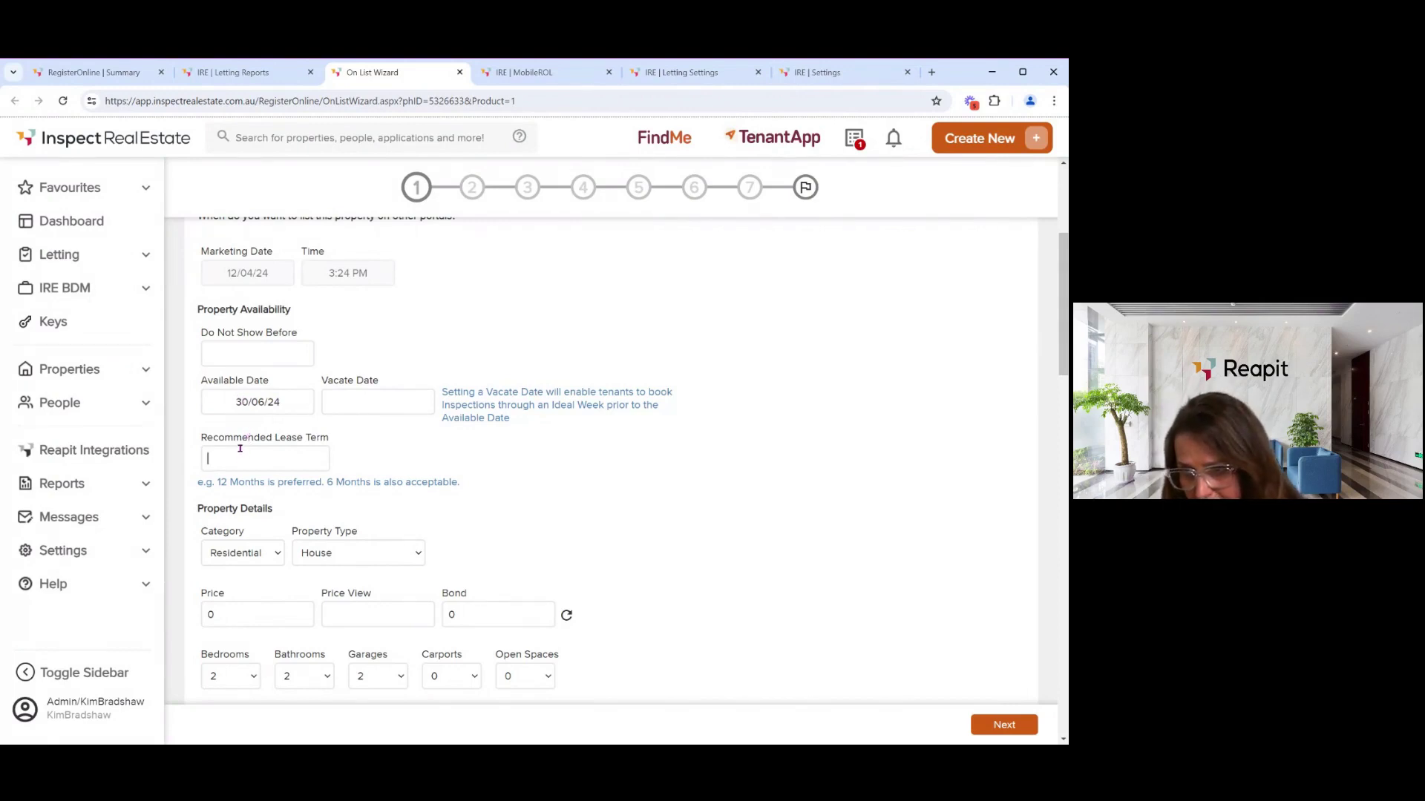
- Enter the headline 'headline' and try to advance past Step 1, which is rejected
scroll(287, 389, down, 1)
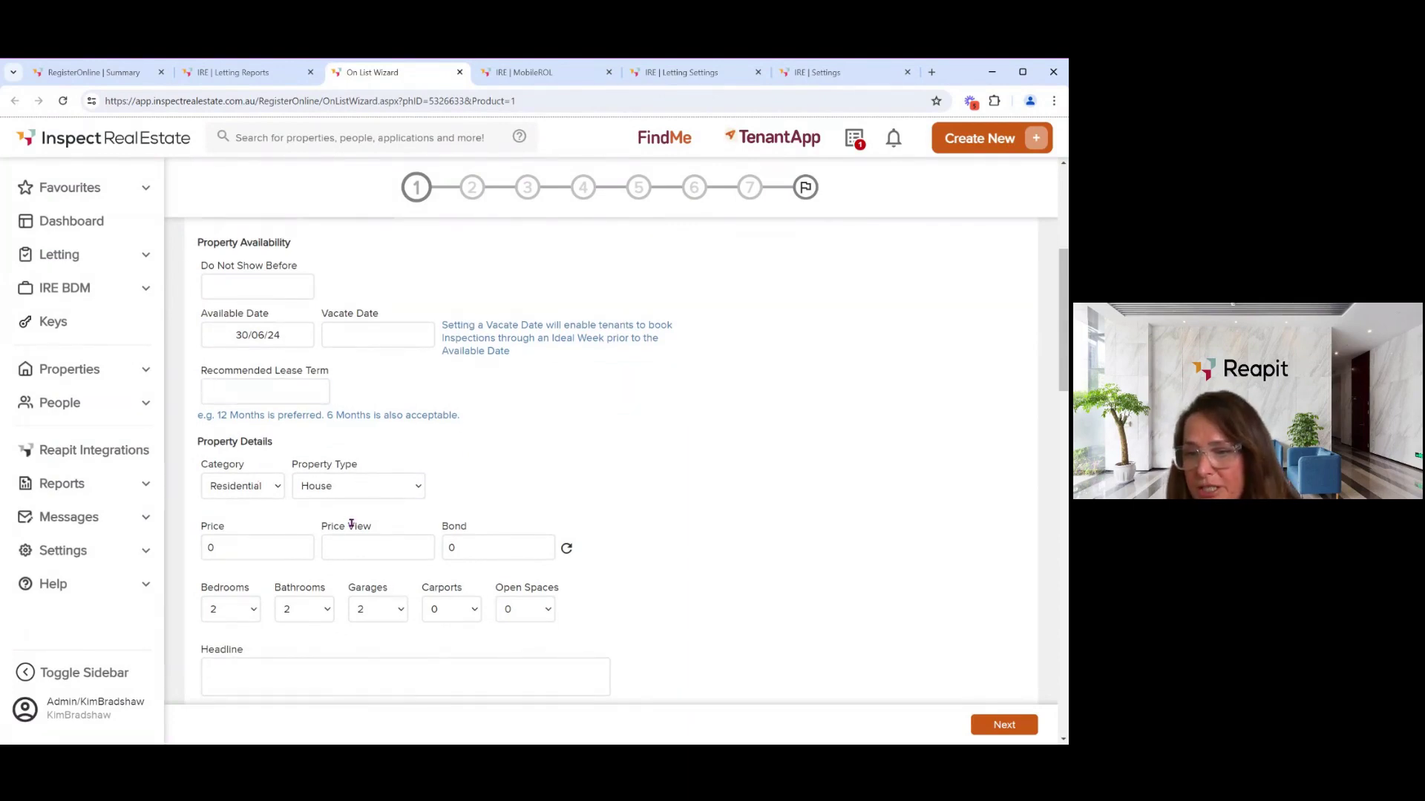
scroll(353, 528, down, 2)
scroll(354, 528, down, 1)
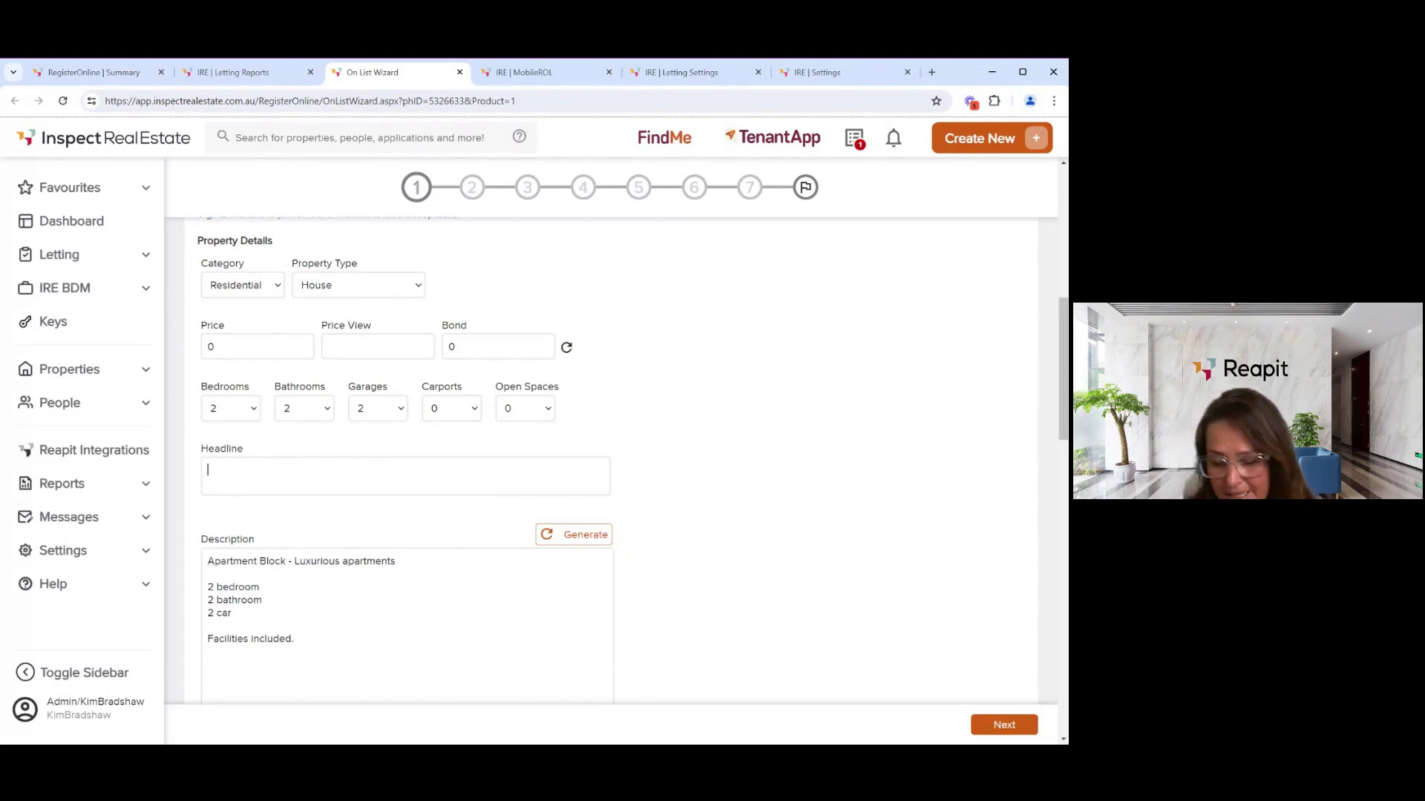
text(headline)
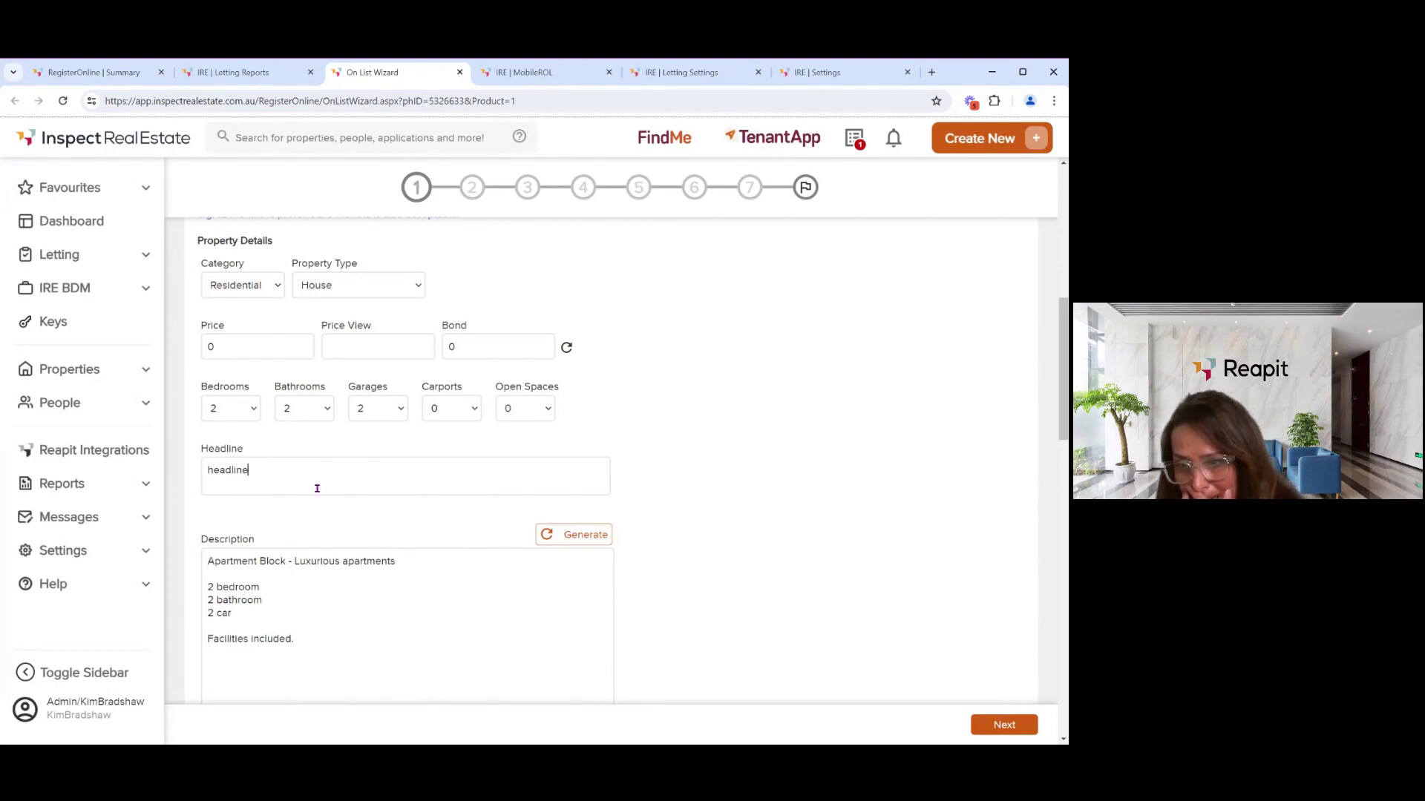
click(990, 719)
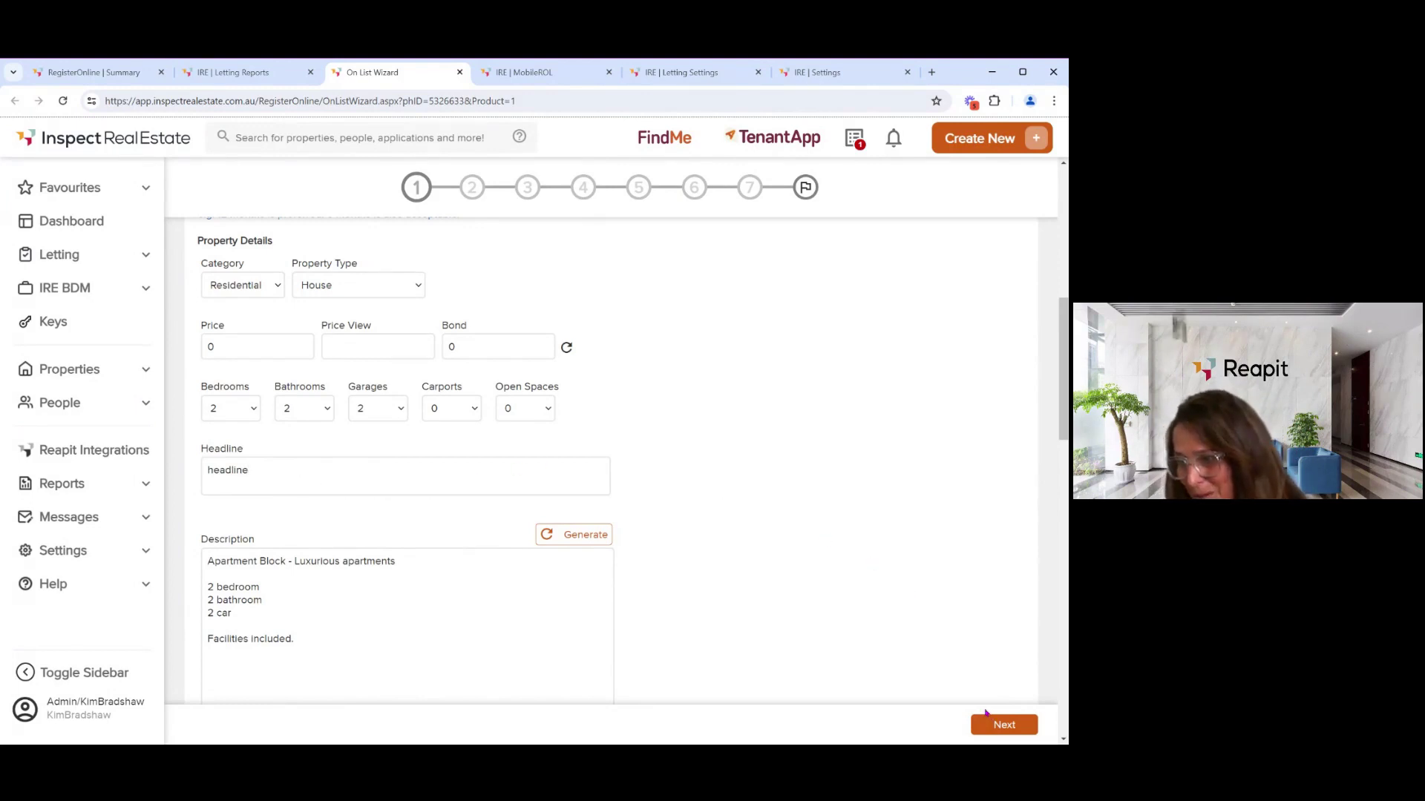
click(998, 729)
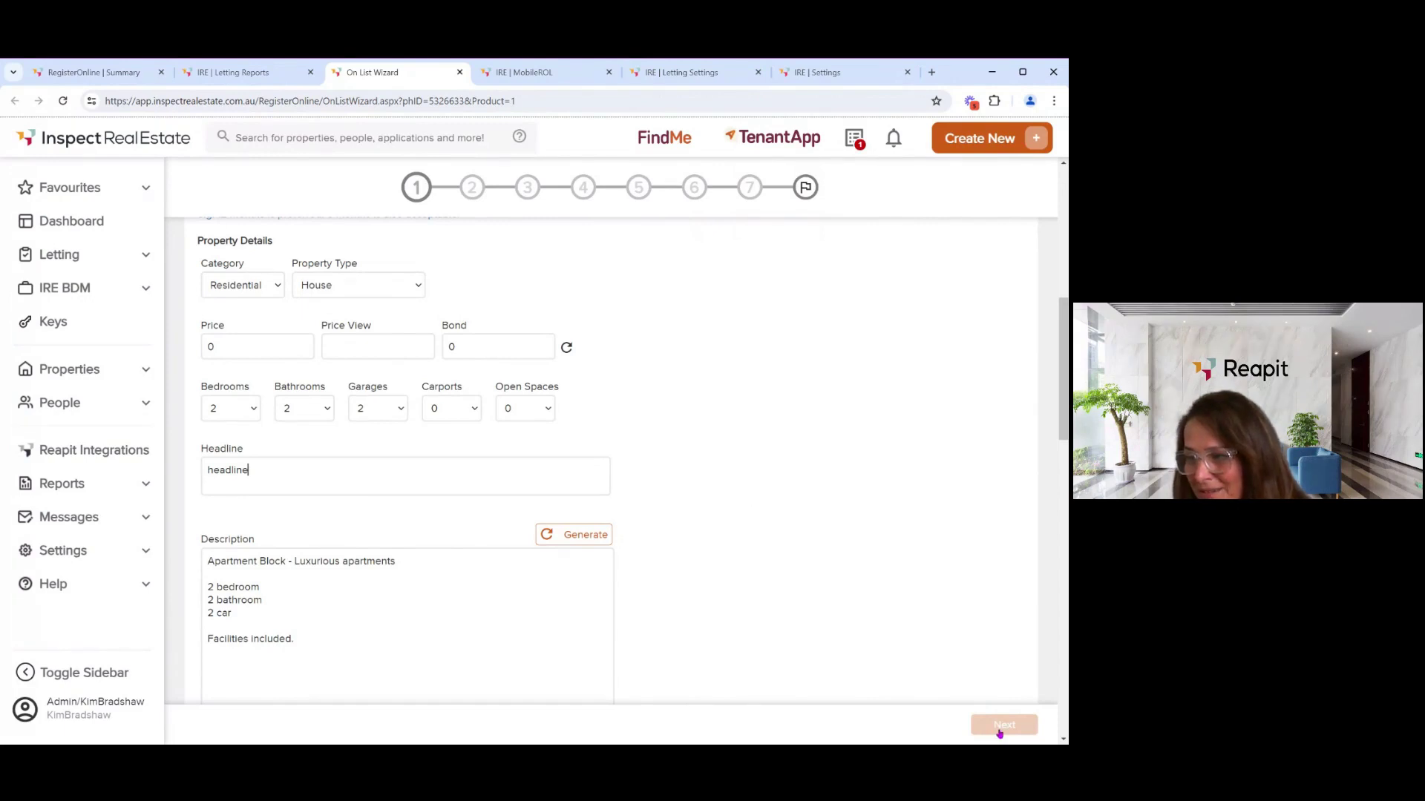
click(999, 733)
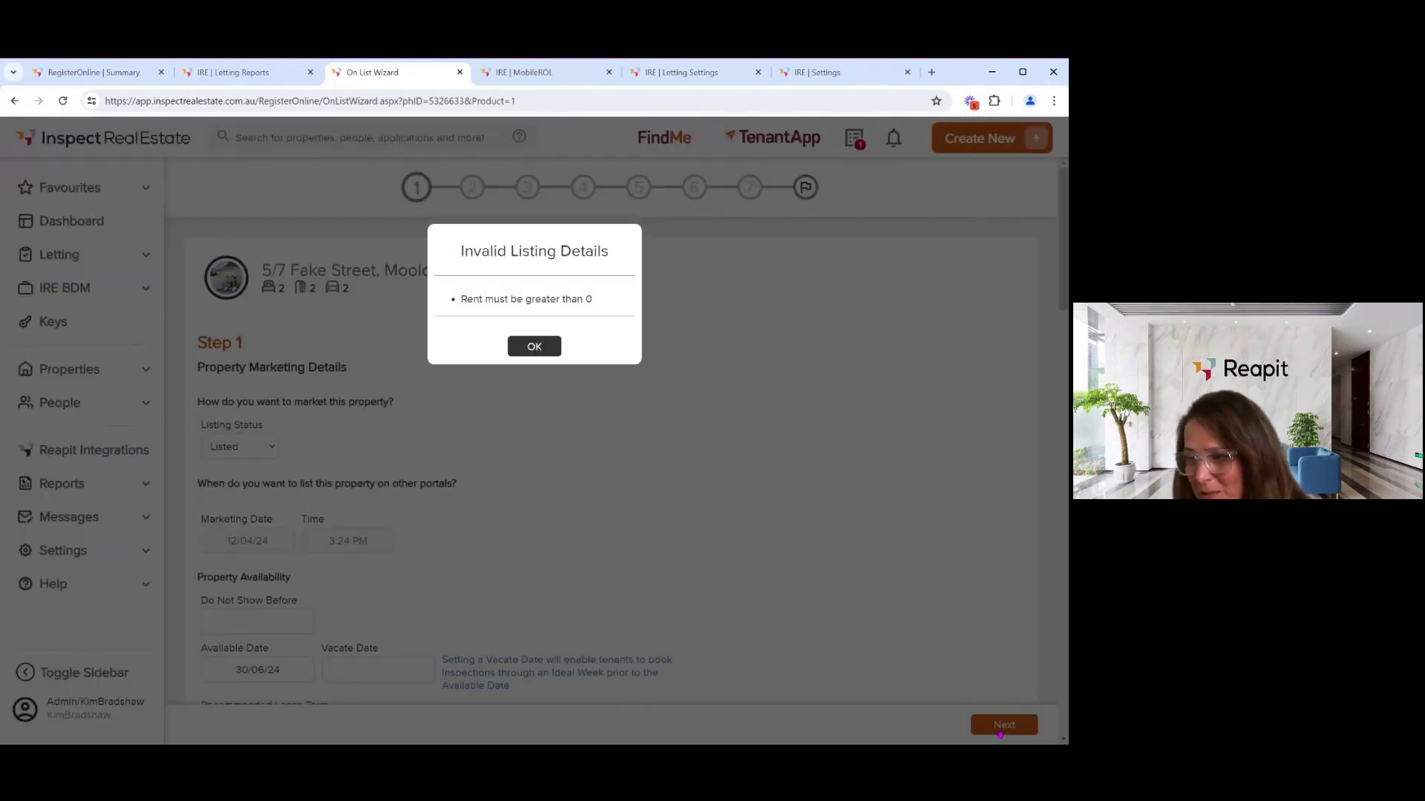
- Dismiss the invalid rent warning, set the price to 500 and advance to Step 2
click(531, 349)
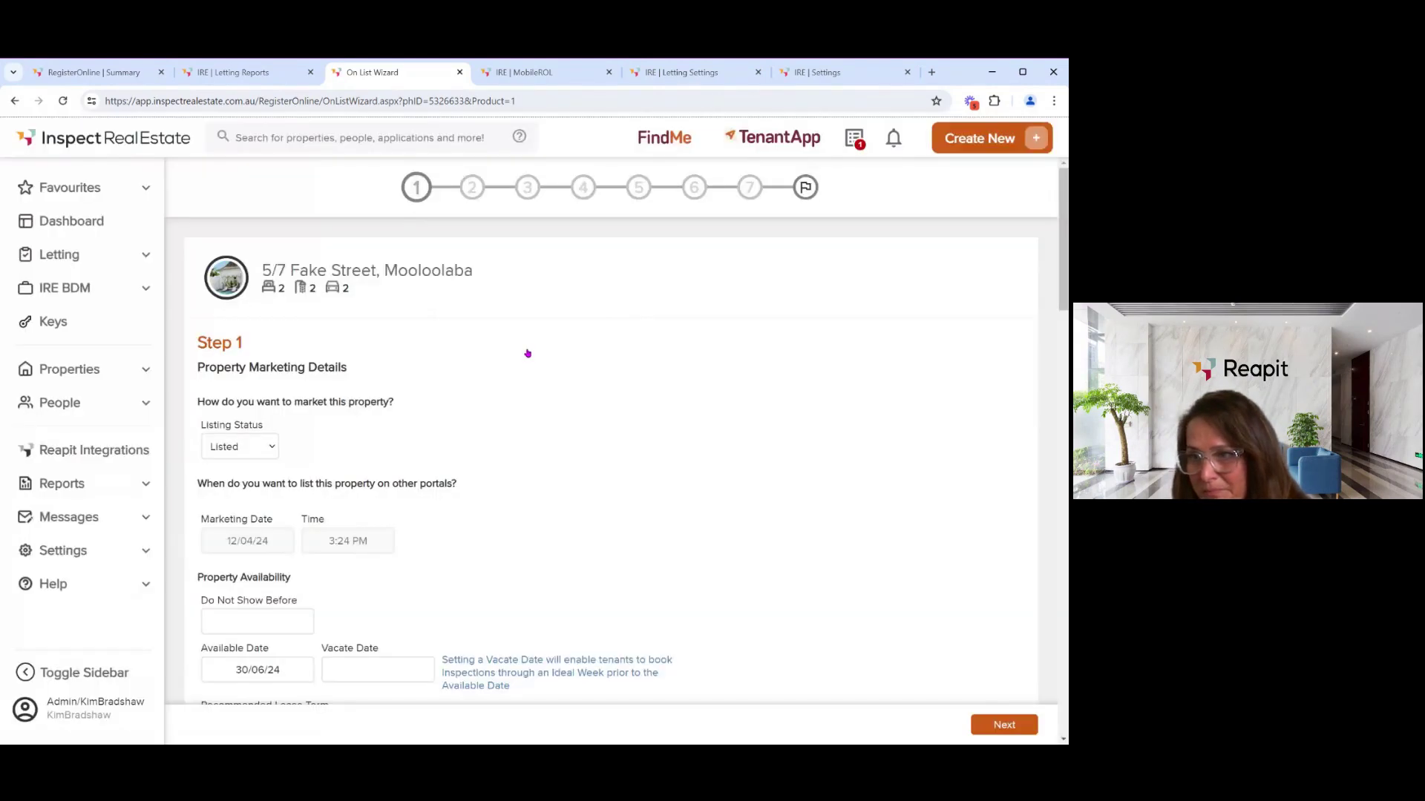
scroll(358, 467, down, 4)
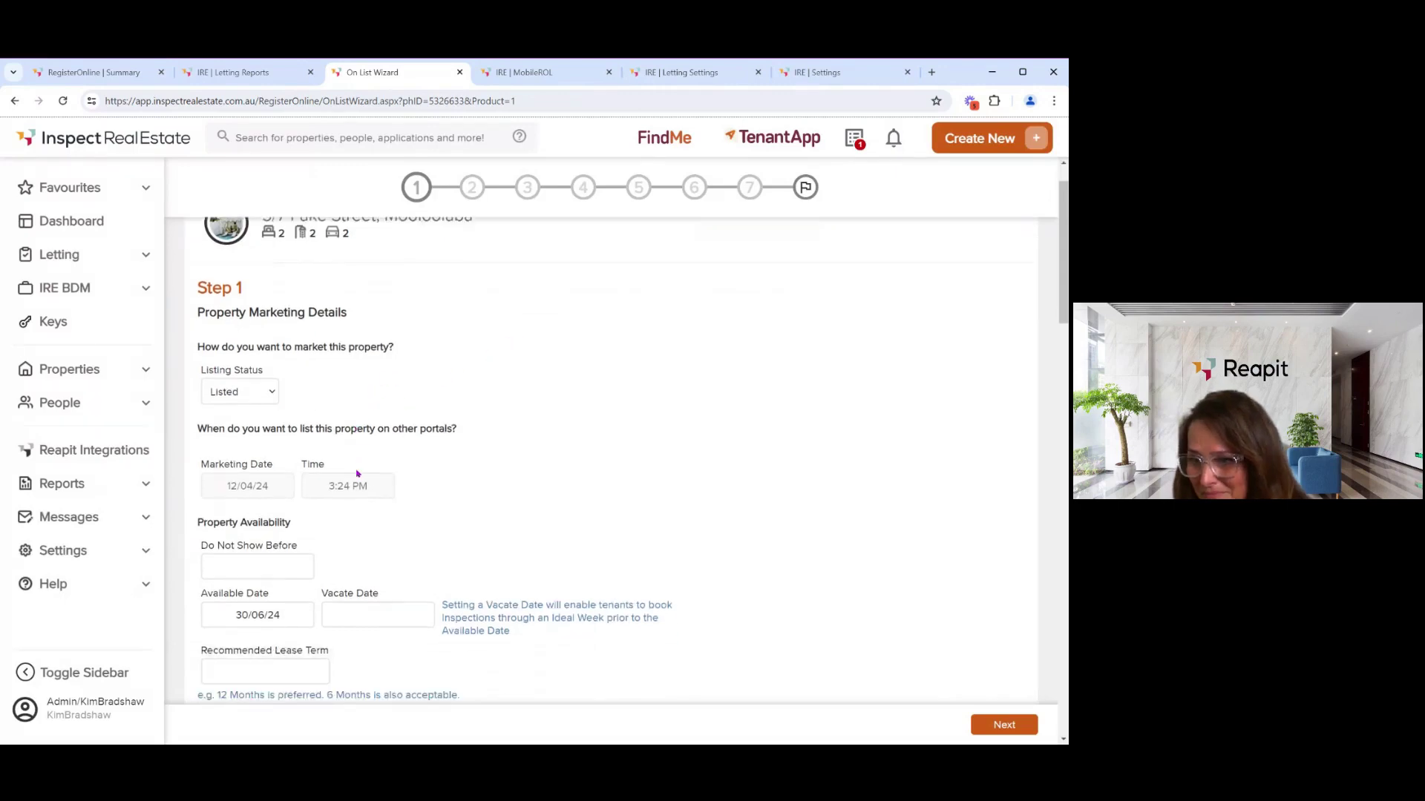
scroll(354, 485, down, 1)
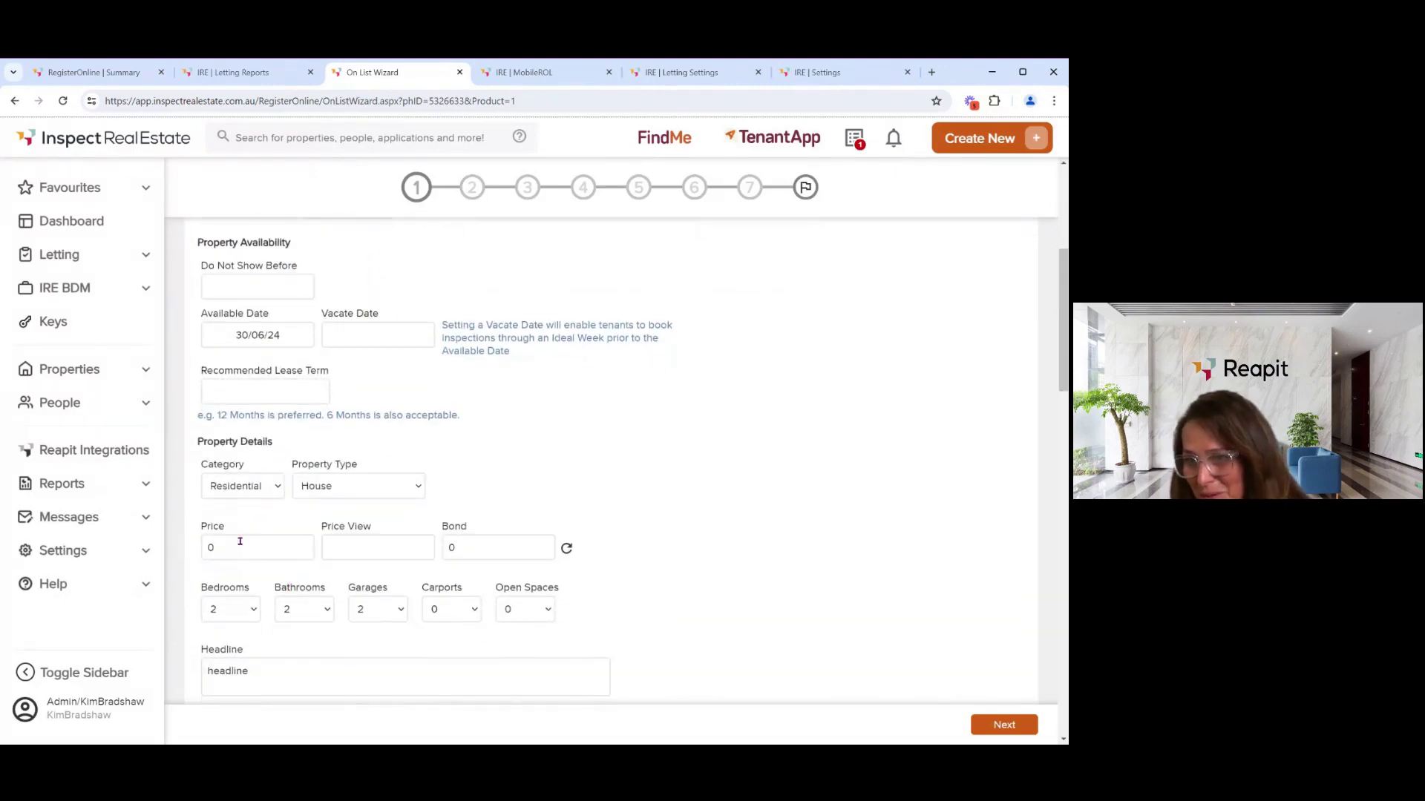
drag(236, 546, 197, 546)
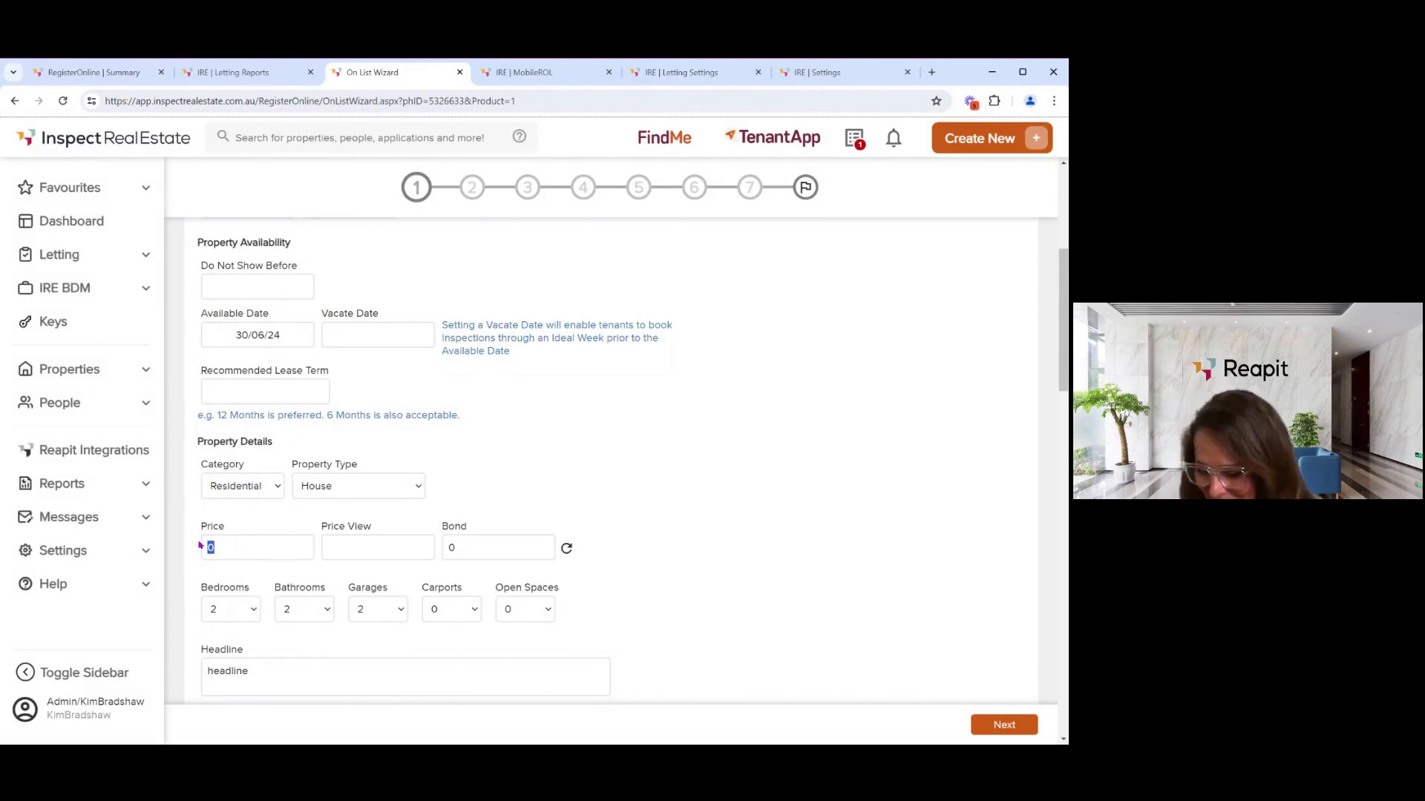
text(500)
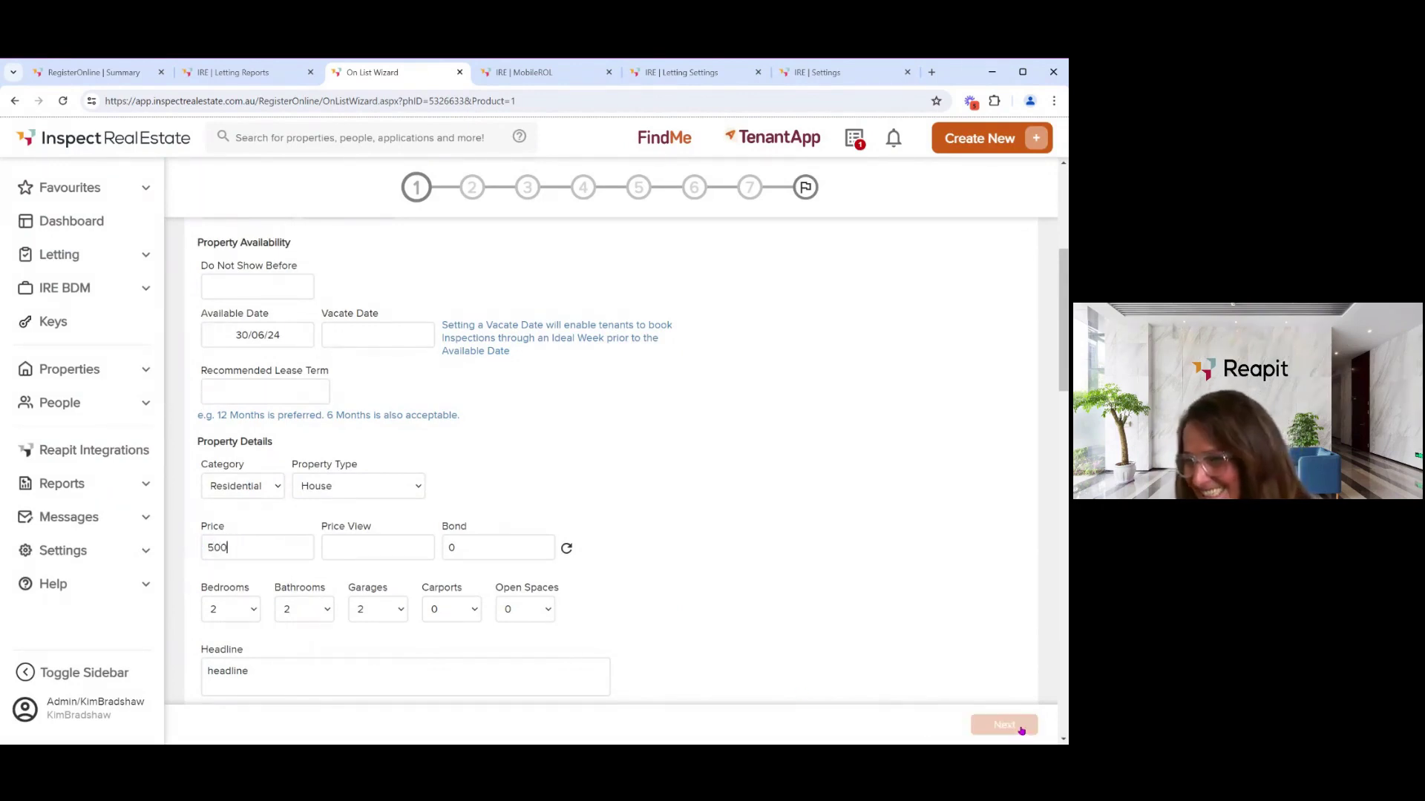
click(1010, 728)
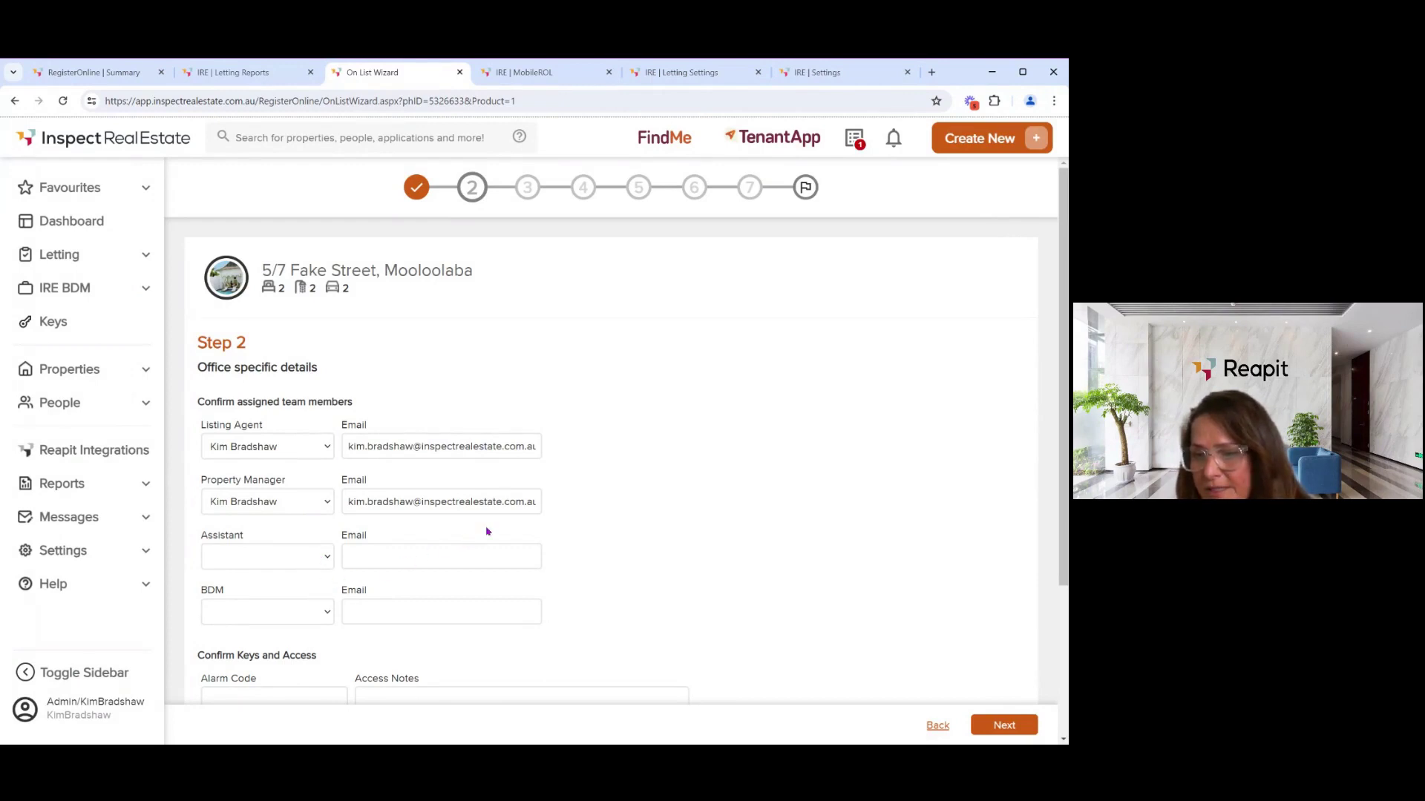
- Review Step 2's team members and keys and access details, then advance to Current Occupants
scroll(494, 513, down, 2)
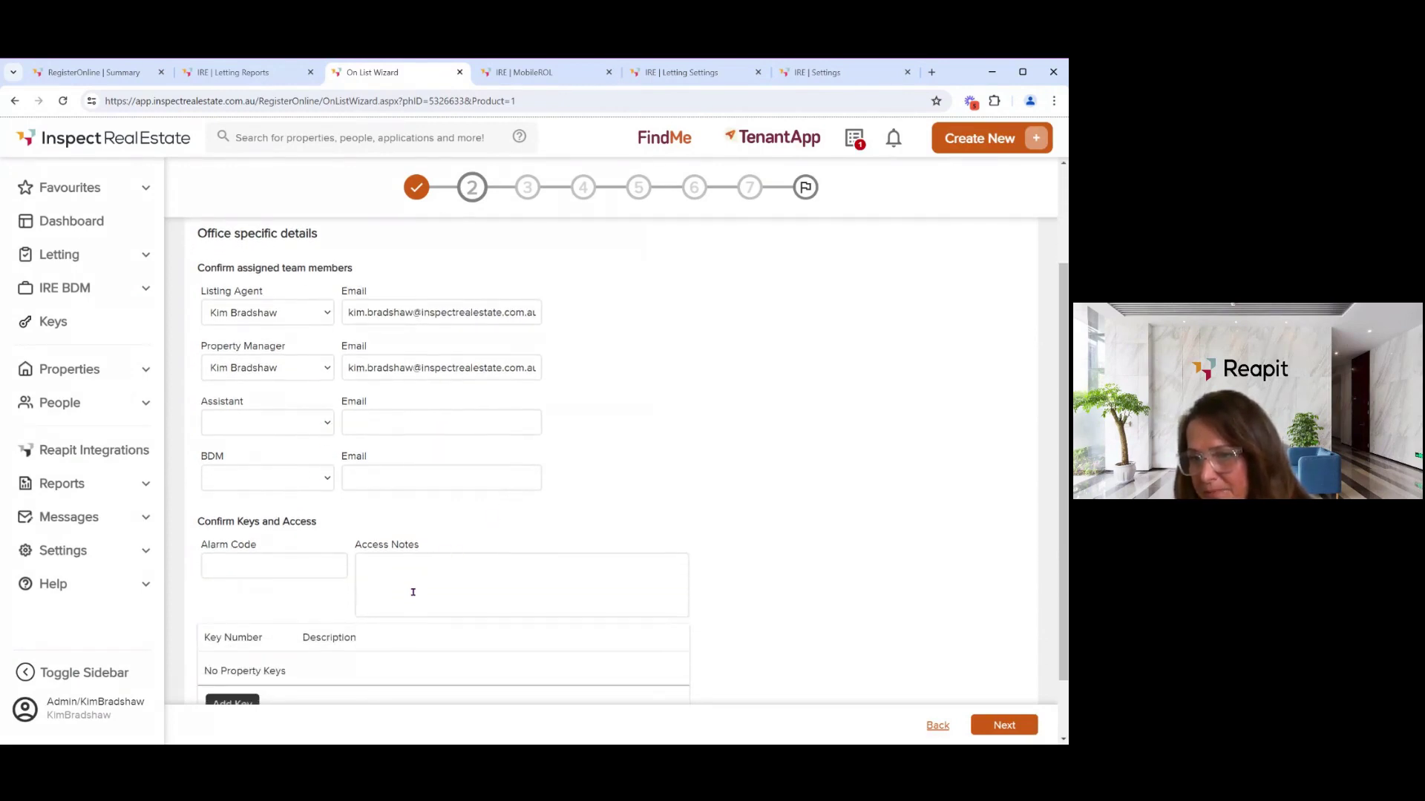
scroll(440, 573, down, 1)
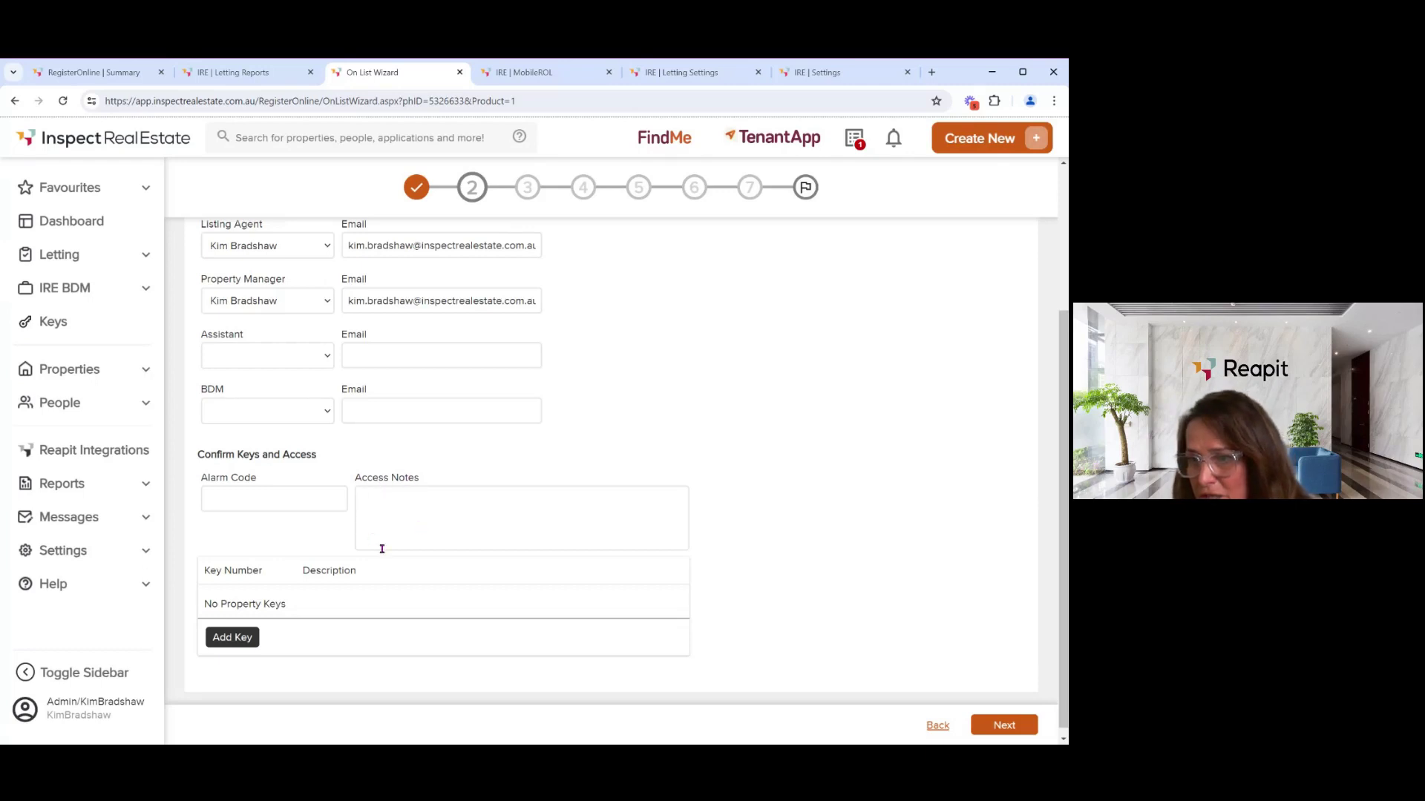
click(297, 502)
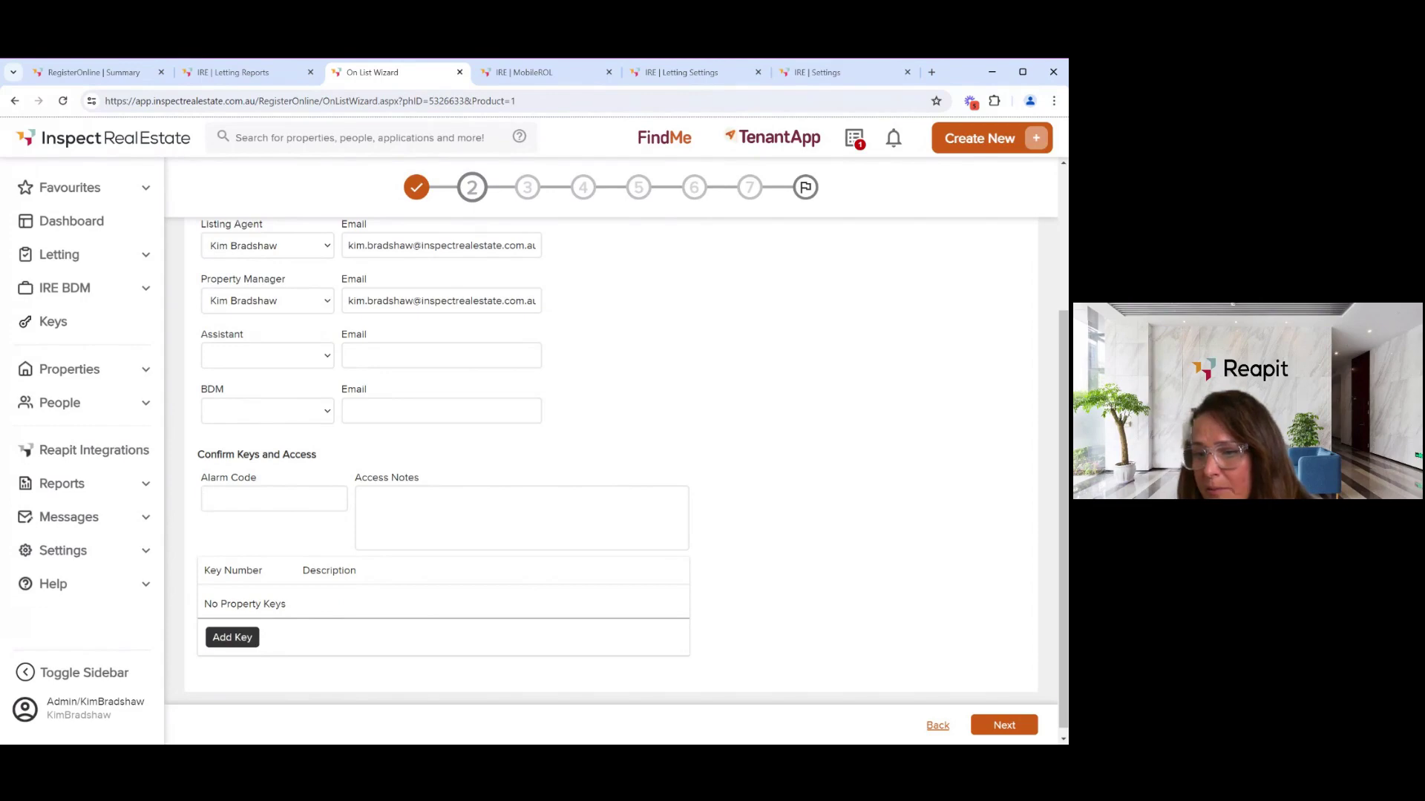
click(1015, 725)
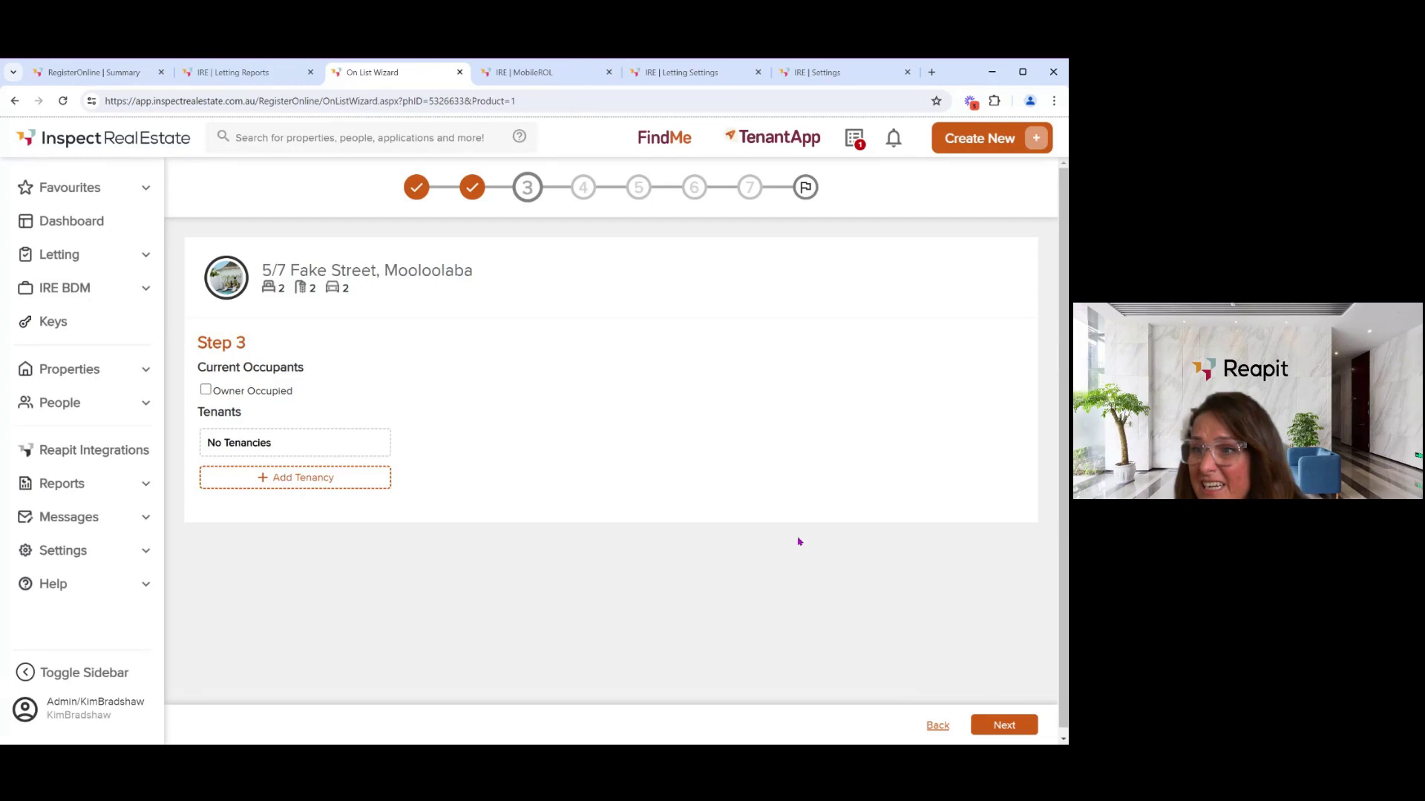
- Skip past the Current Occupants and Owners steps to reach Property specific info
click(998, 725)
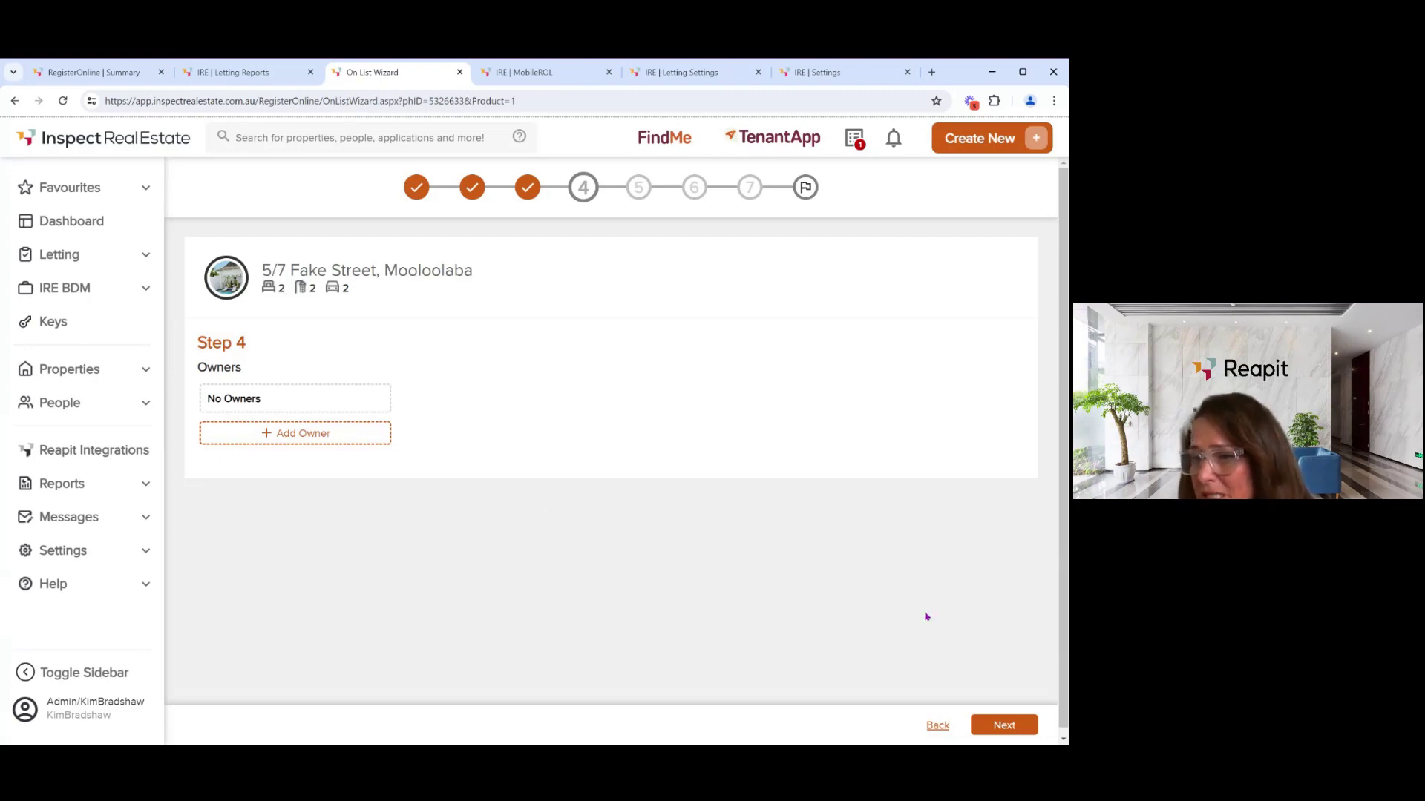
click(1006, 725)
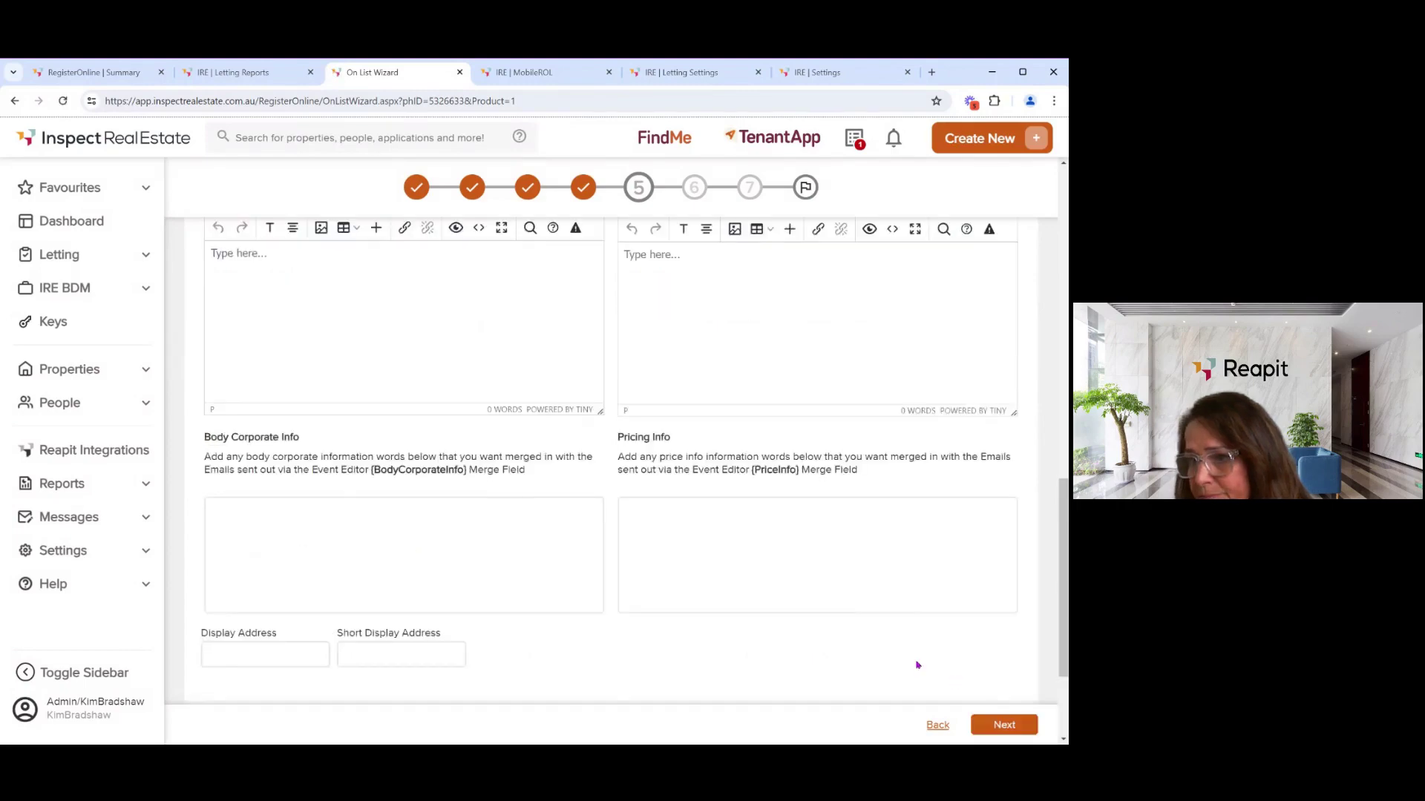
scroll(620, 549, up, 5)
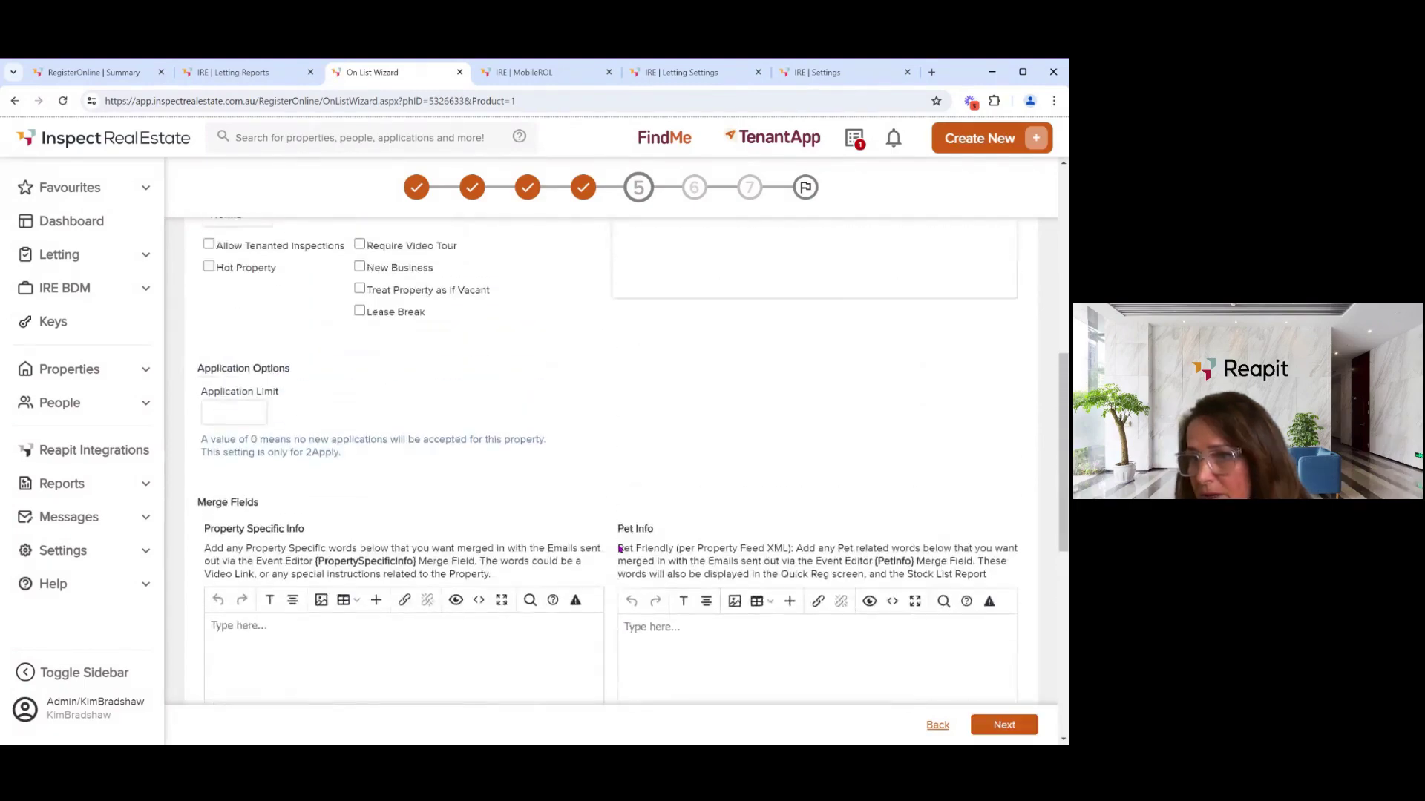
scroll(620, 549, up, 6)
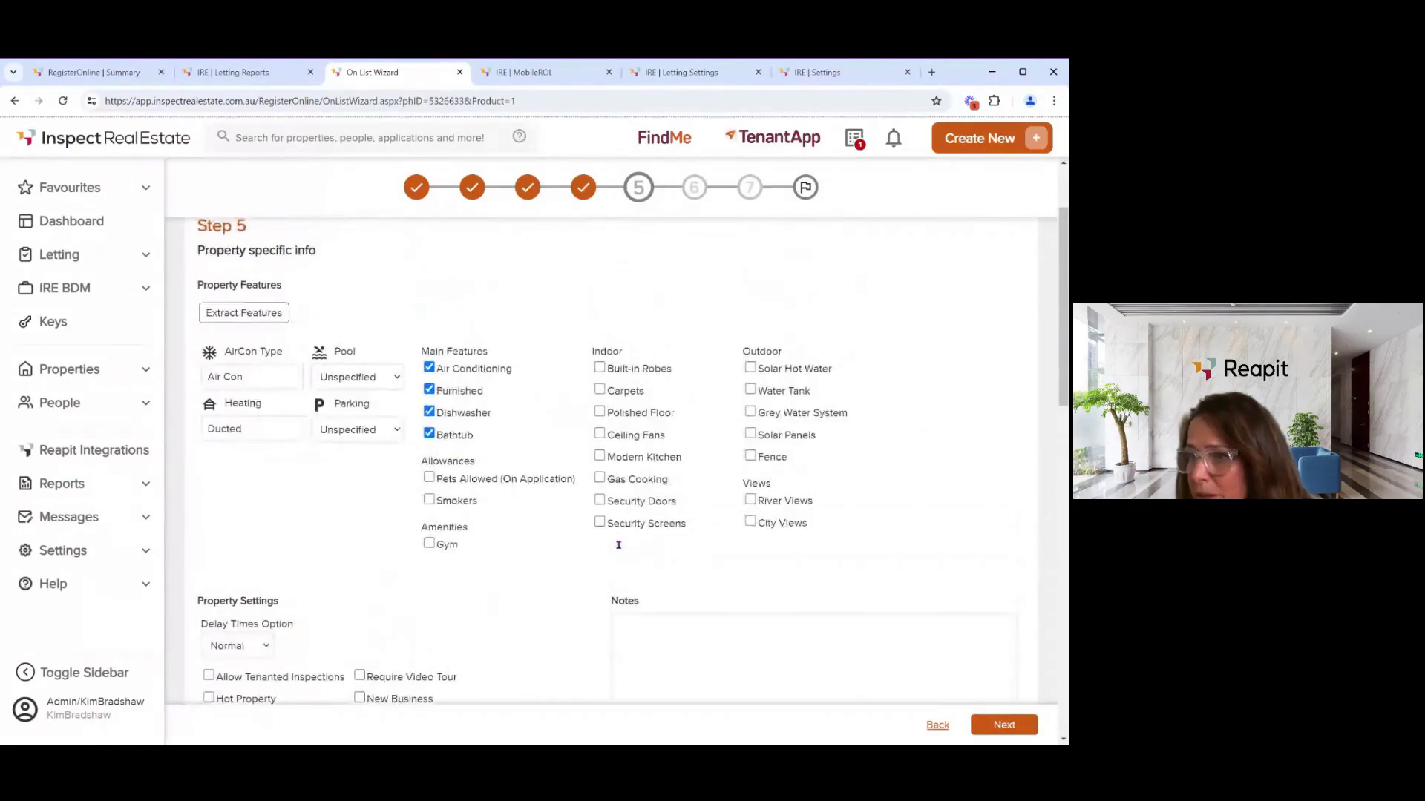
scroll(618, 546, up, 1)
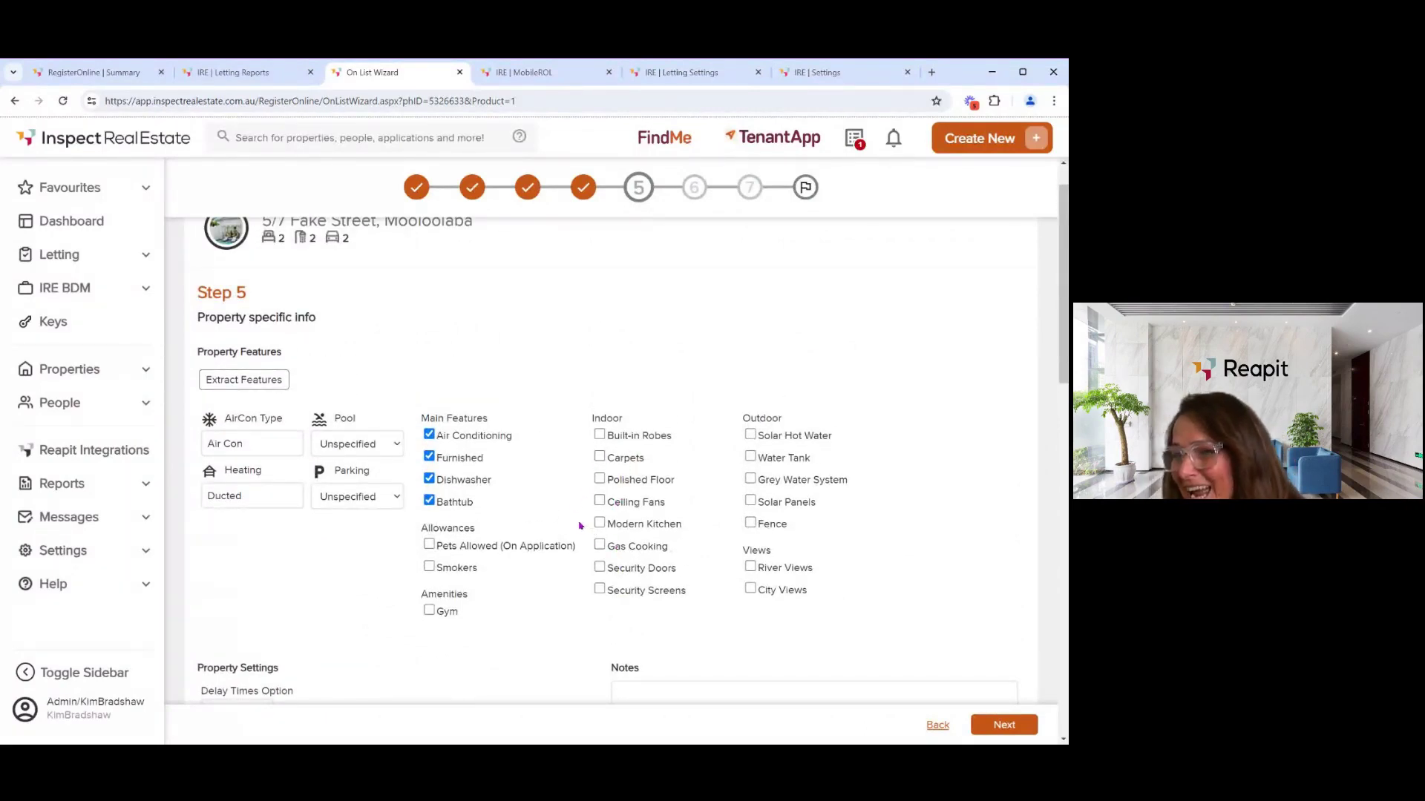
scroll(570, 534, down, 2)
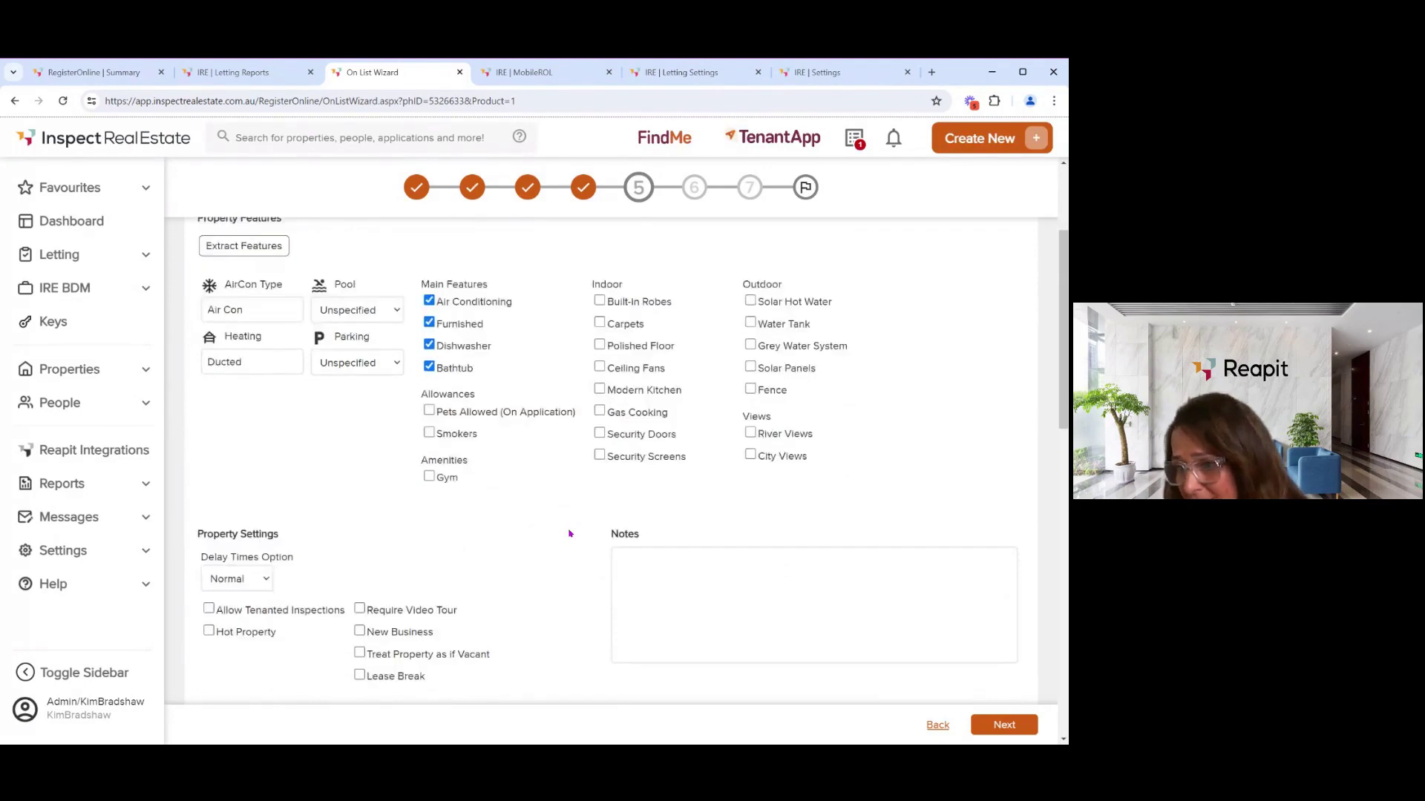
scroll(569, 533, down, 1)
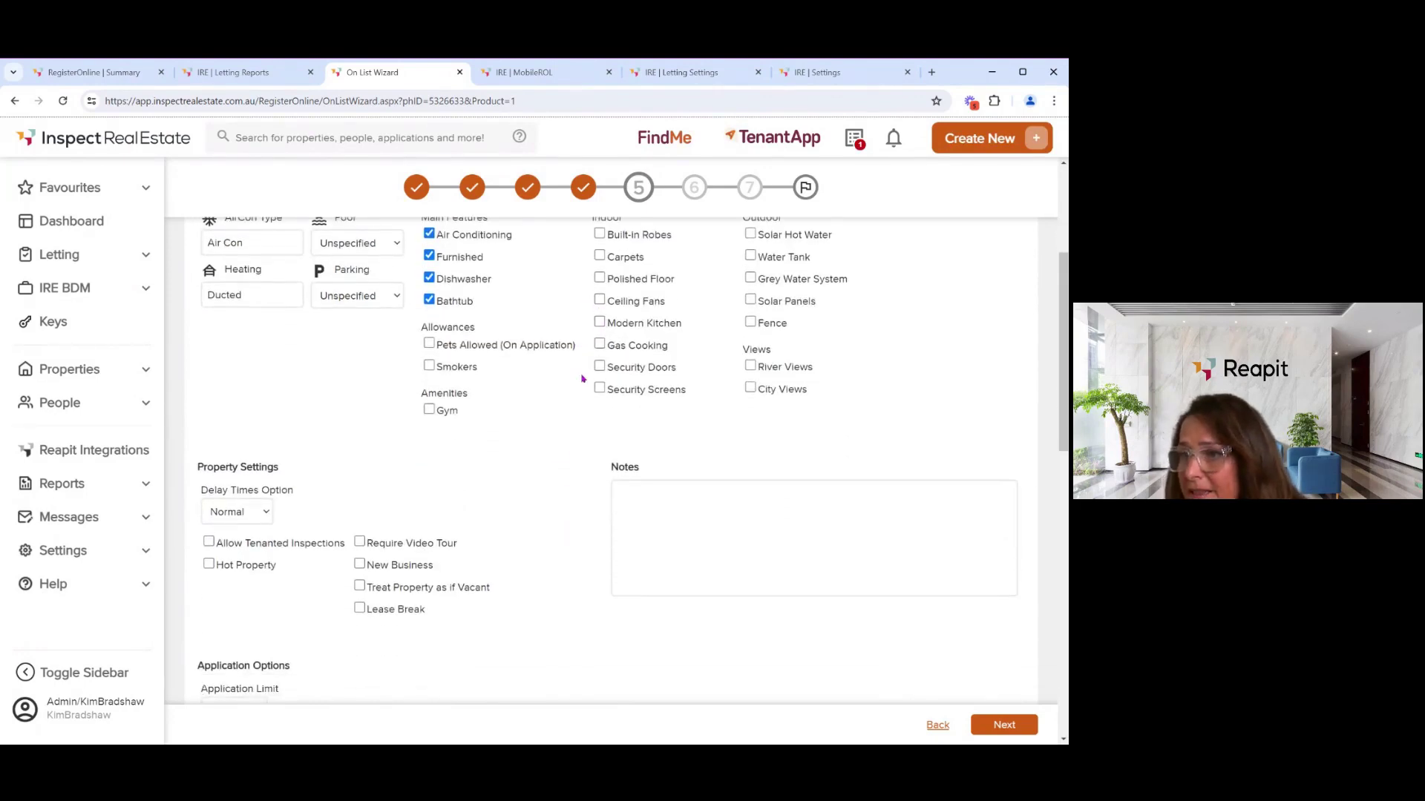
scroll(543, 445, down, 4)
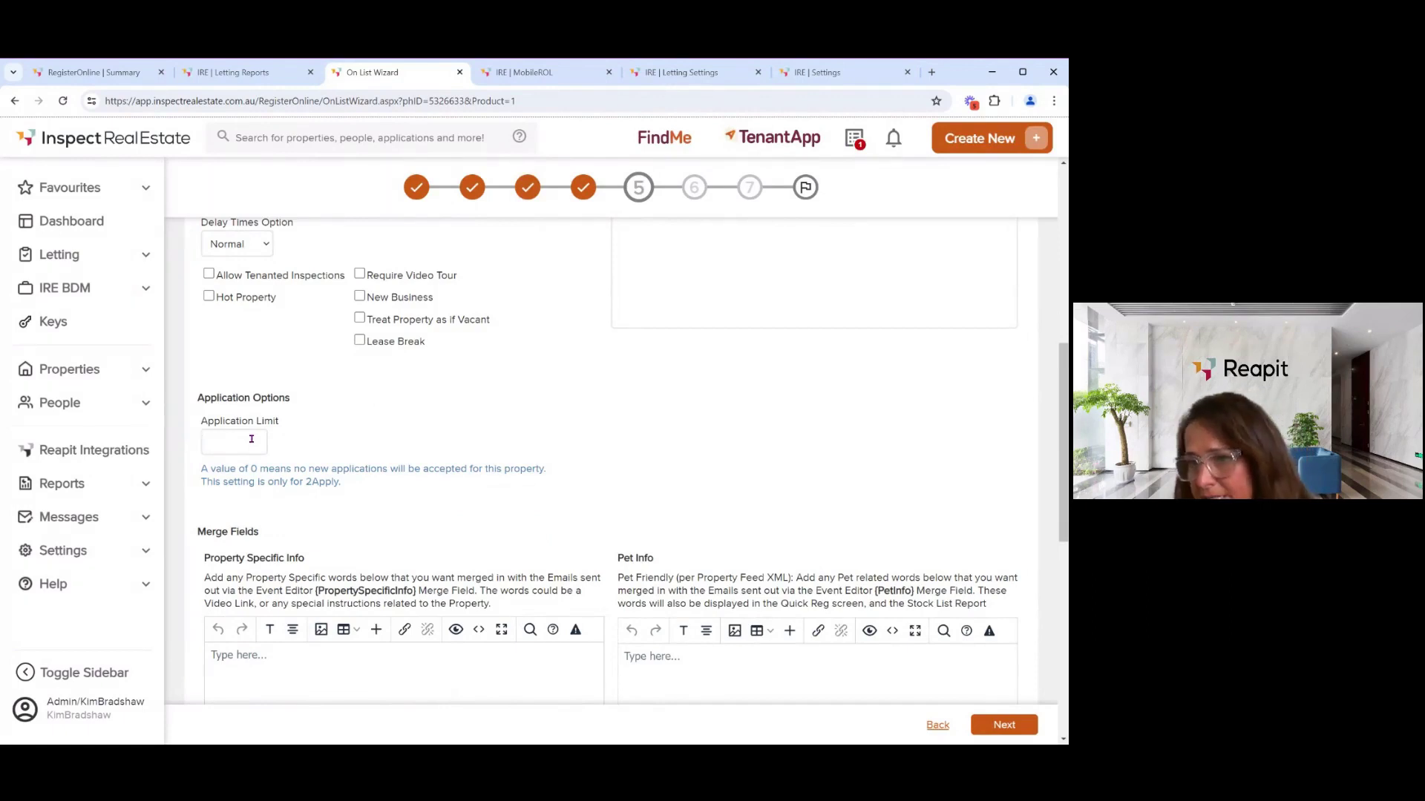
click(252, 439)
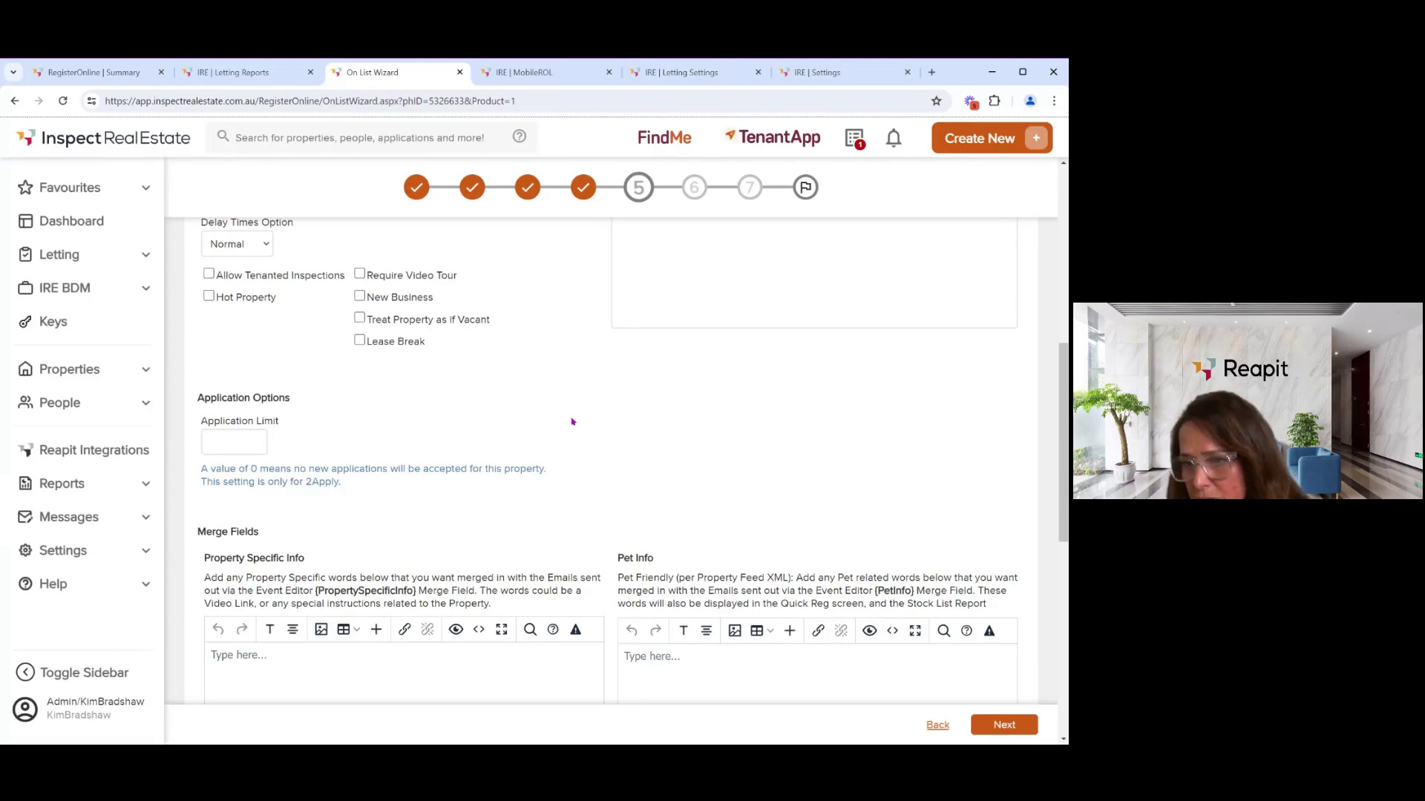
scroll(538, 474, down, 2)
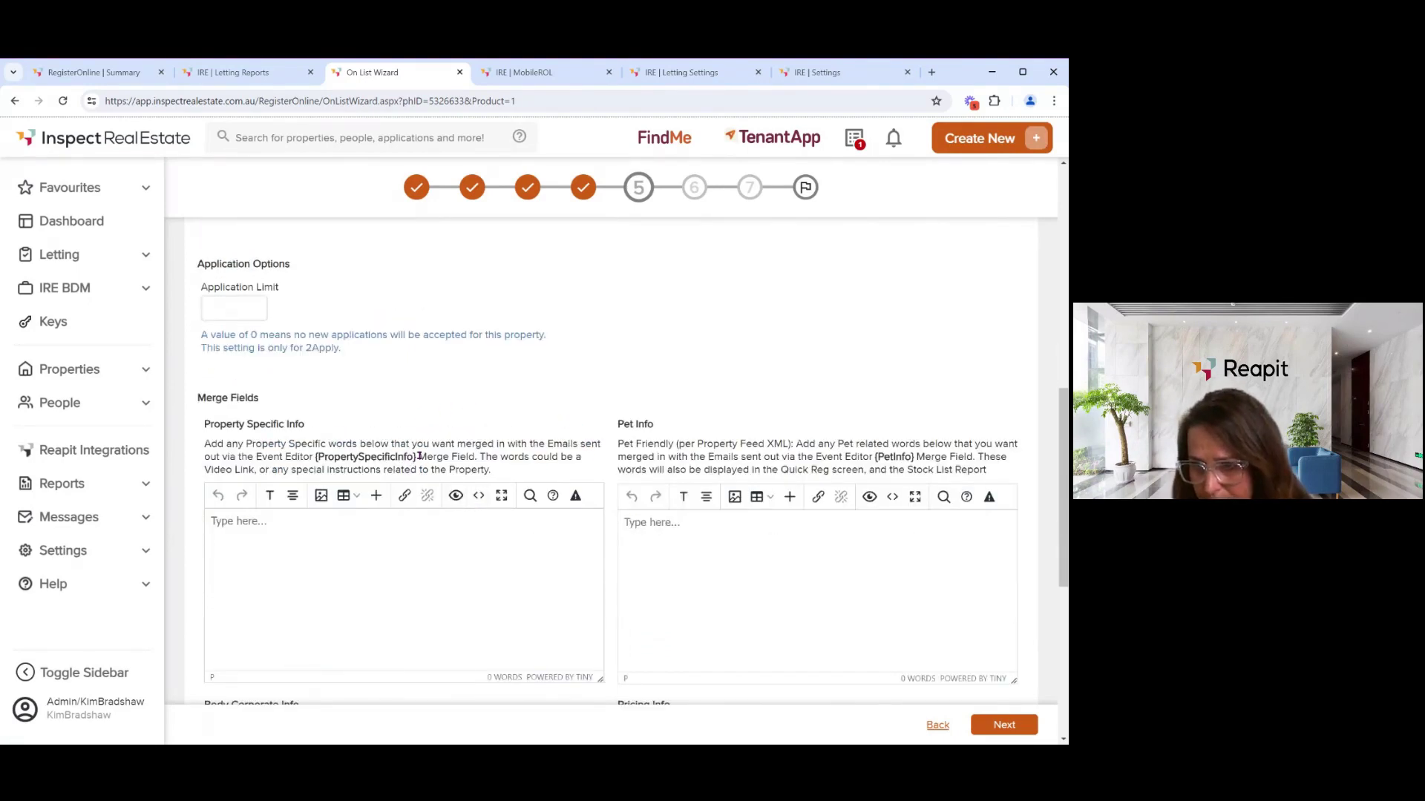
drag(420, 456, 317, 461)
click(255, 532)
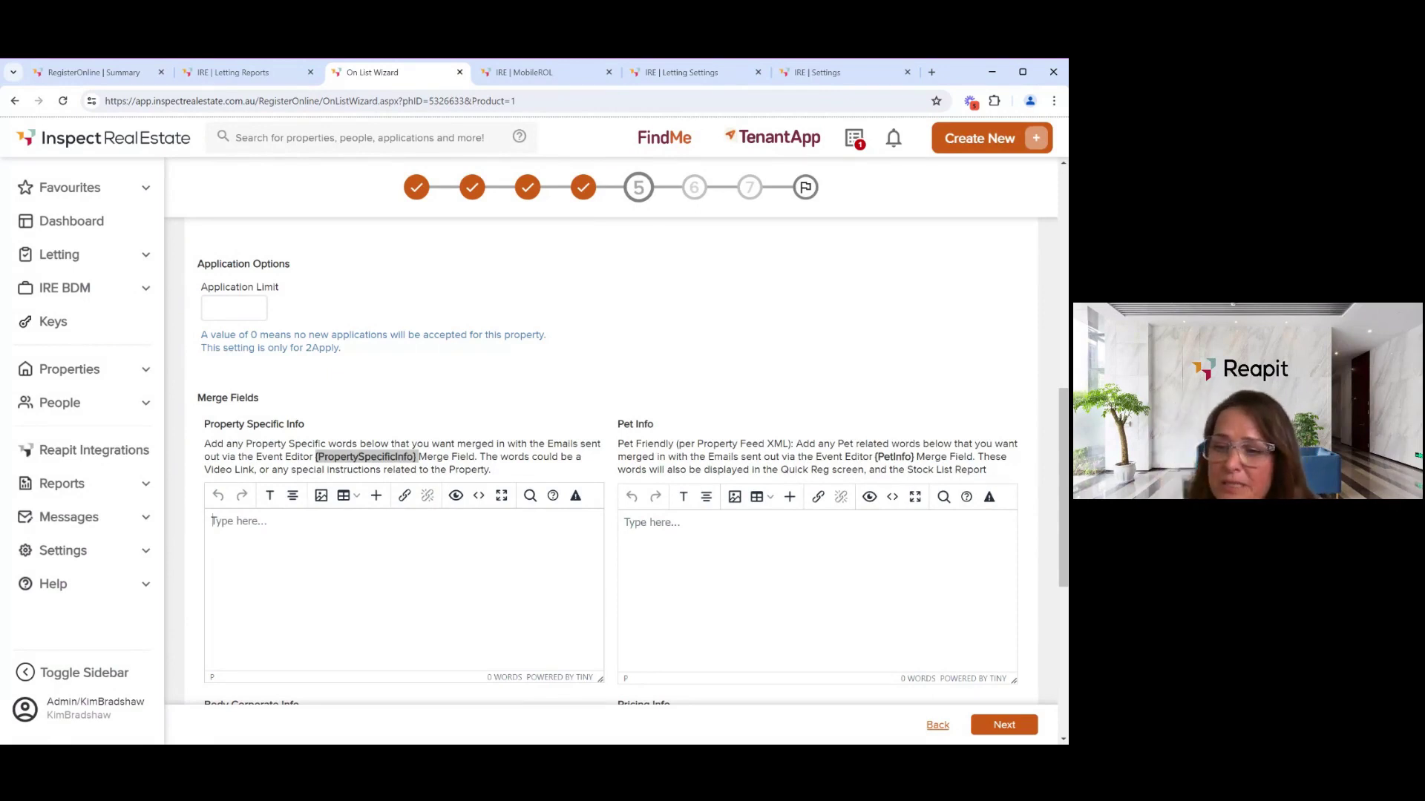
click(350, 536)
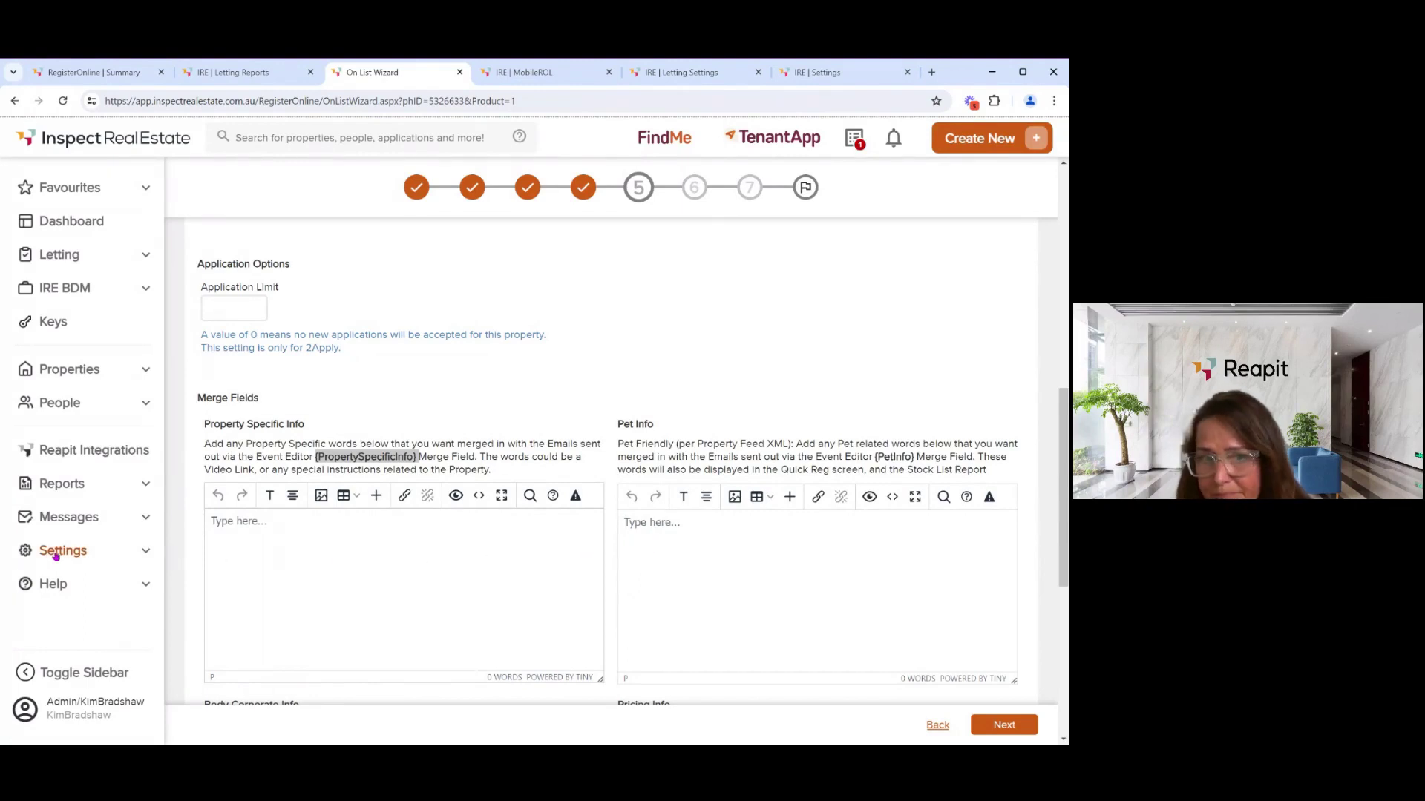
click(997, 725)
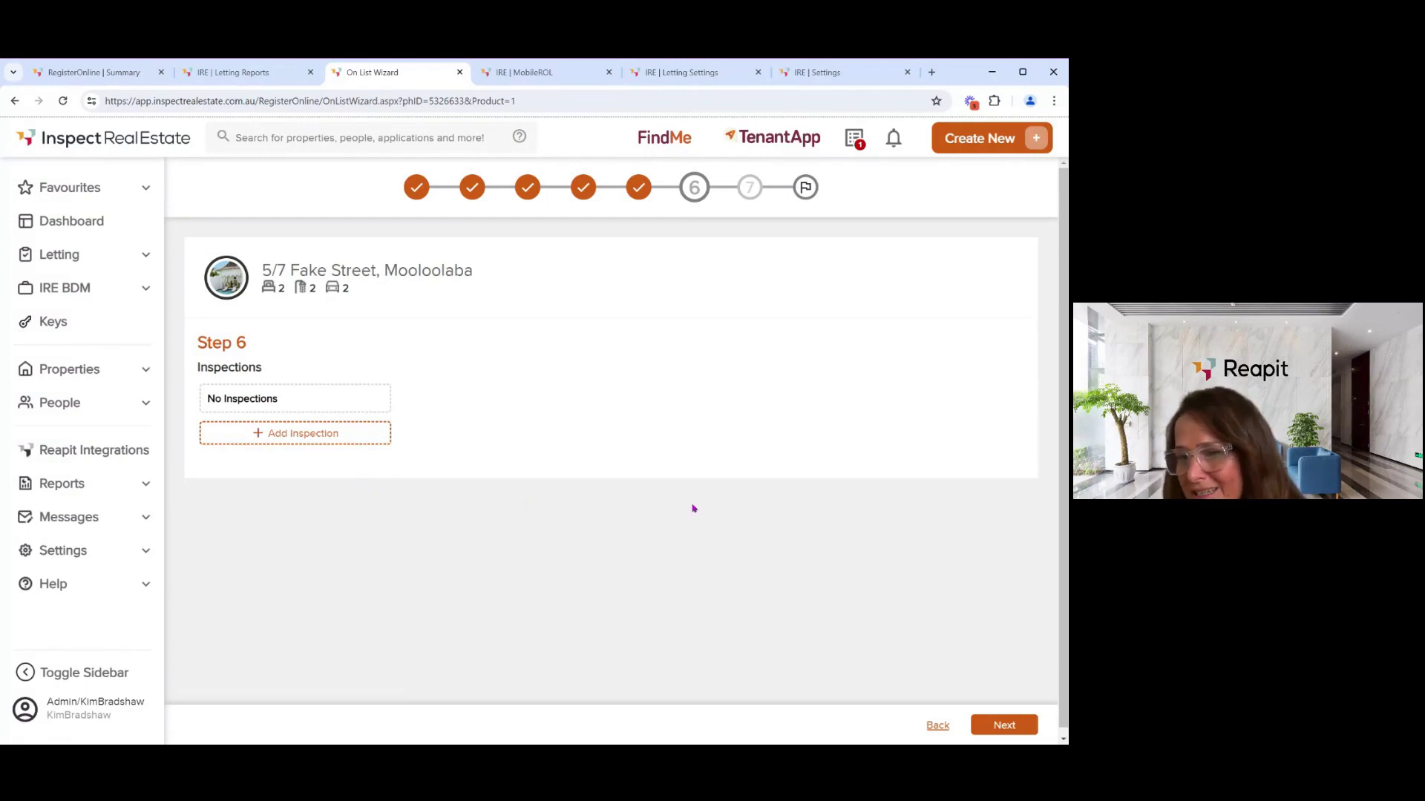
- On Step 7 Notify Prospects, leave the prospect unticked and finish the wizard
click(1019, 720)
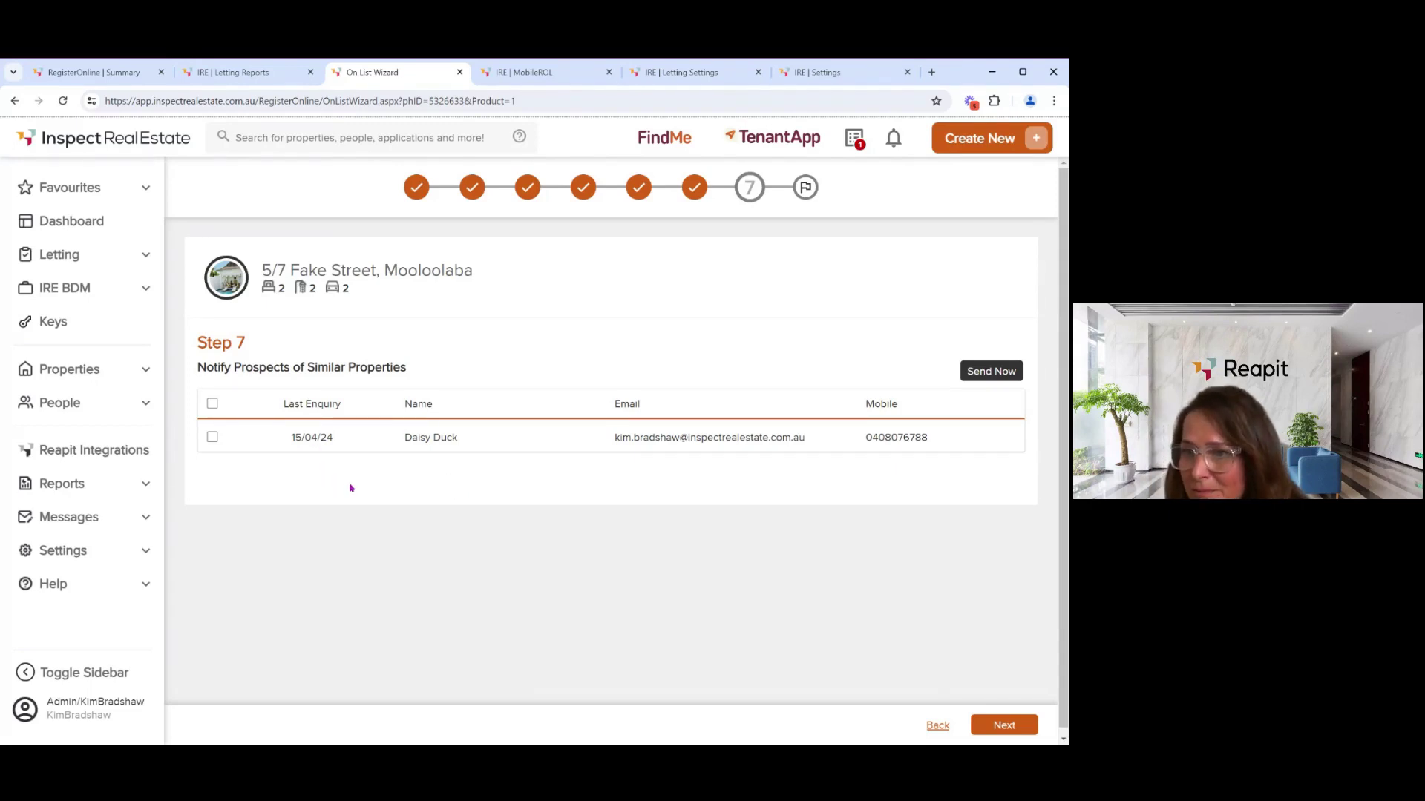
click(213, 438)
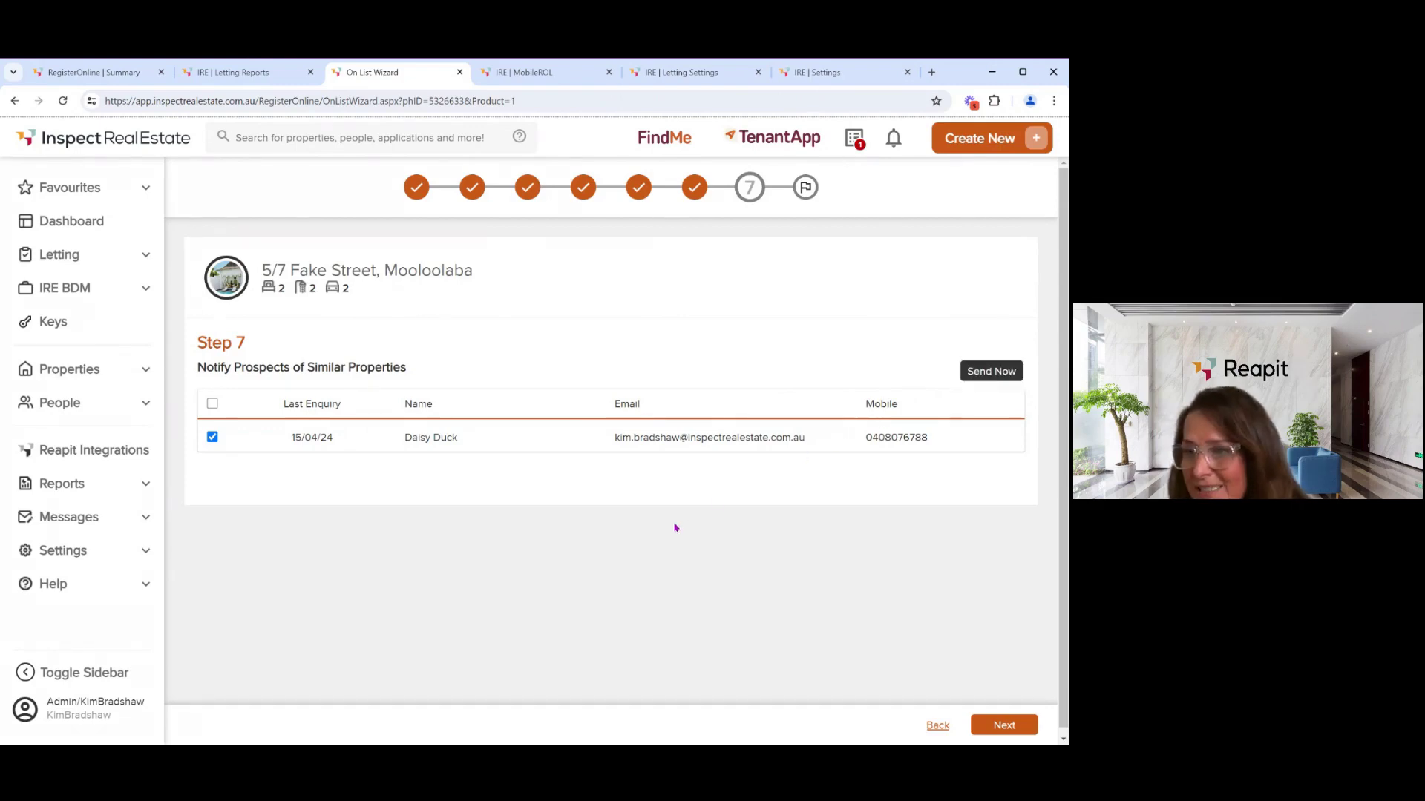
click(212, 438)
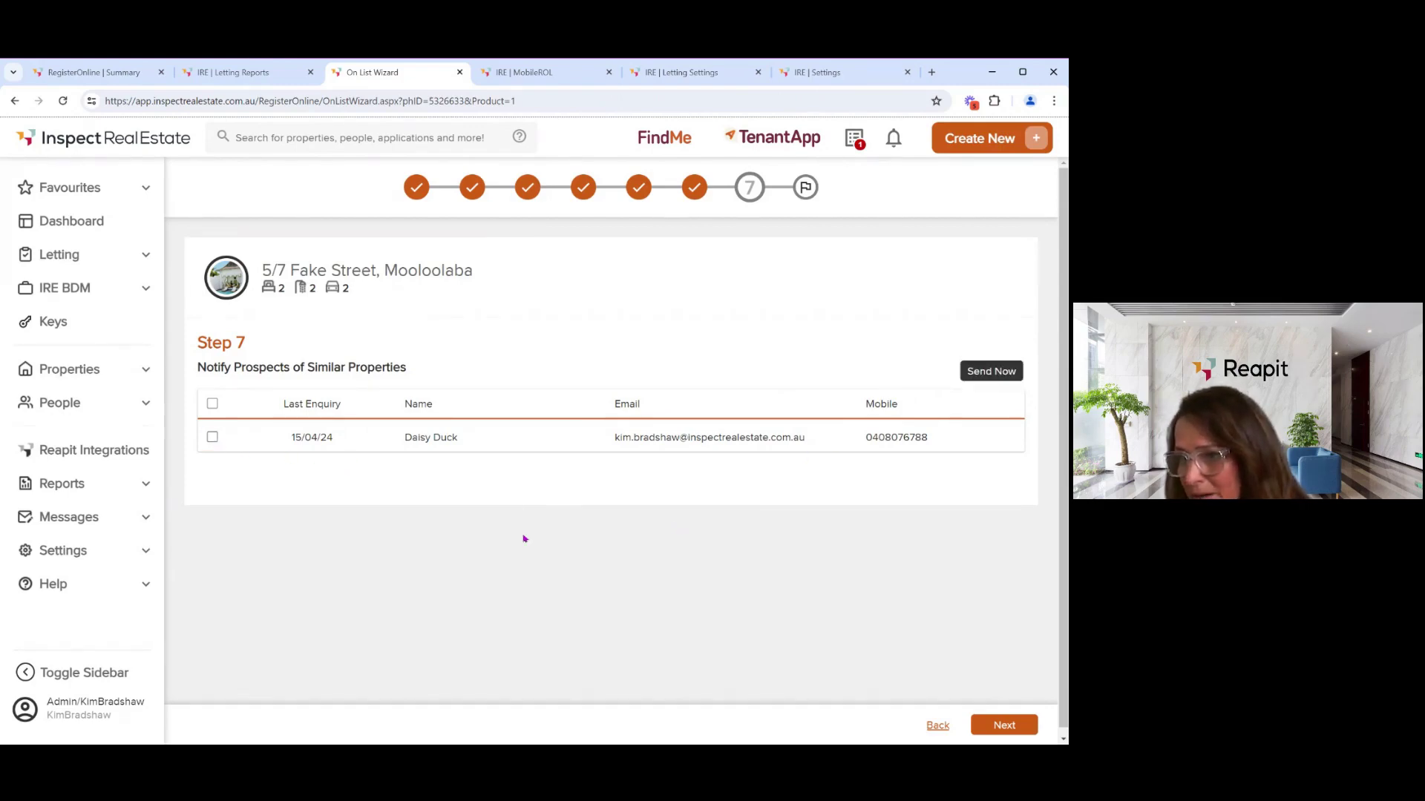
click(1017, 724)
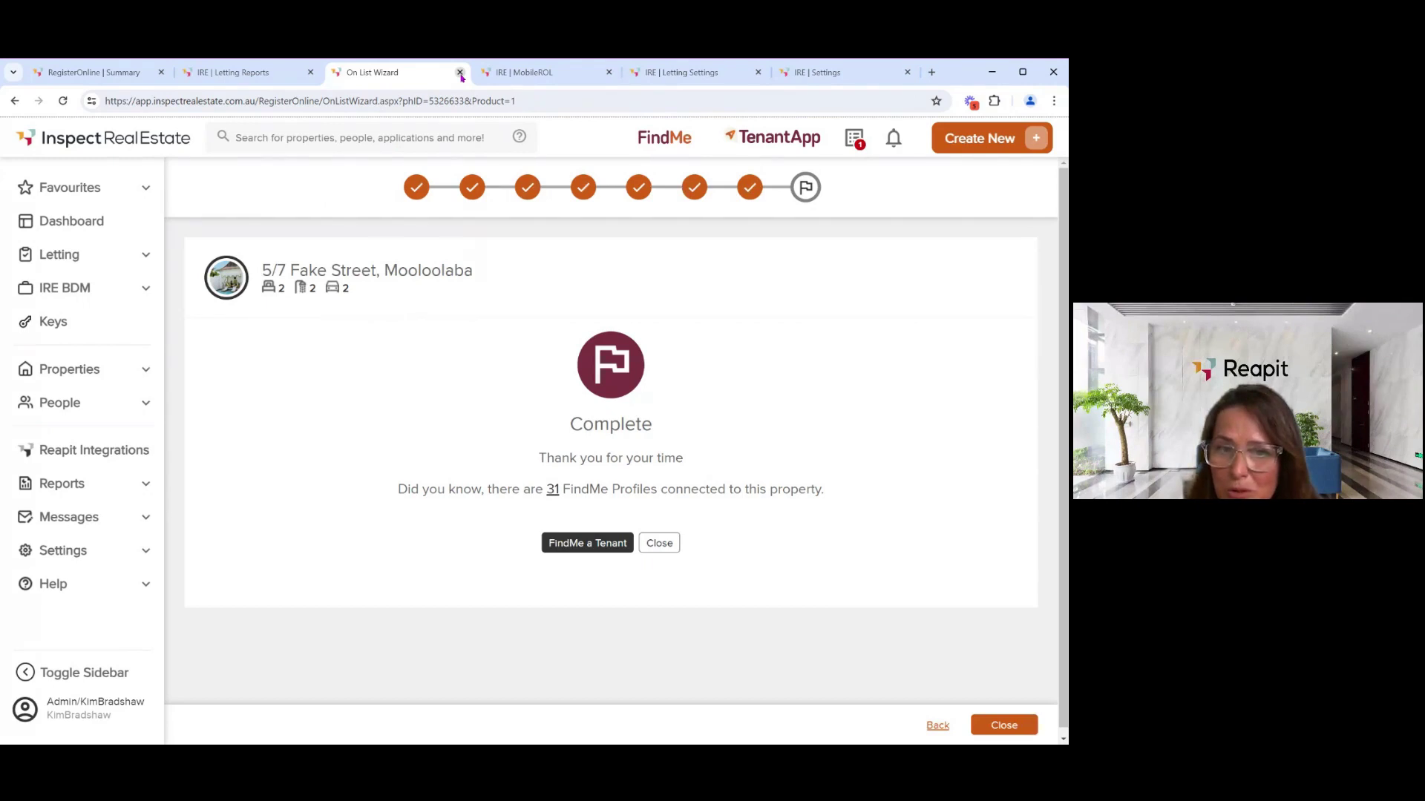
- Close the On List Wizard tab and open Letting > Summary > Inspection Summary
click(460, 73)
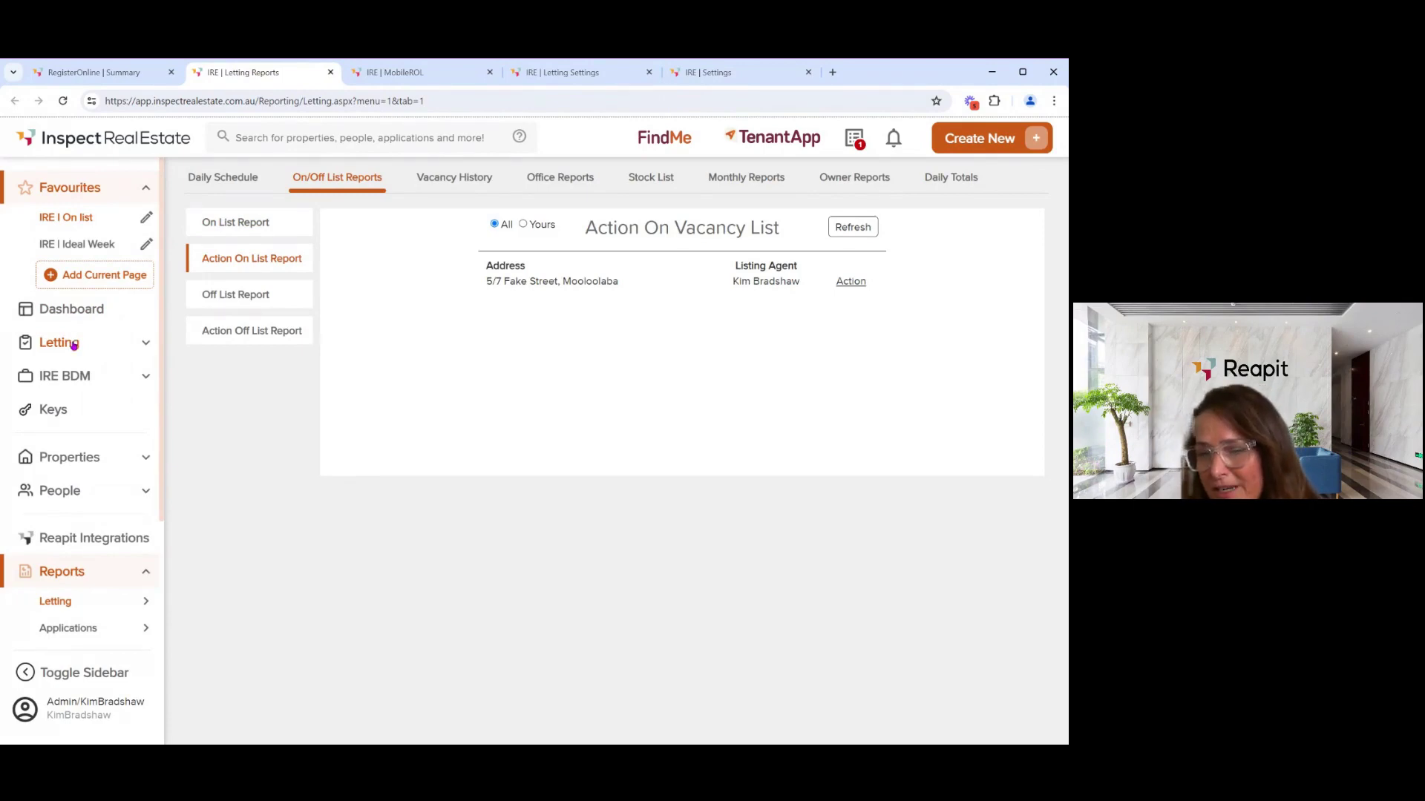
click(74, 342)
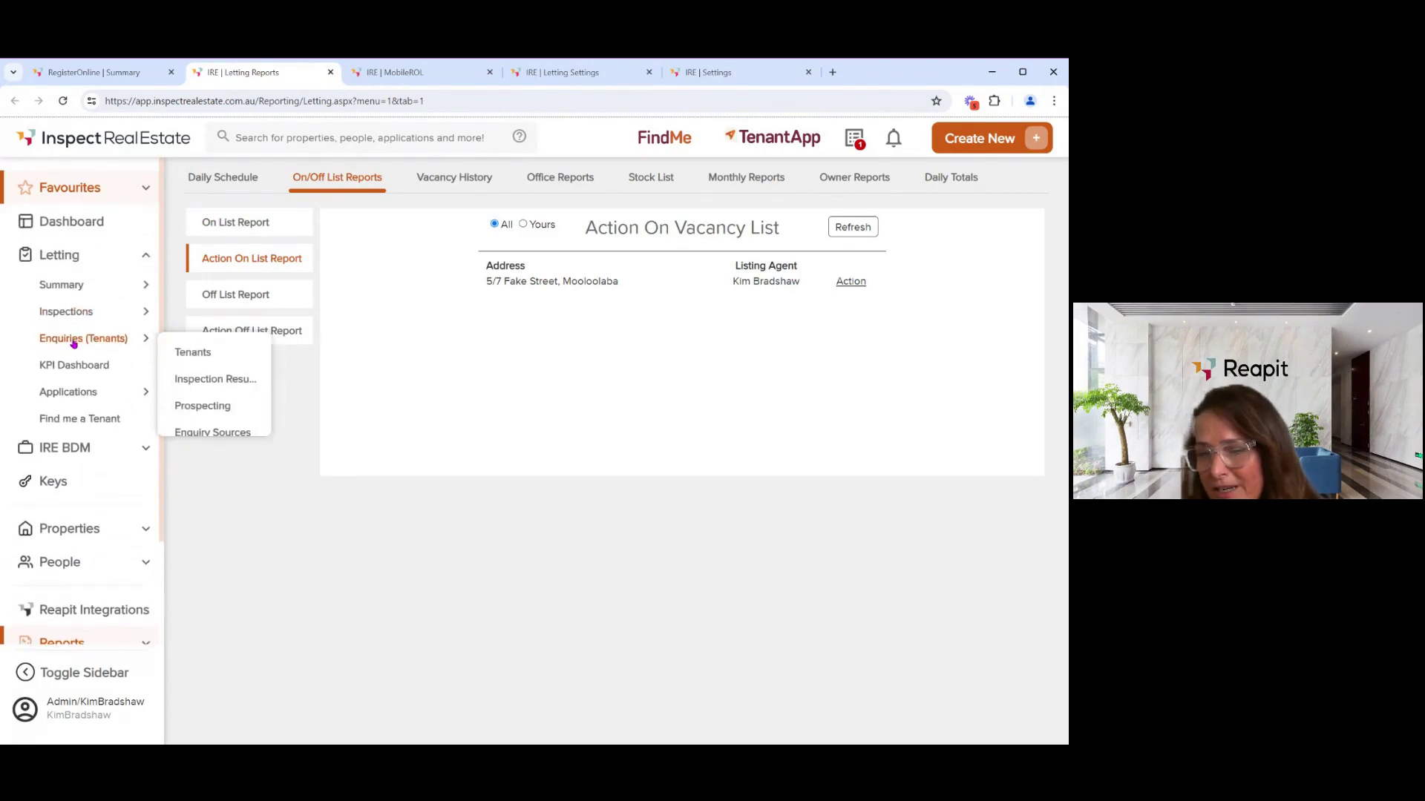
click(71, 289)
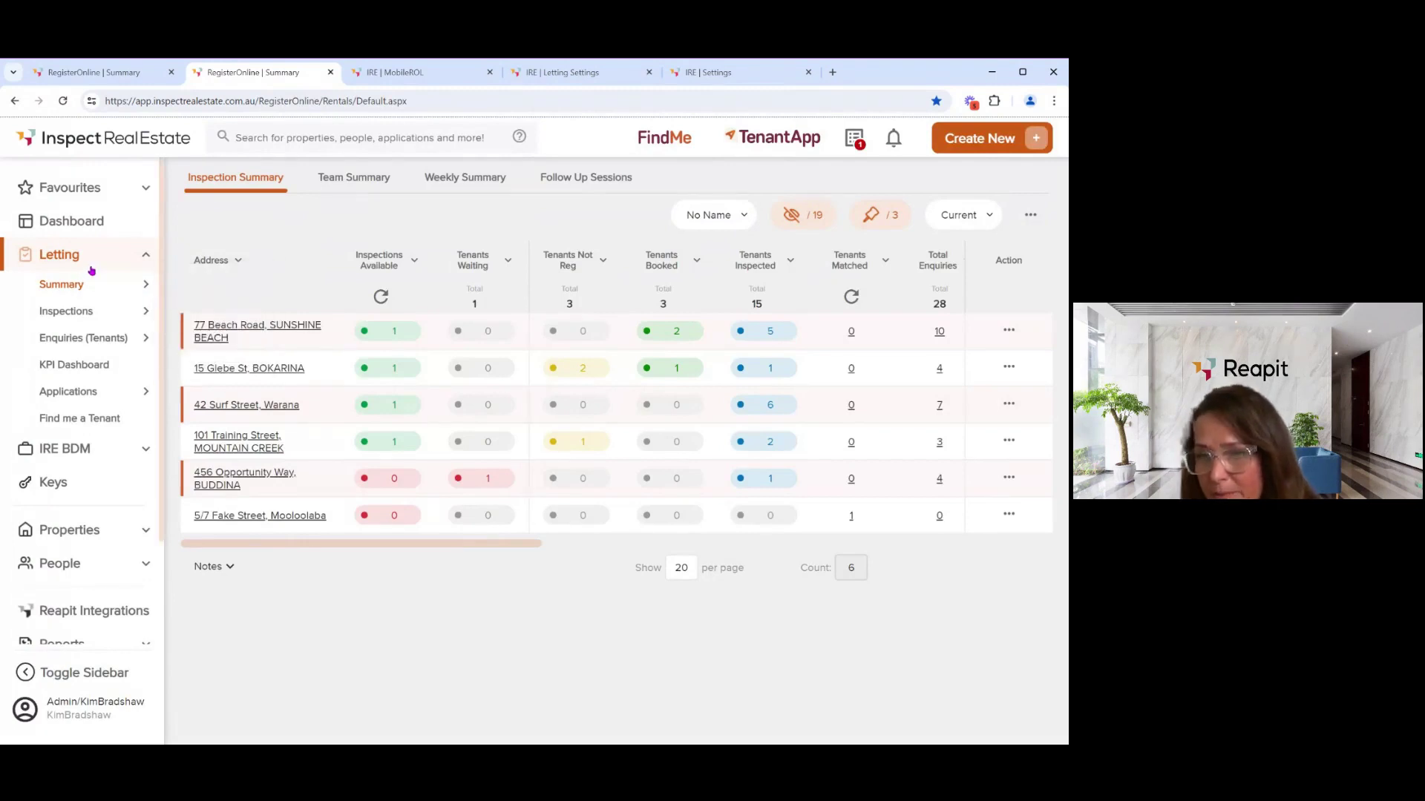
scroll(91, 275, down, 2)
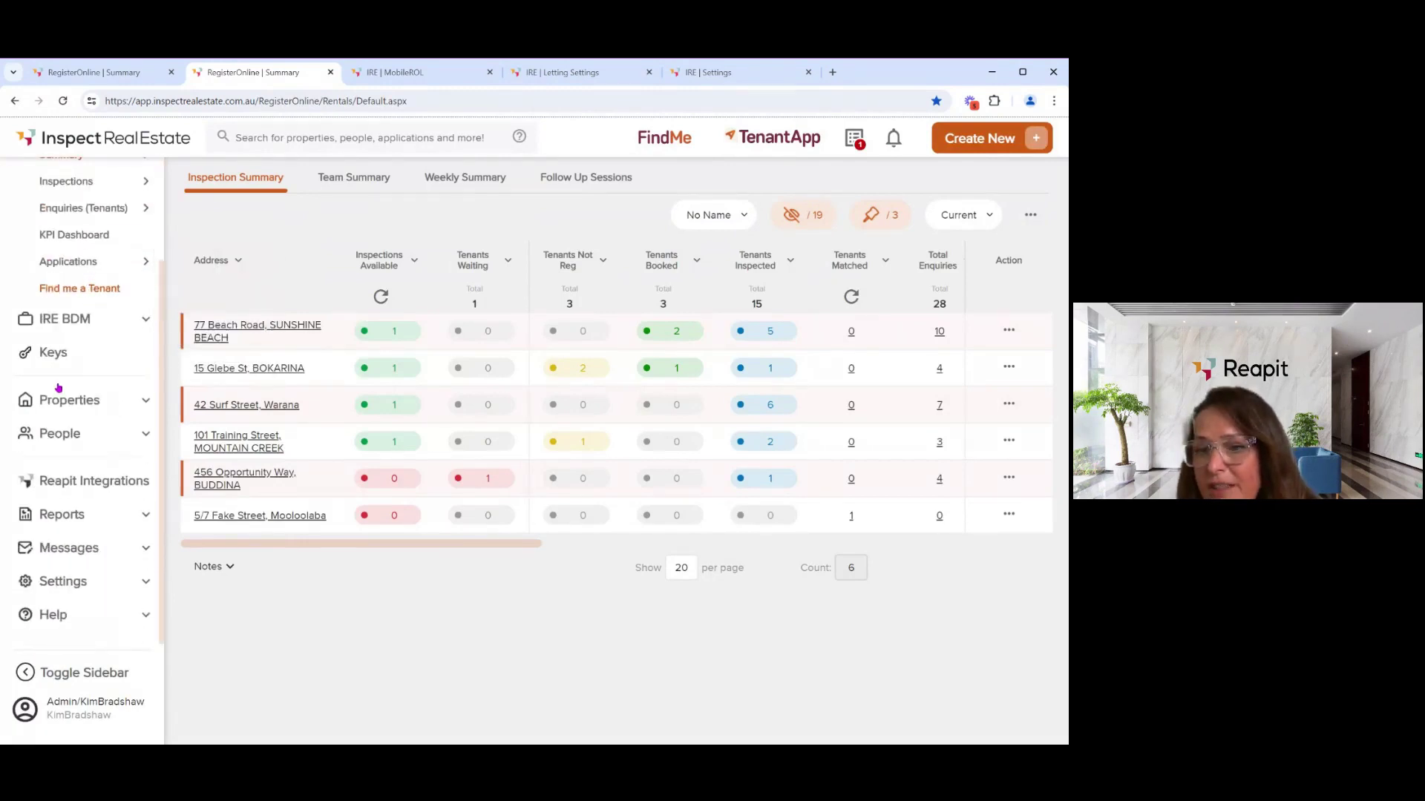
click(57, 517)
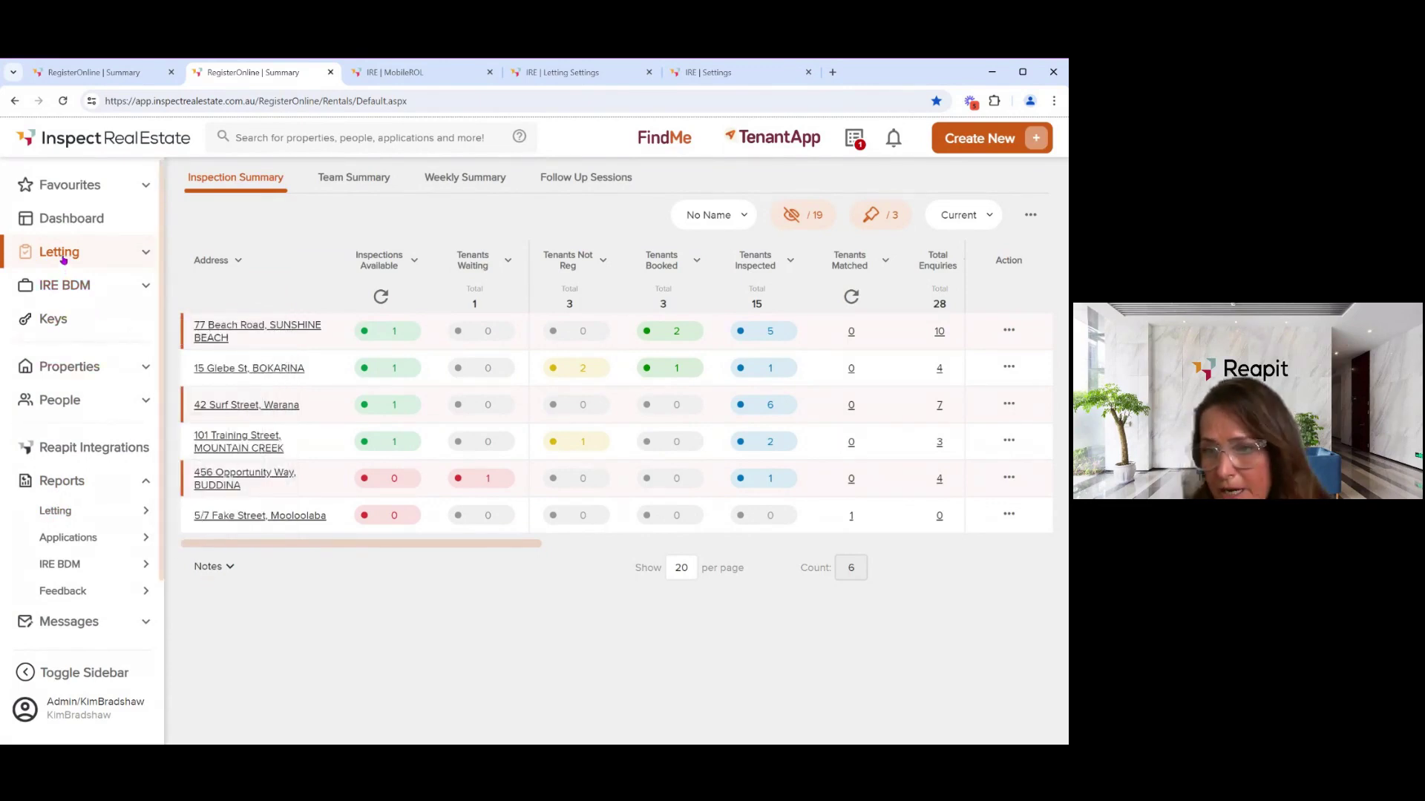
click(63, 256)
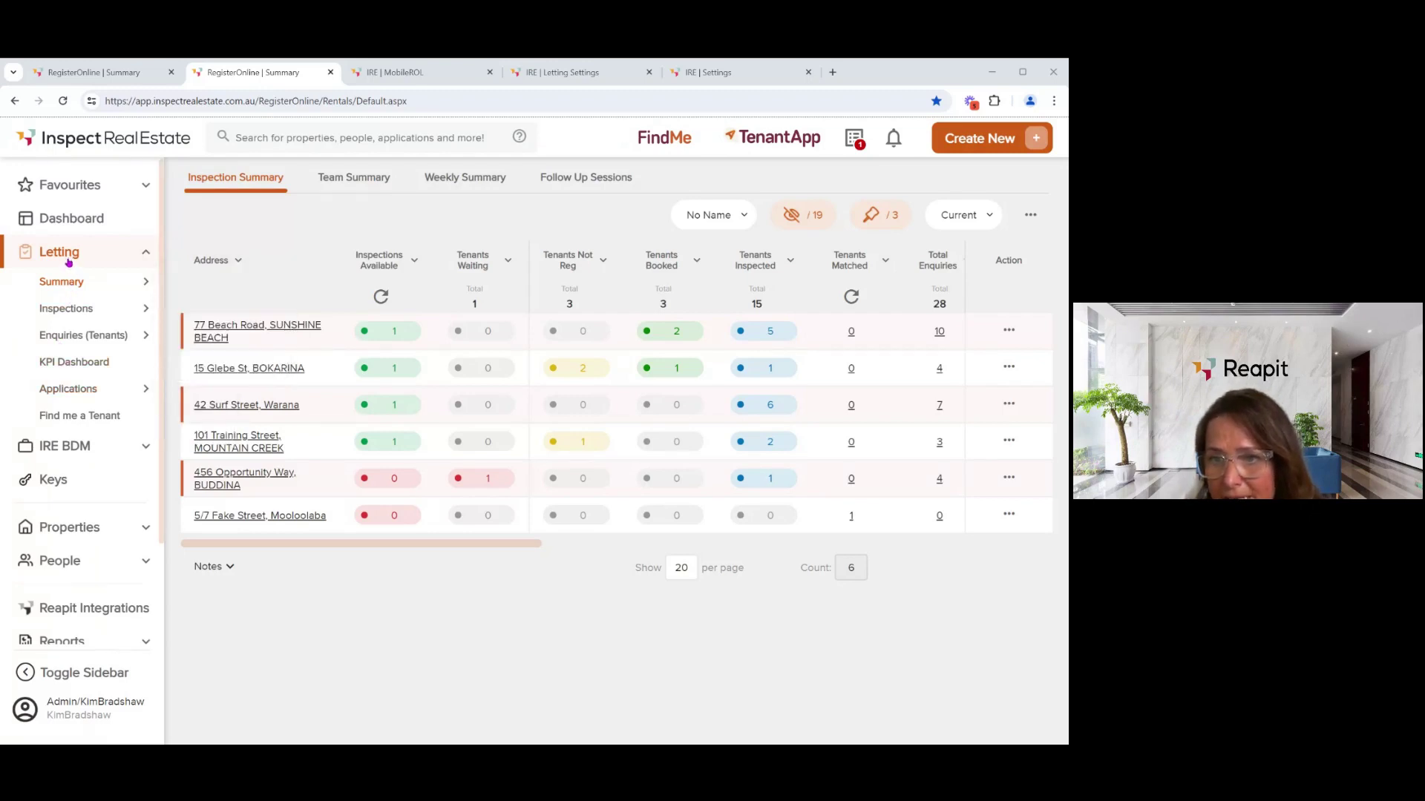
mouse_move(71, 336)
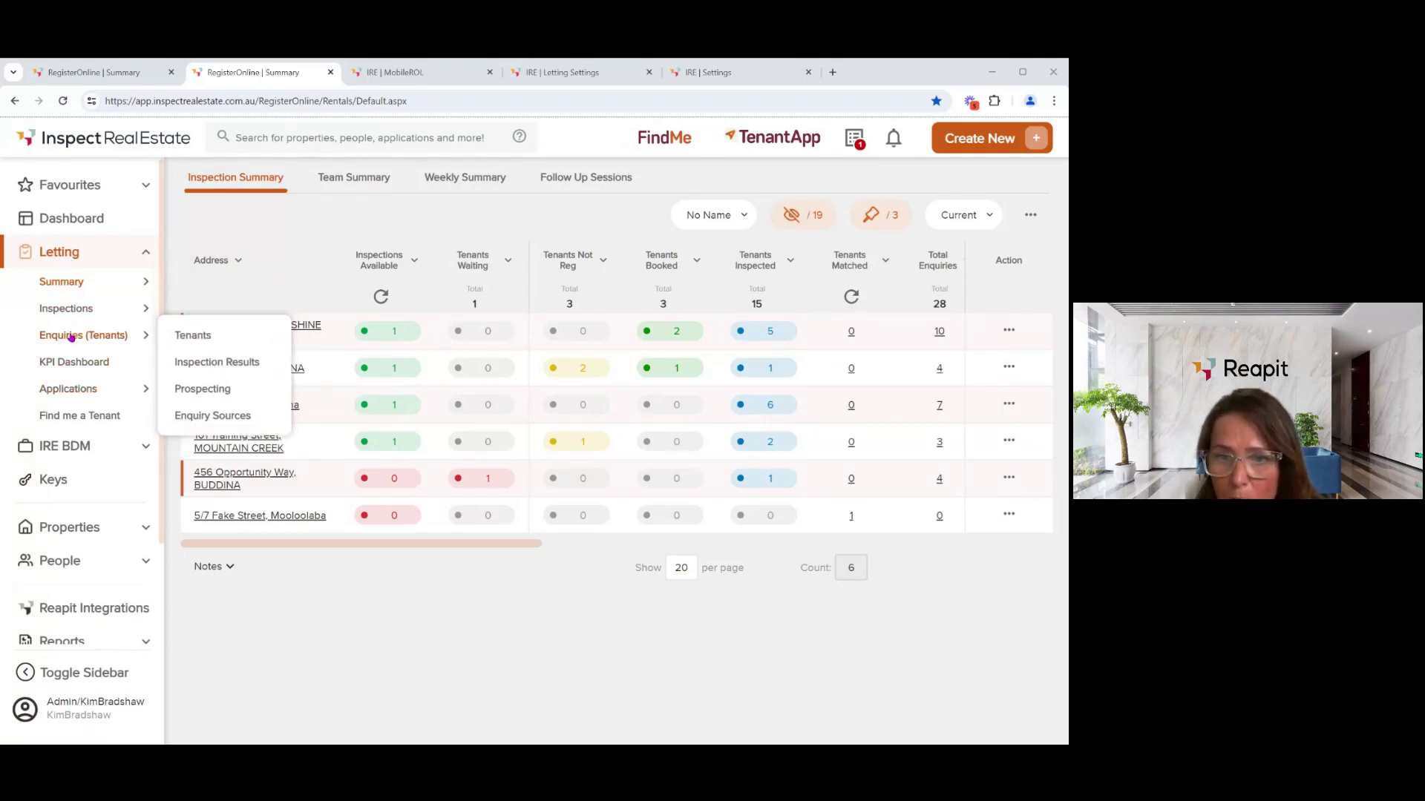
- Choose Letting > Enquiries (Tenants) > Tenants in the sidebar
click(71, 337)
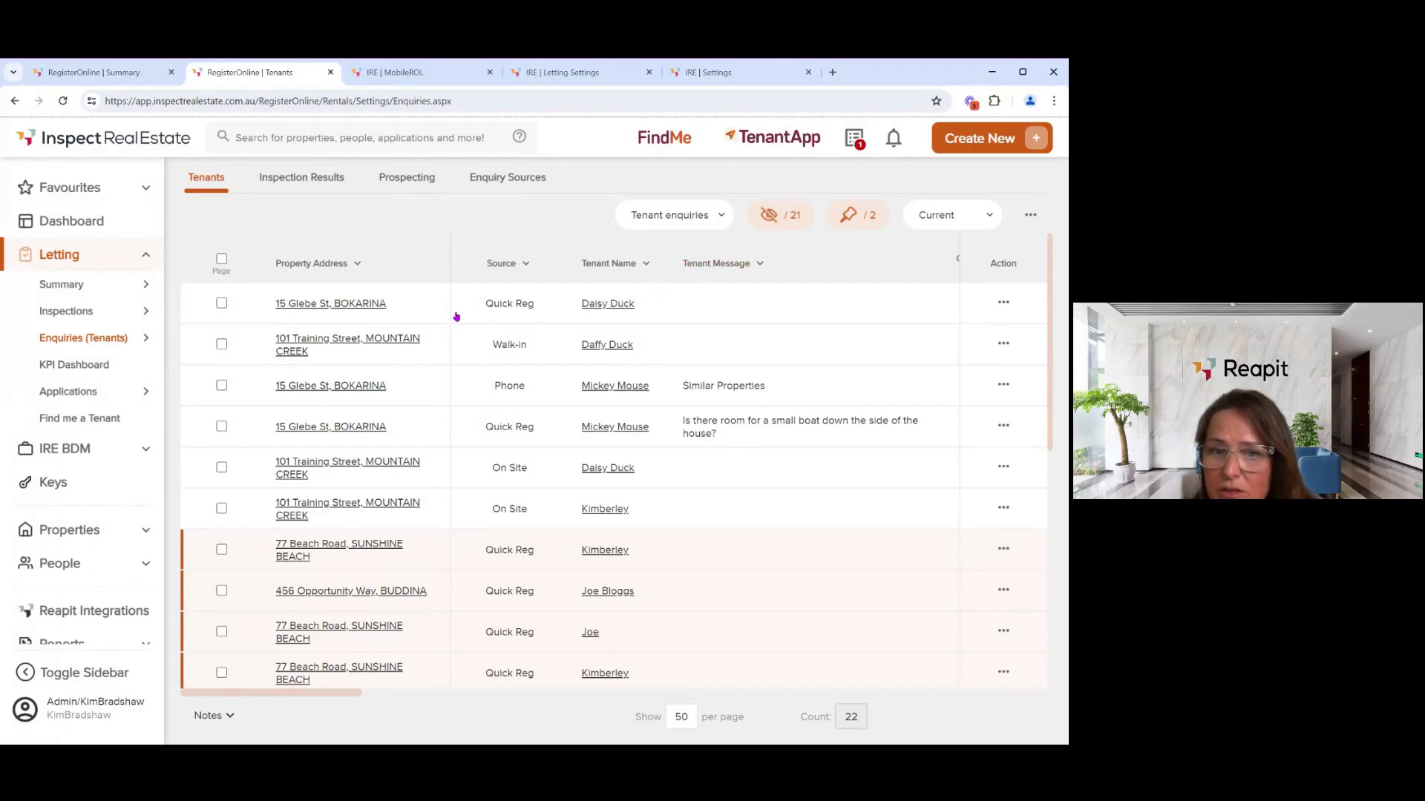
click(770, 220)
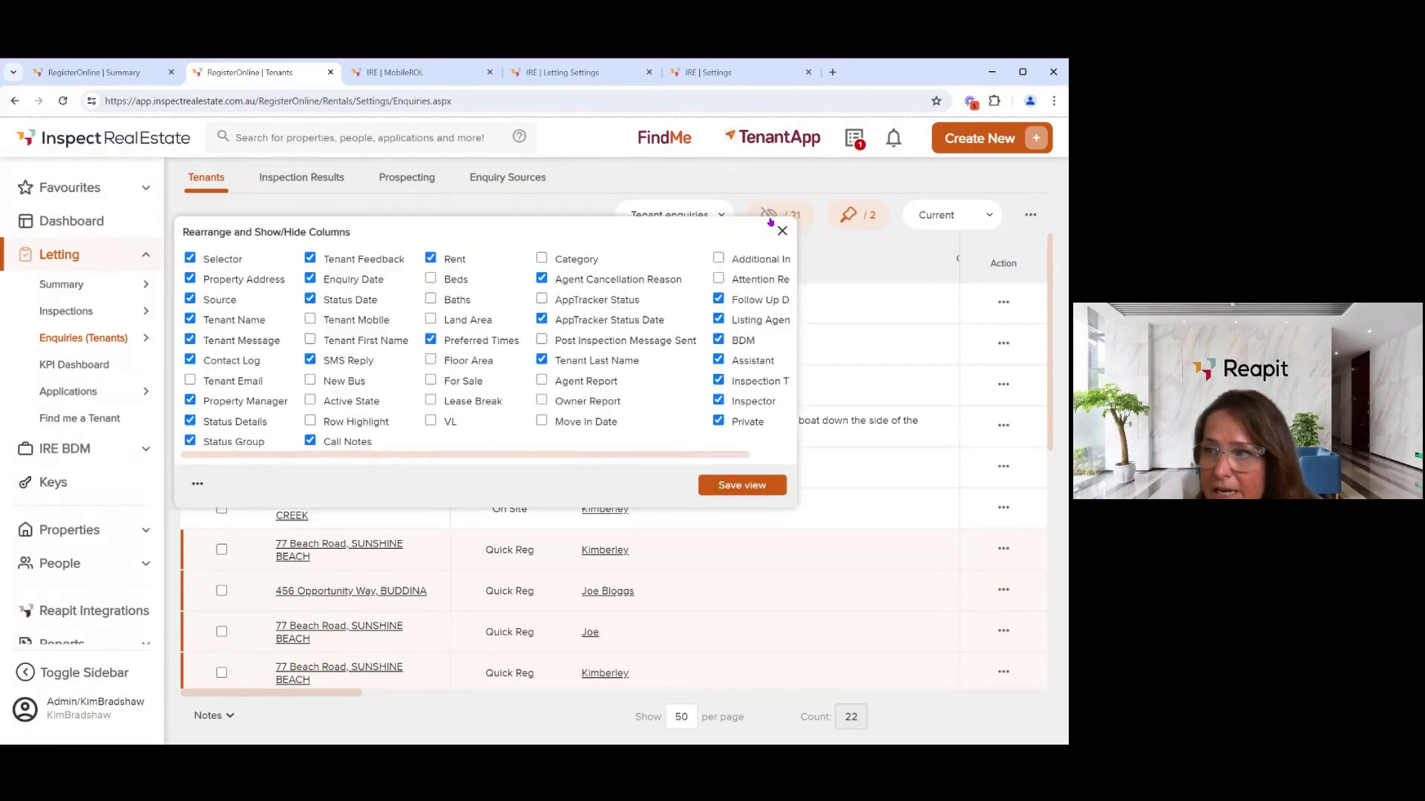
click(781, 230)
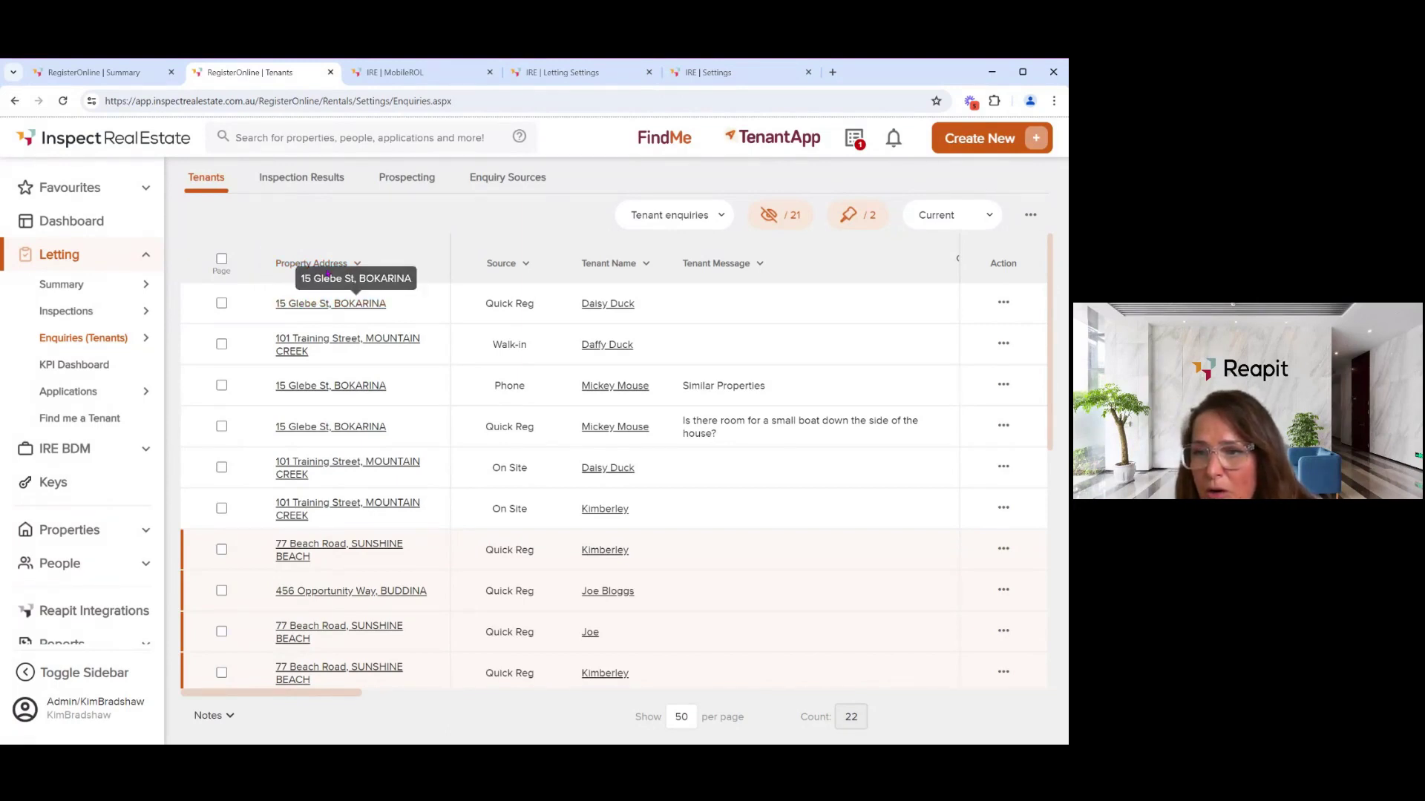
click(323, 270)
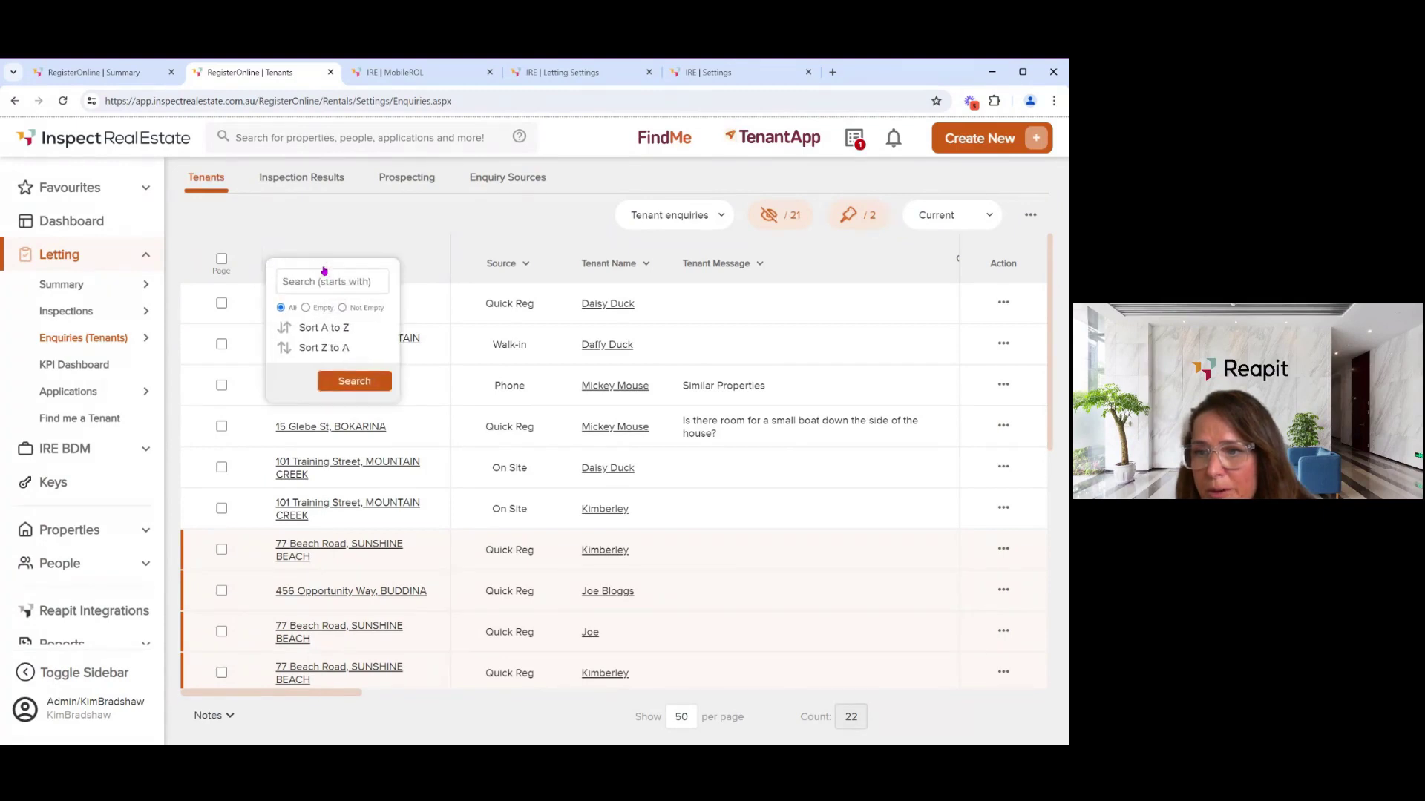
click(327, 276)
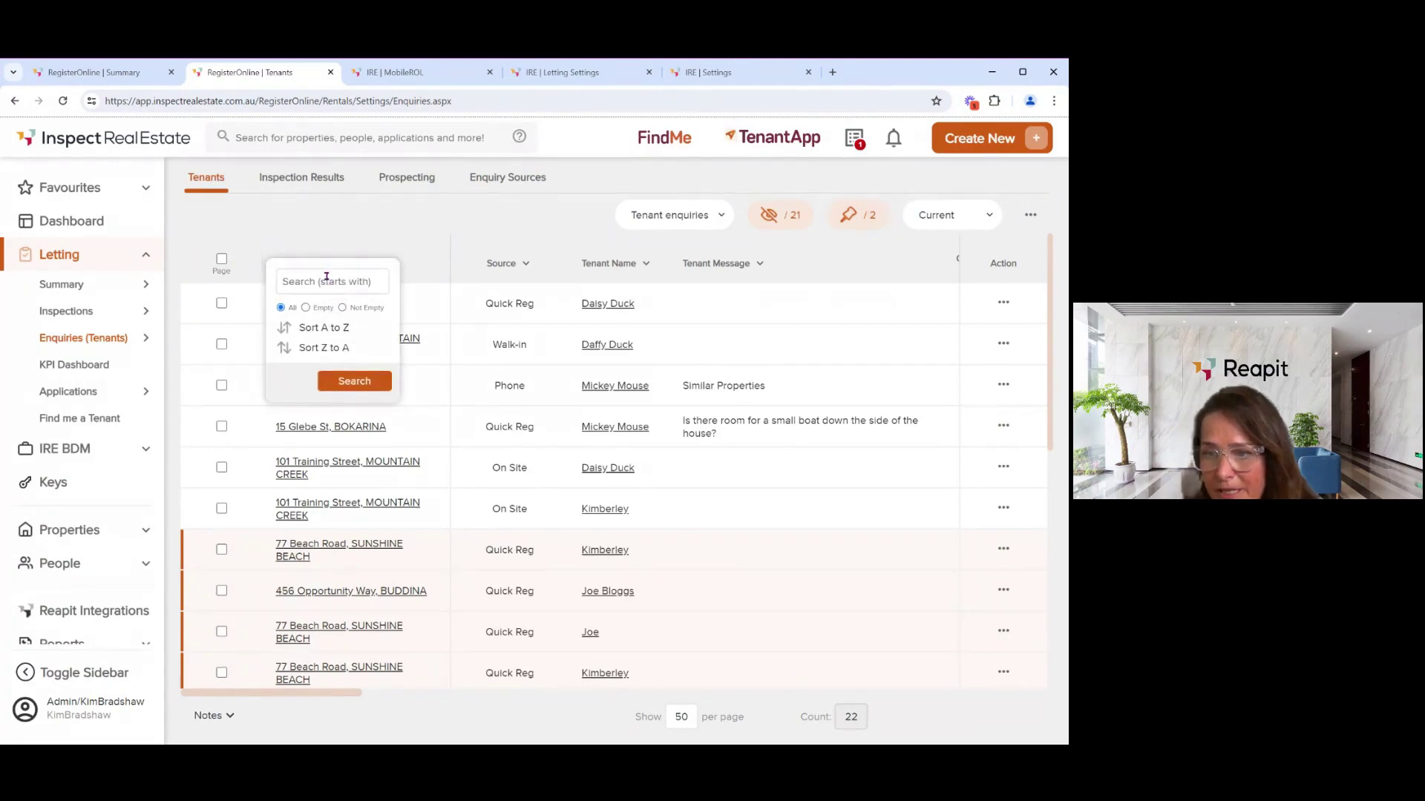
text(gle)
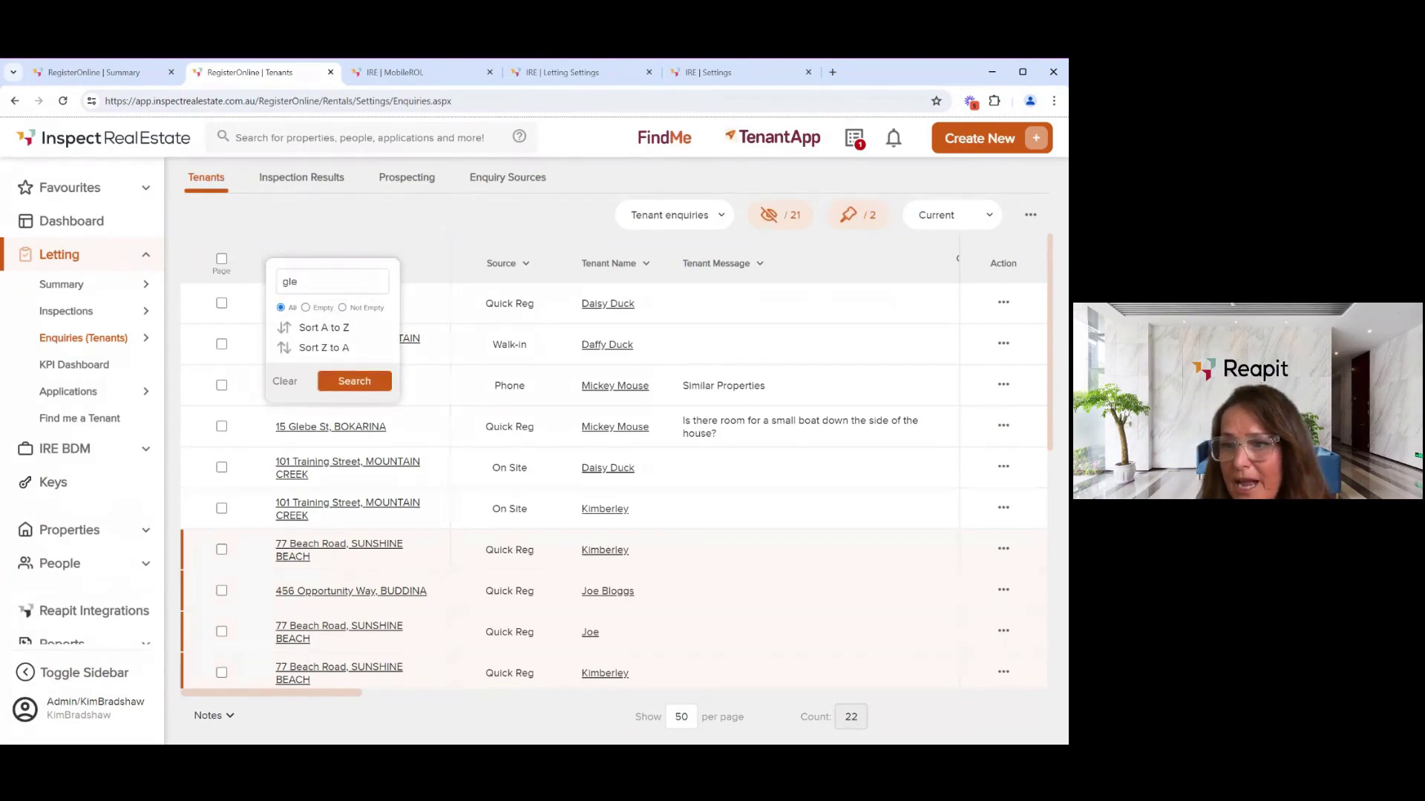
click(353, 381)
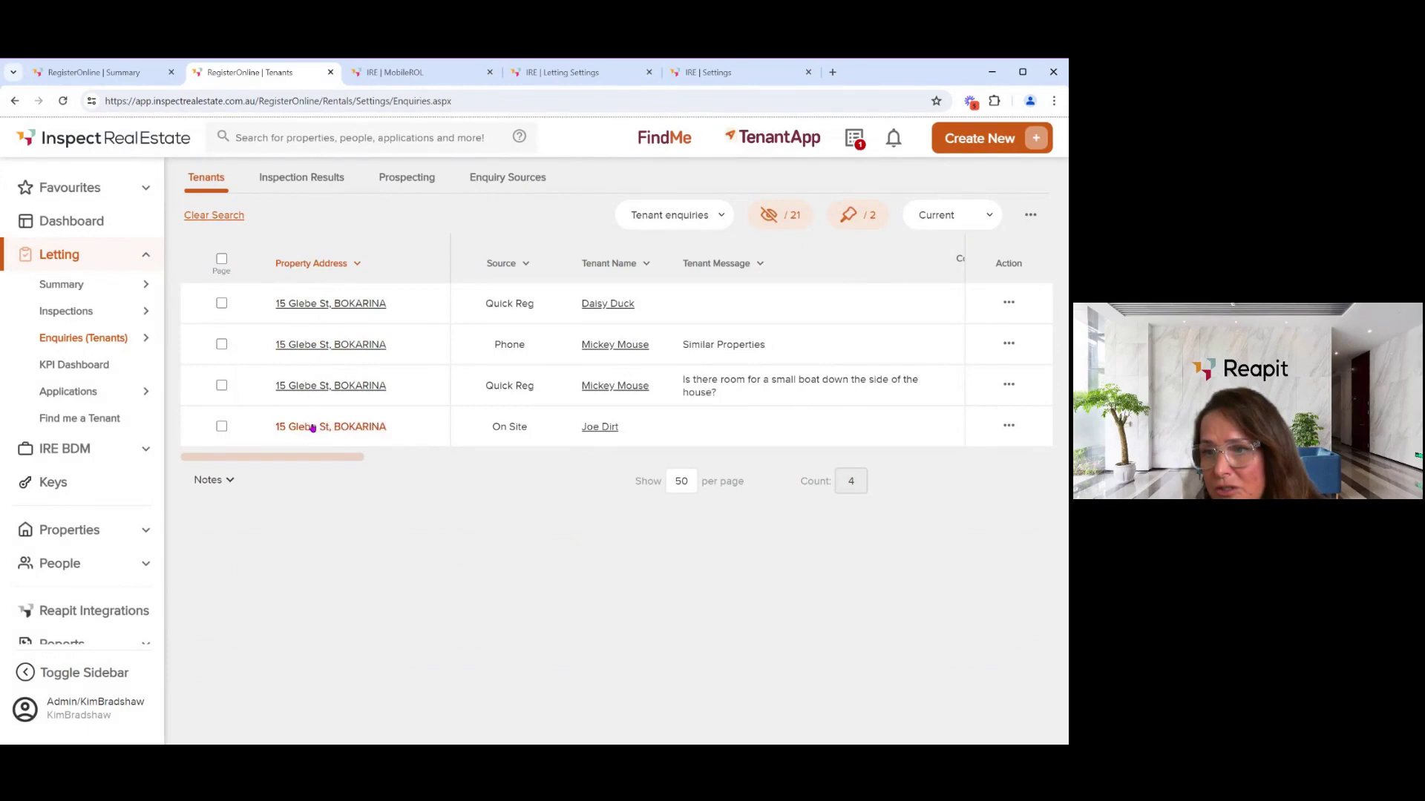
click(226, 223)
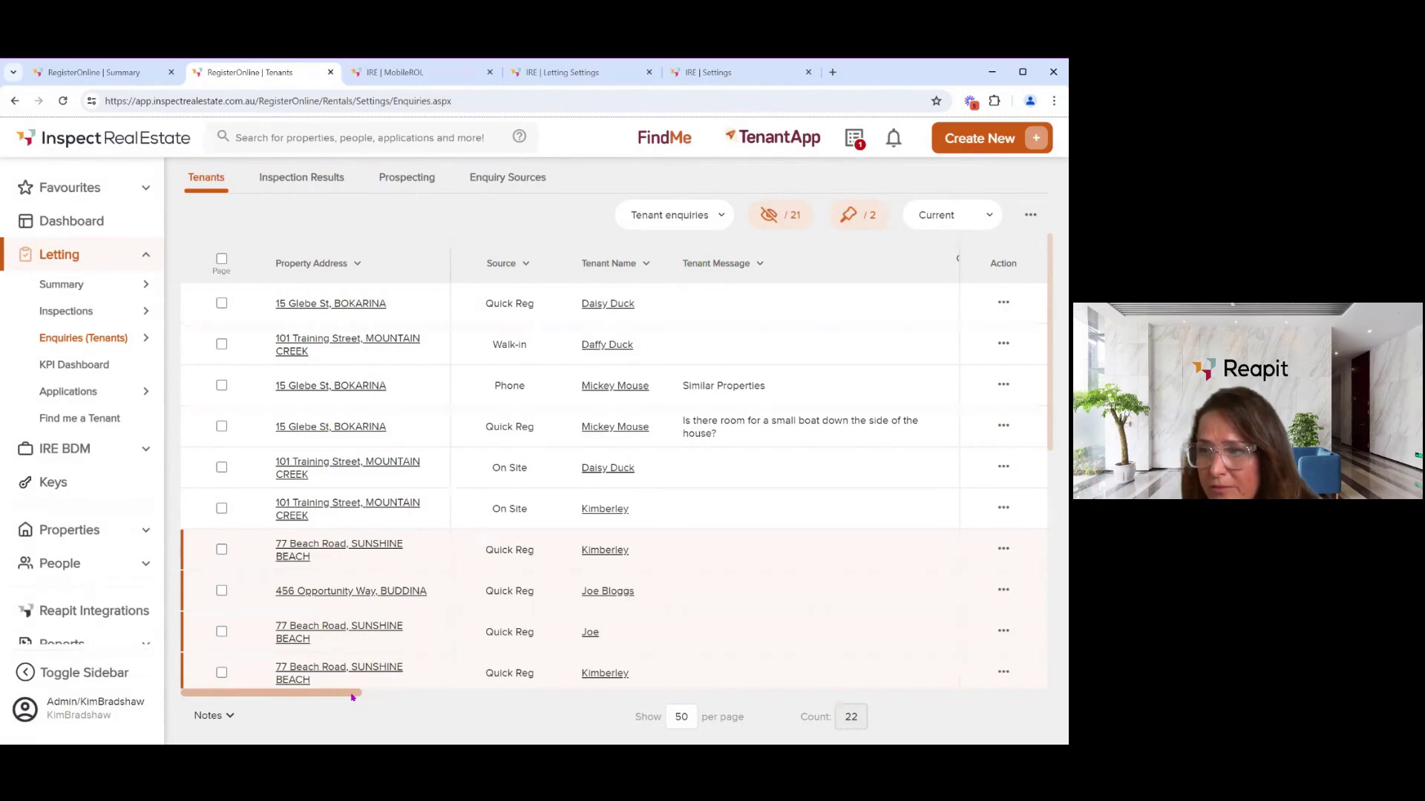
mouse_move(353, 696)
mouse_down()
mouse_move(394, 701)
mouse_move(379, 706)
mouse_up()
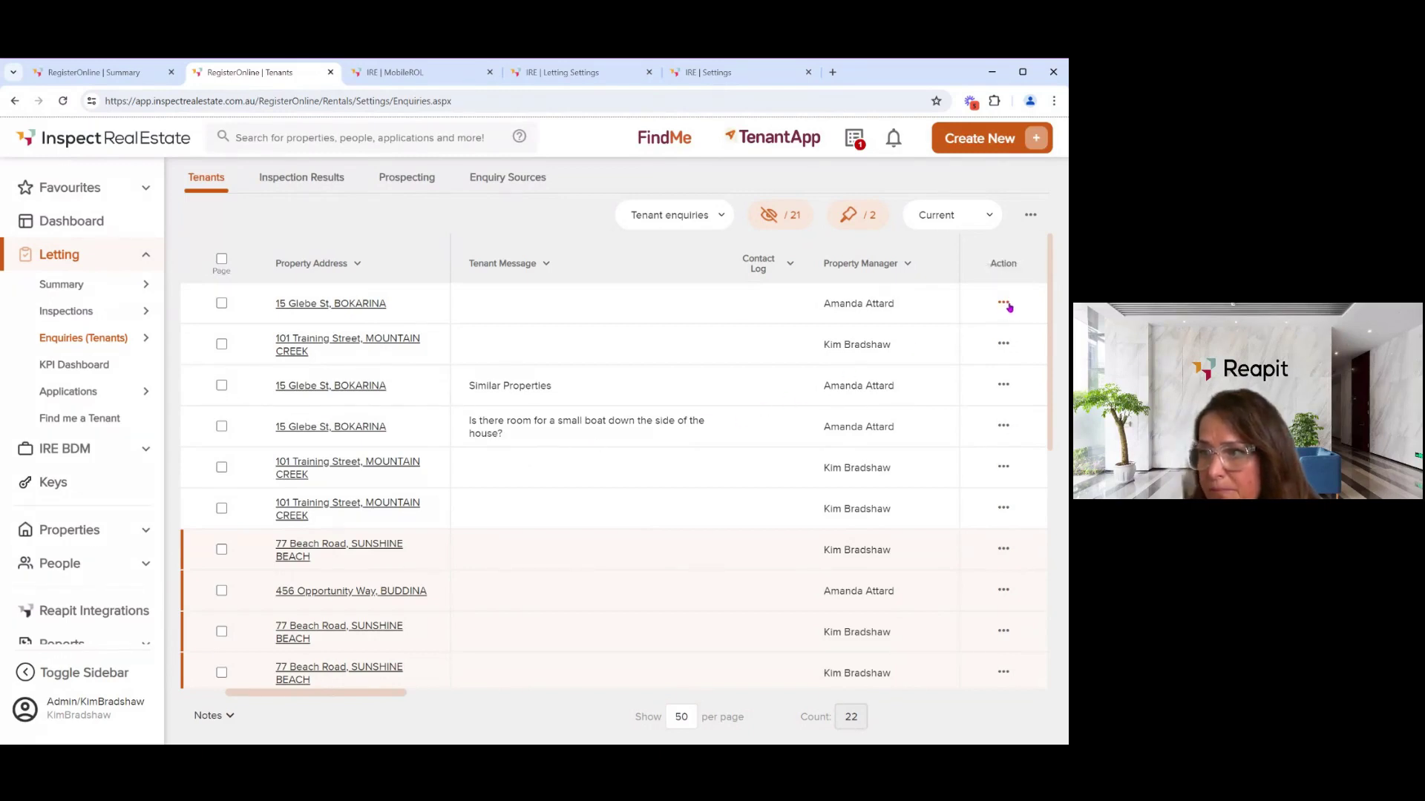
click(1005, 305)
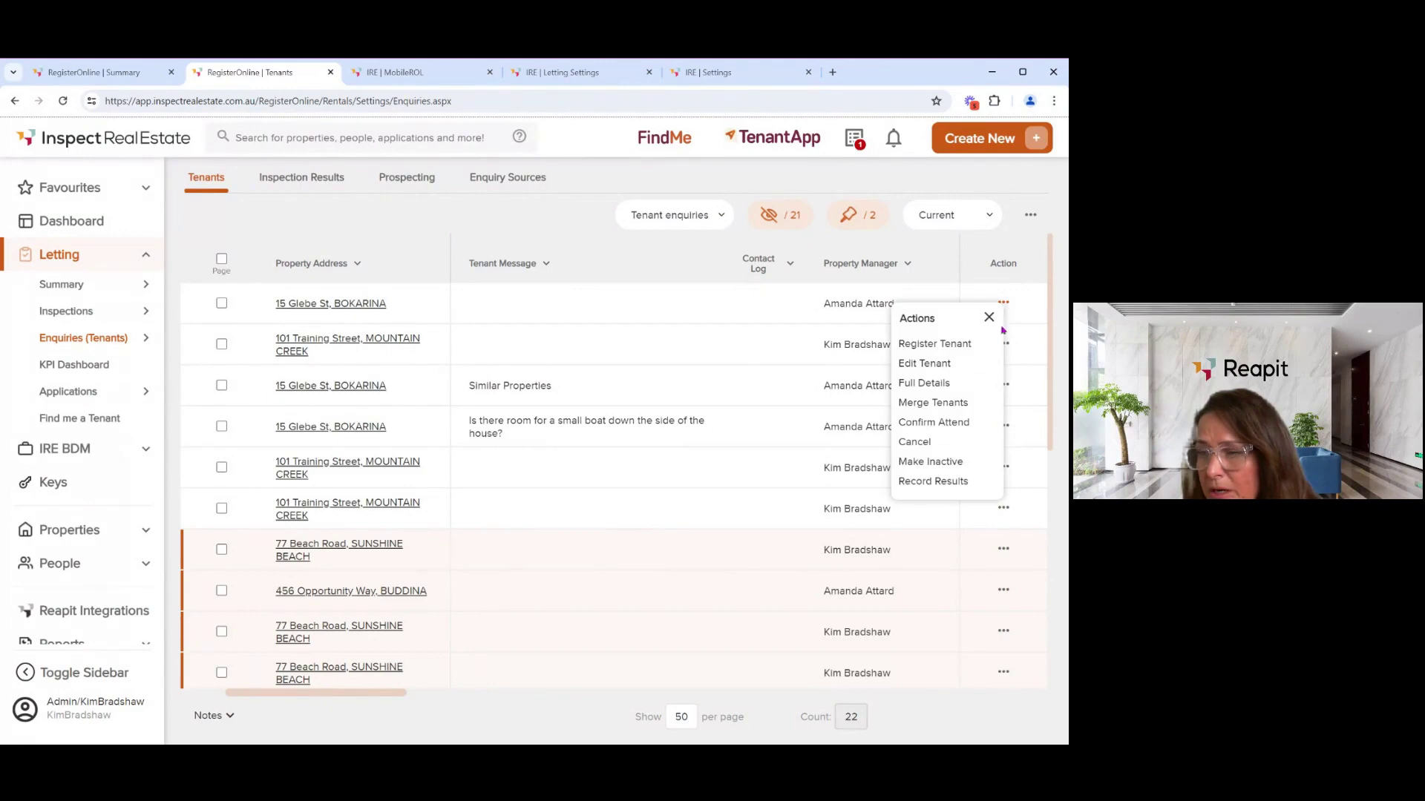
click(933, 345)
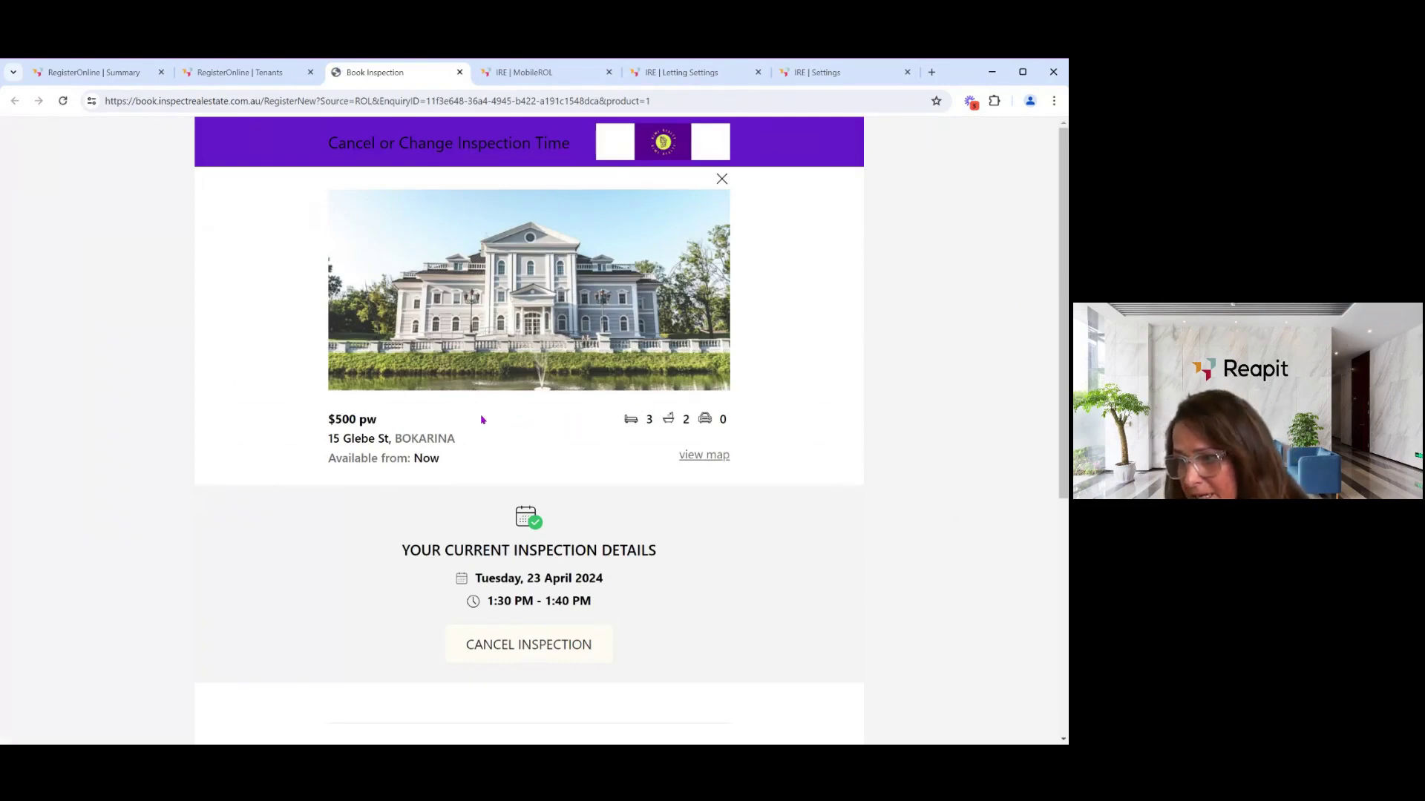
- Select the 11:00 AM - 11:10 AM slot, then close the Book Inspection tab unsaved
scroll(481, 420, down, 1)
scroll(481, 420, down, 4)
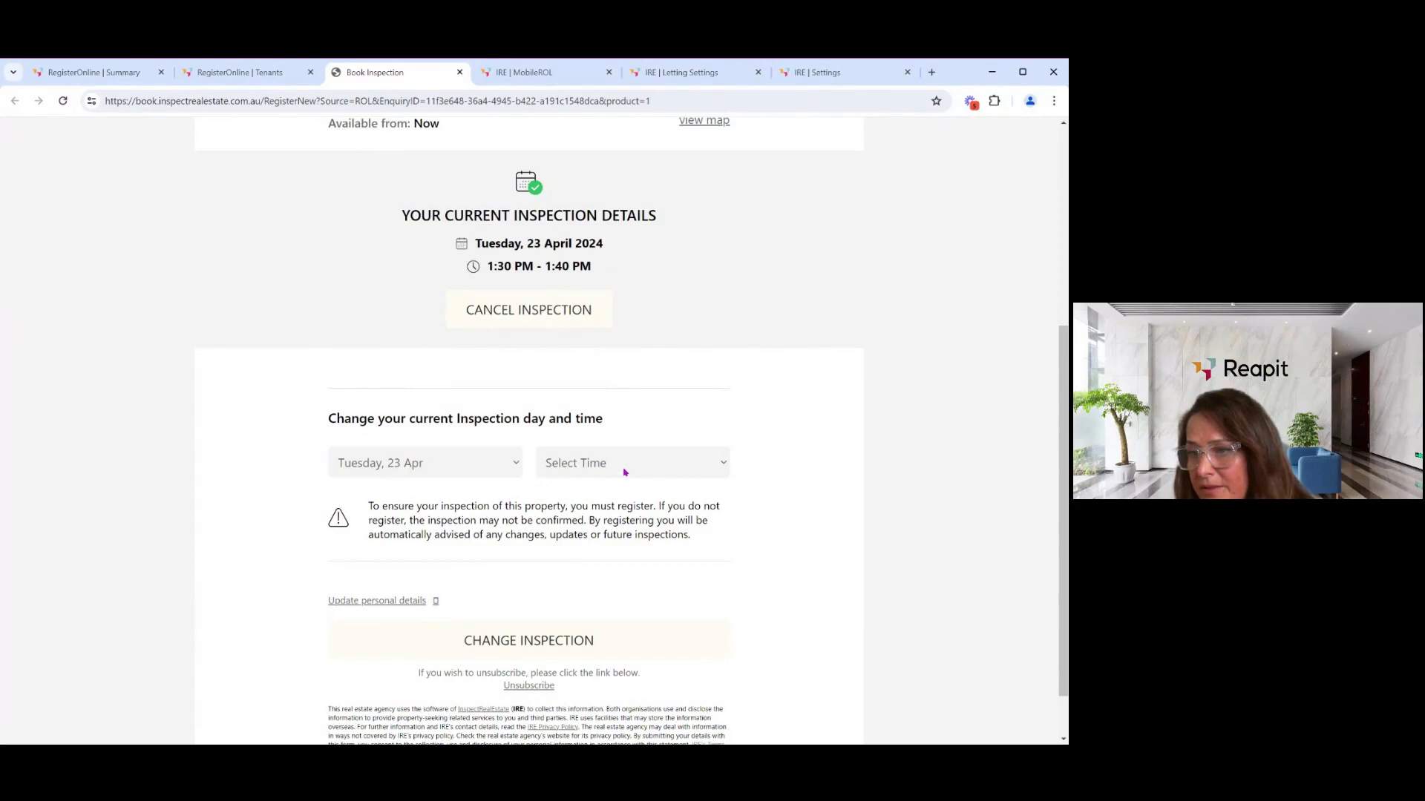
click(602, 484)
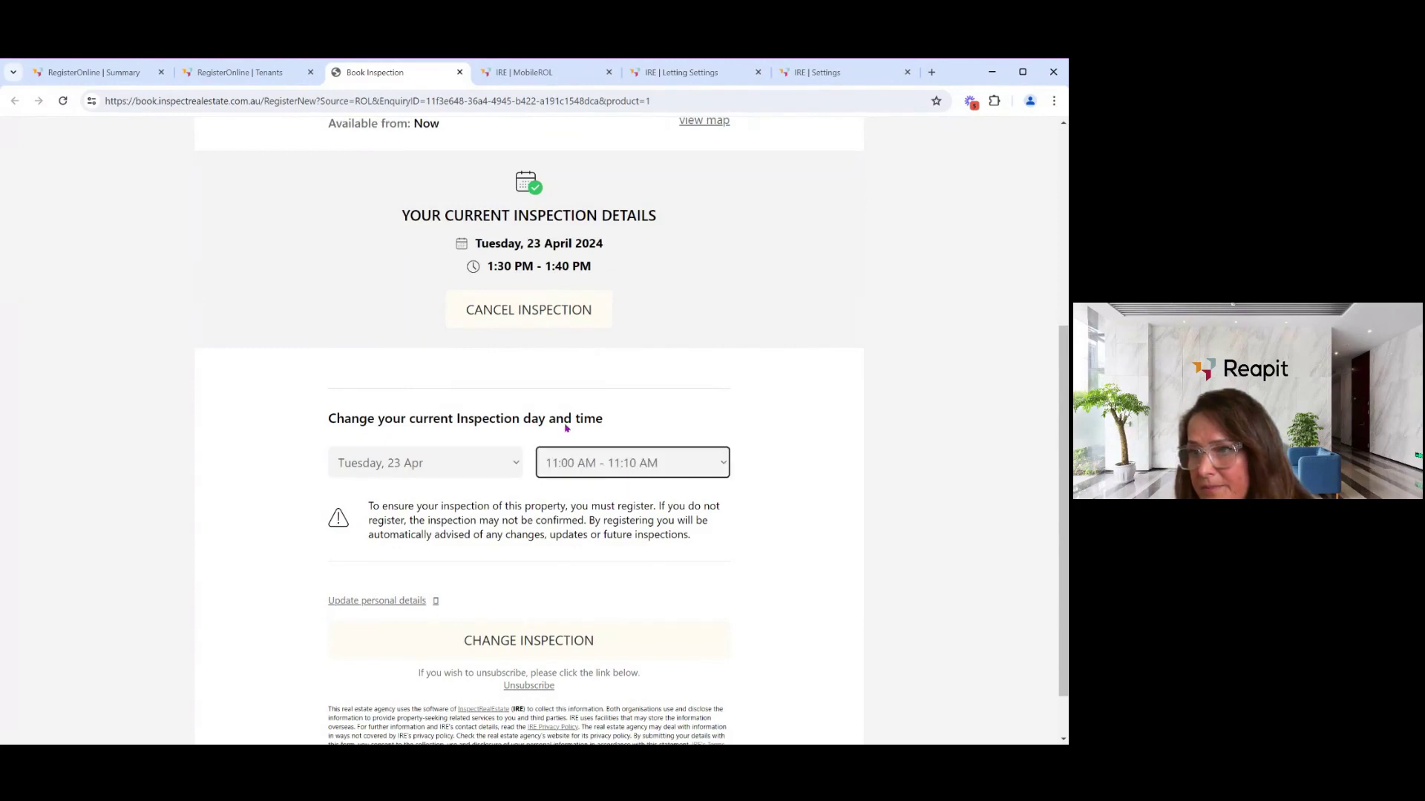
scroll(566, 429, down, 1)
scroll(555, 414, down, 1)
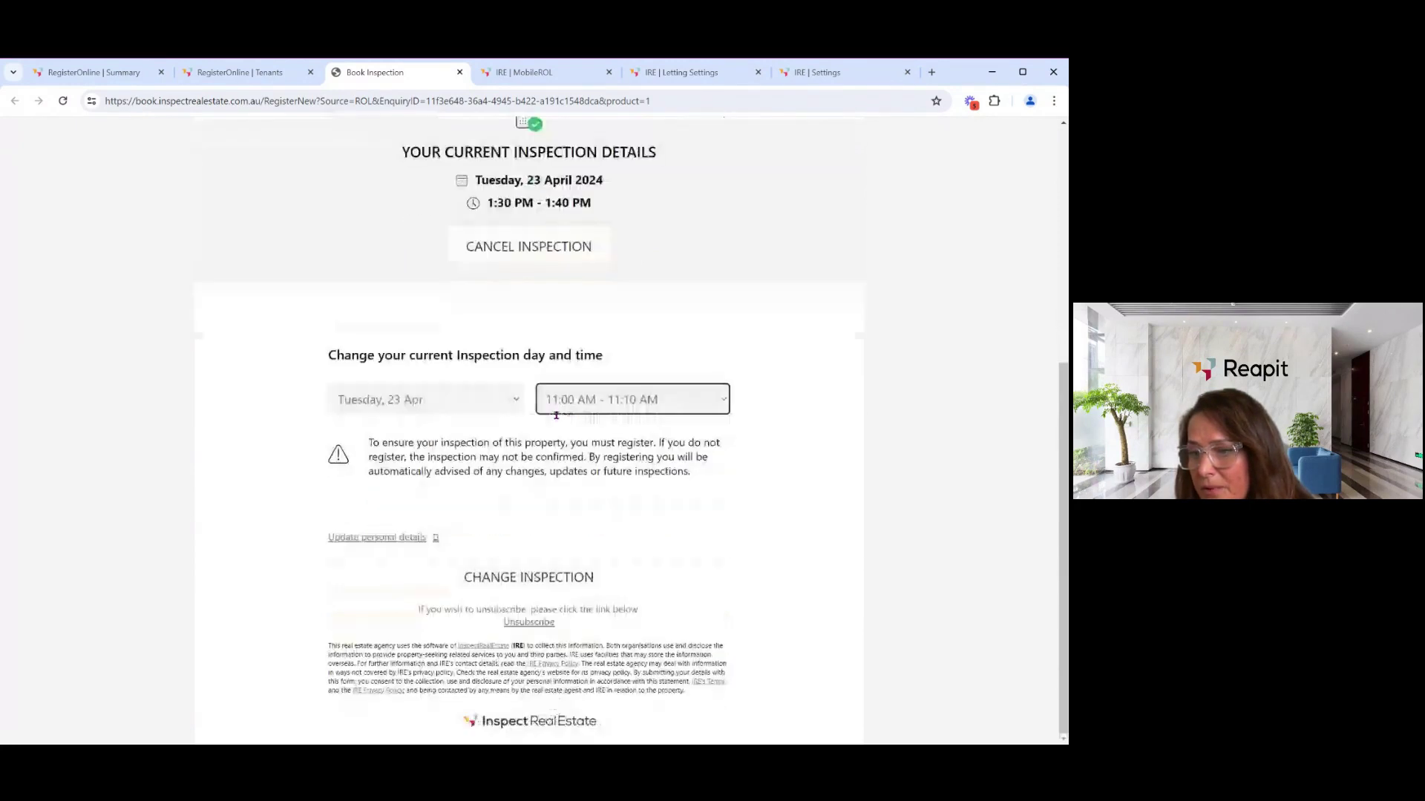
scroll(499, 253, up, 5)
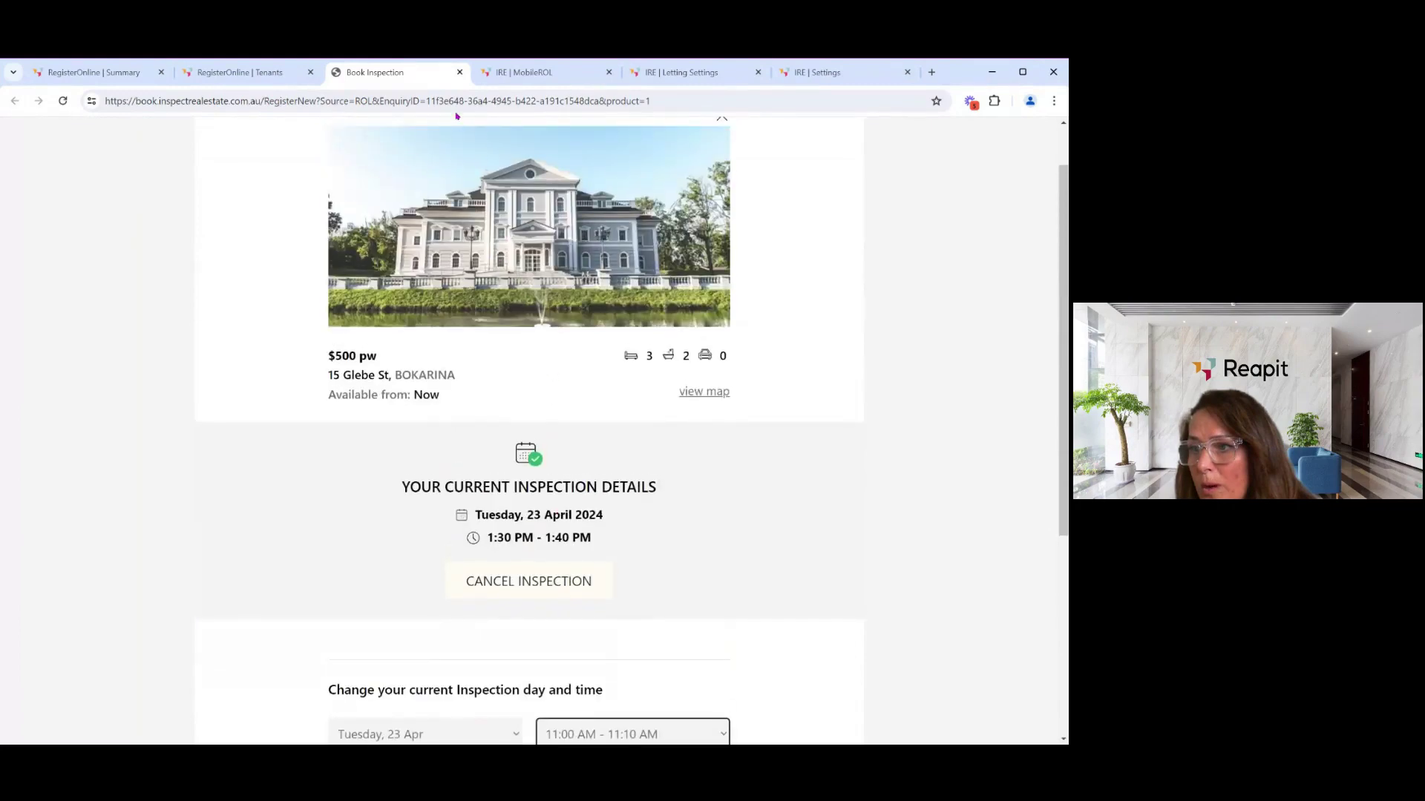
click(460, 73)
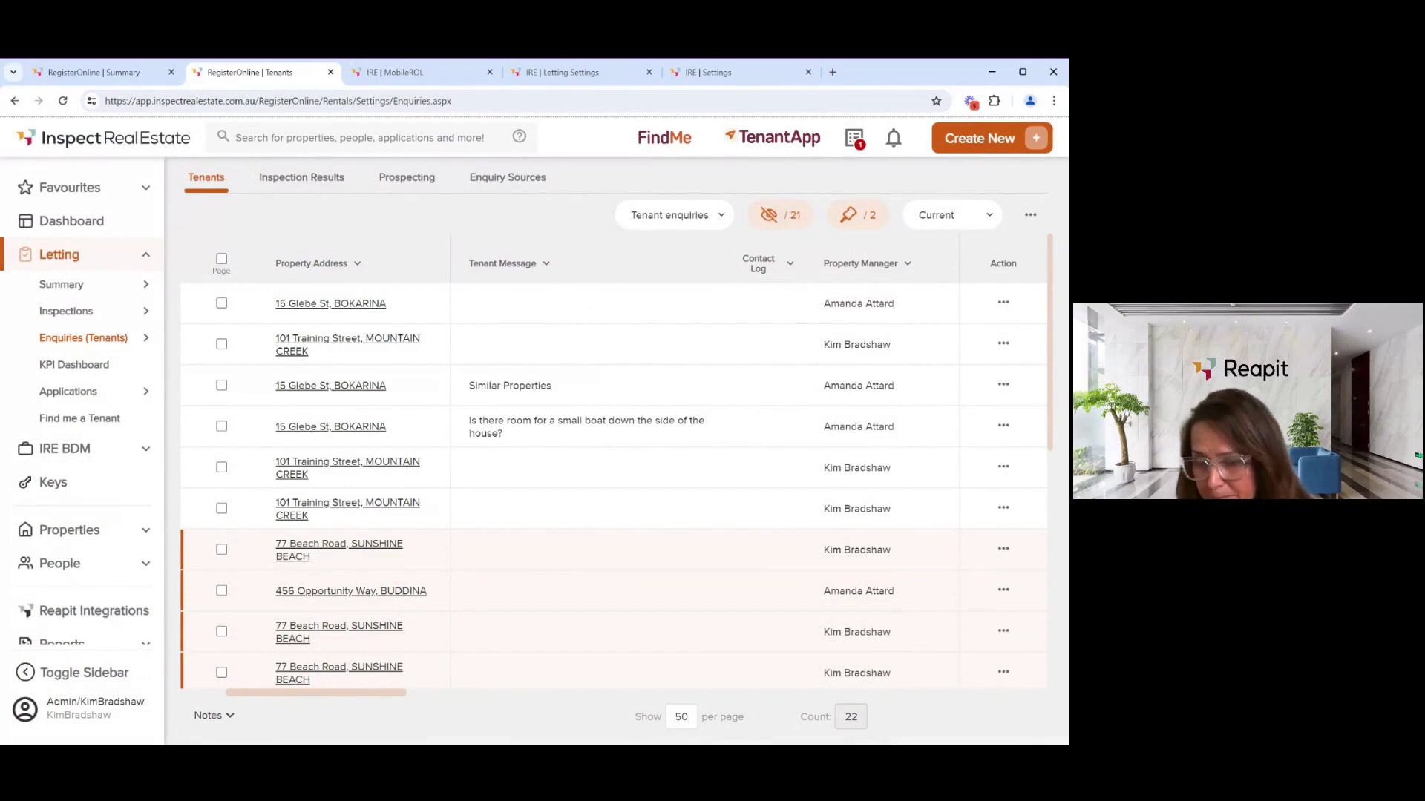
click(1006, 303)
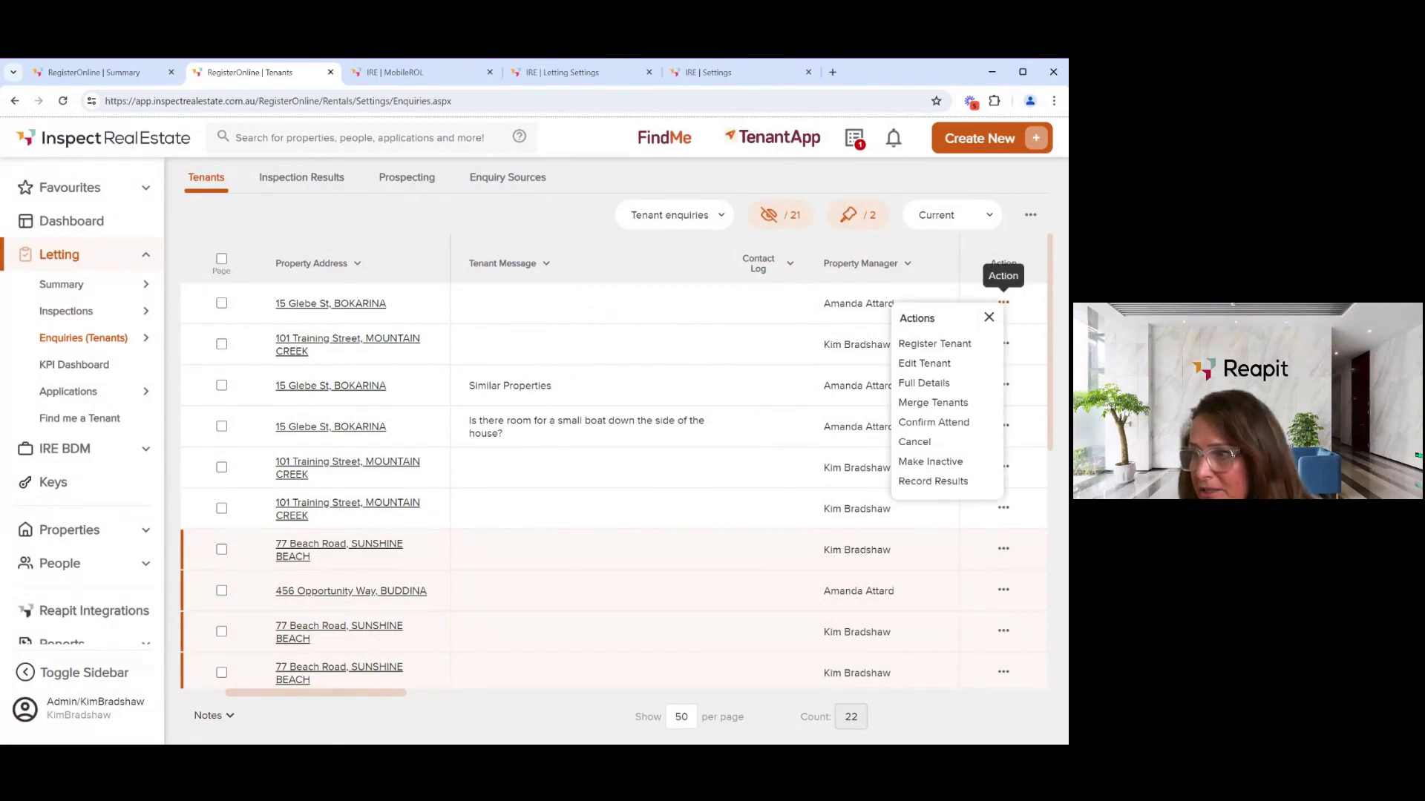
click(919, 366)
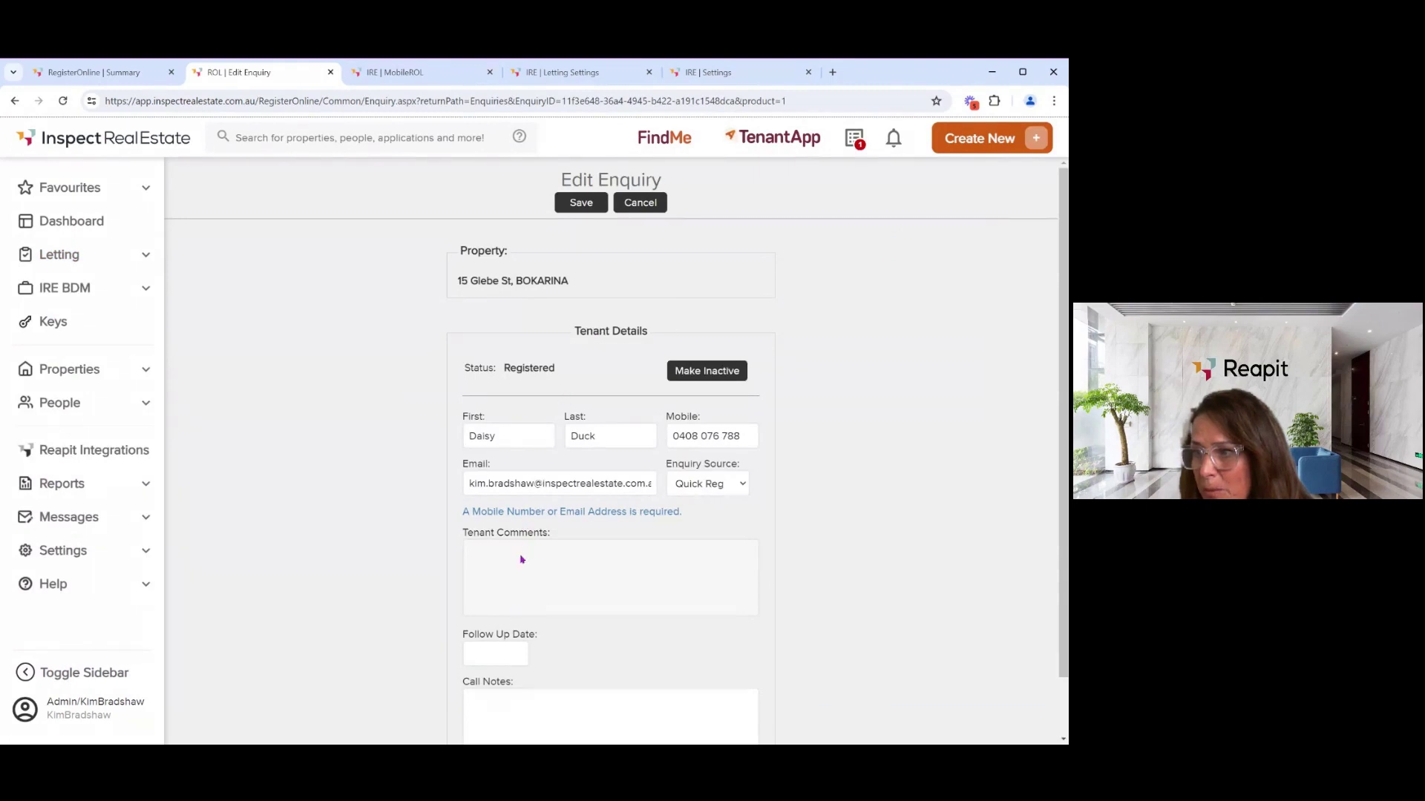
- Try the Call Notes and Follow Up Date fields, then cancel and discard the enquiry edits
click(499, 696)
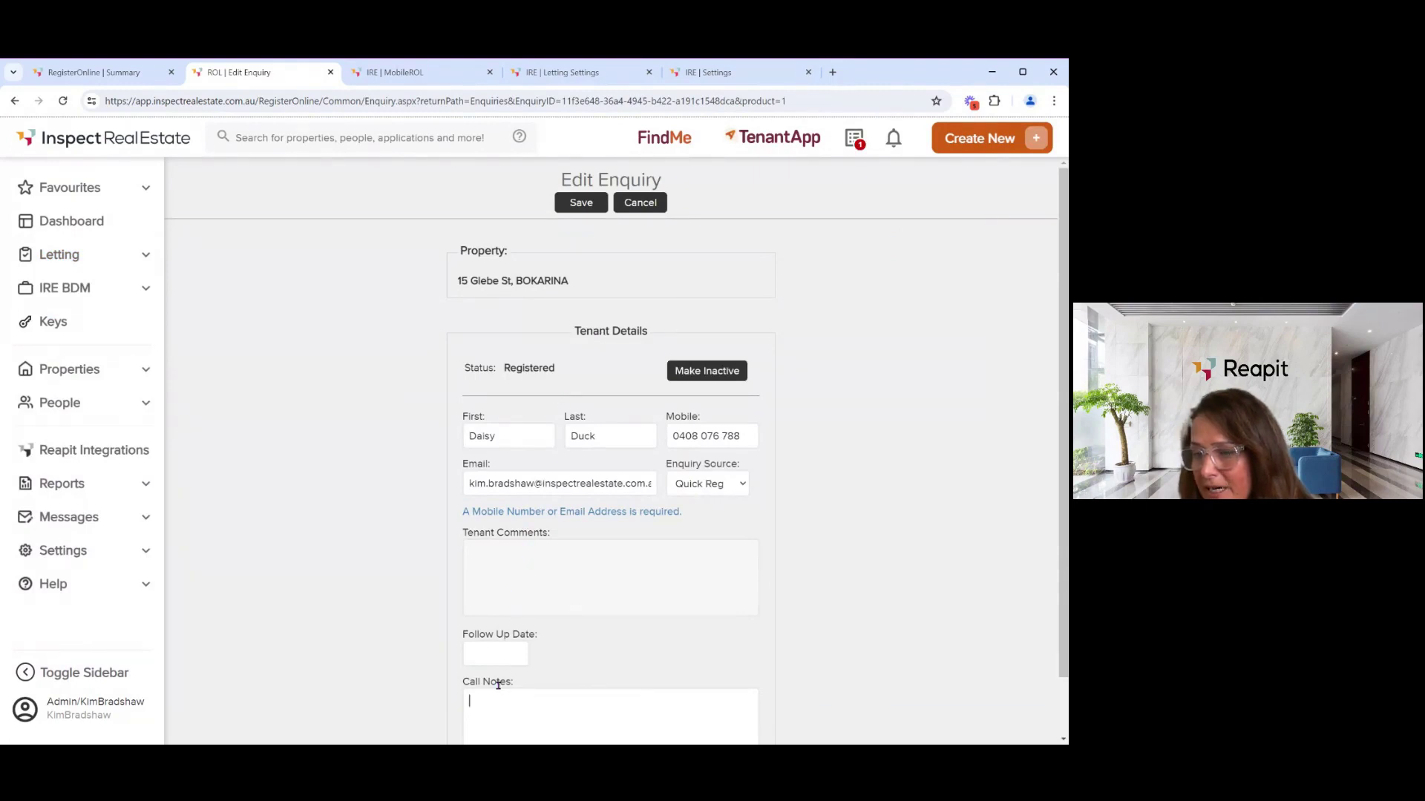
click(498, 652)
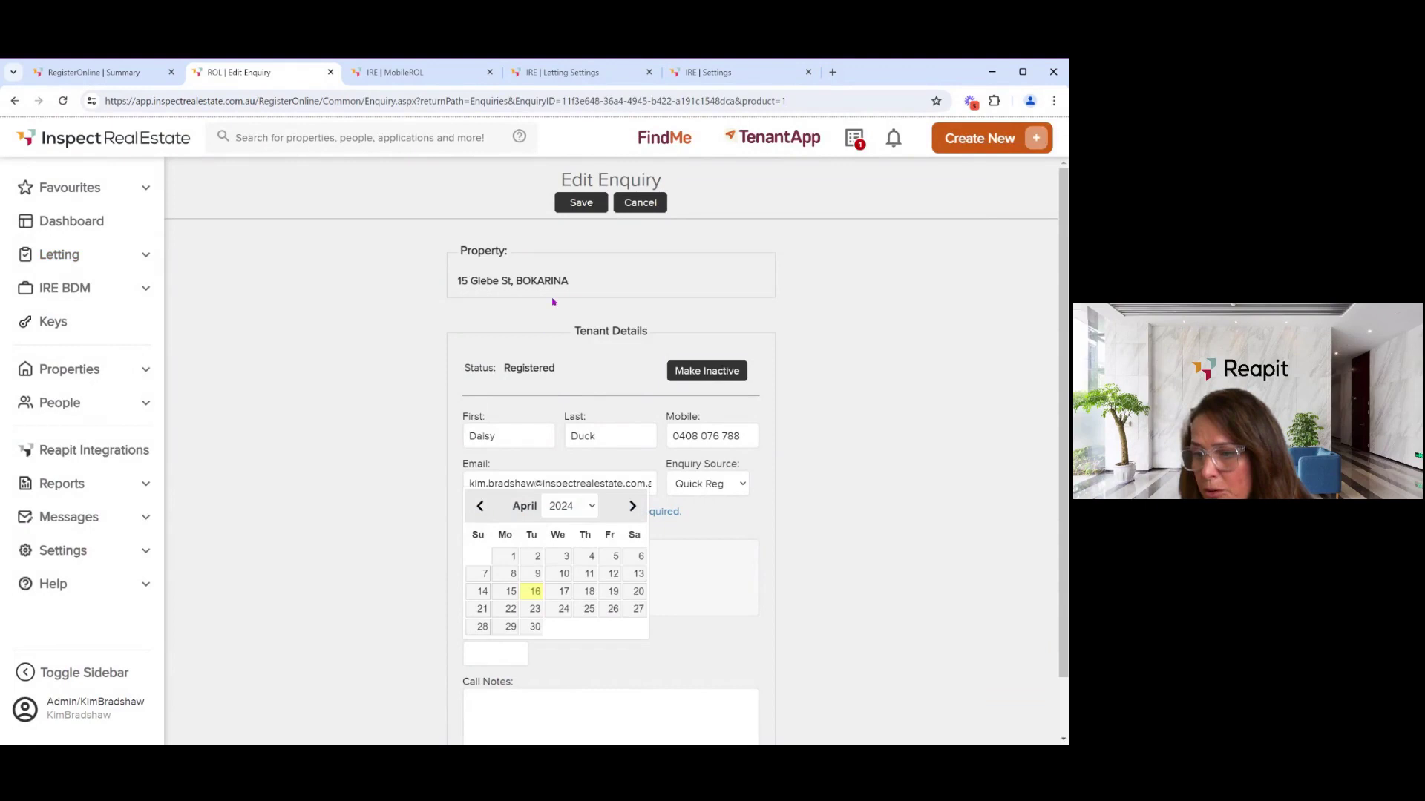
click(649, 208)
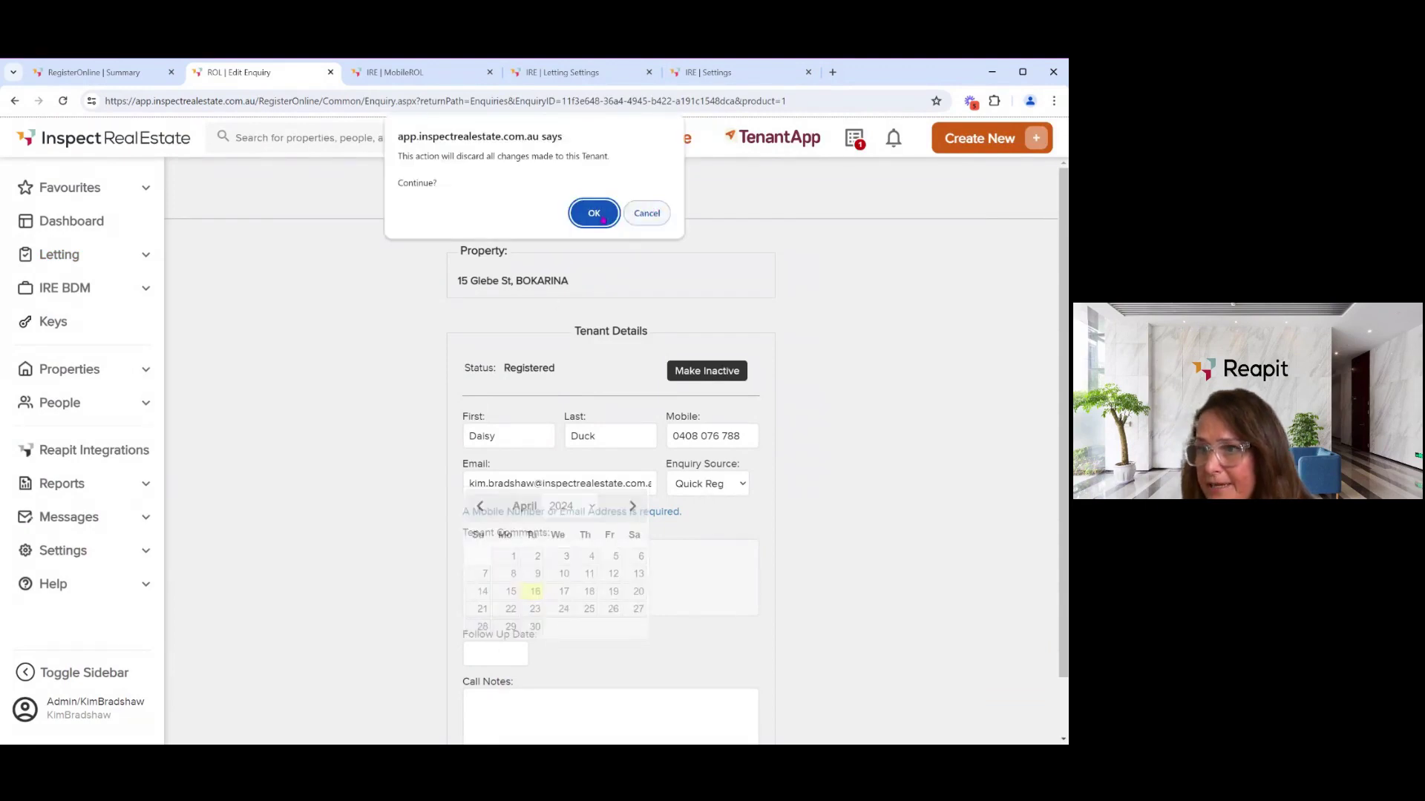
click(592, 213)
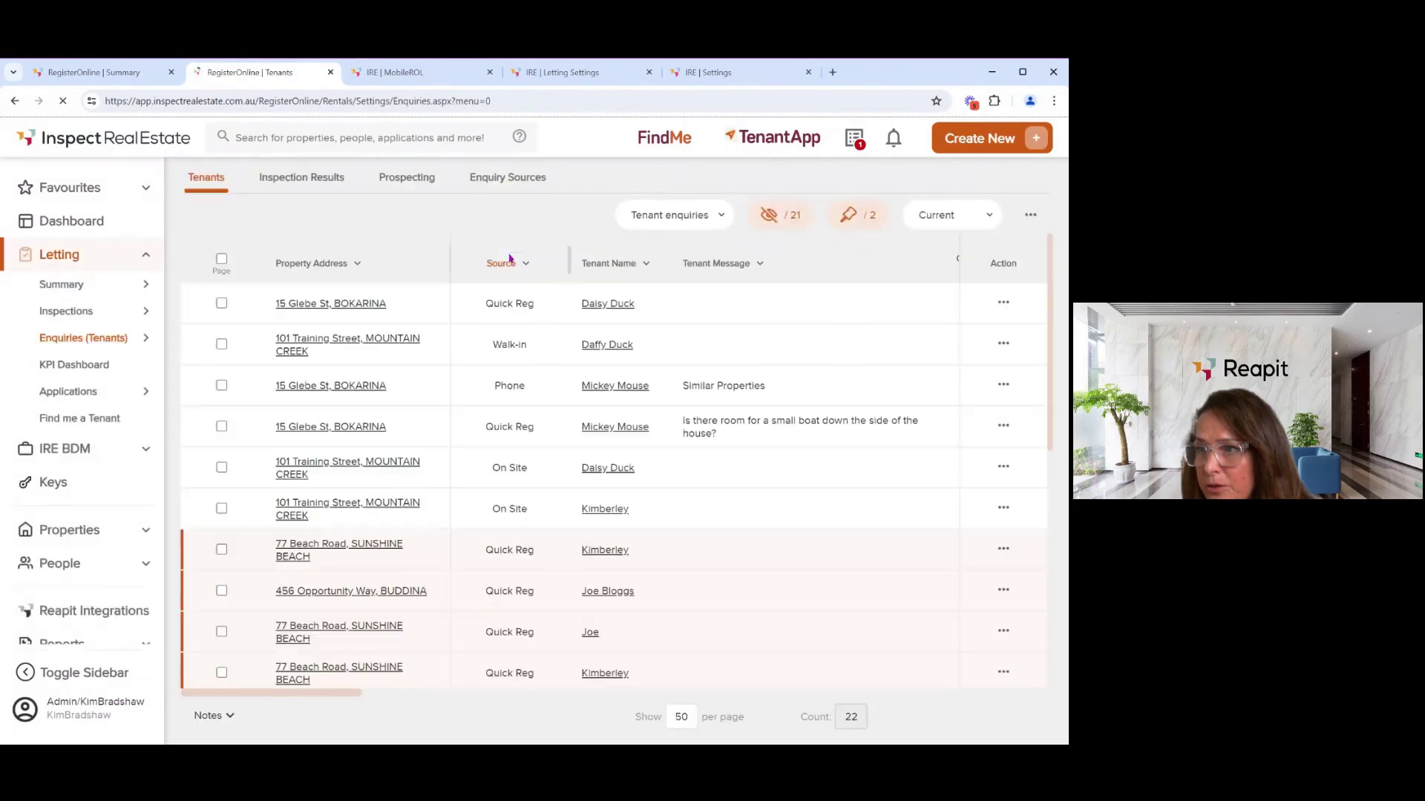
- Start a blank New Tenant Enquiry from the page-wide Actions menu above the table
click(1003, 303)
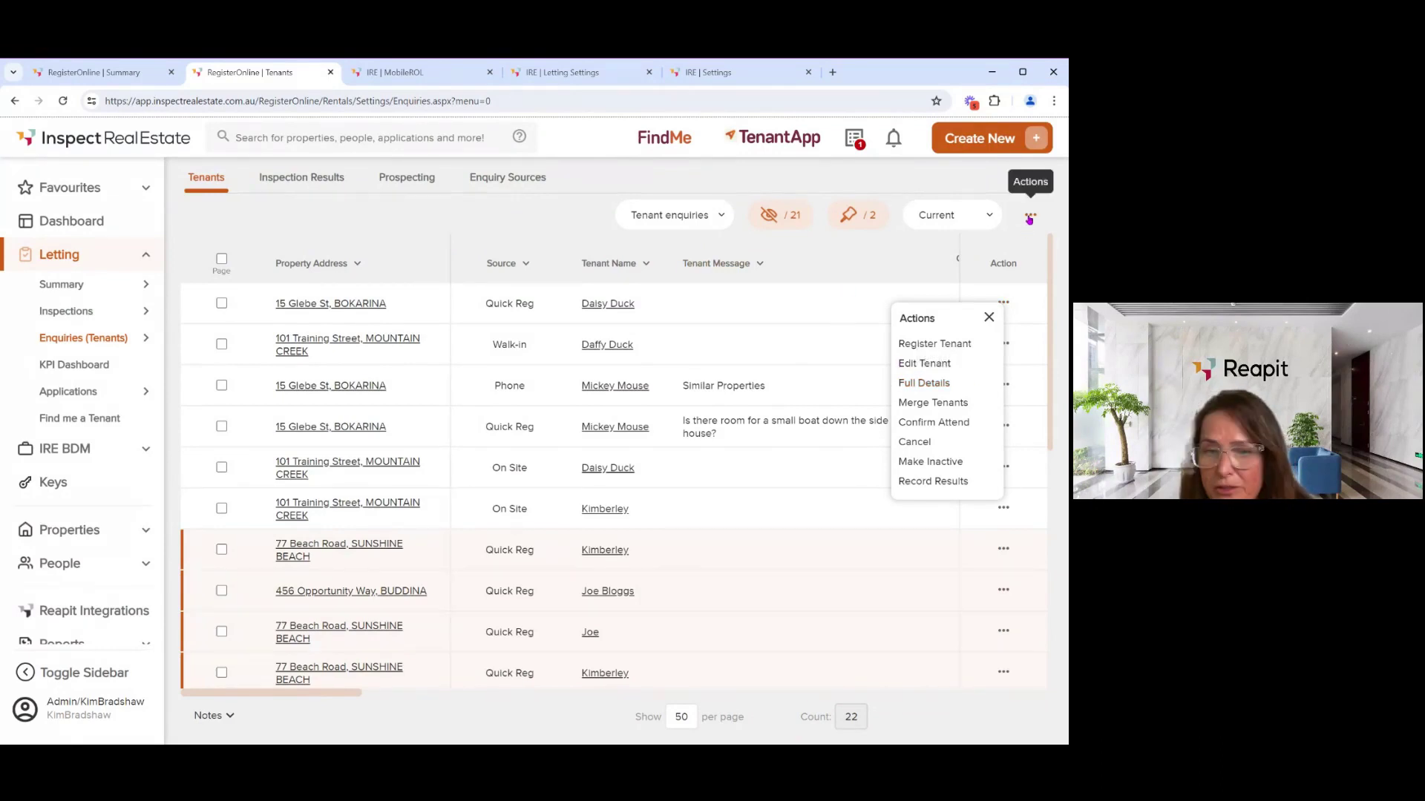
click(1030, 216)
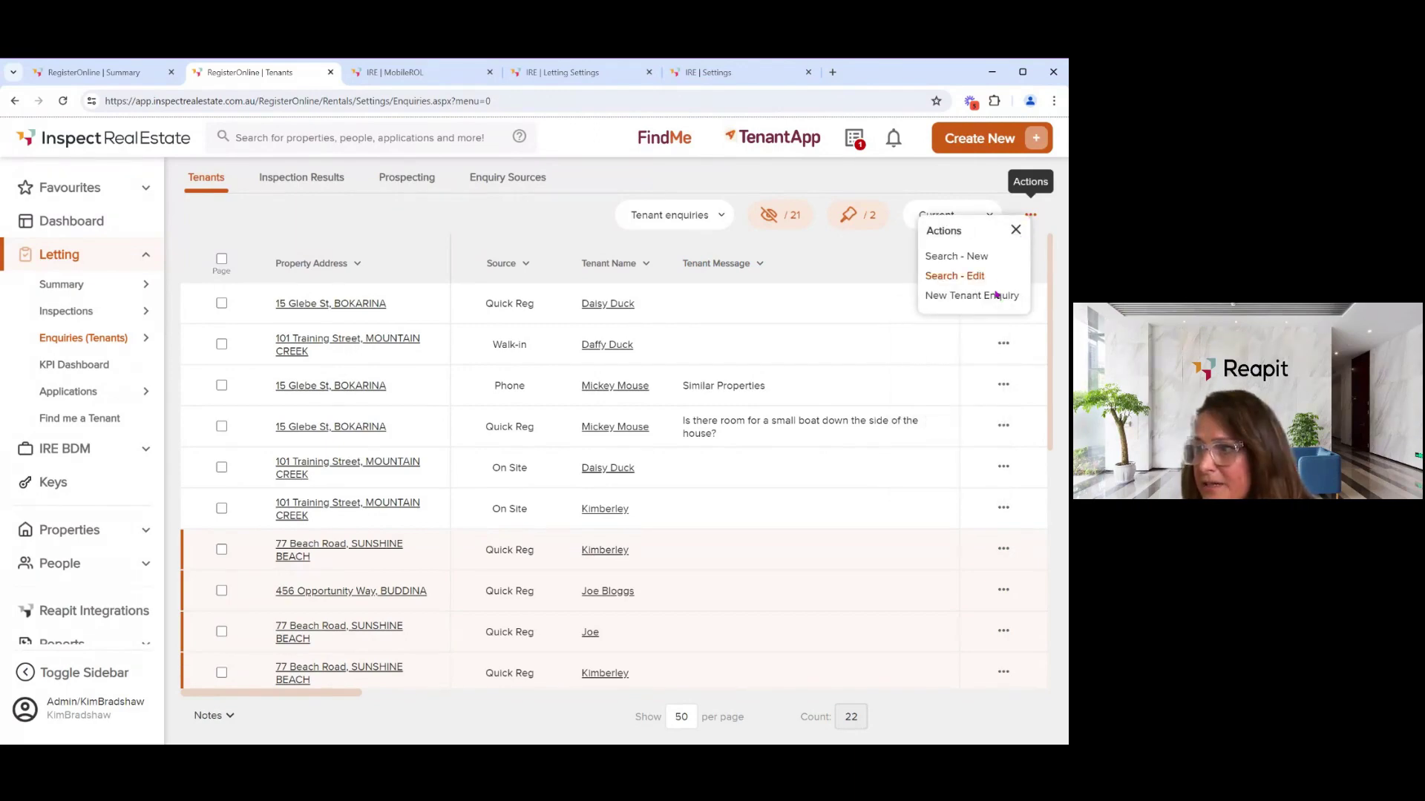
click(951, 297)
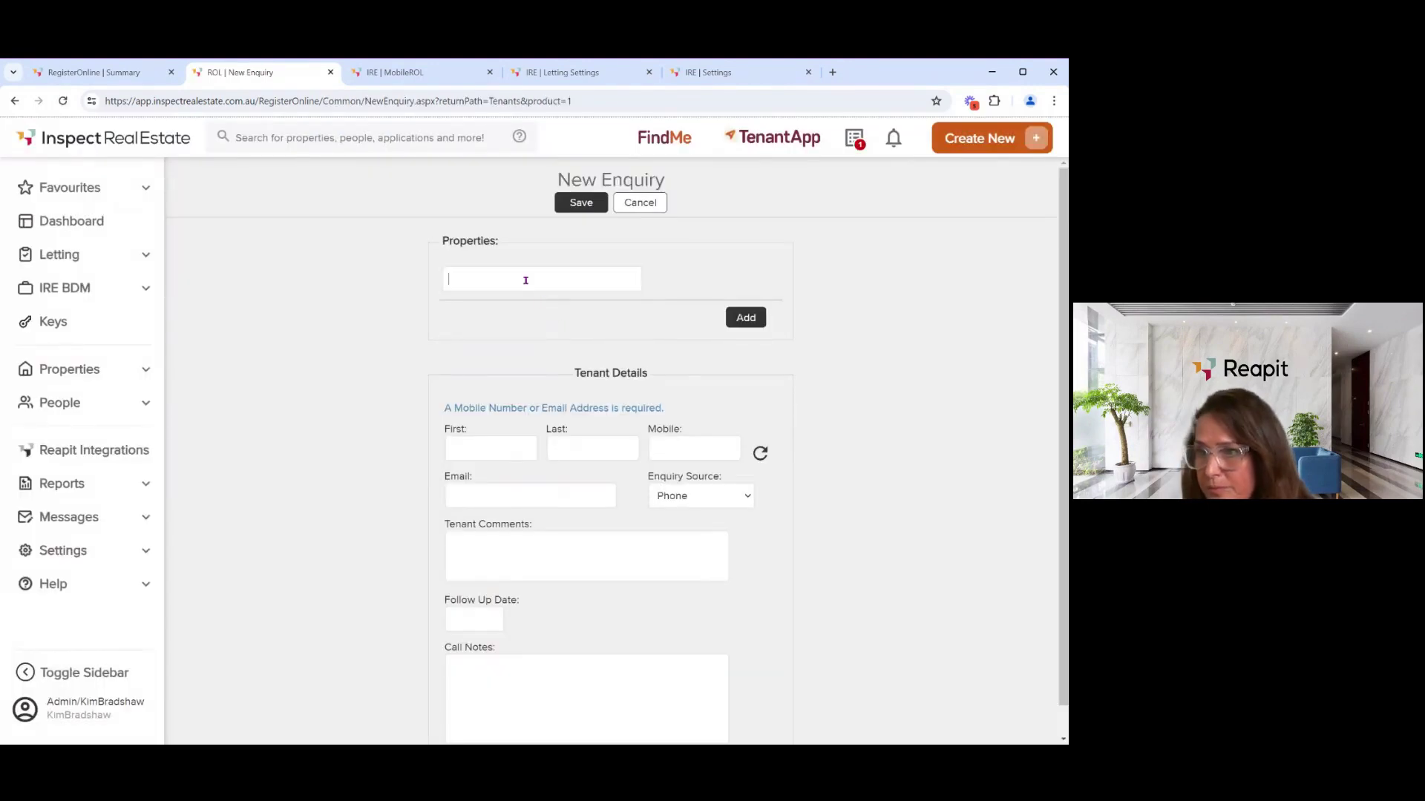
- Fill a new enquiry for 101 Training Street, MOUNTAIN CREEK from the tenant's mobile, then discard it
click(525, 280)
text(,)
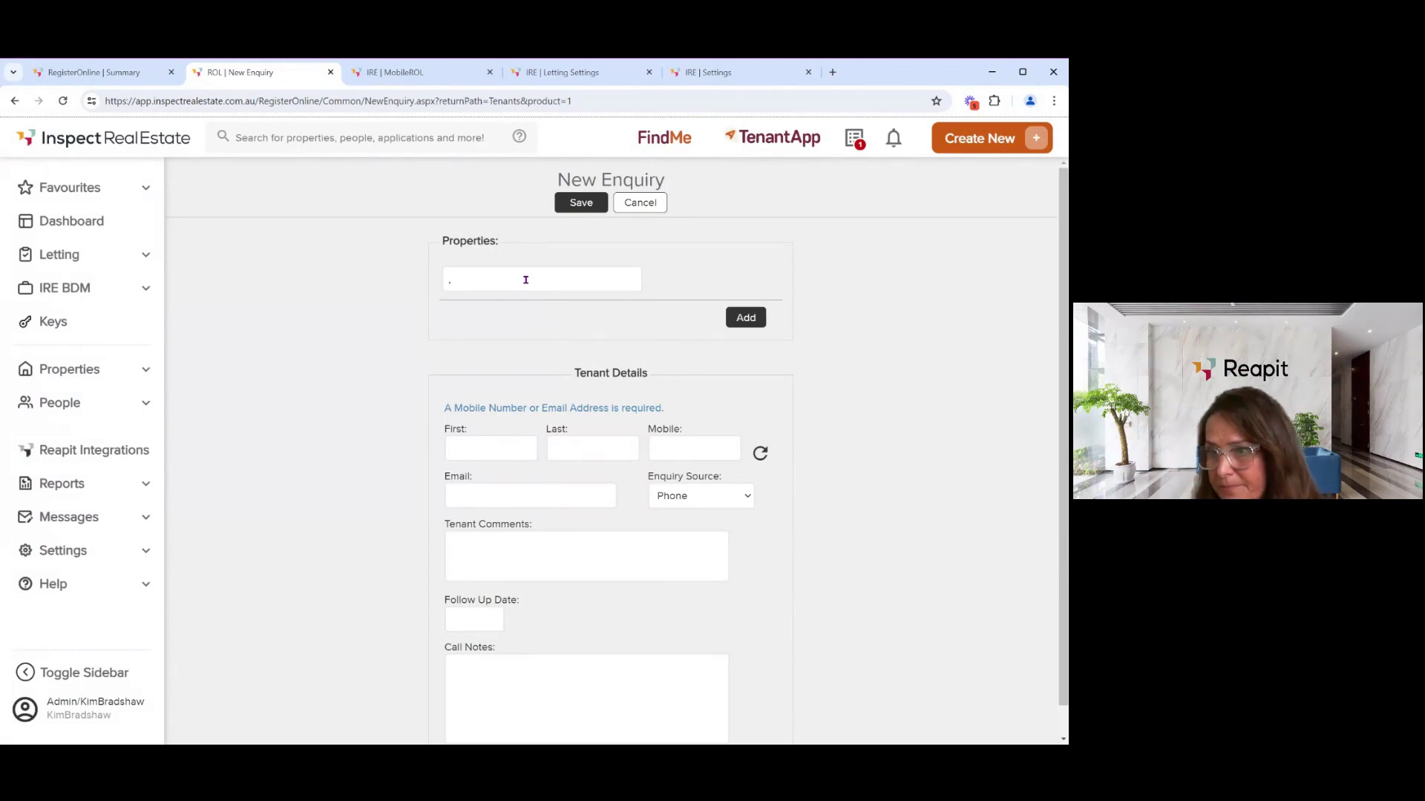
click(530, 305)
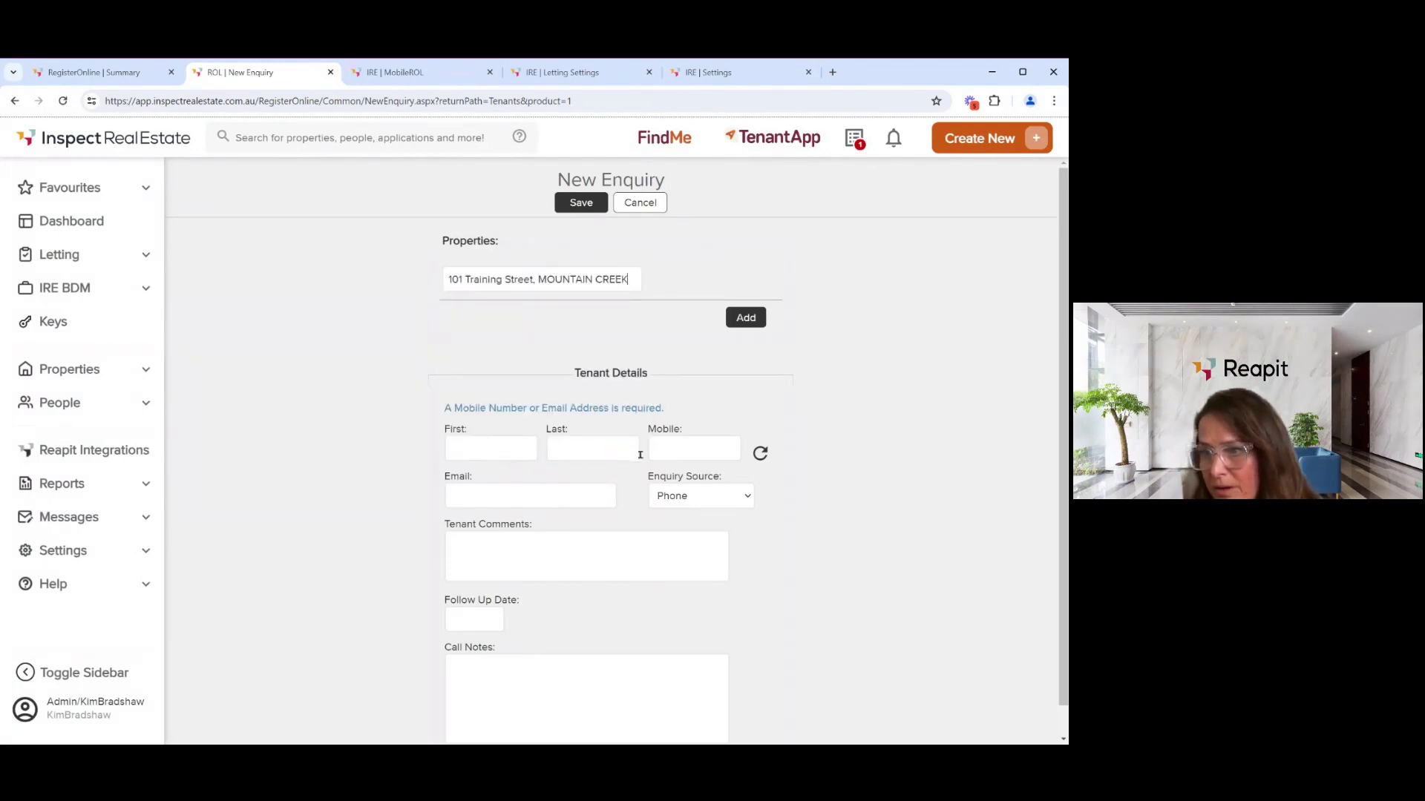
click(673, 449)
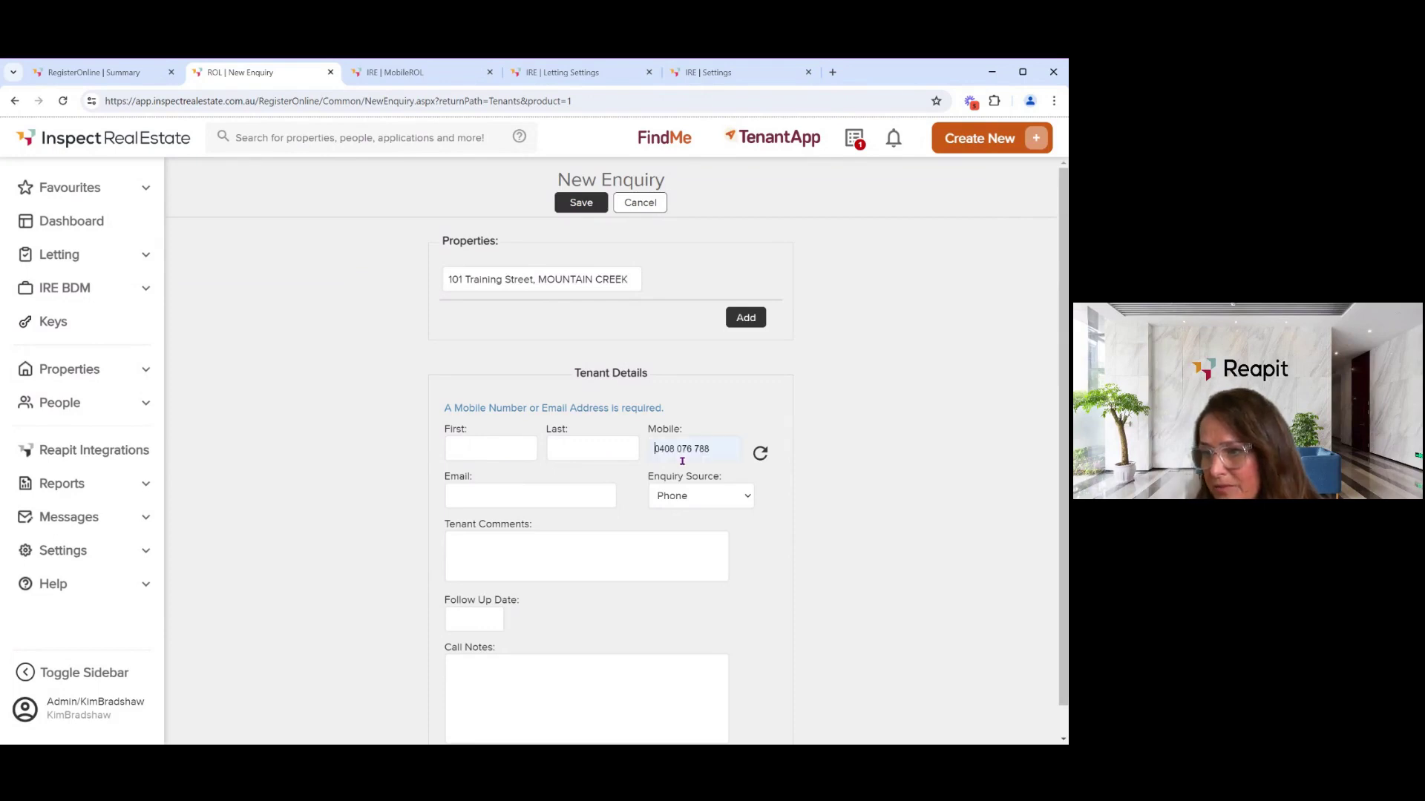
click(681, 463)
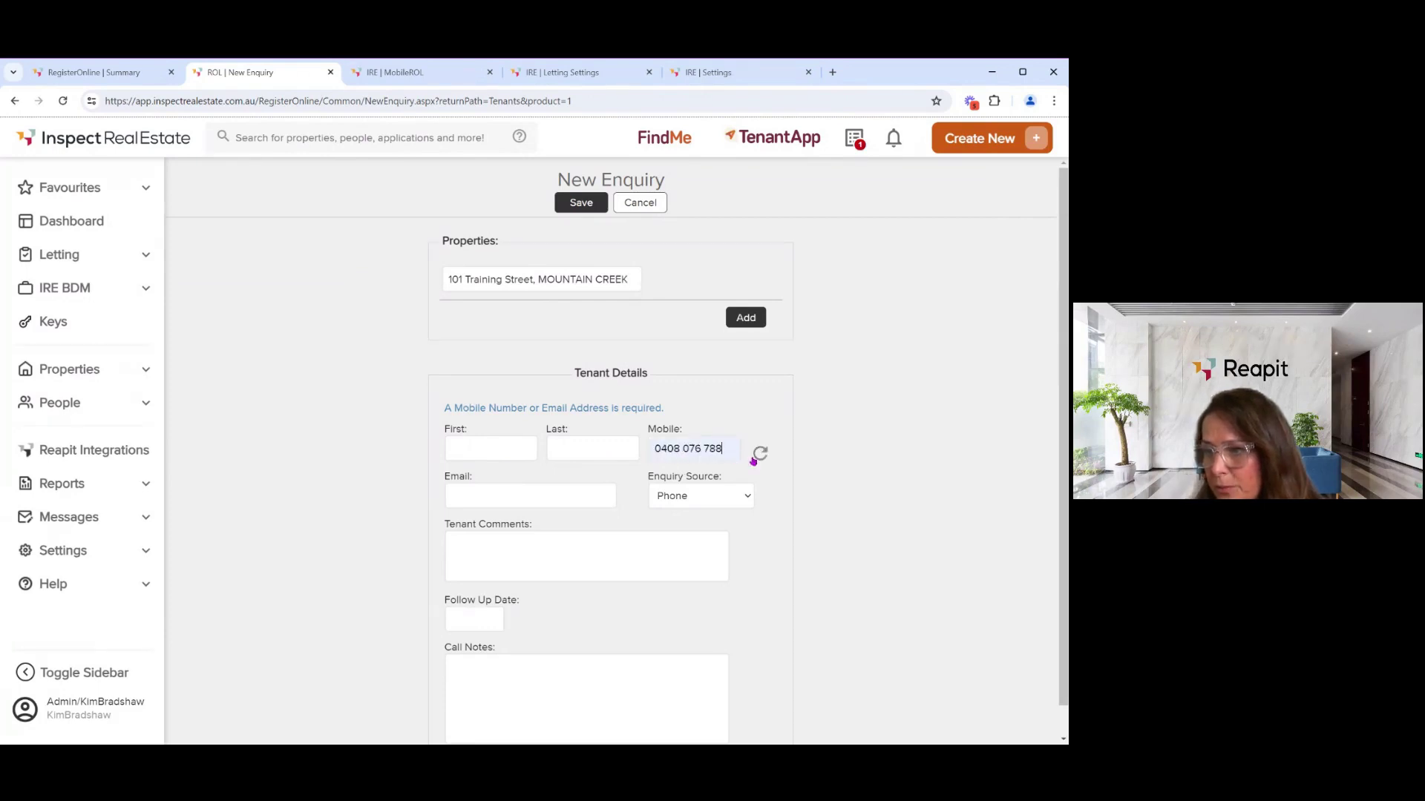
click(756, 457)
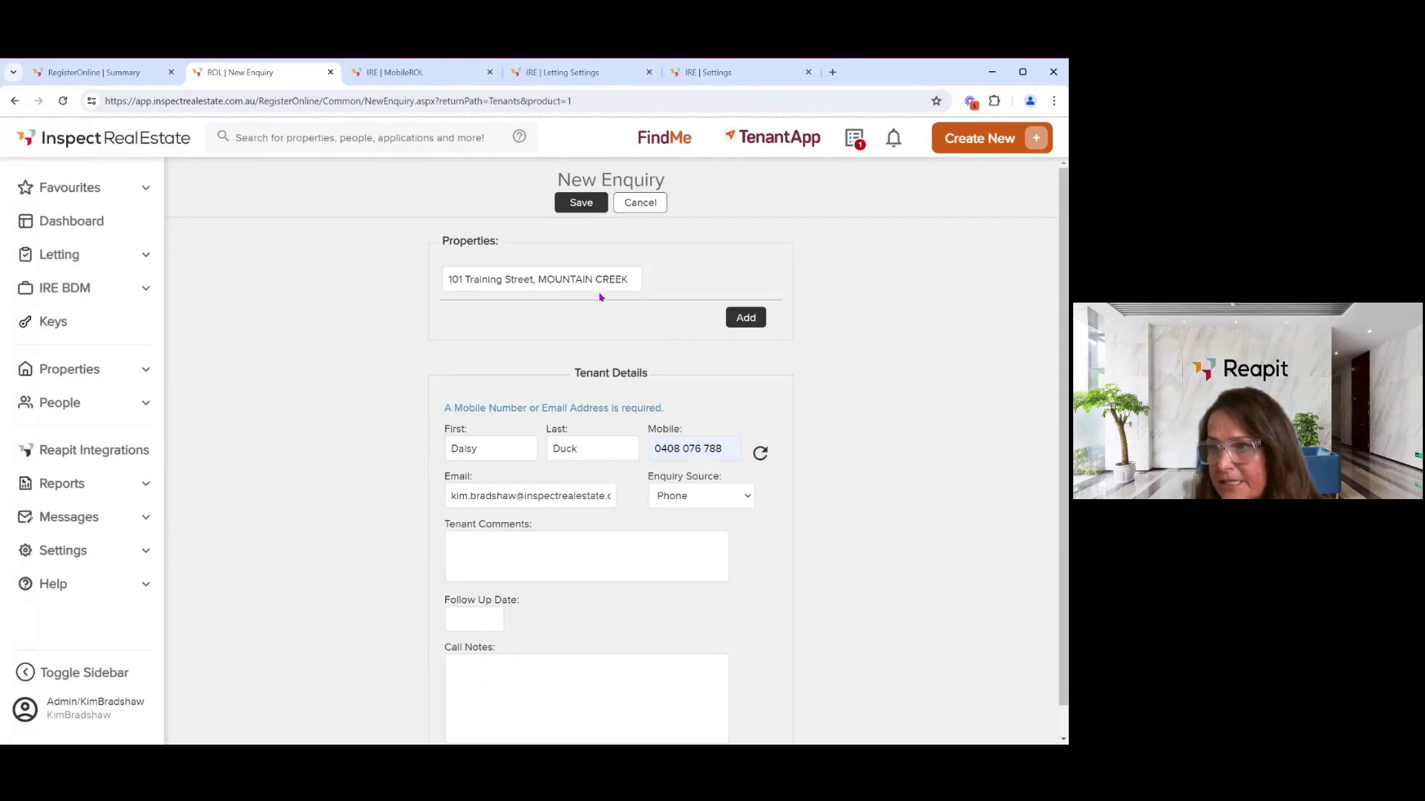
click(639, 204)
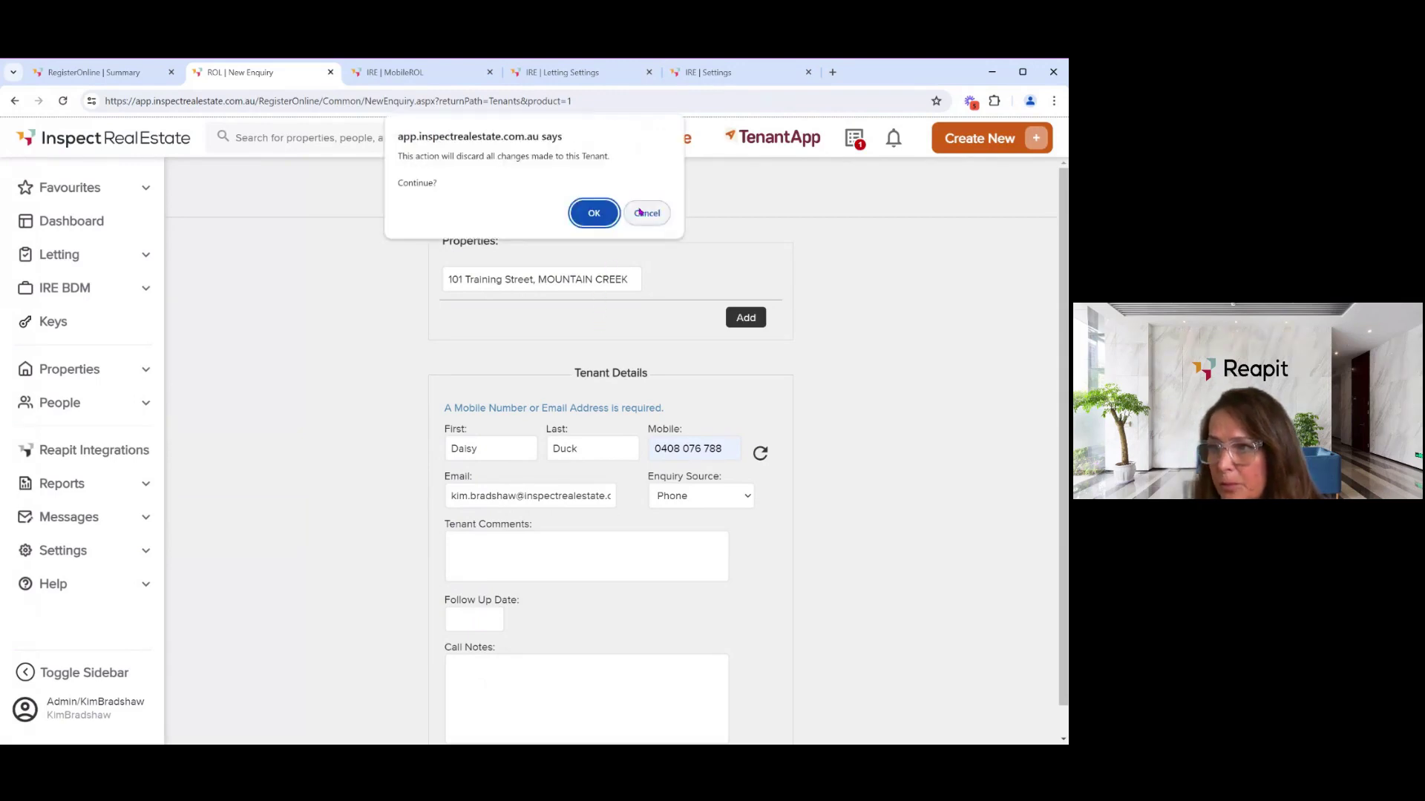
click(605, 218)
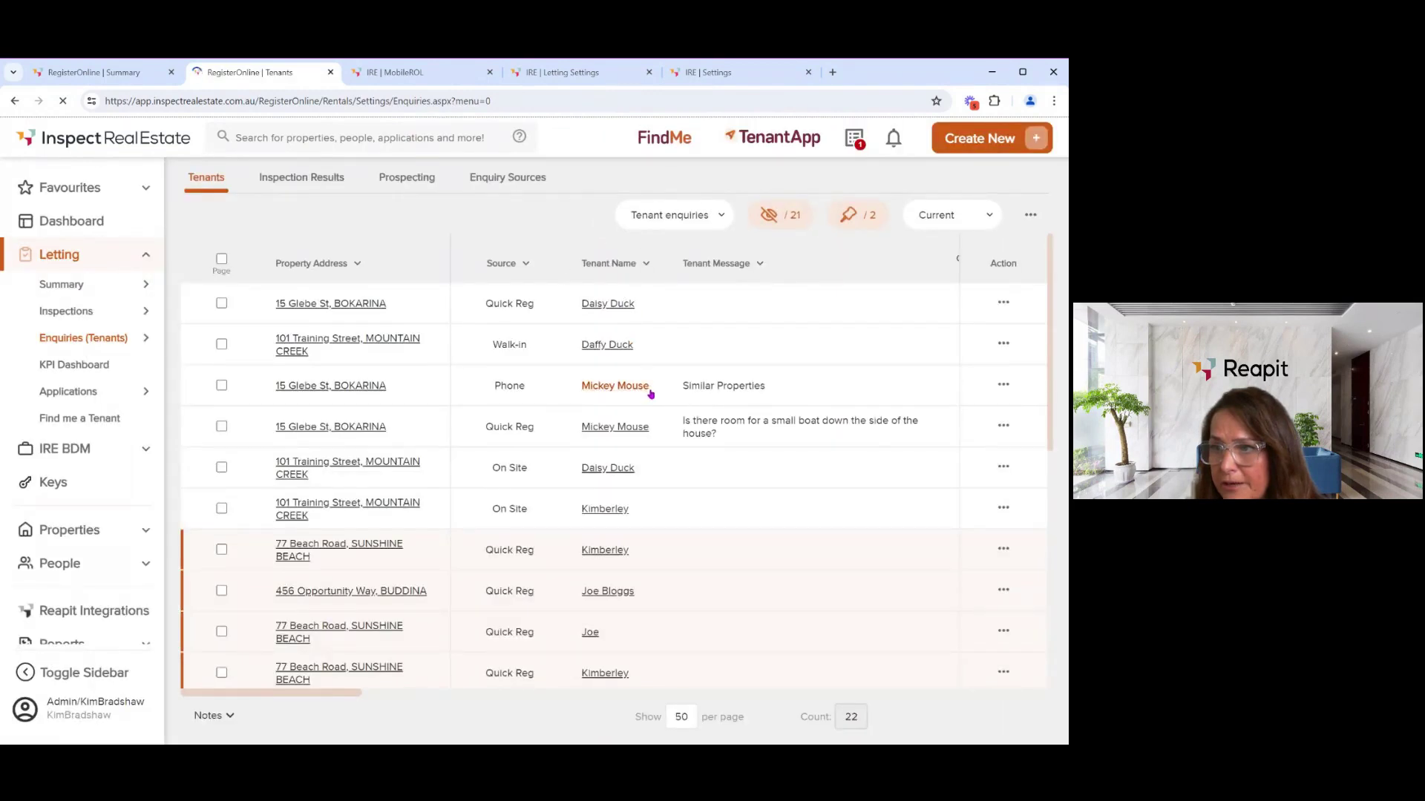
- Choose Create New > Quick Register > Register for Inspection
click(986, 149)
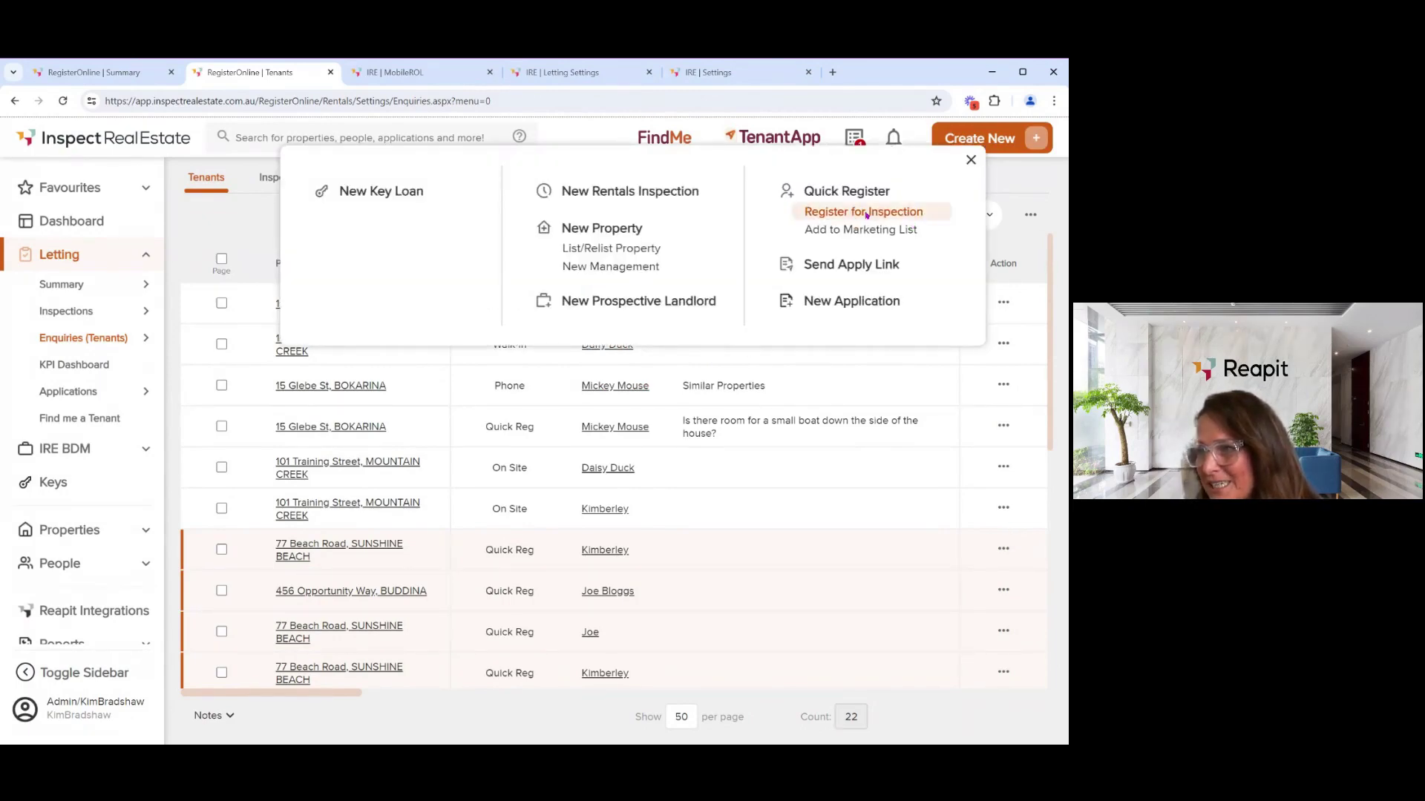
click(866, 213)
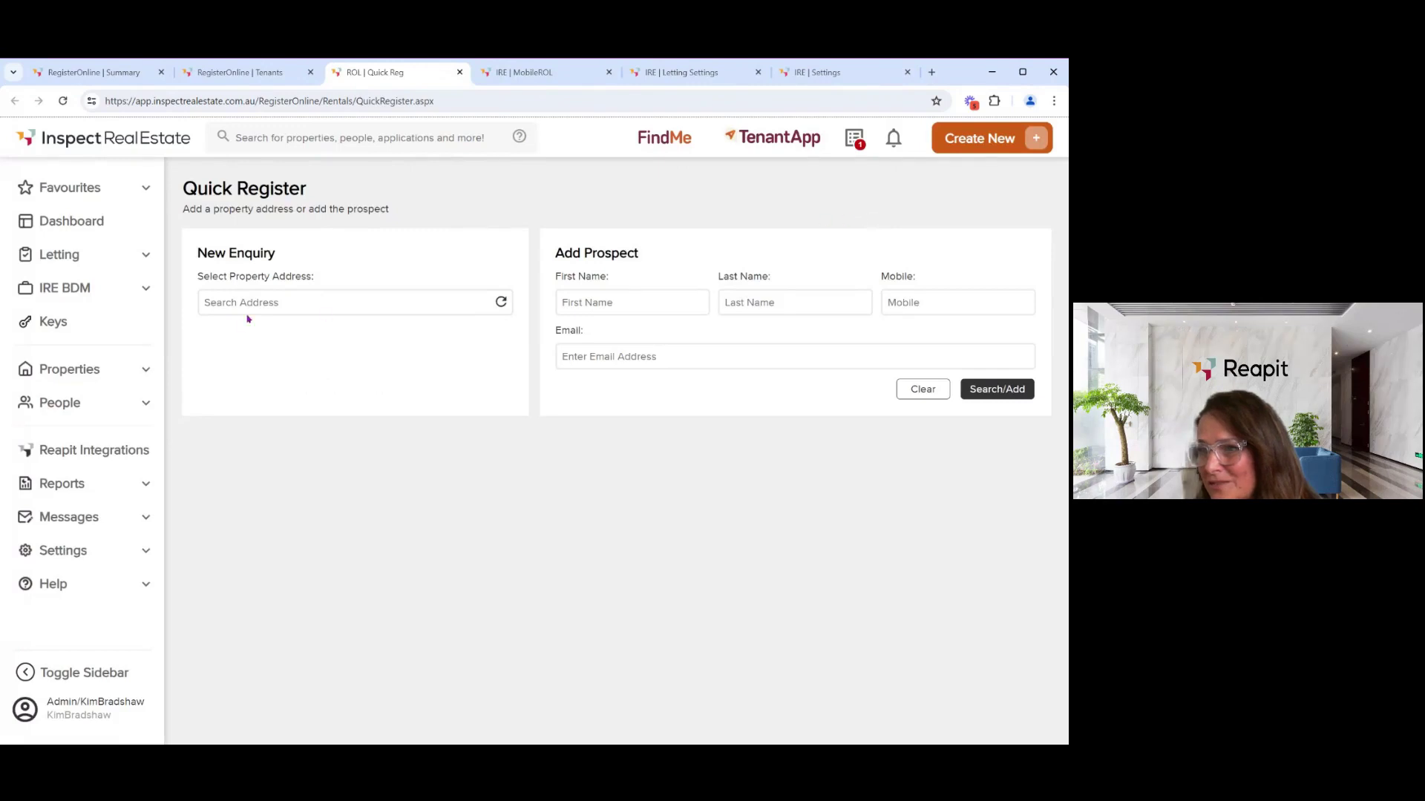
- Select 5/7 Fake Street, Mooloolaba as the address and scroll through its tenant details
click(249, 307)
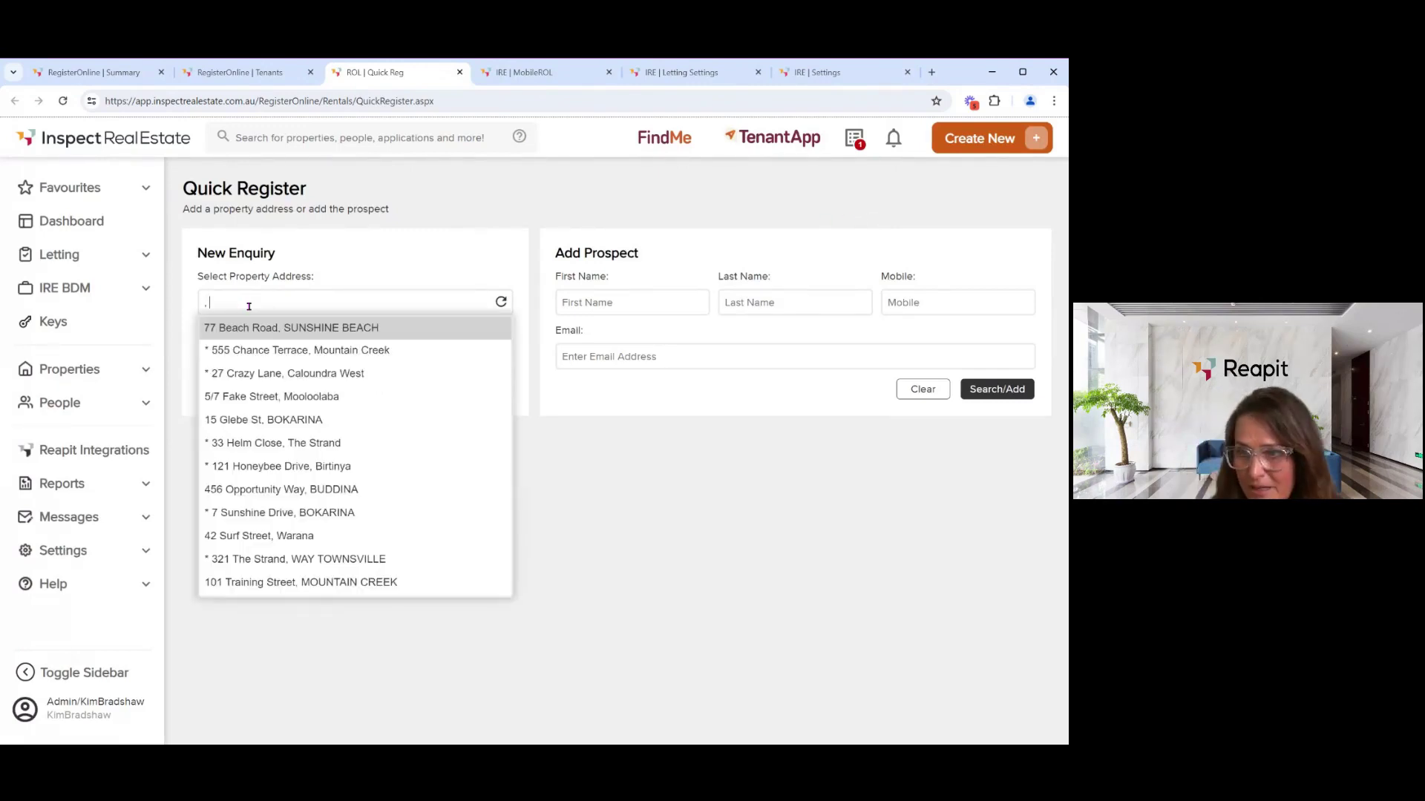
click(256, 398)
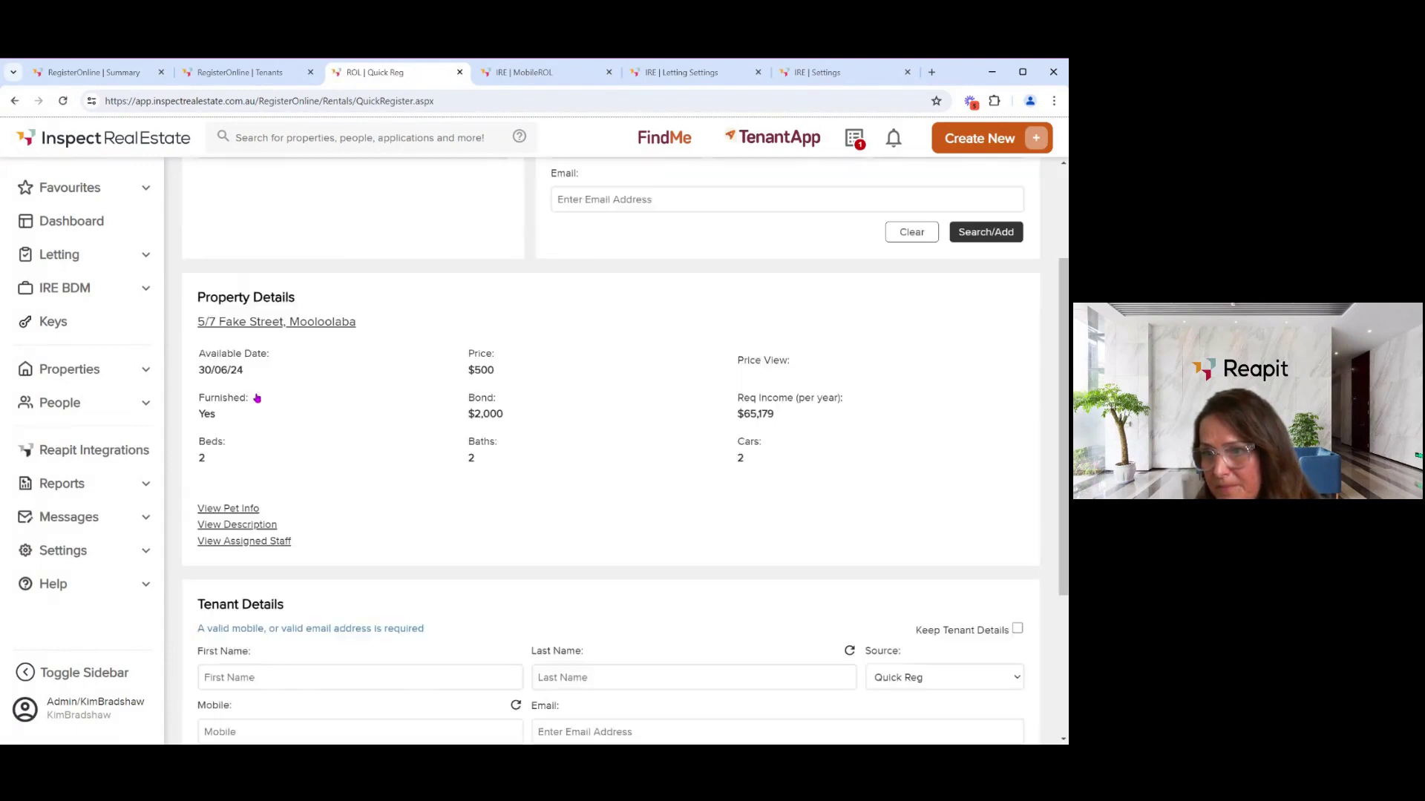
scroll(305, 591, down, 3)
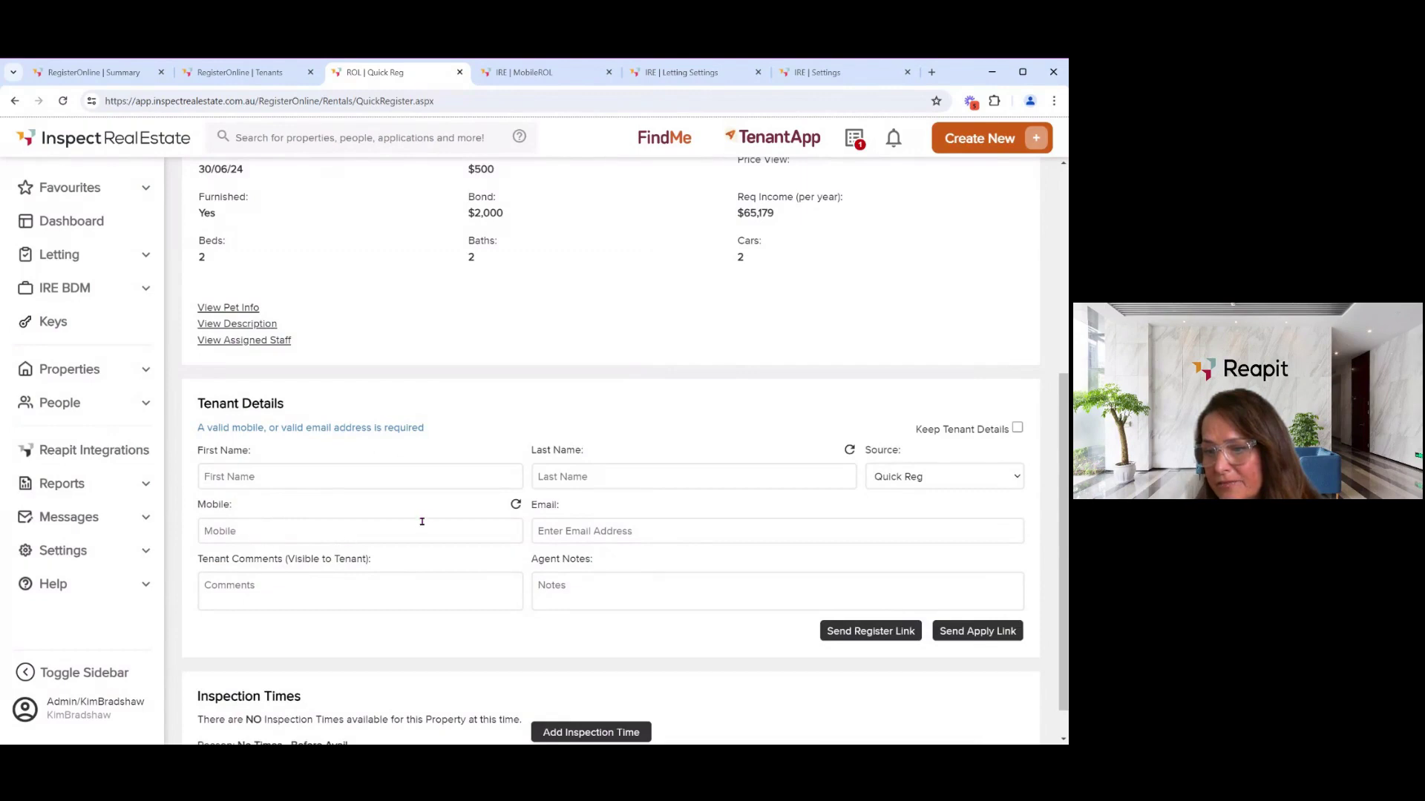
scroll(421, 521, down, 1)
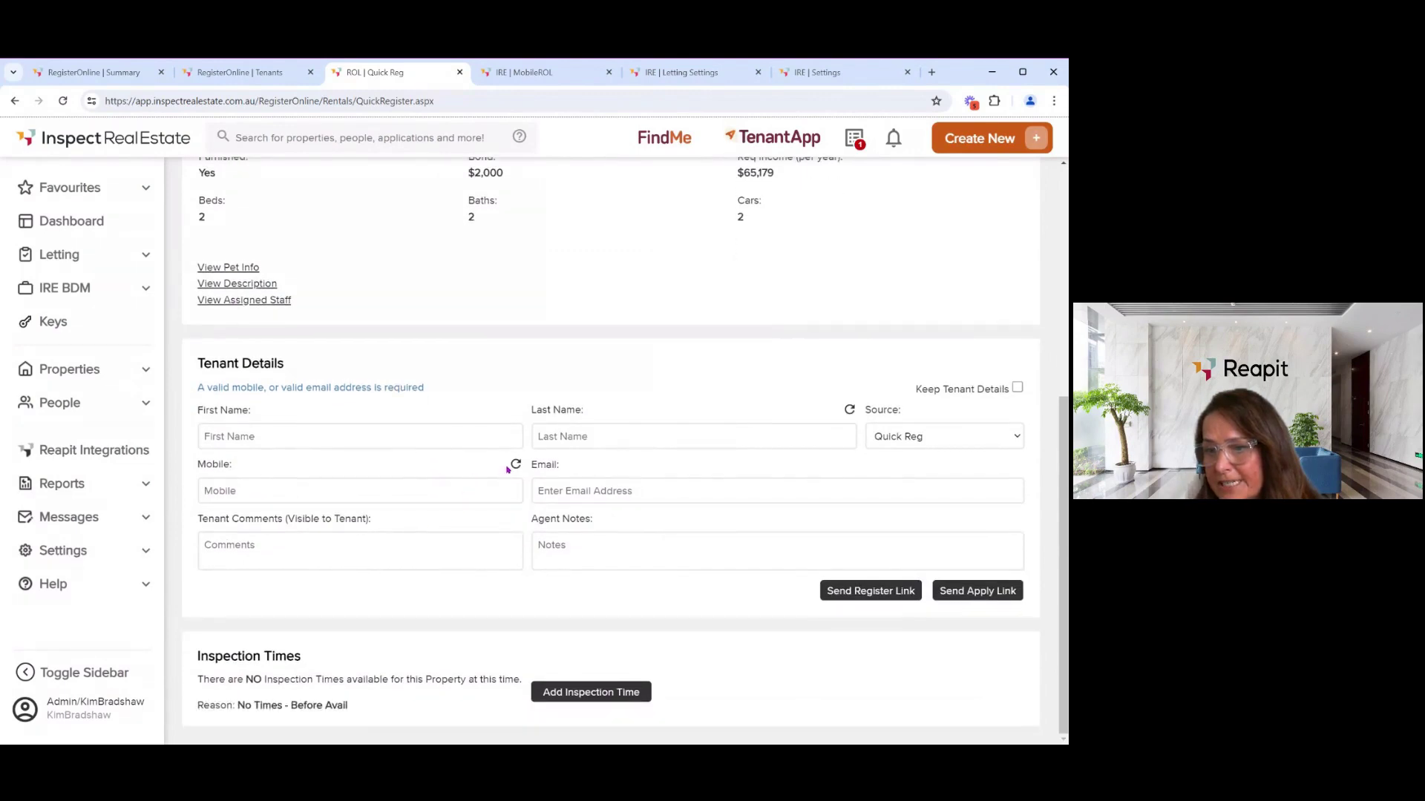
- Try Send Apply Link with the mobile field empty, then return to the top of the page
click(493, 488)
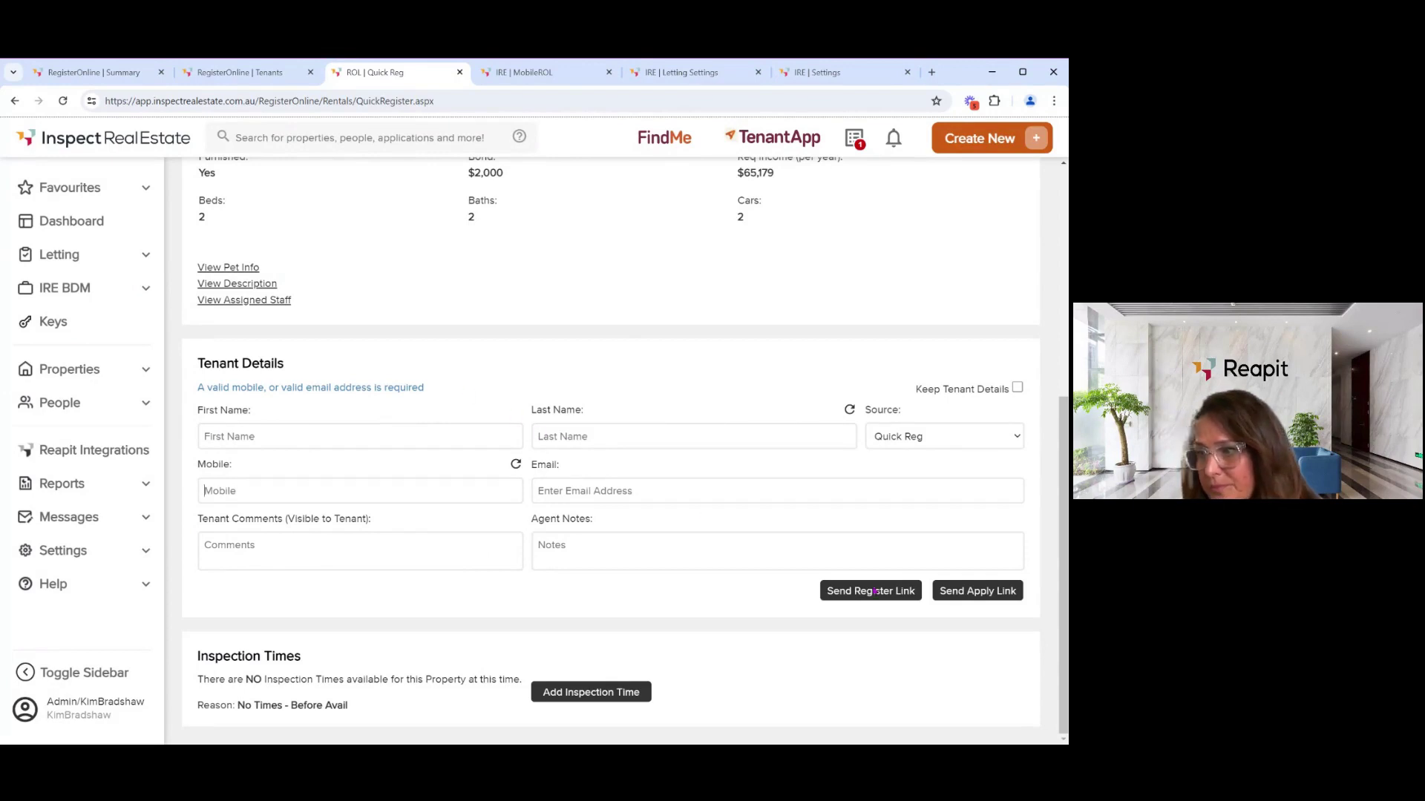
click(980, 592)
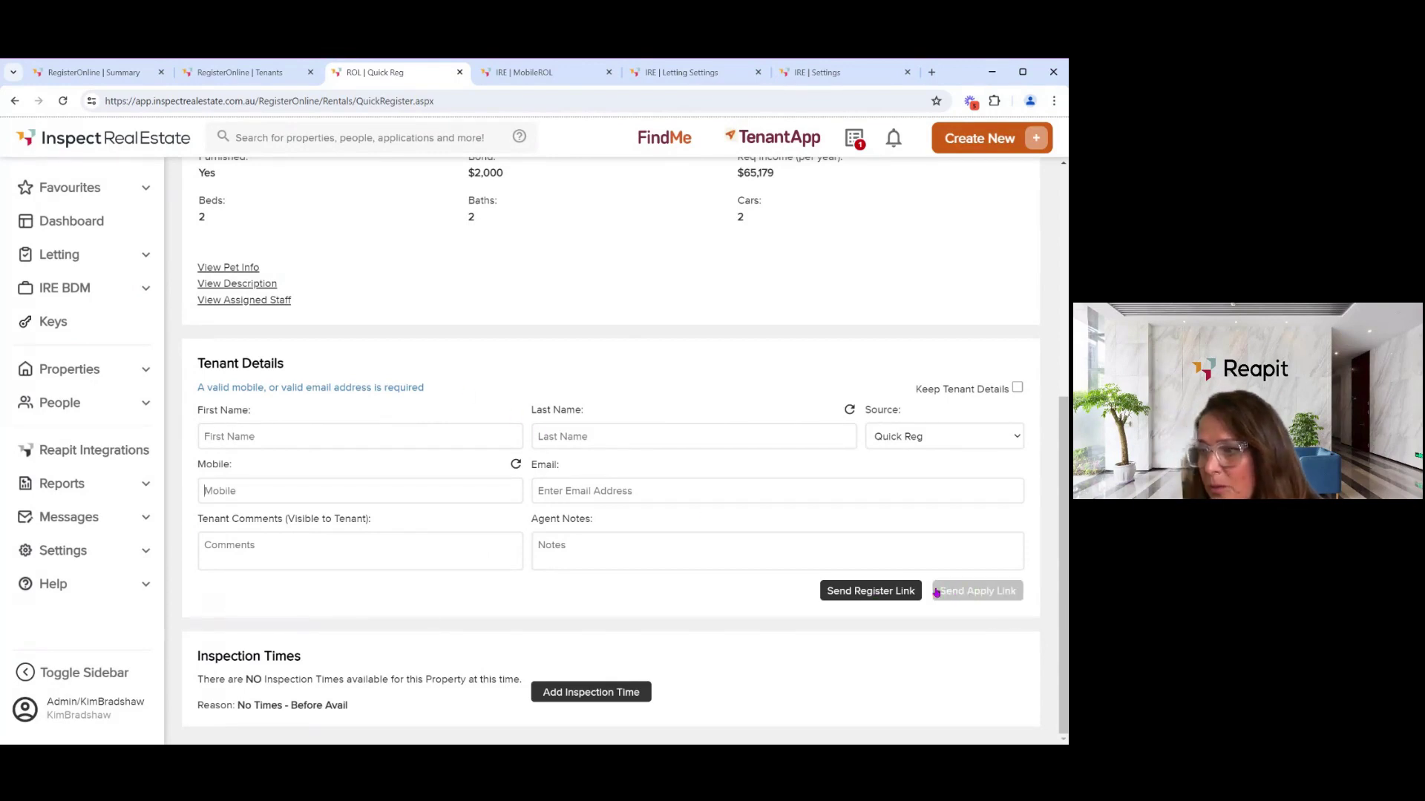
click(230, 492)
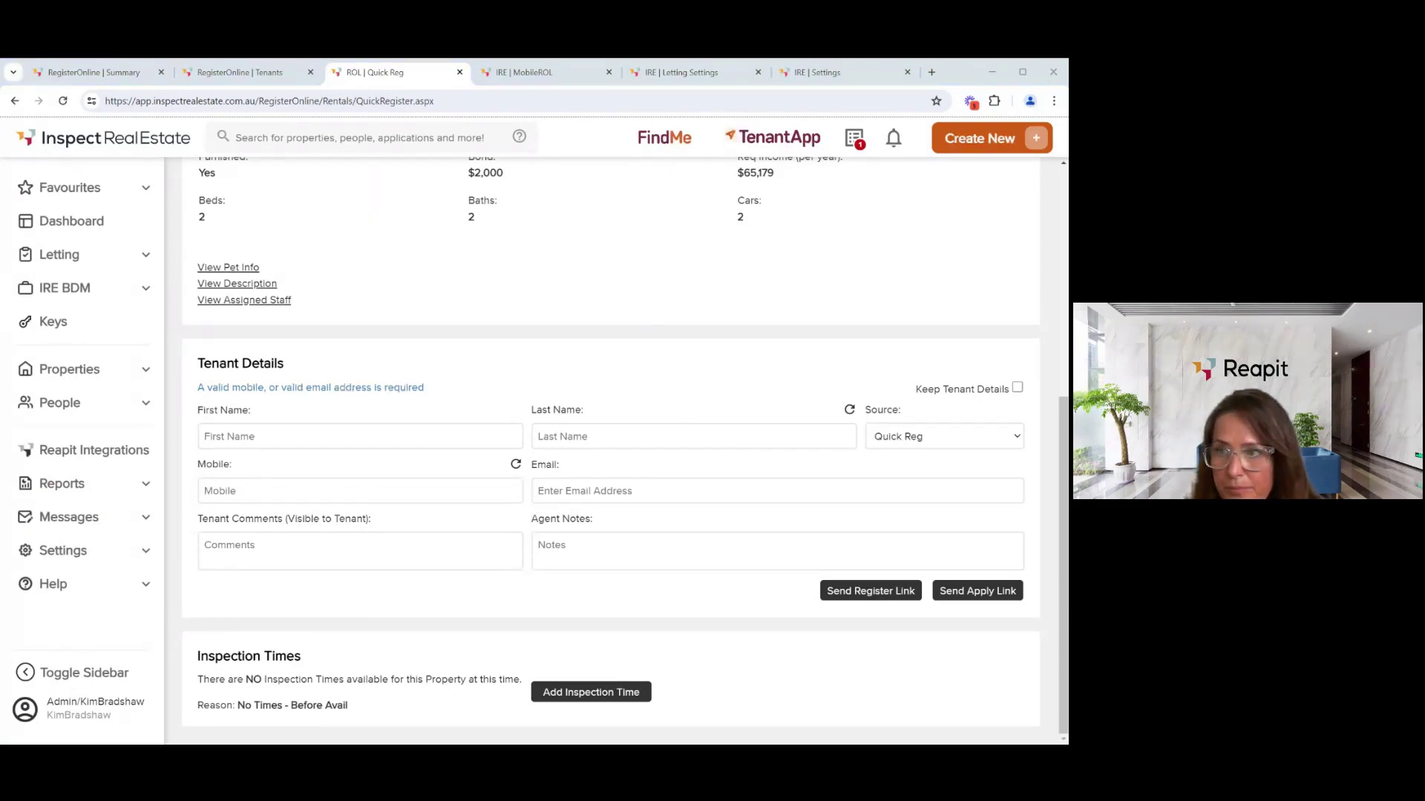
scroll(472, 525, up, 3)
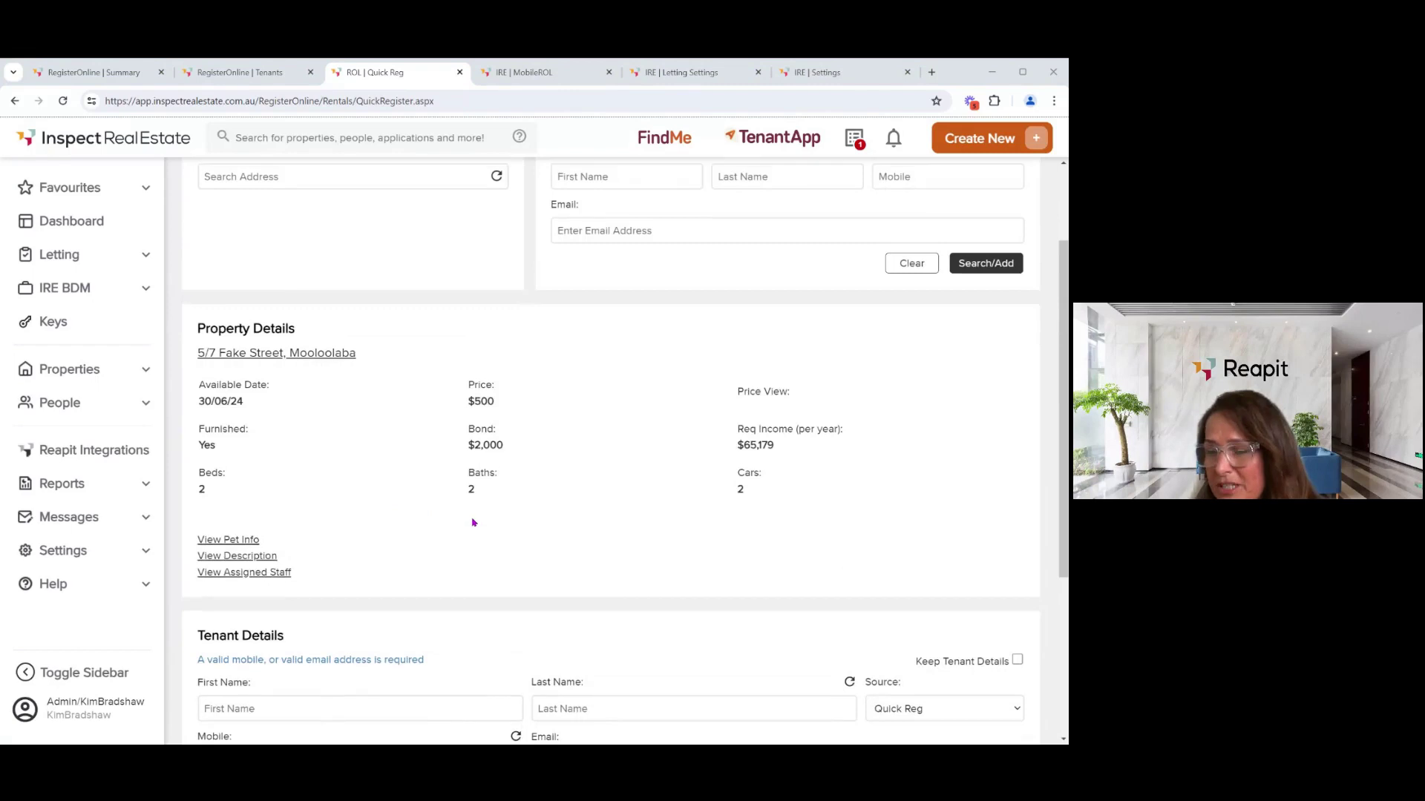
scroll(472, 524, up, 2)
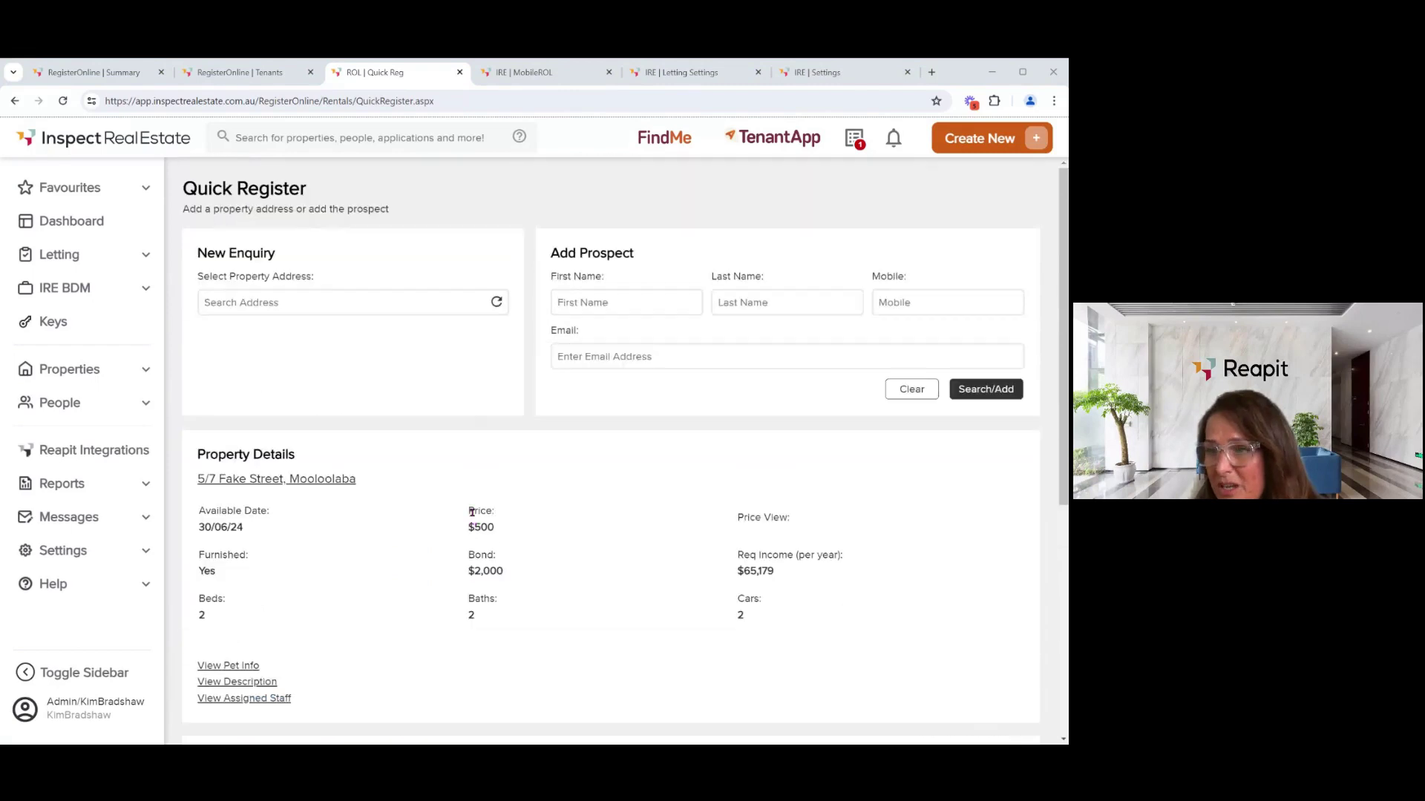
- Close the Quick Reg tab and the Create New options panel
click(459, 72)
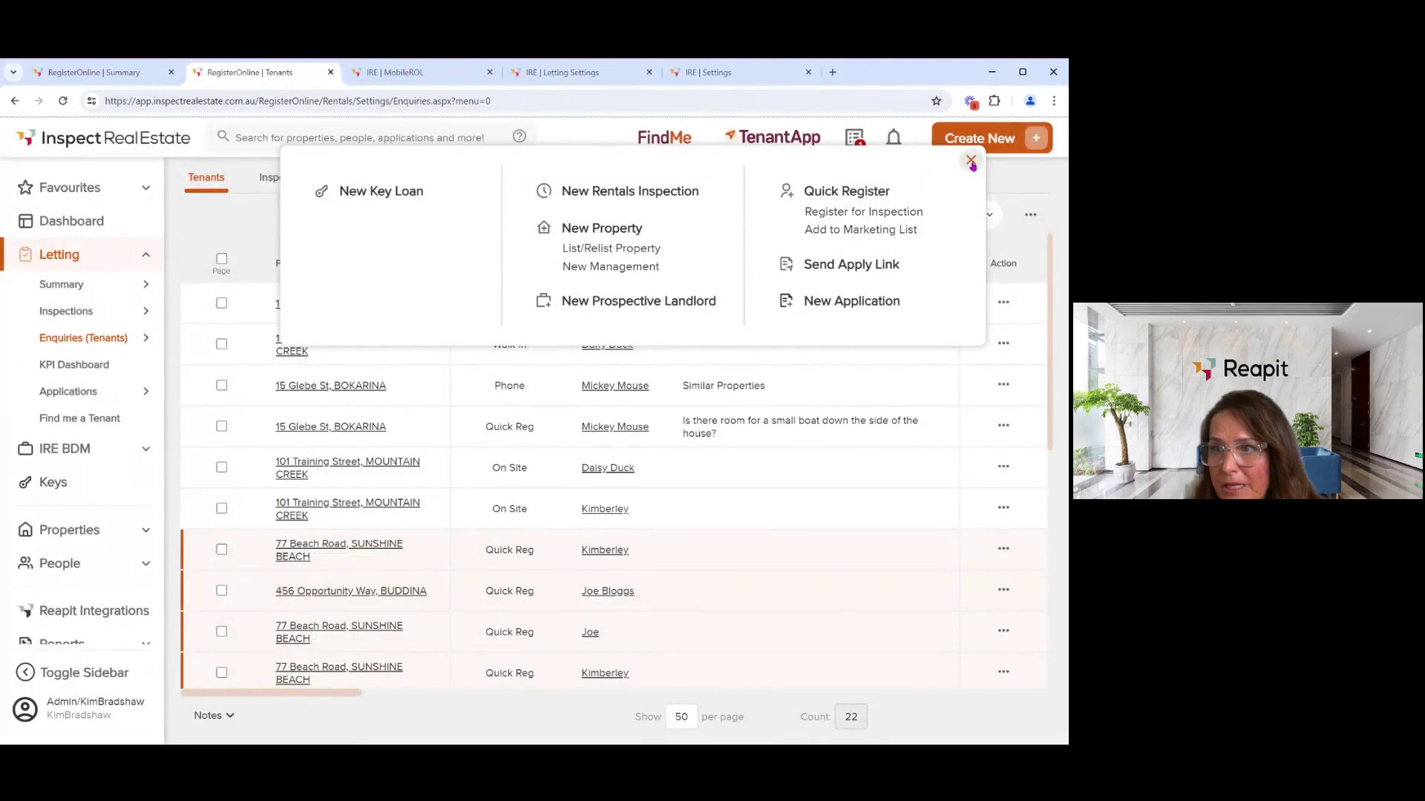
click(970, 161)
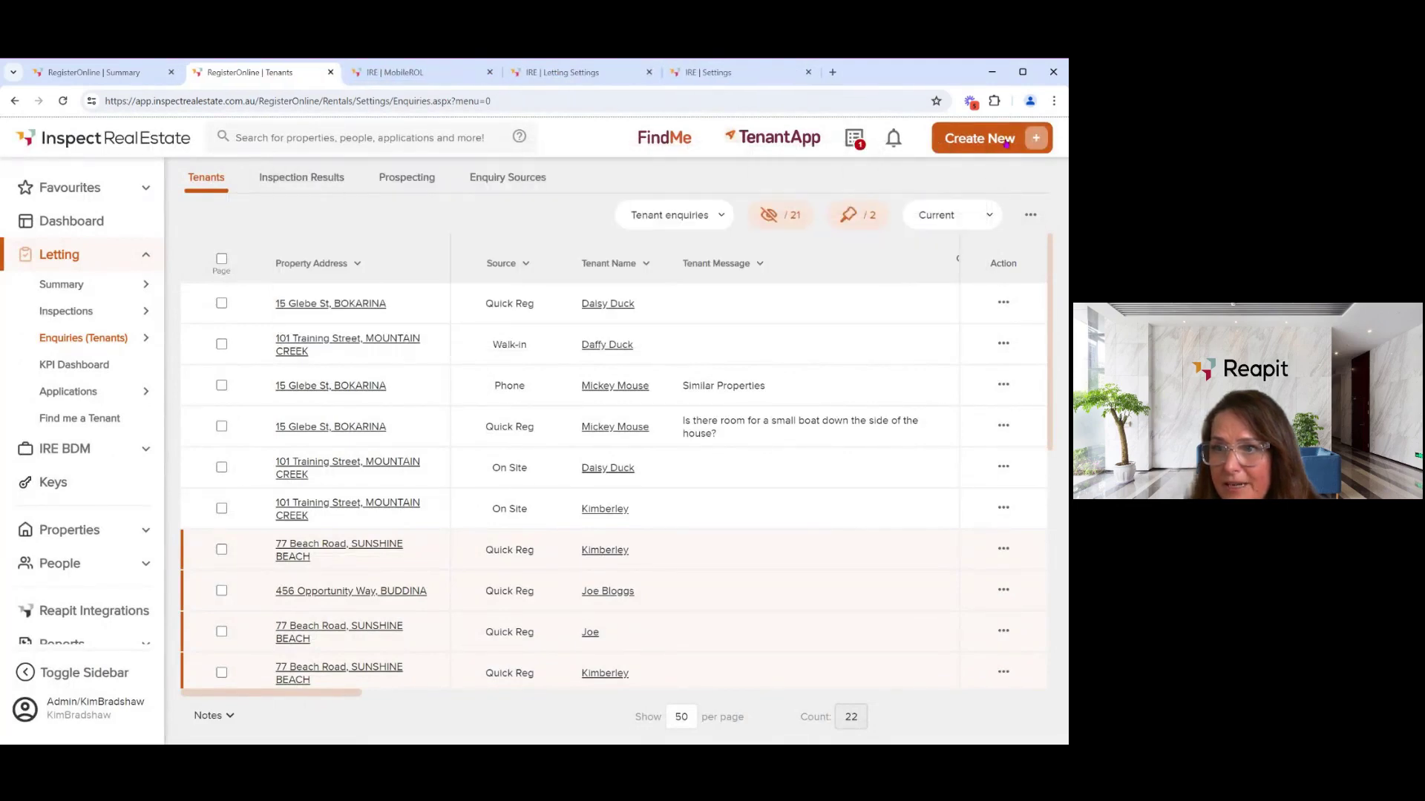
click(1006, 145)
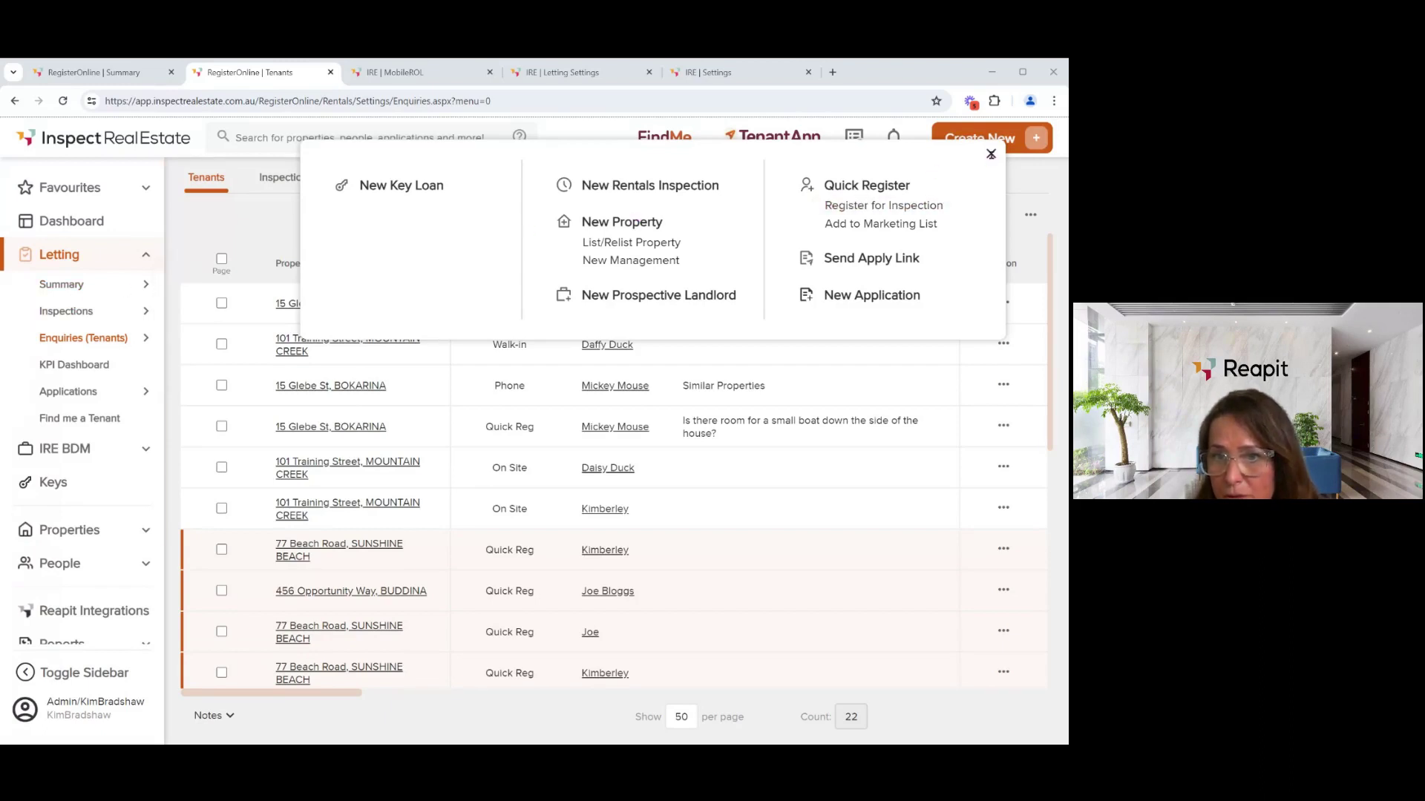
click(991, 154)
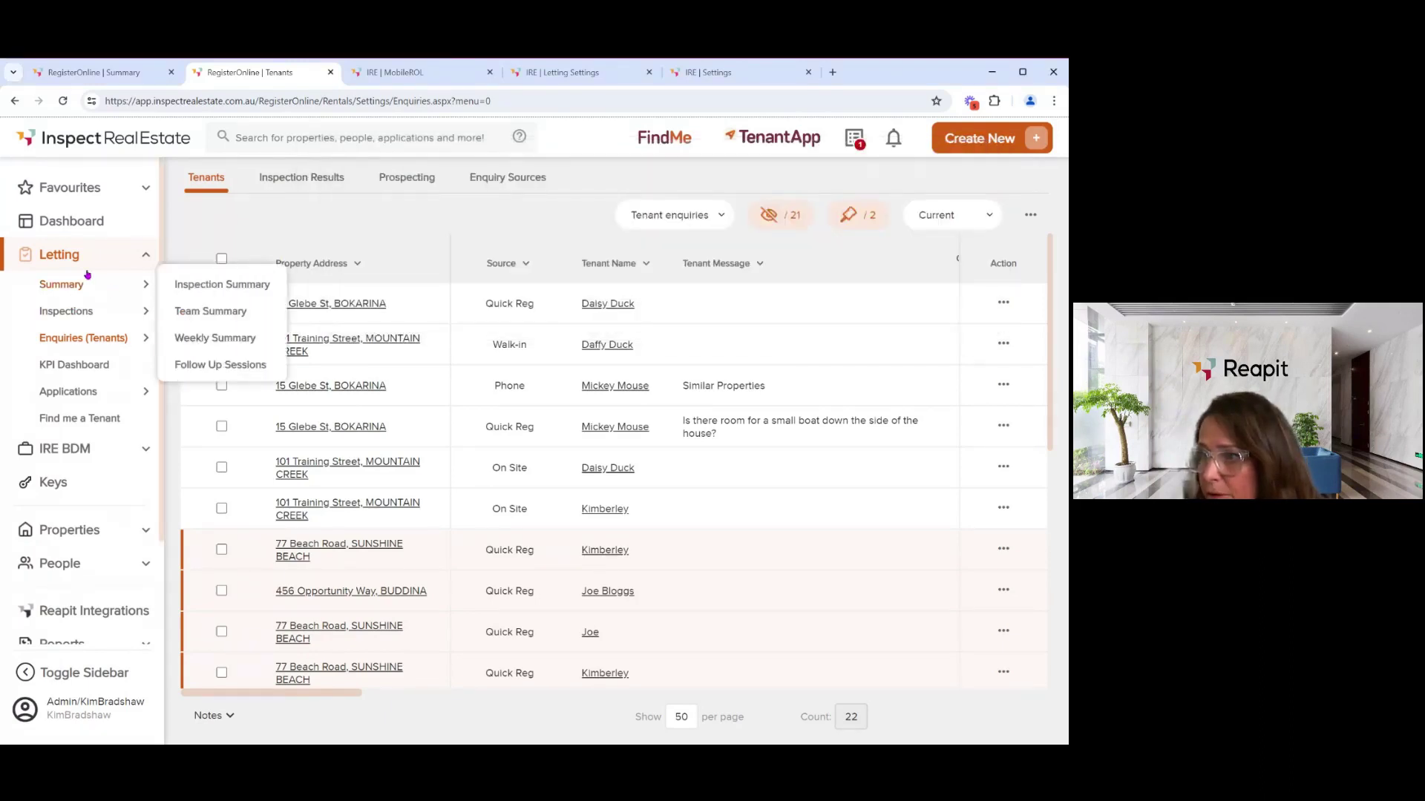
mouse_move(91, 339)
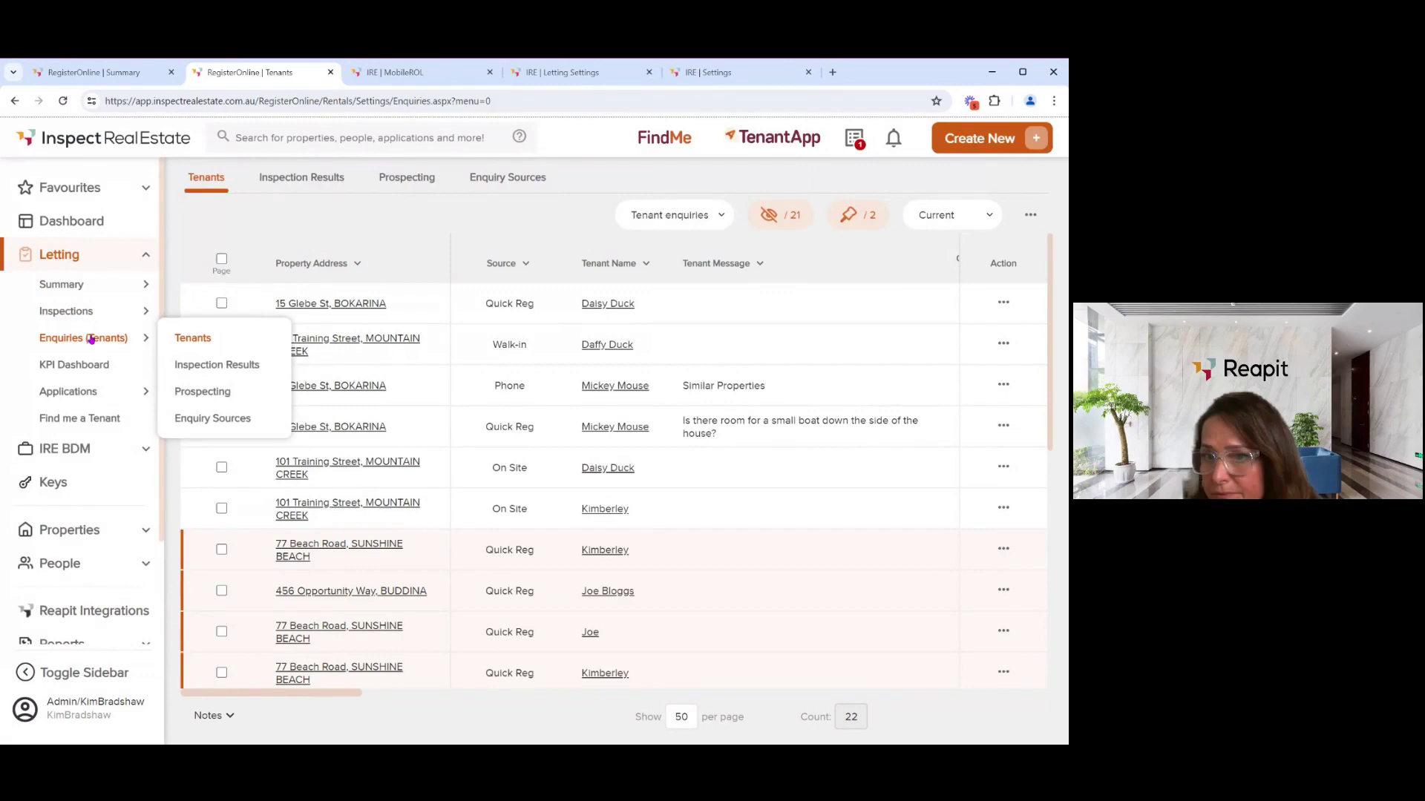
click(191, 341)
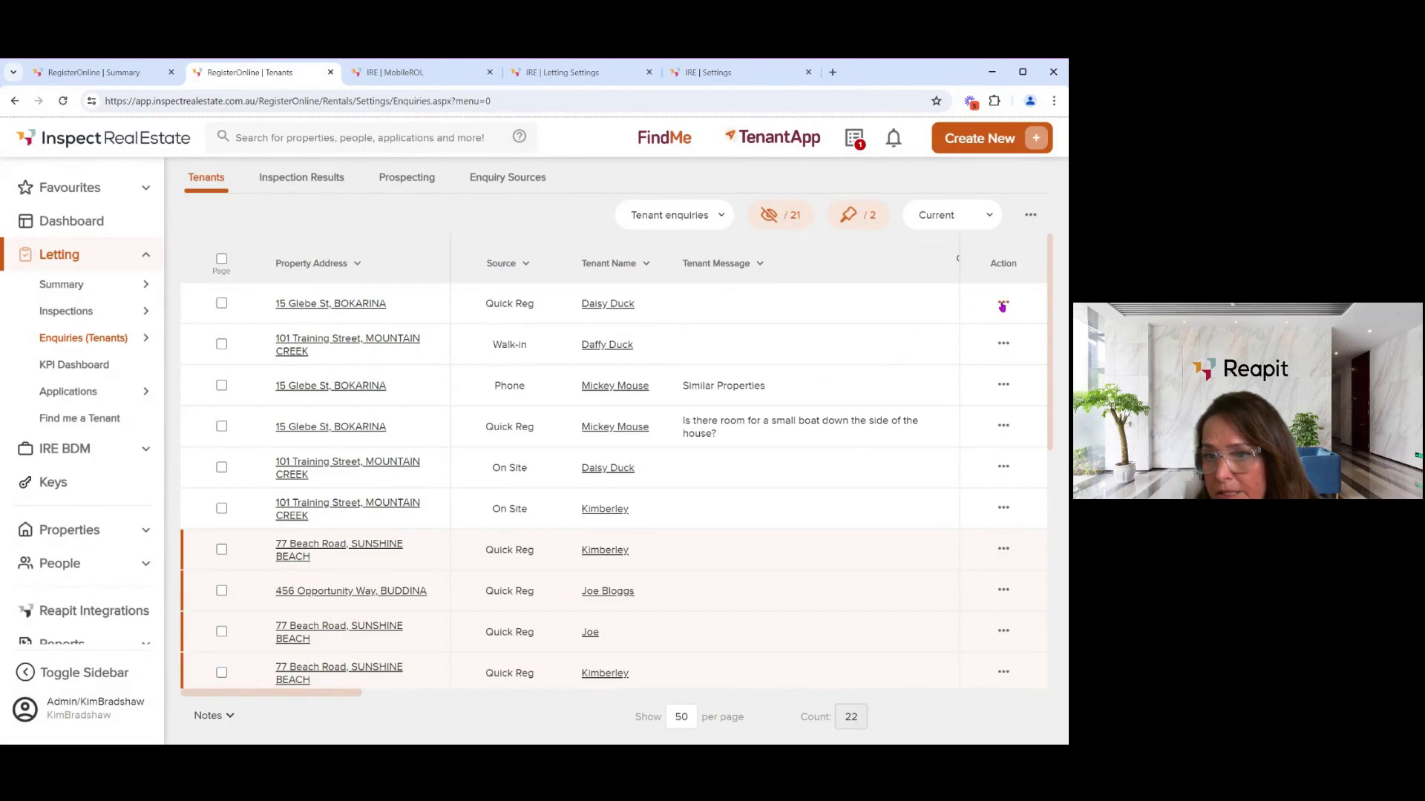
click(1002, 302)
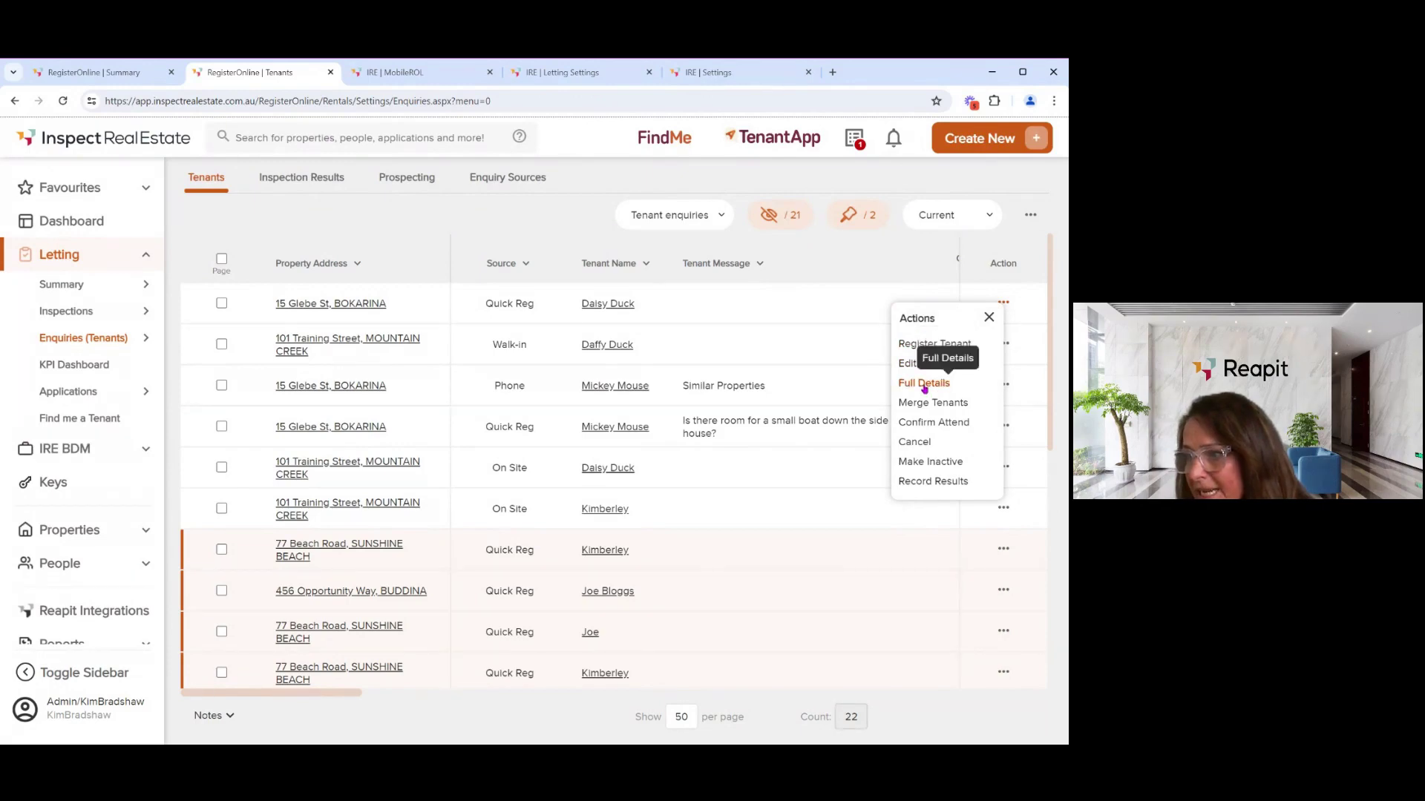
click(924, 384)
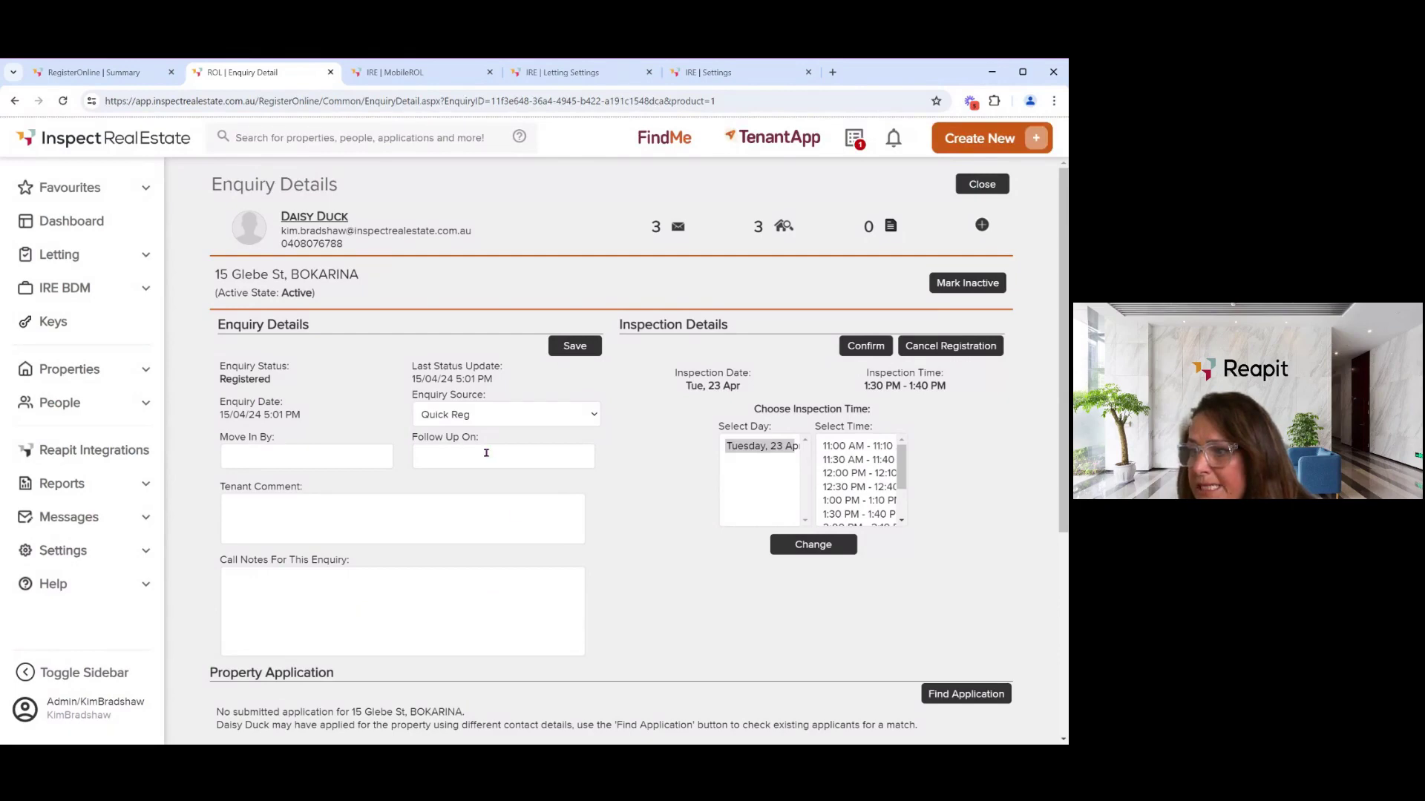
scroll(394, 497, down, 1)
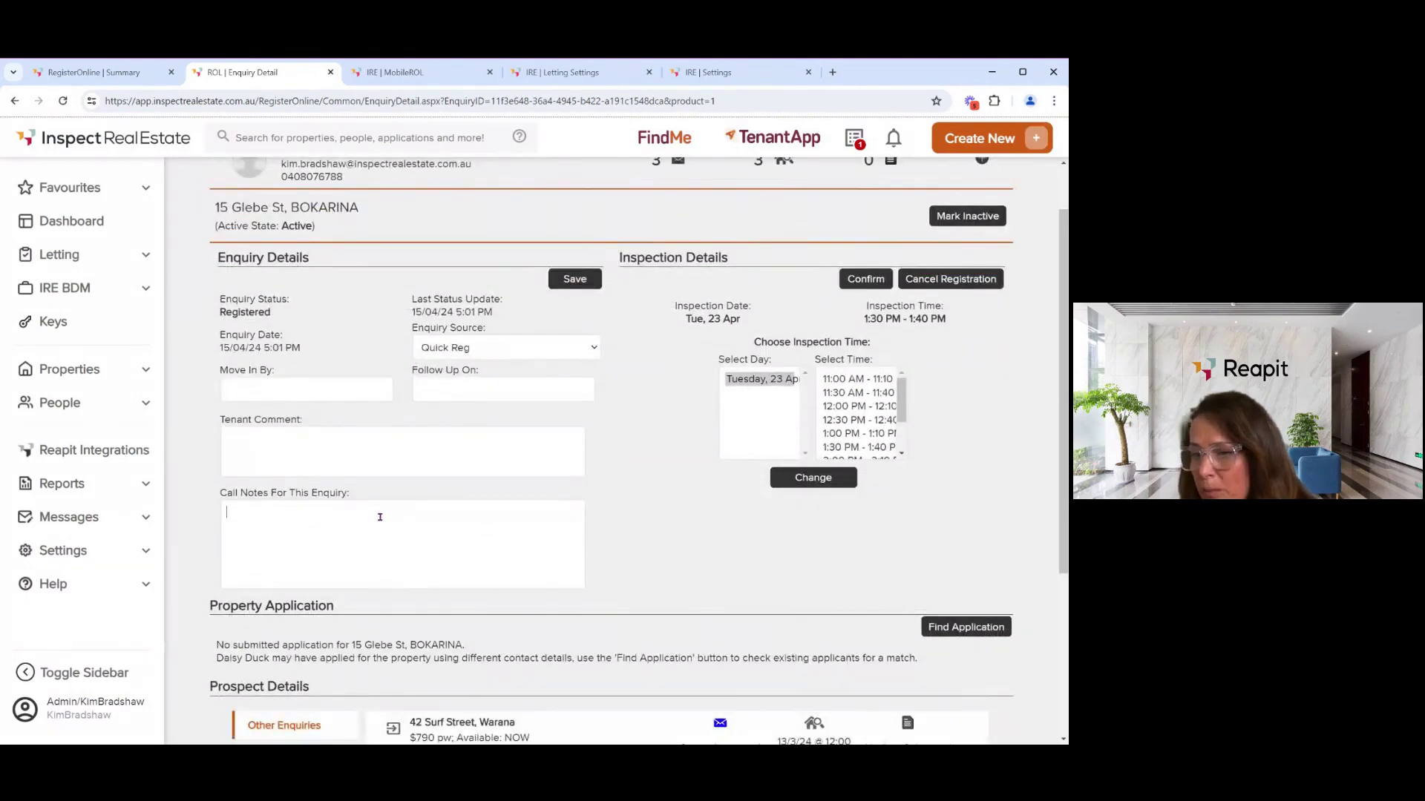
scroll(382, 518, down, 1)
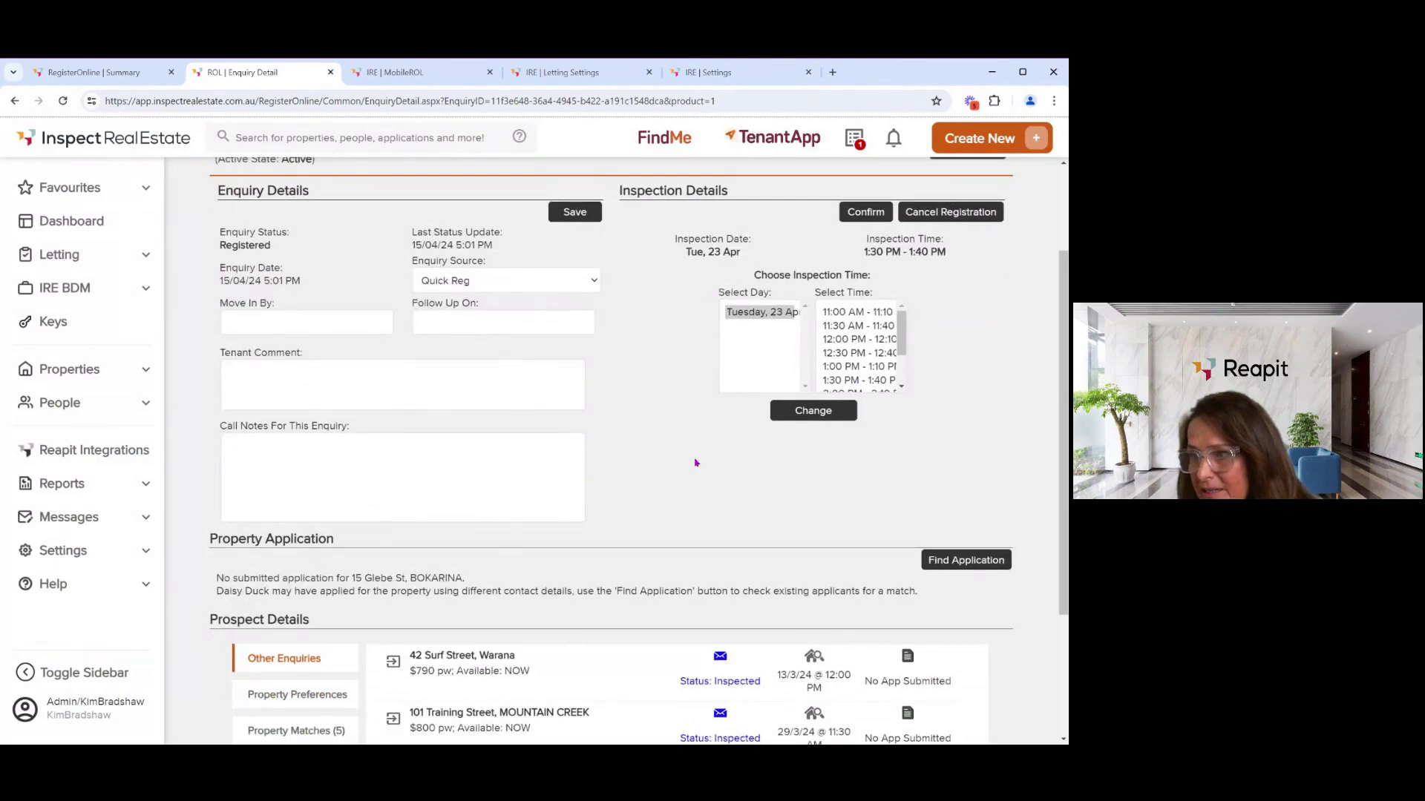
click(849, 327)
click(850, 340)
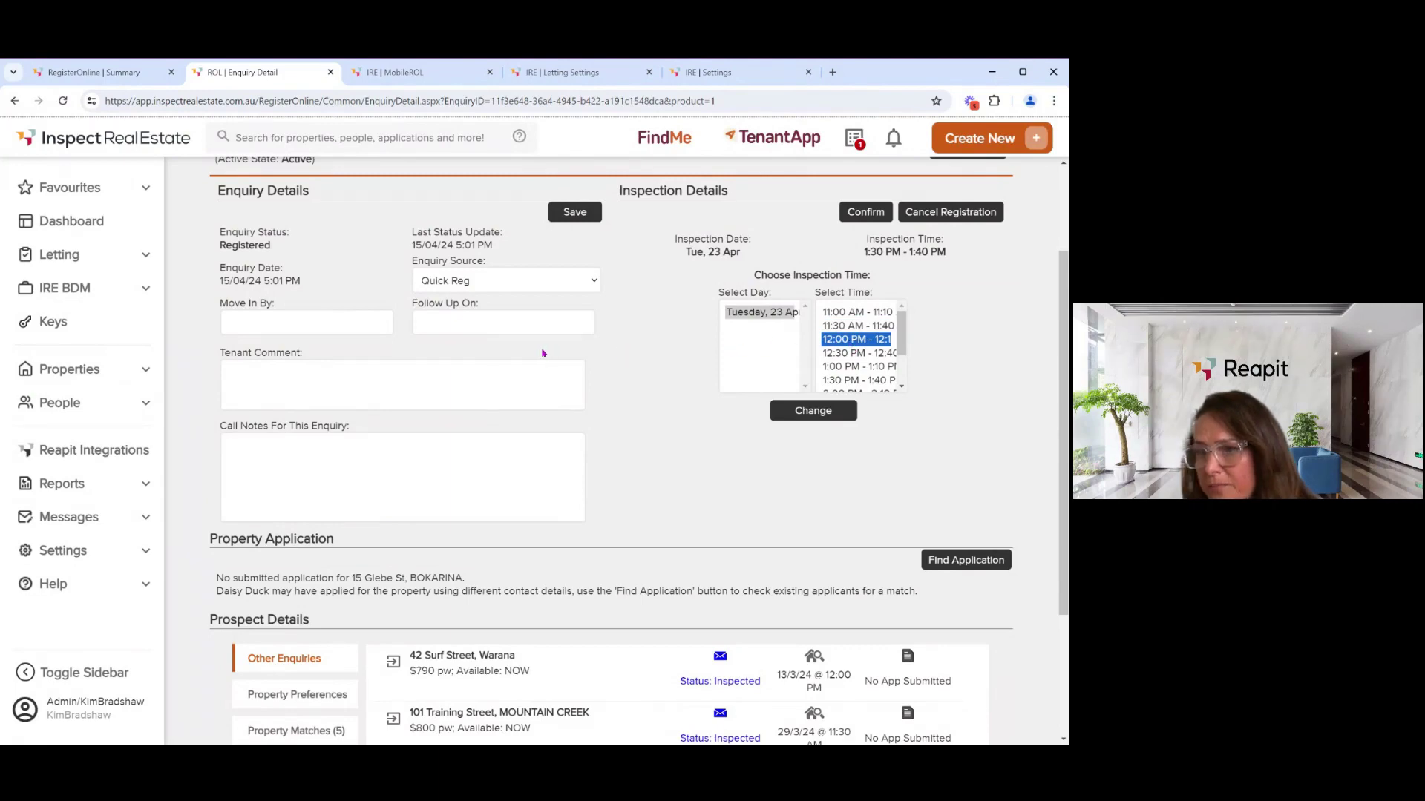
scroll(542, 353, up, 1)
scroll(542, 354, up, 2)
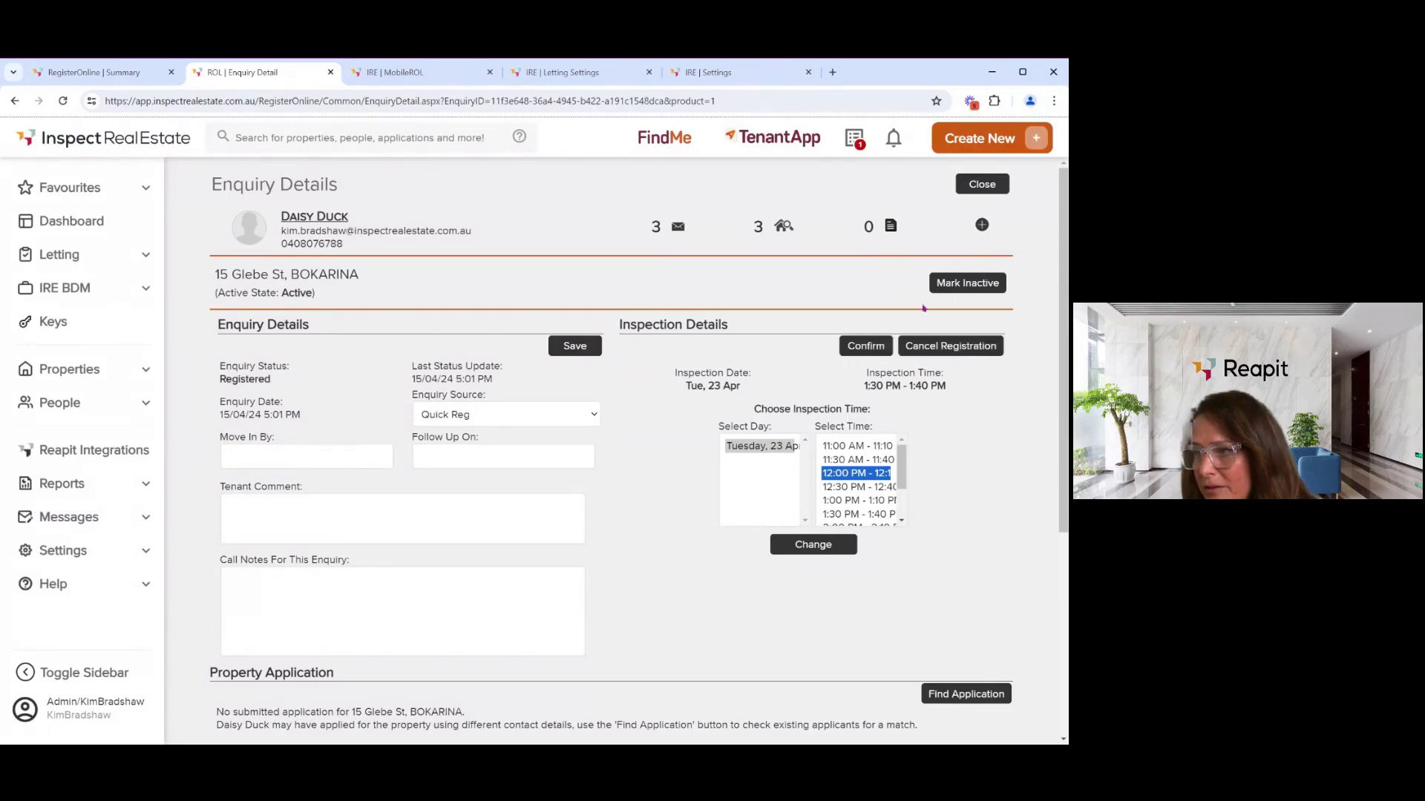
scroll(494, 397, down, 3)
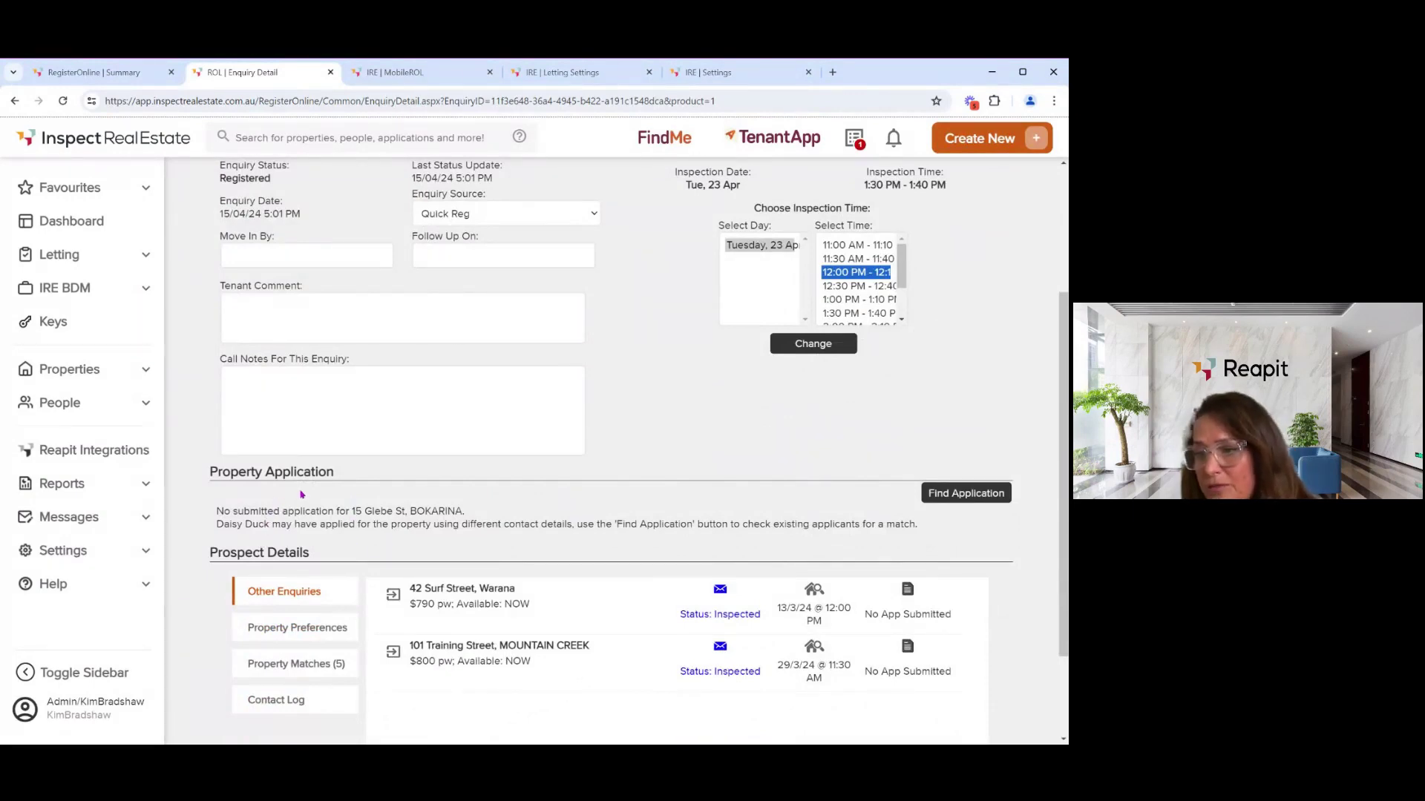
scroll(302, 494, up, 1)
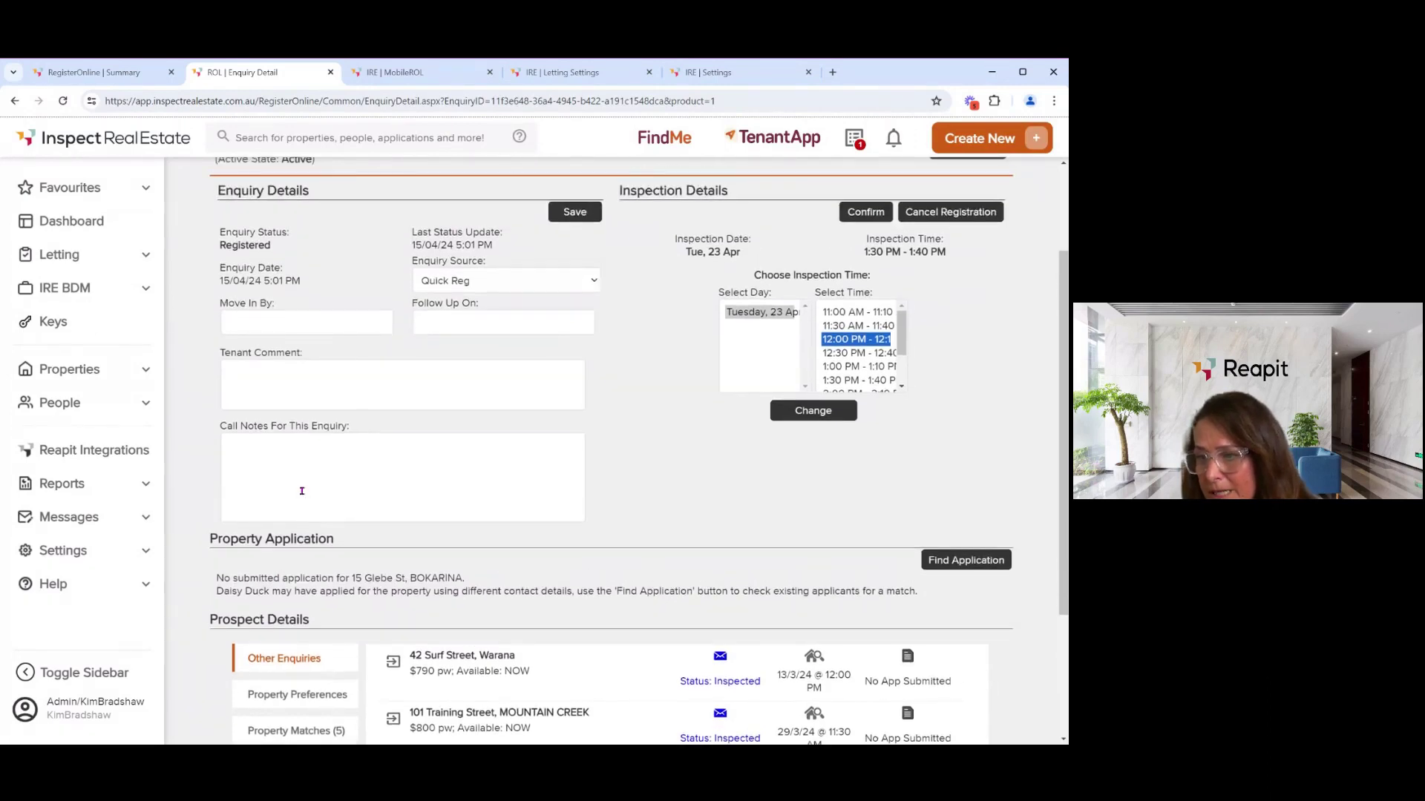
scroll(302, 497, down, 1)
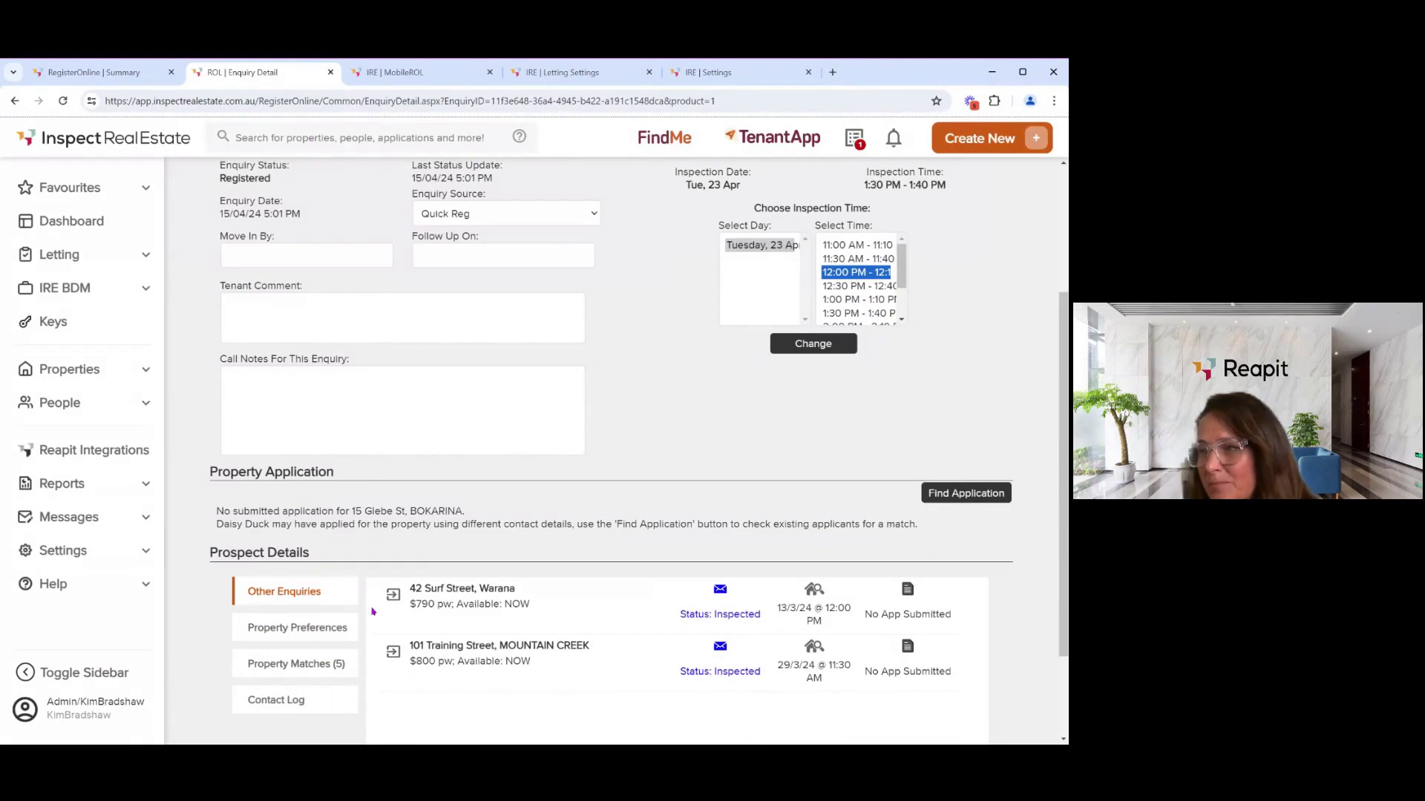
scroll(375, 607, up, 2)
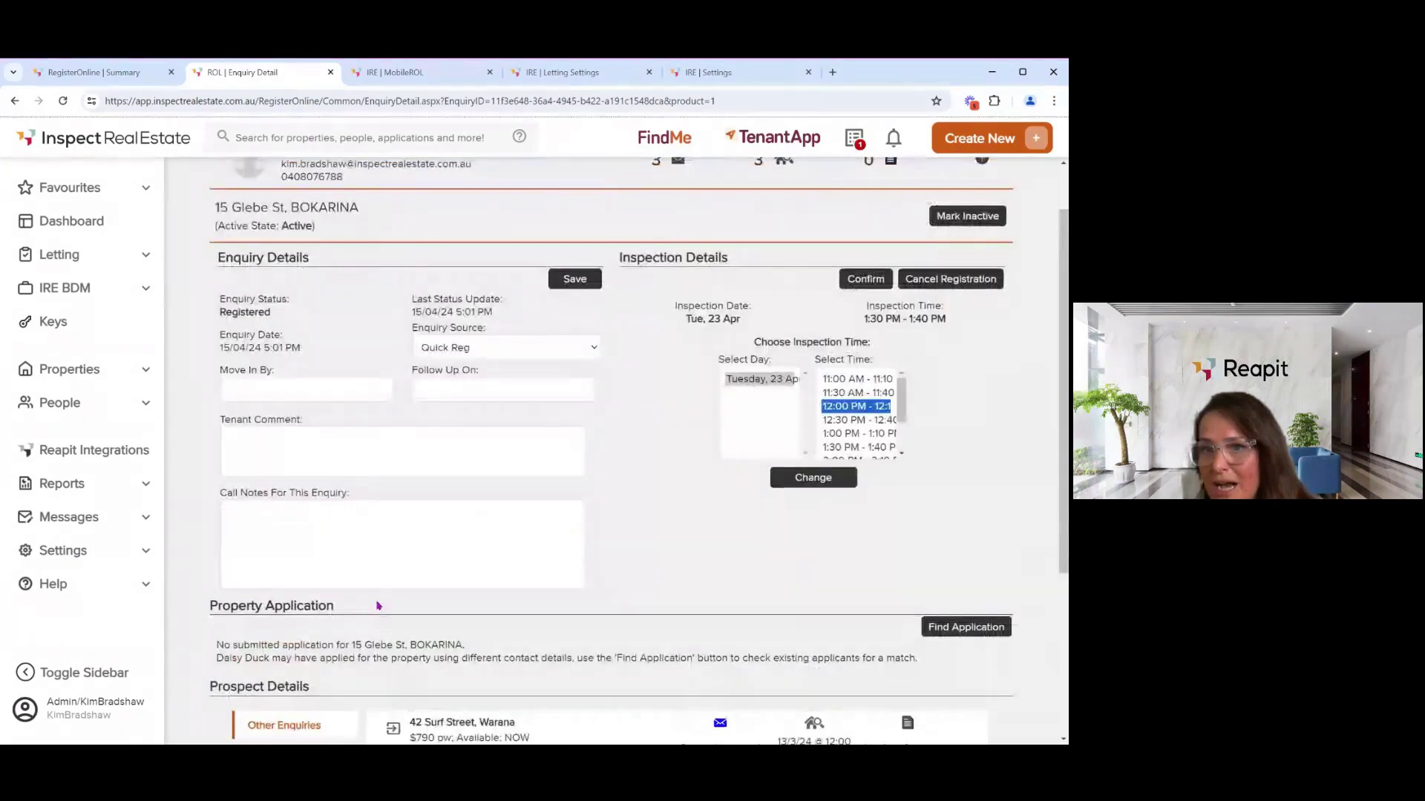
scroll(360, 534, up, 1)
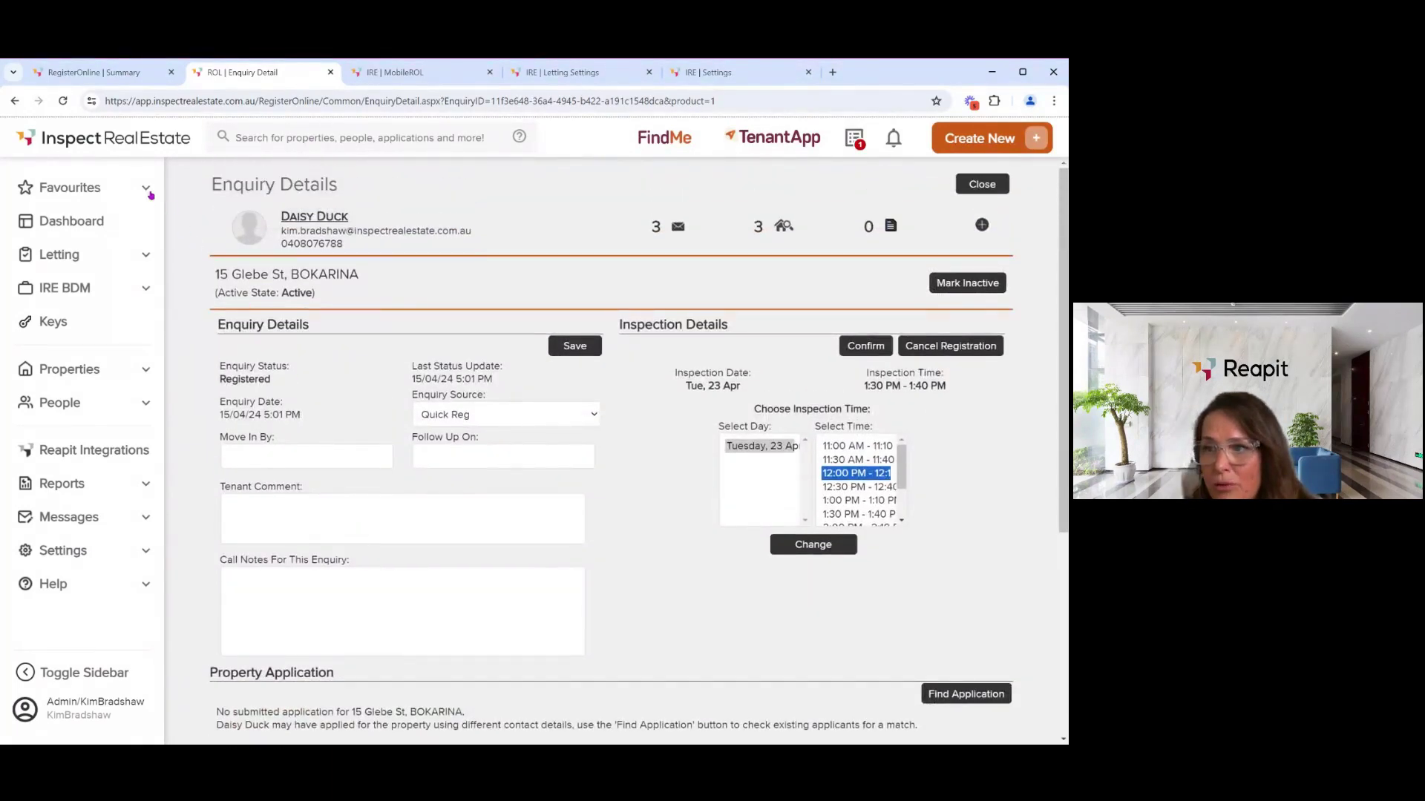
- Go back to the 22-enquiry Tenants list and check the first row's Actions menu
click(27, 111)
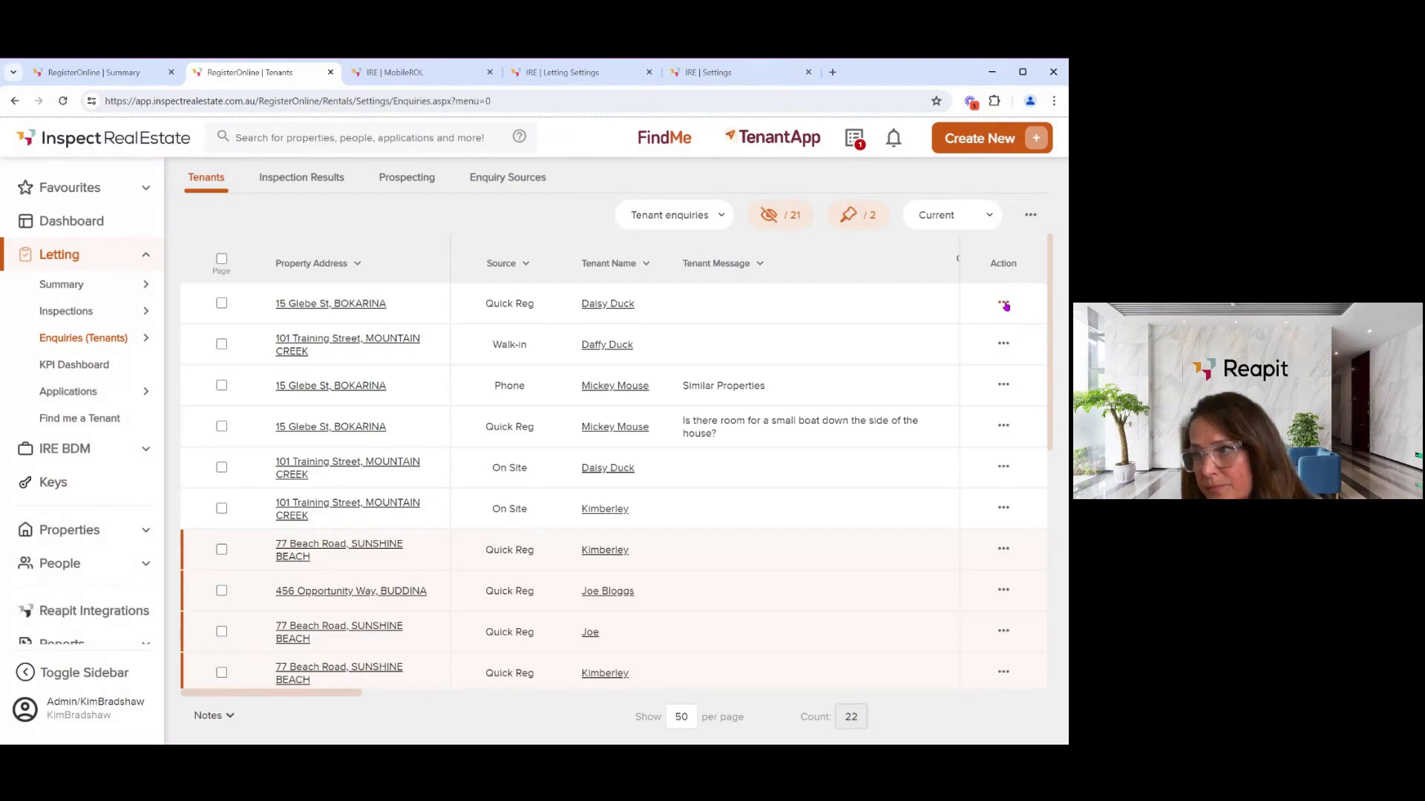
click(1004, 304)
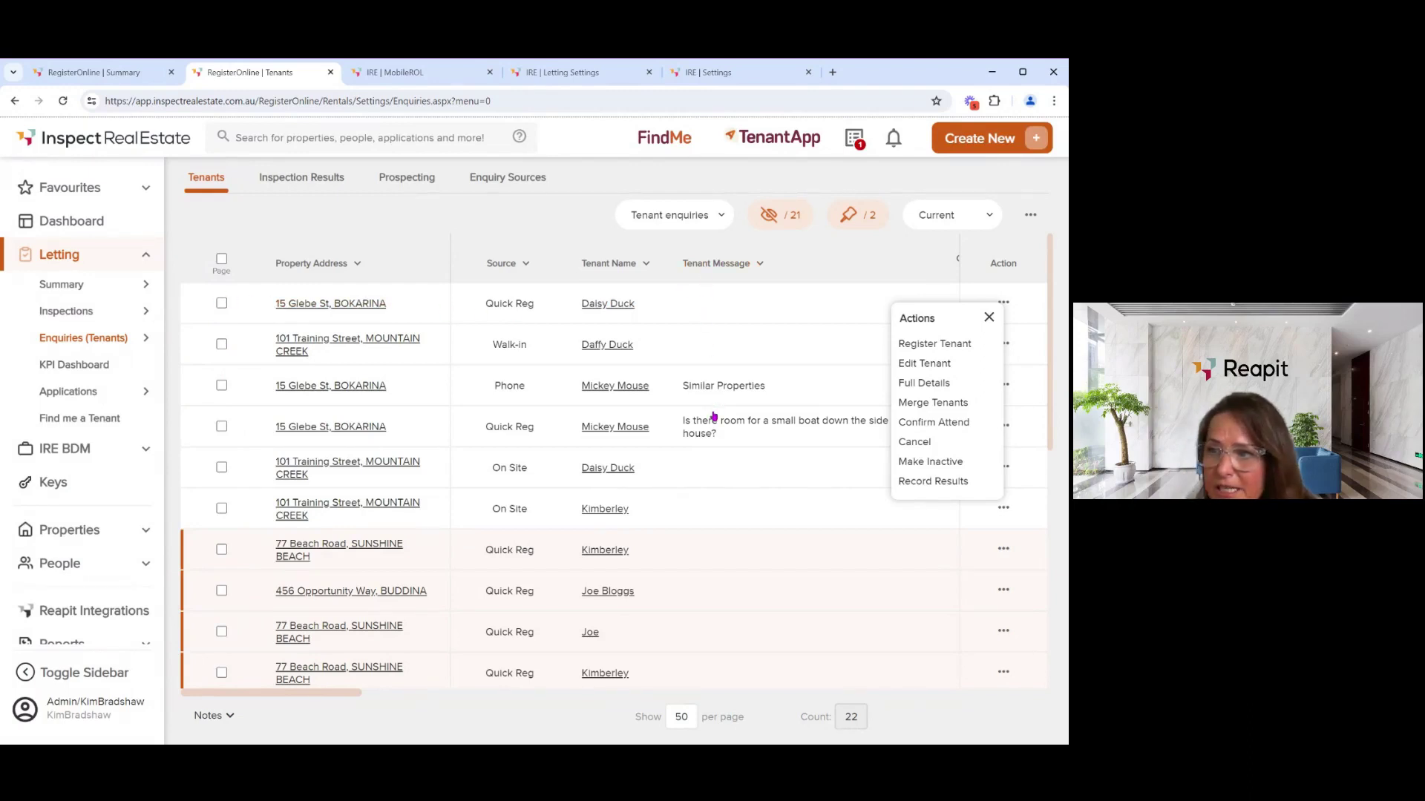
click(990, 319)
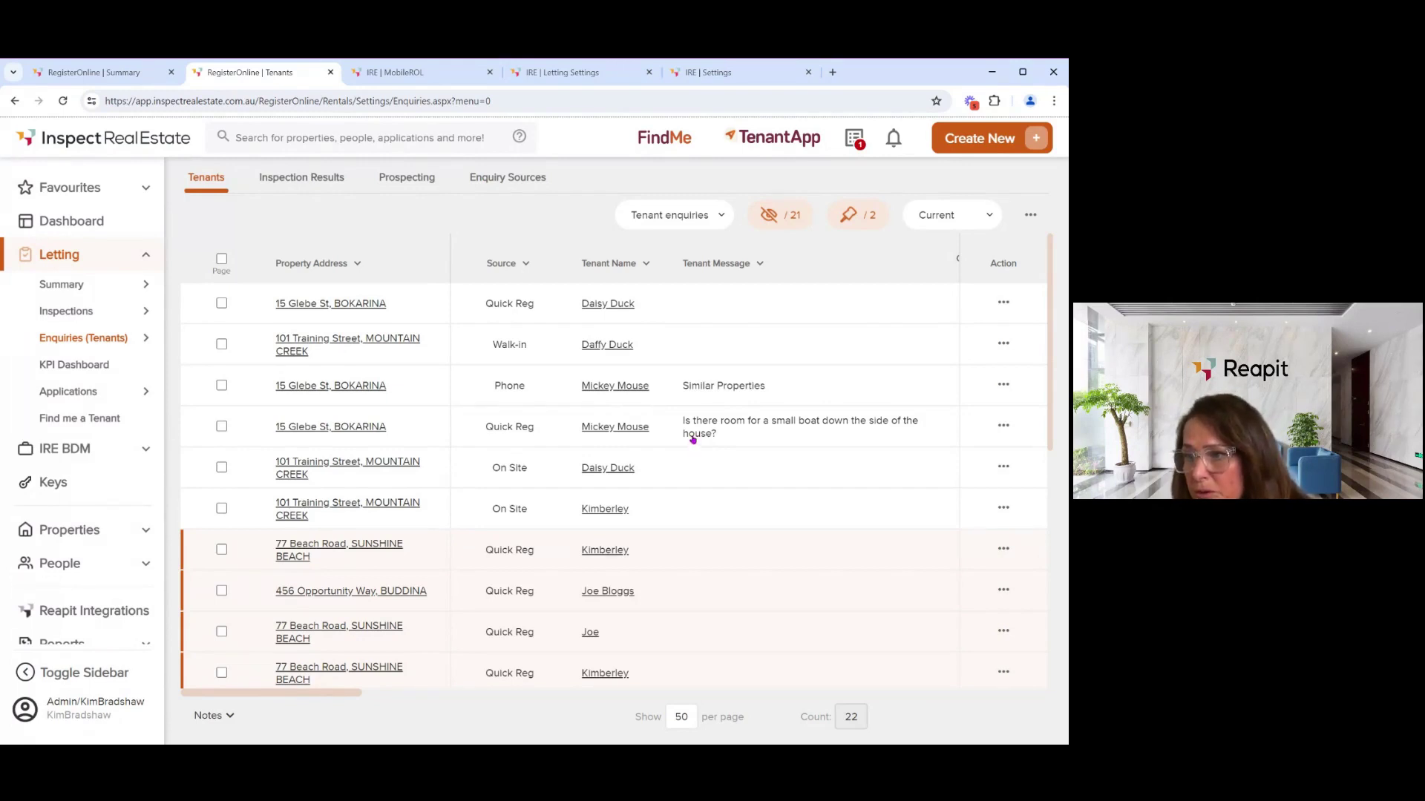
click(633, 437)
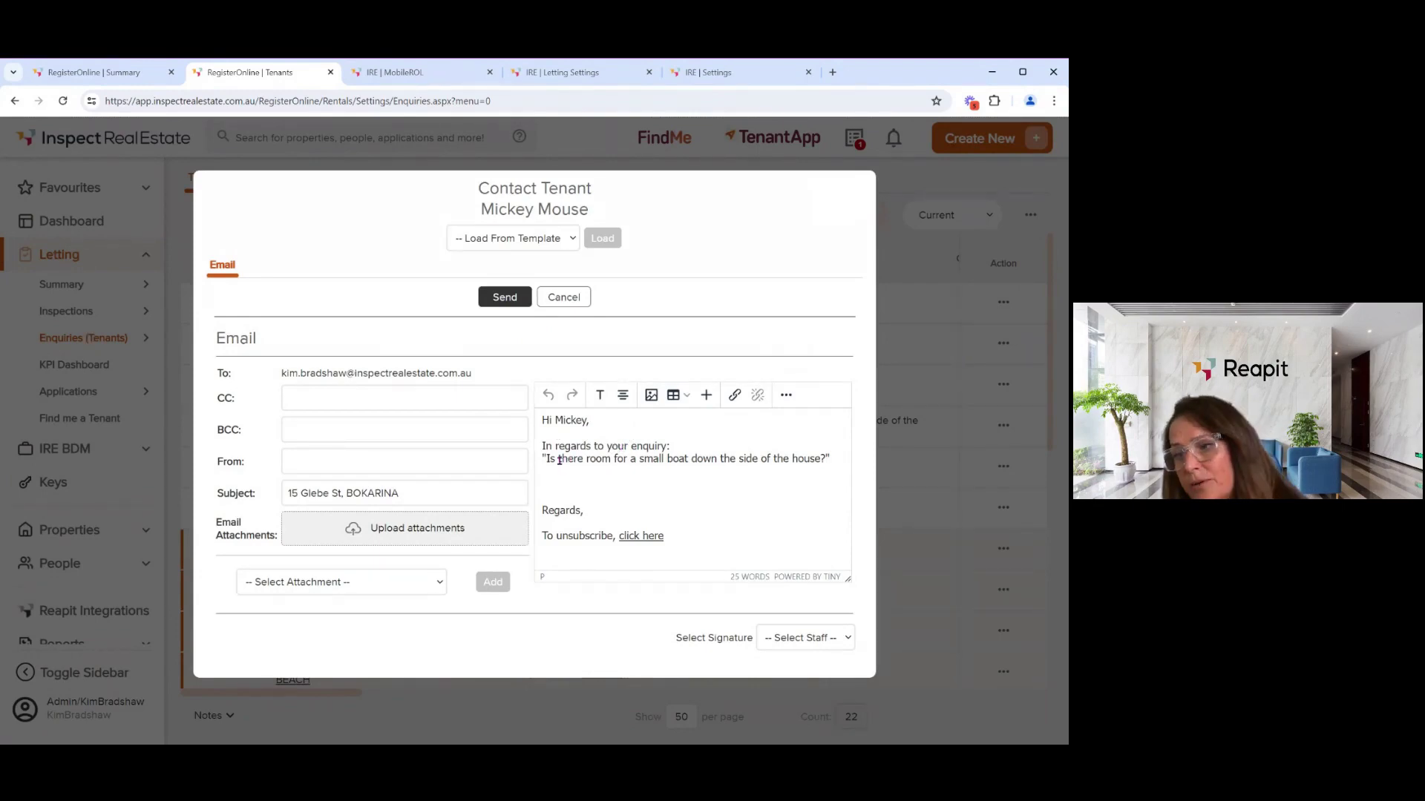
drag(558, 460, 782, 454)
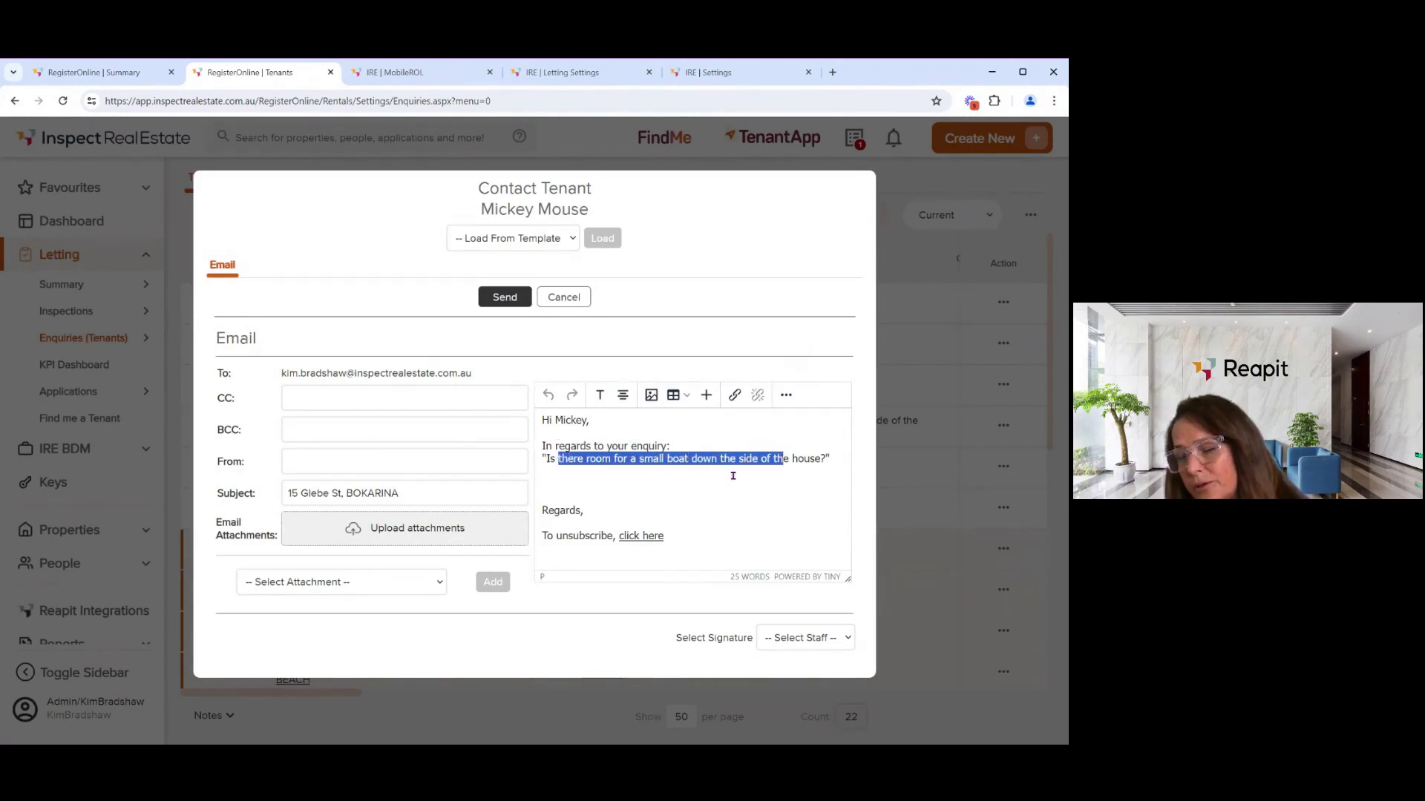
click(564, 485)
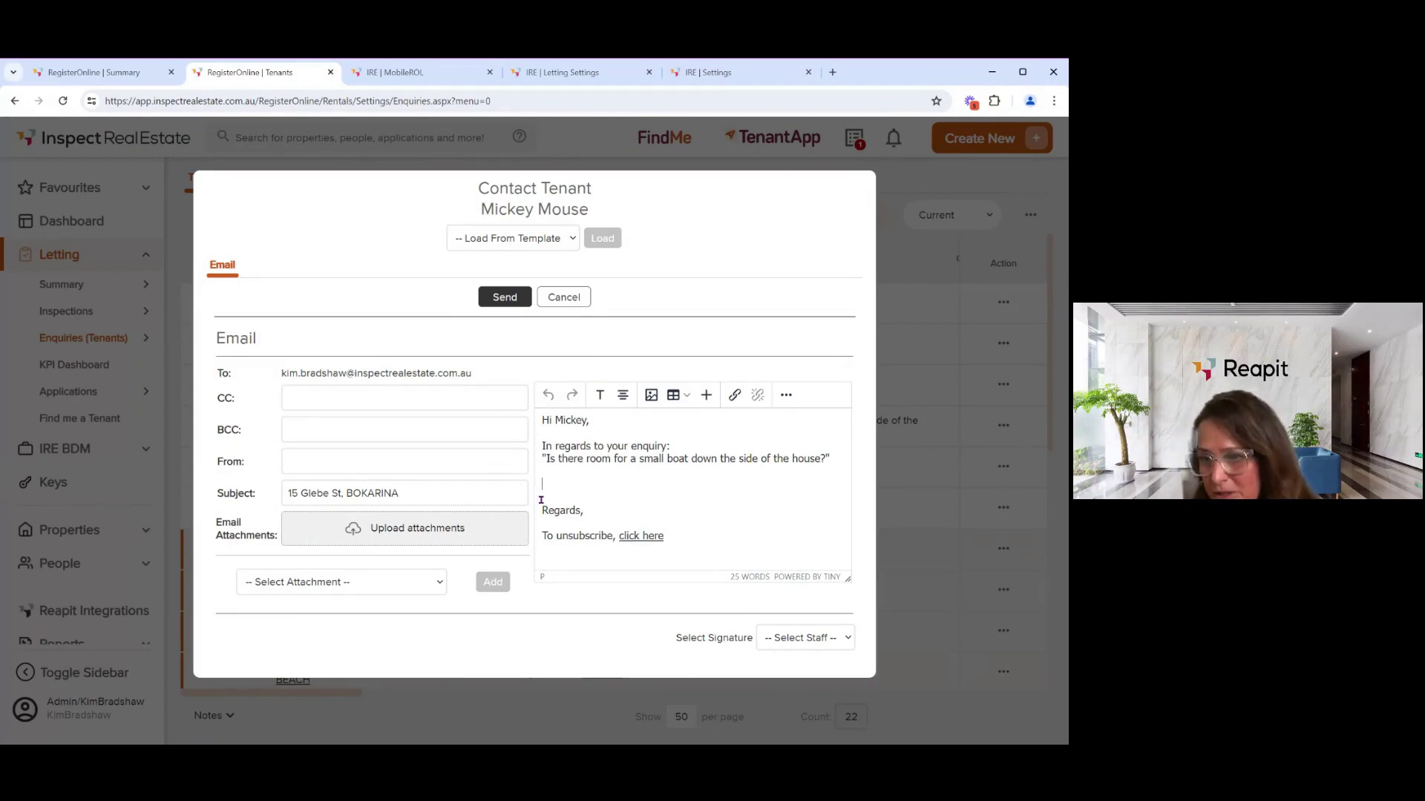
click(572, 304)
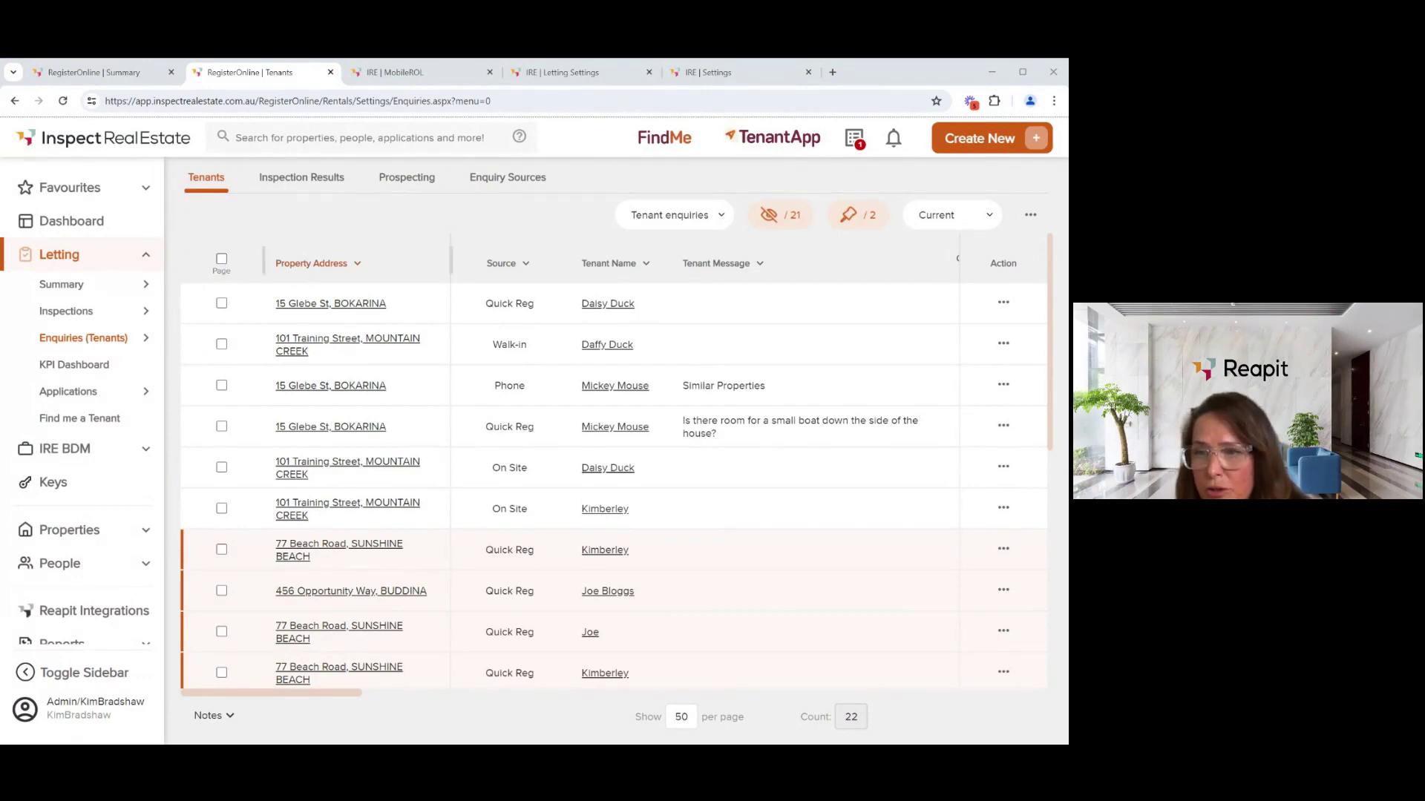
click(315, 267)
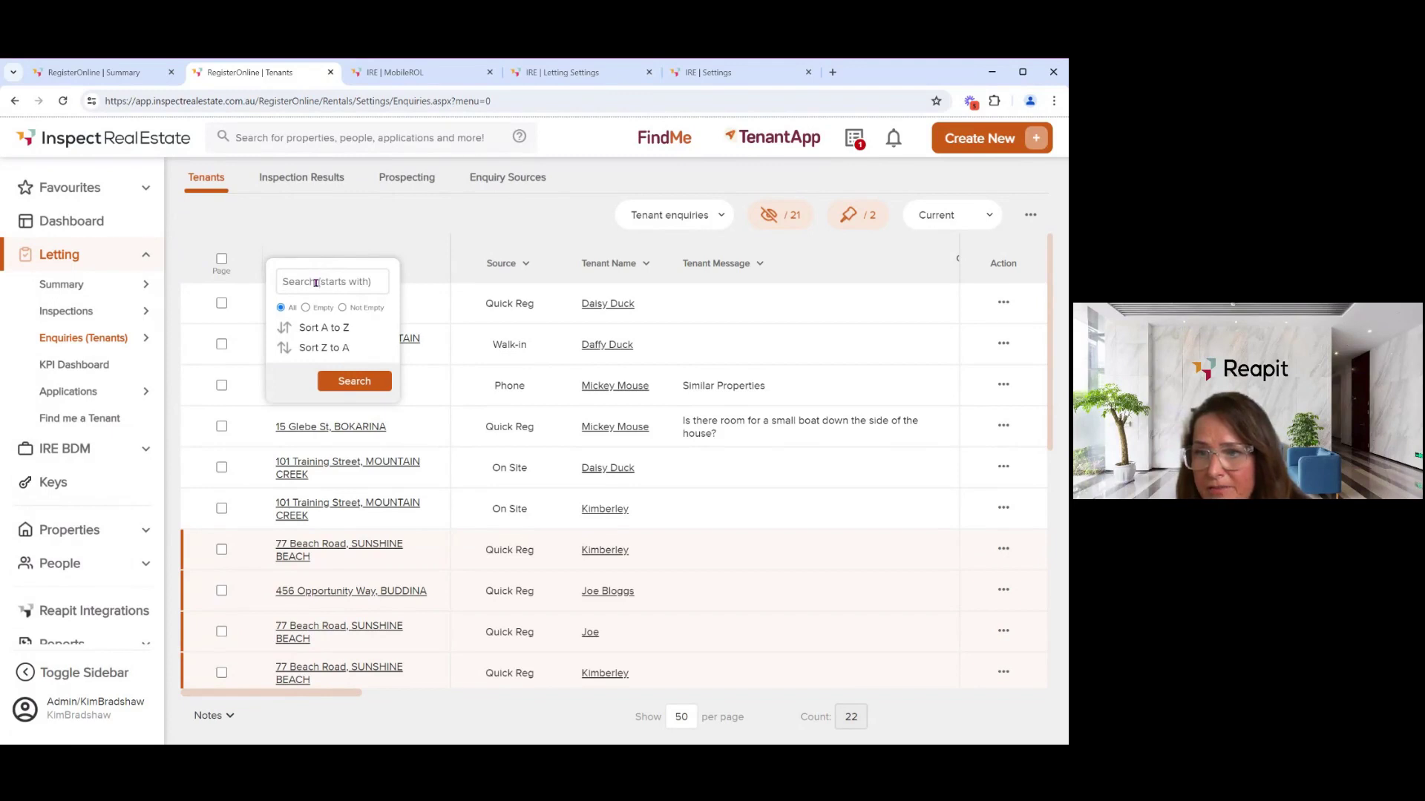
click(322, 221)
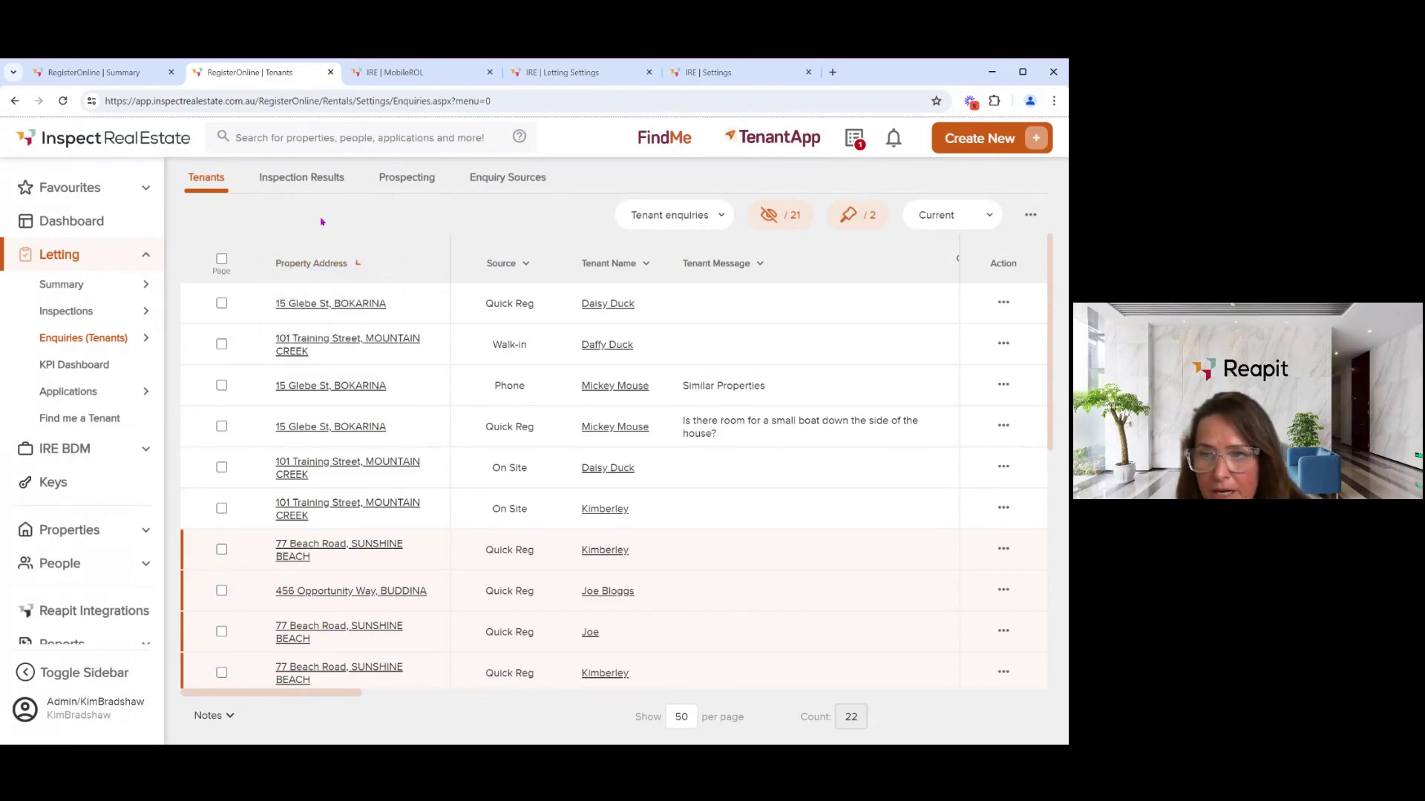
click(222, 259)
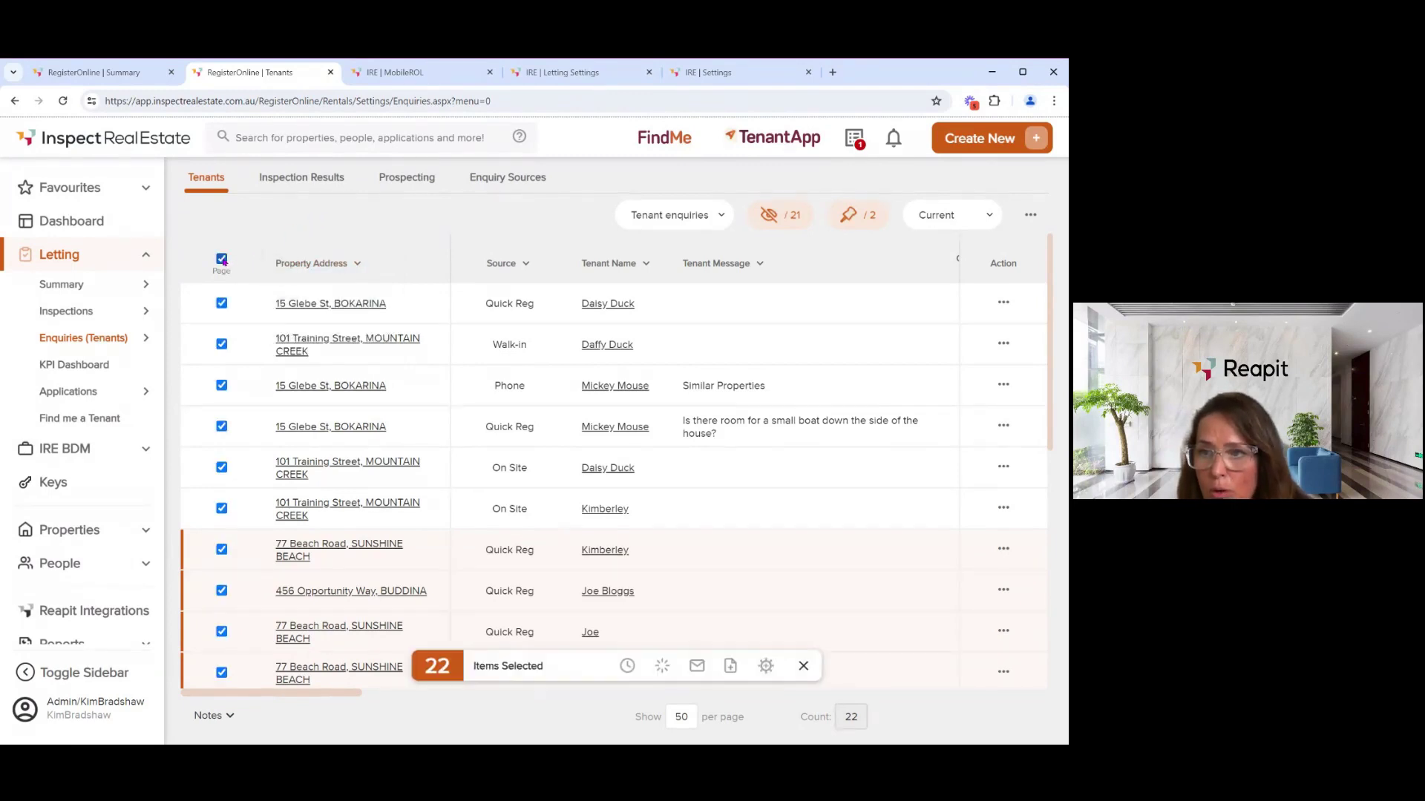
click(223, 302)
click(222, 302)
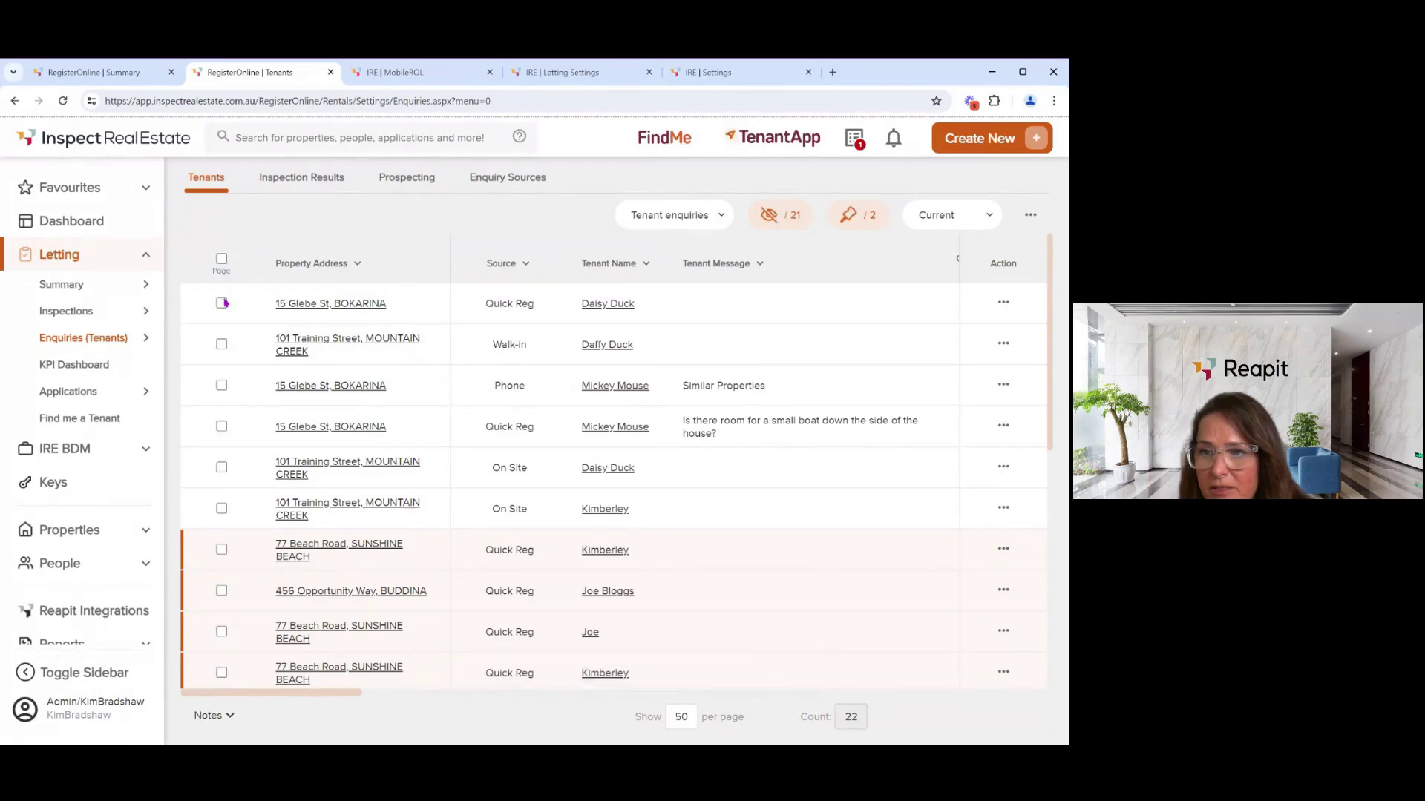
click(221, 343)
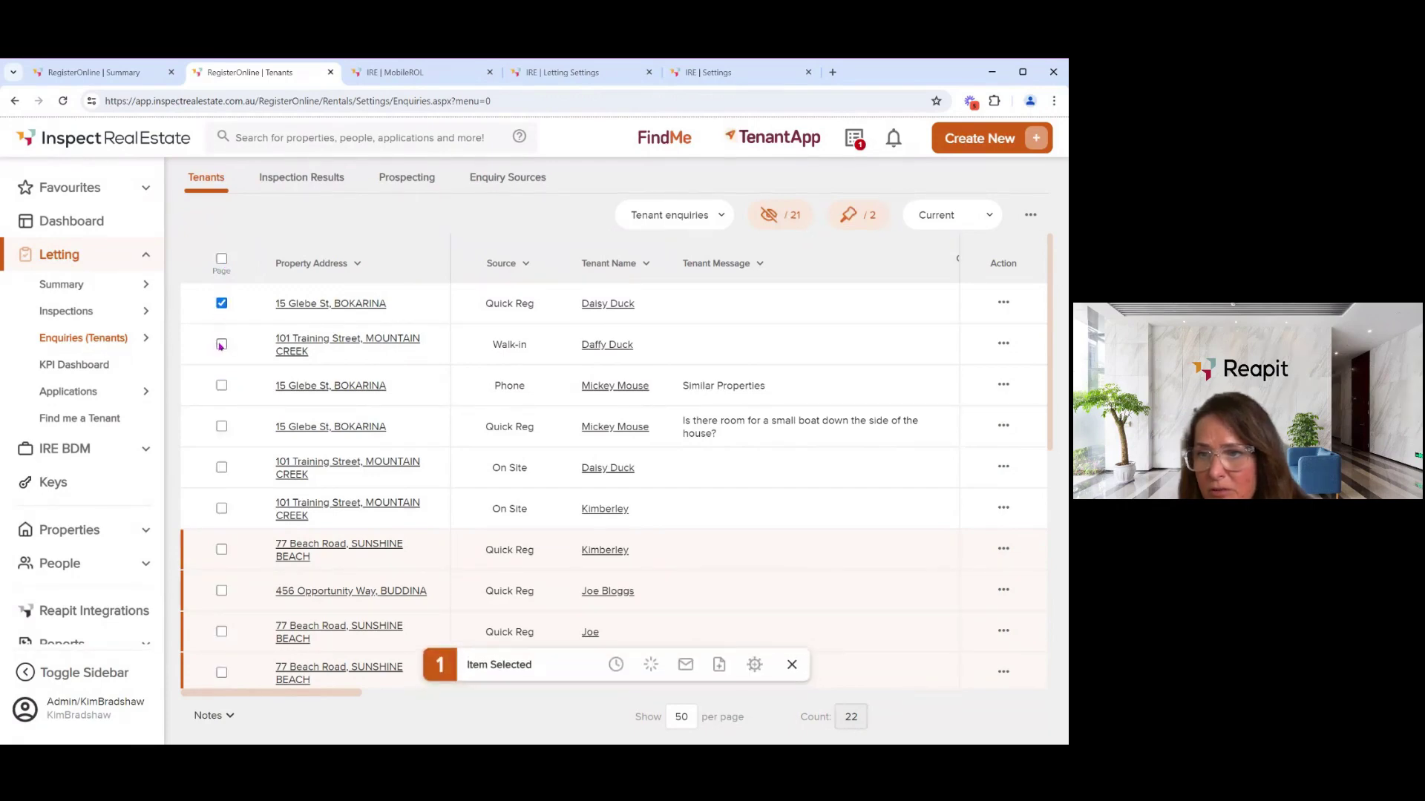
click(222, 383)
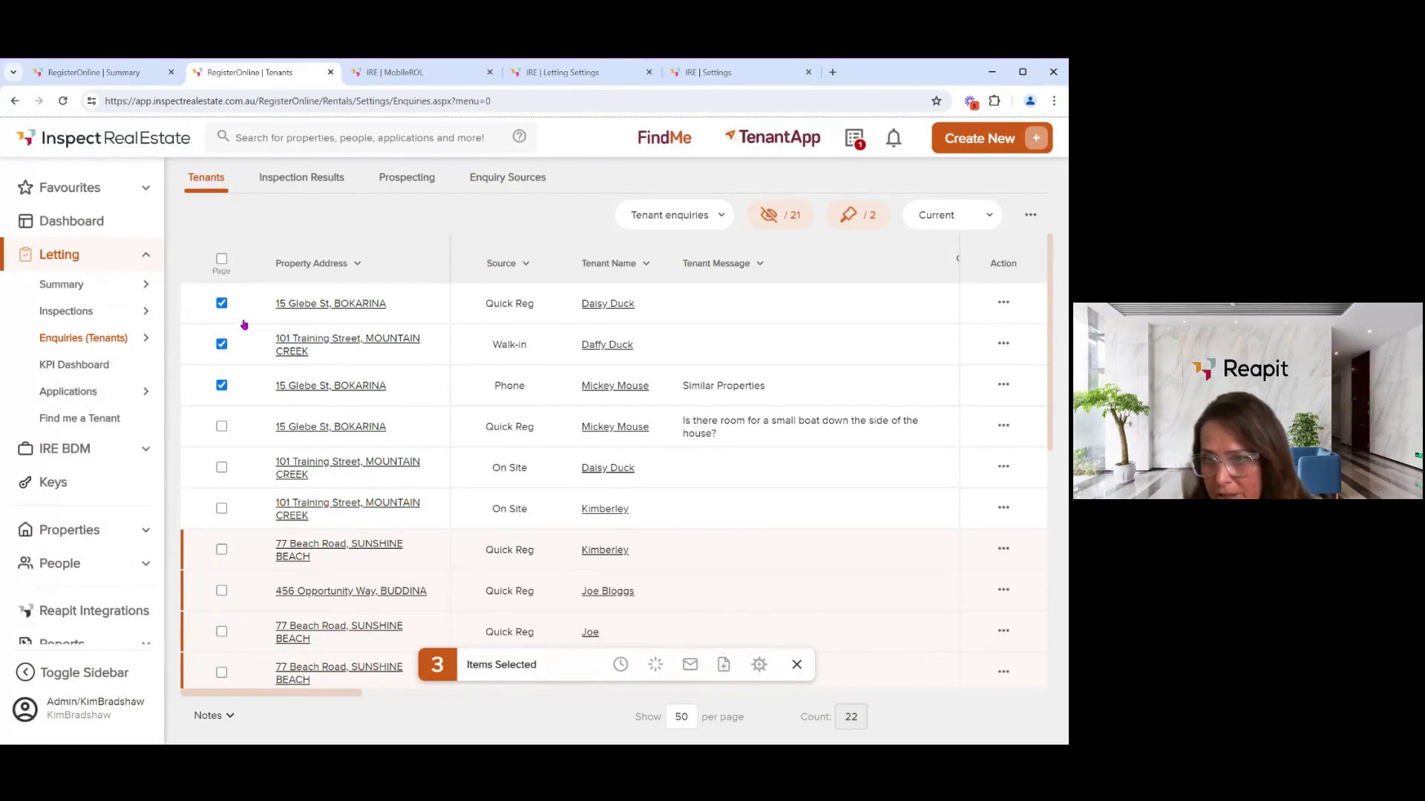
click(221, 303)
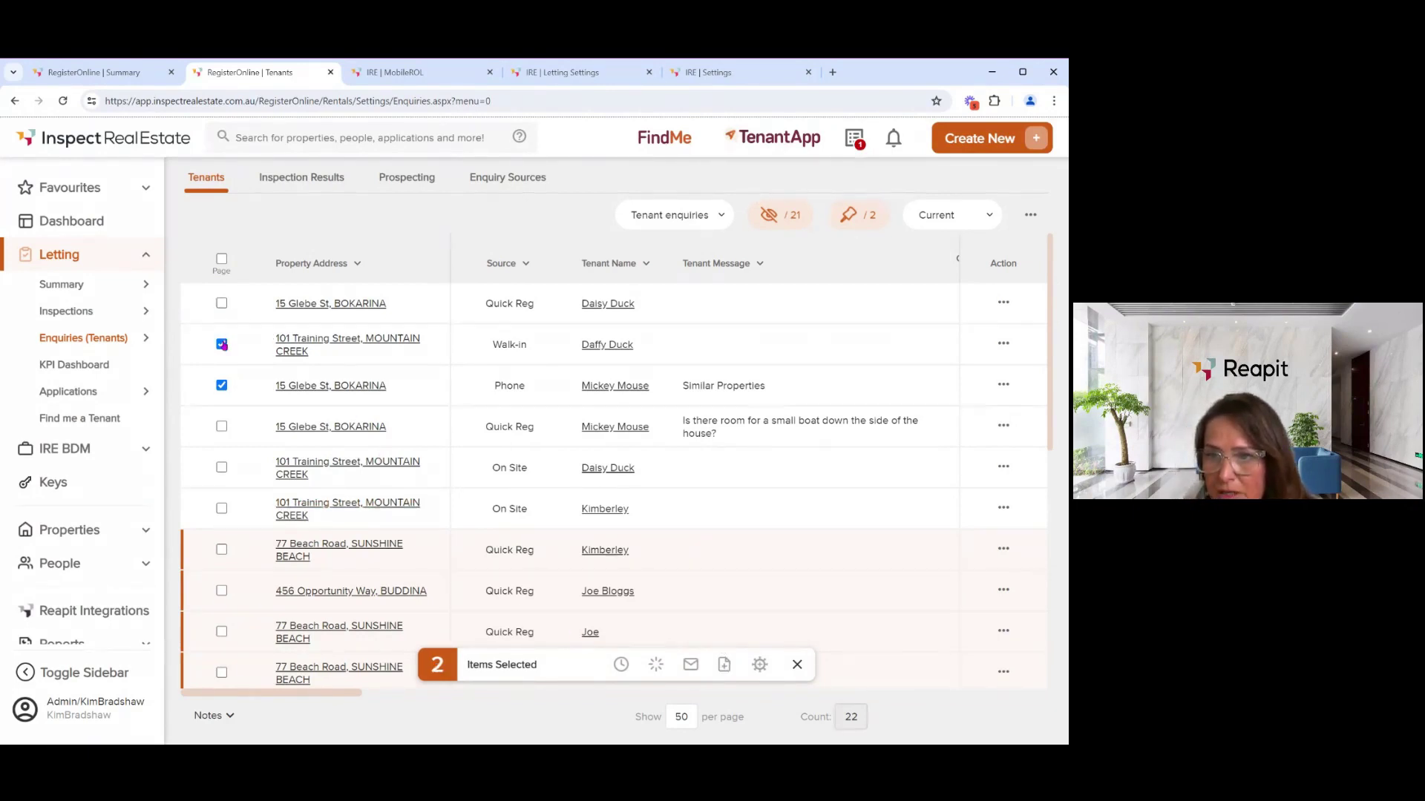
click(222, 344)
click(221, 385)
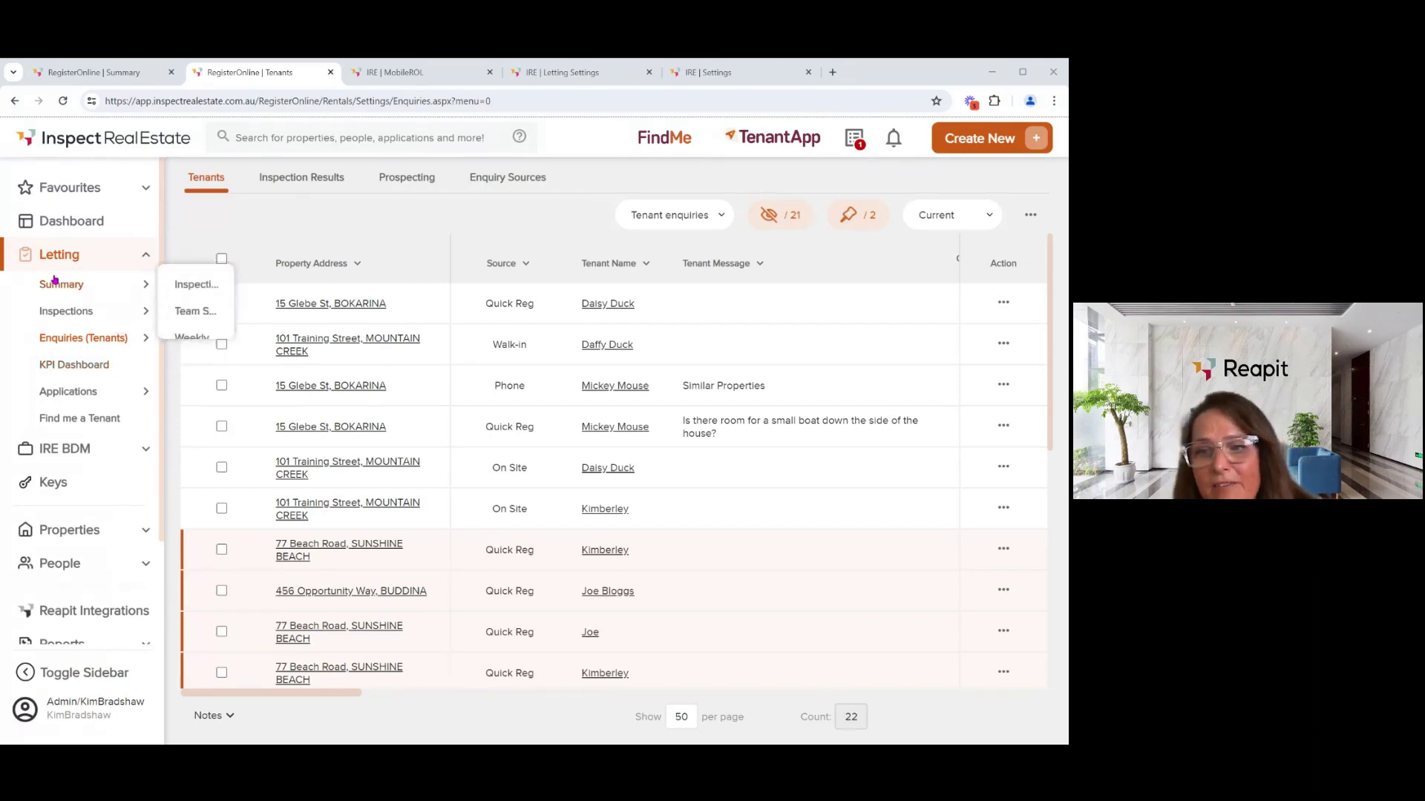
- Open Letting > Inspections and switch the filter from All (90 days) back to Future
click(55, 312)
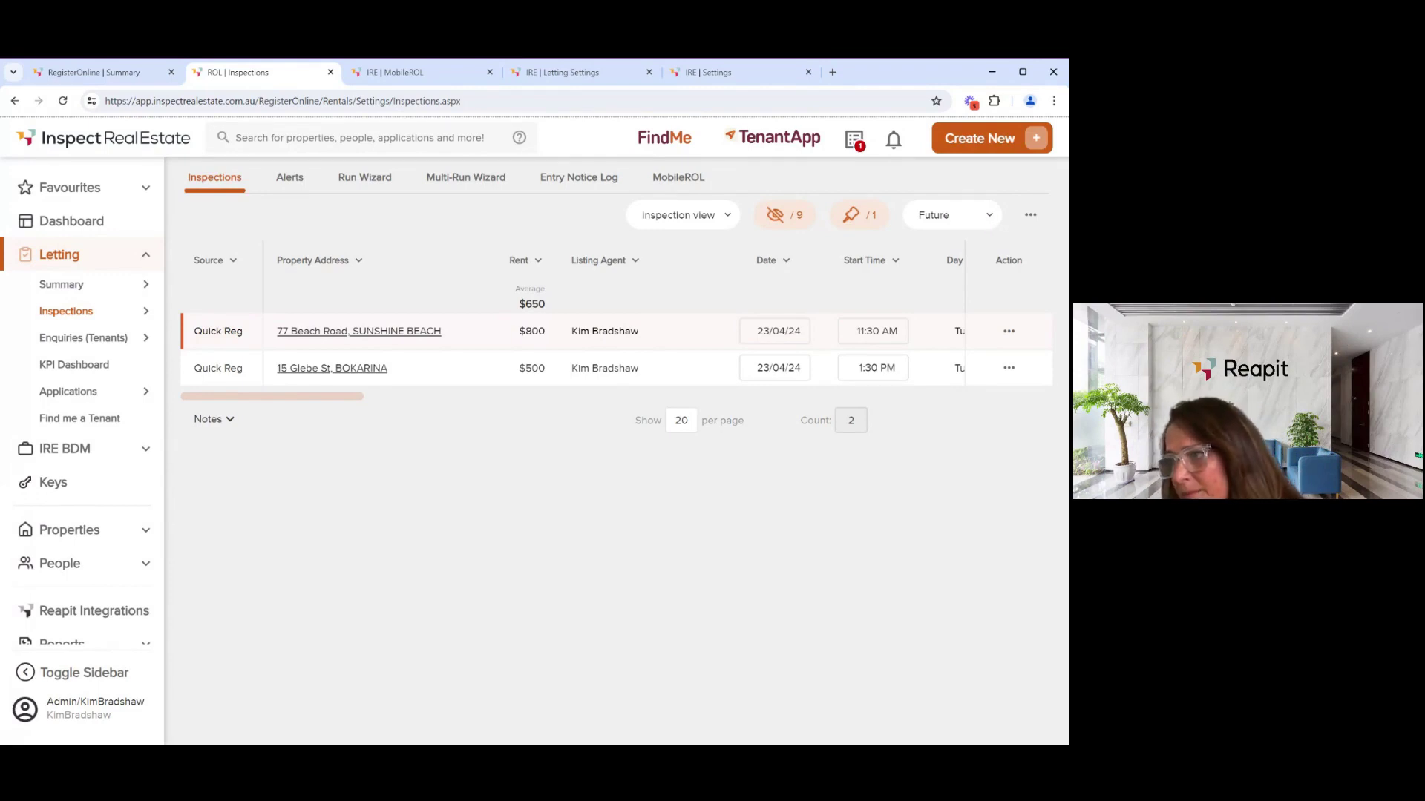
click(976, 266)
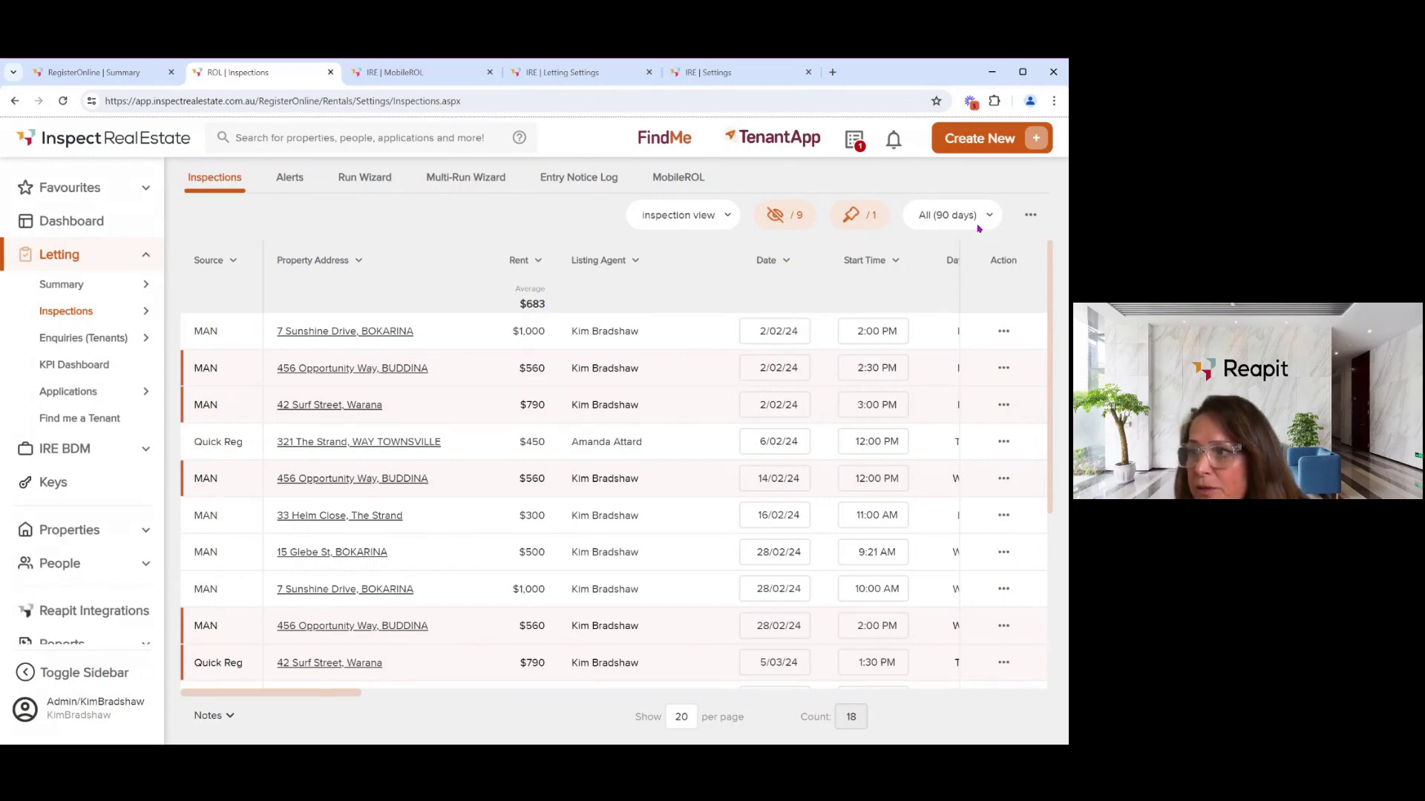
click(936, 242)
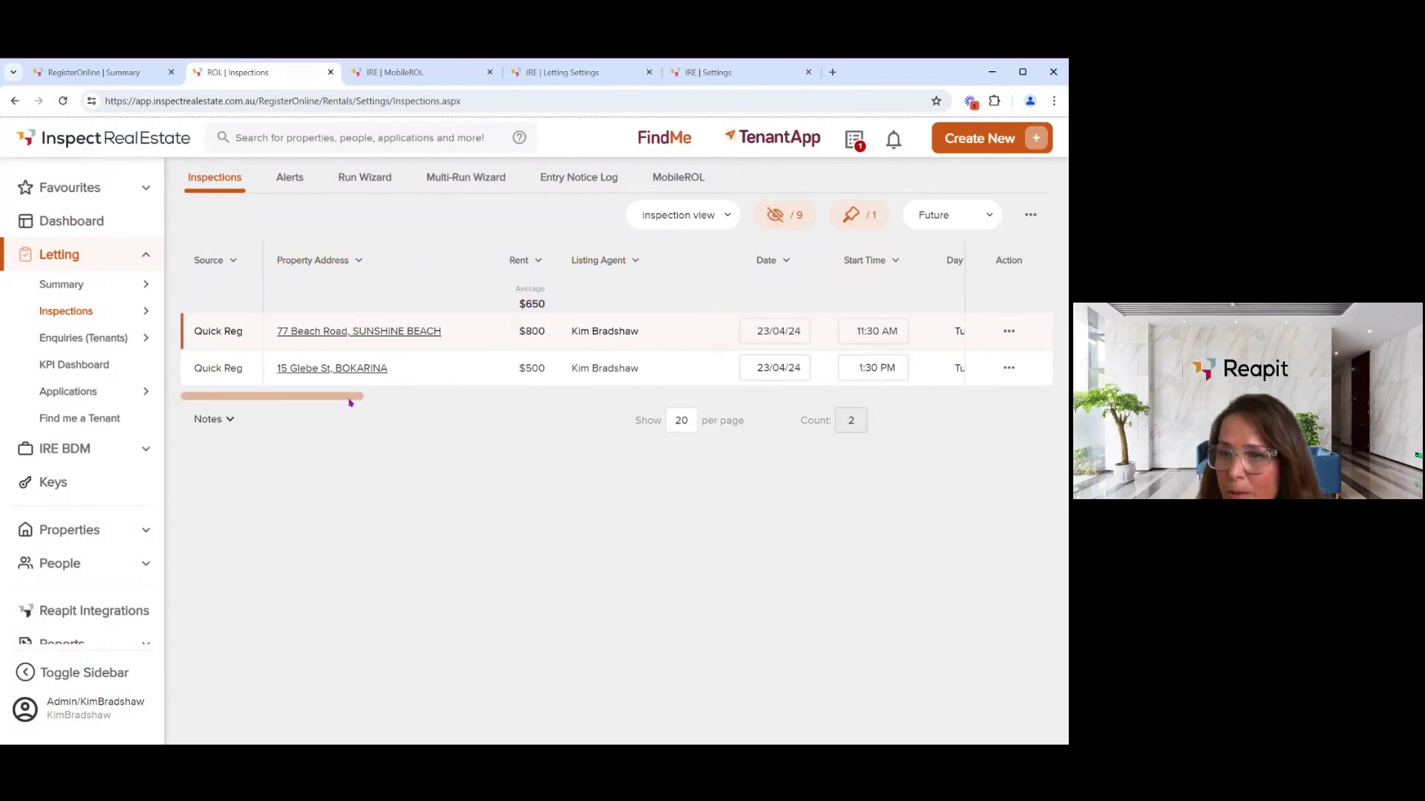
drag(350, 401, 355, 404)
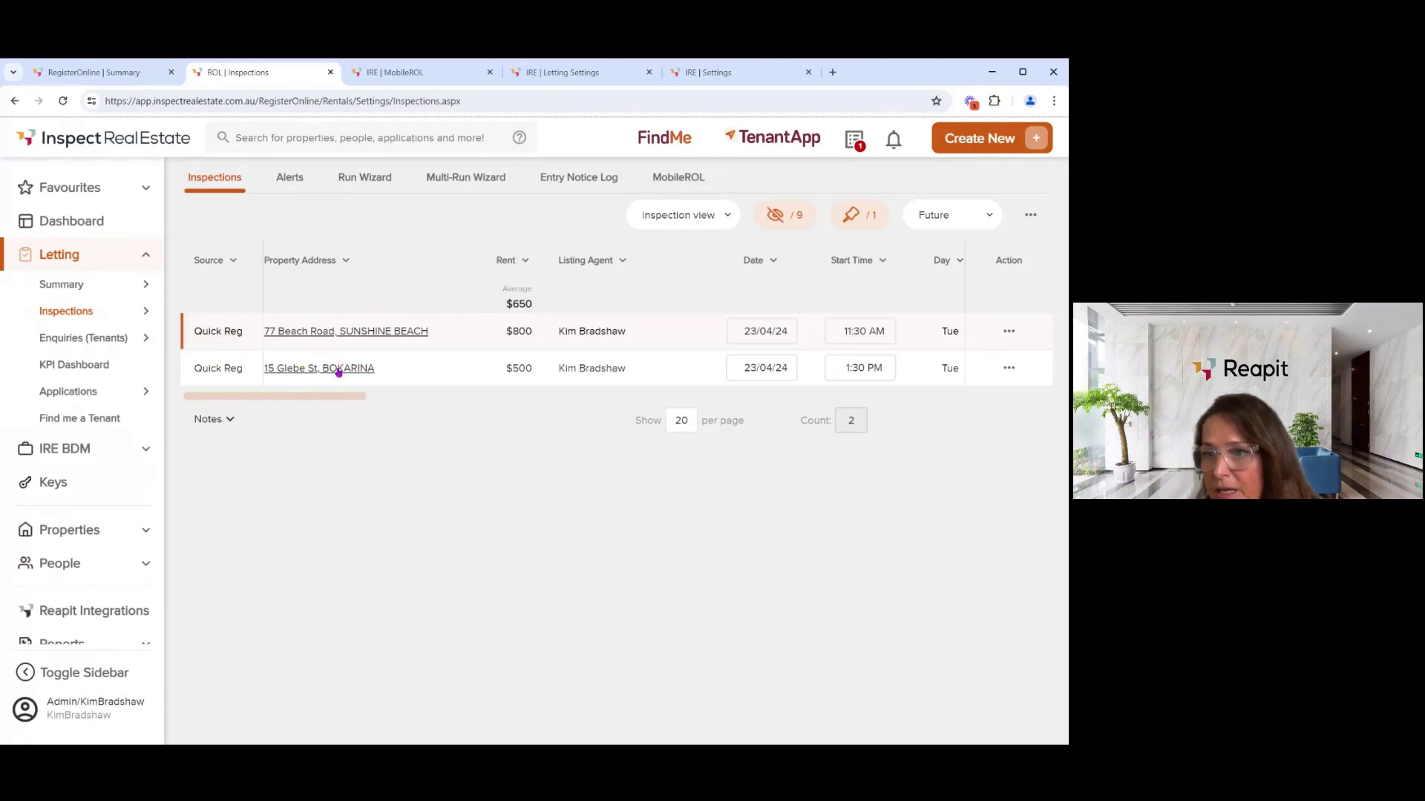
drag(343, 398, 361, 401)
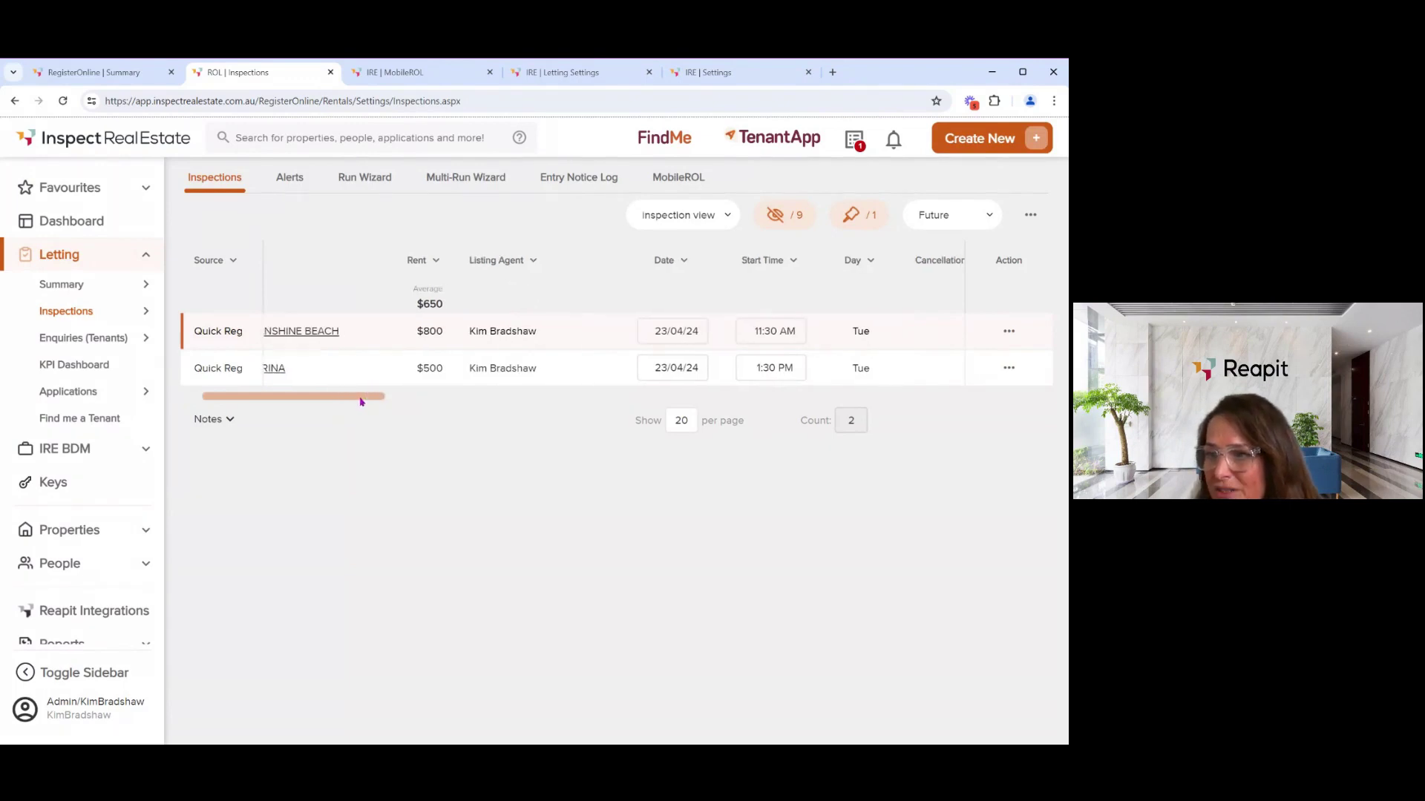
click(673, 331)
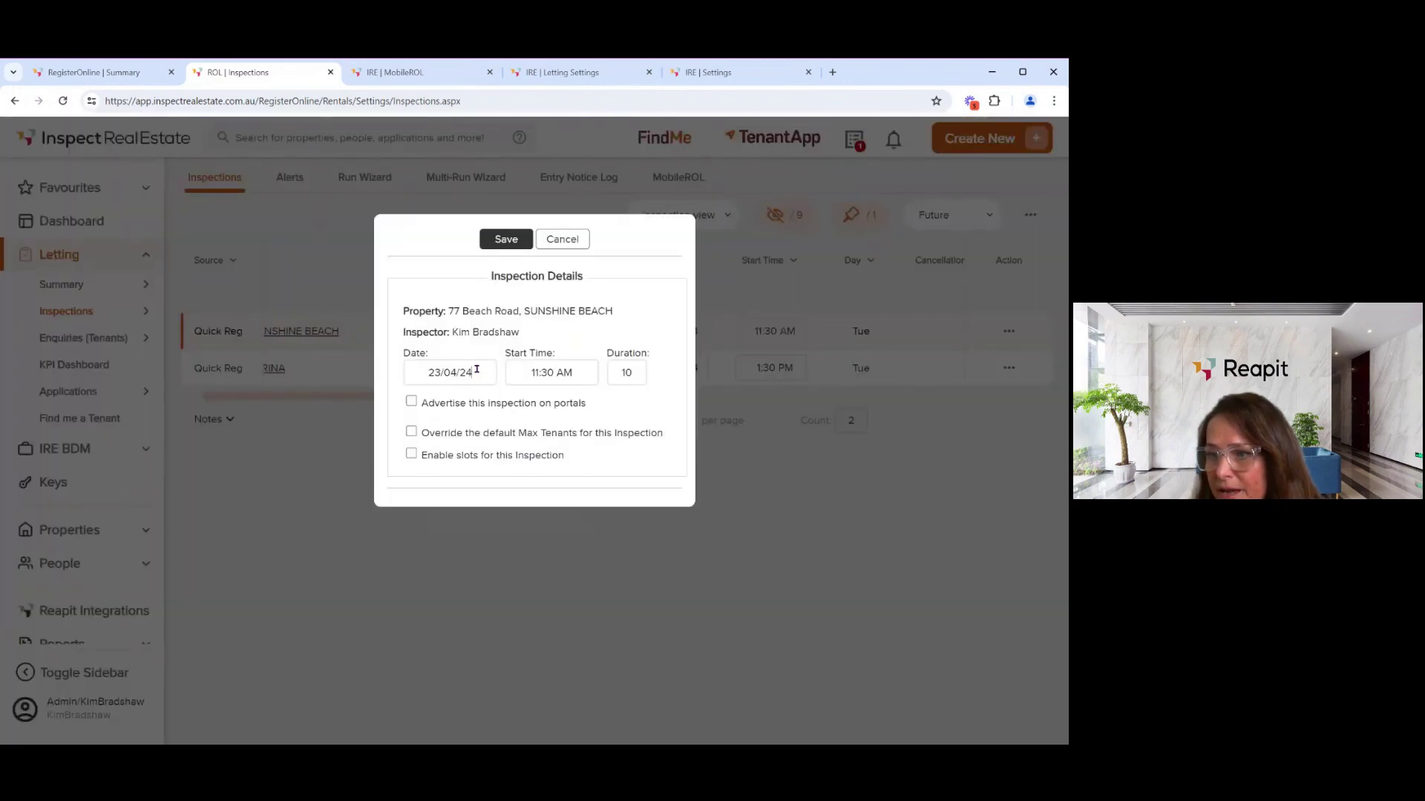
drag(478, 372, 431, 373)
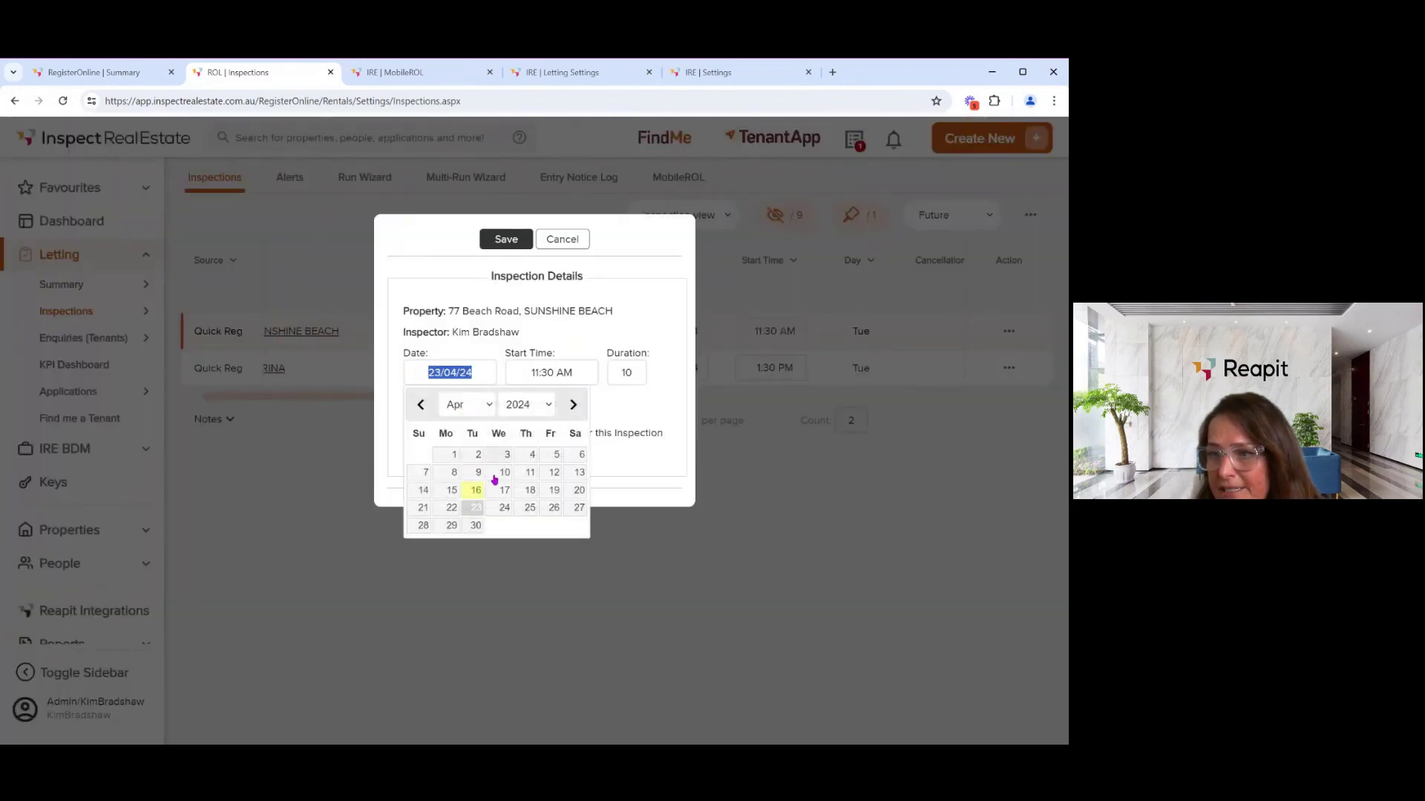
click(548, 370)
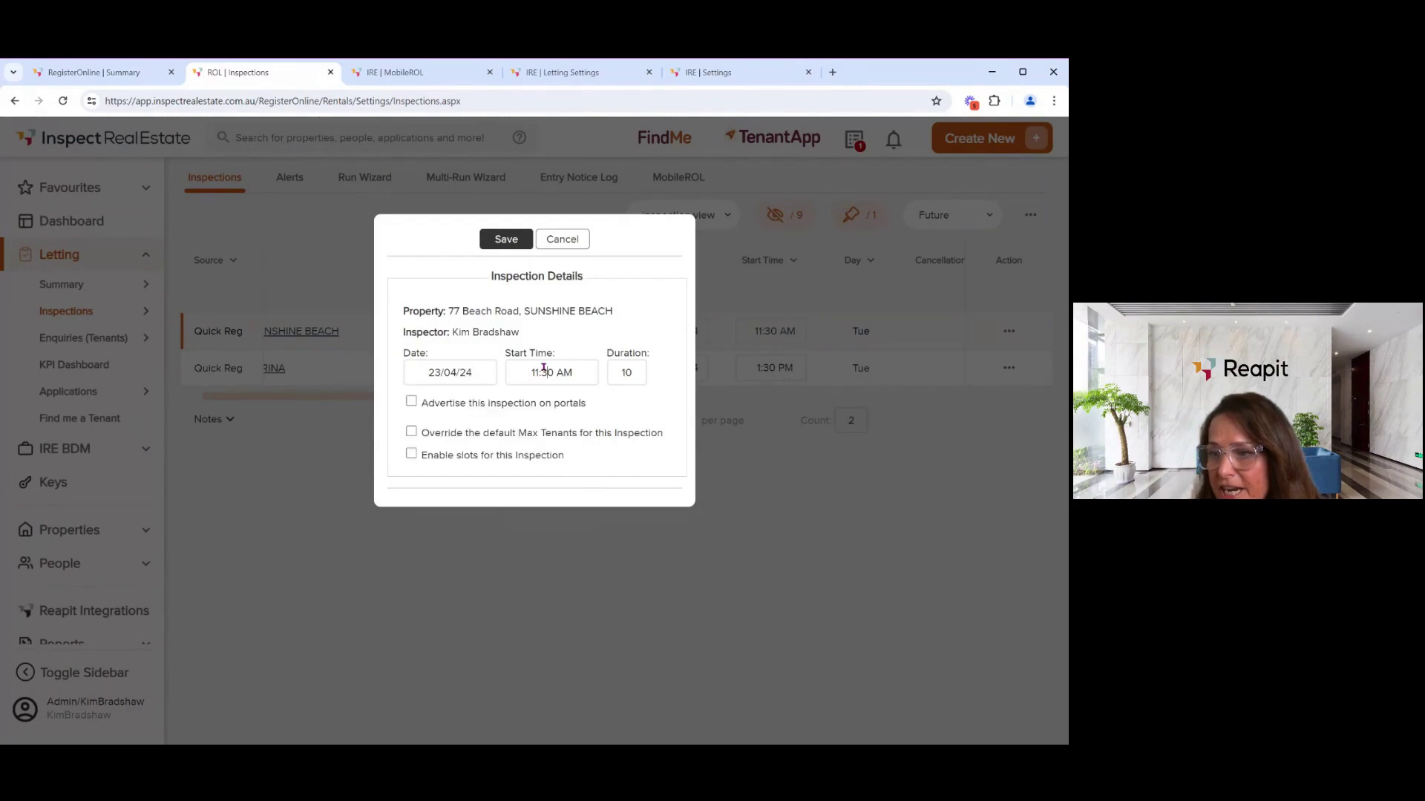
click(630, 374)
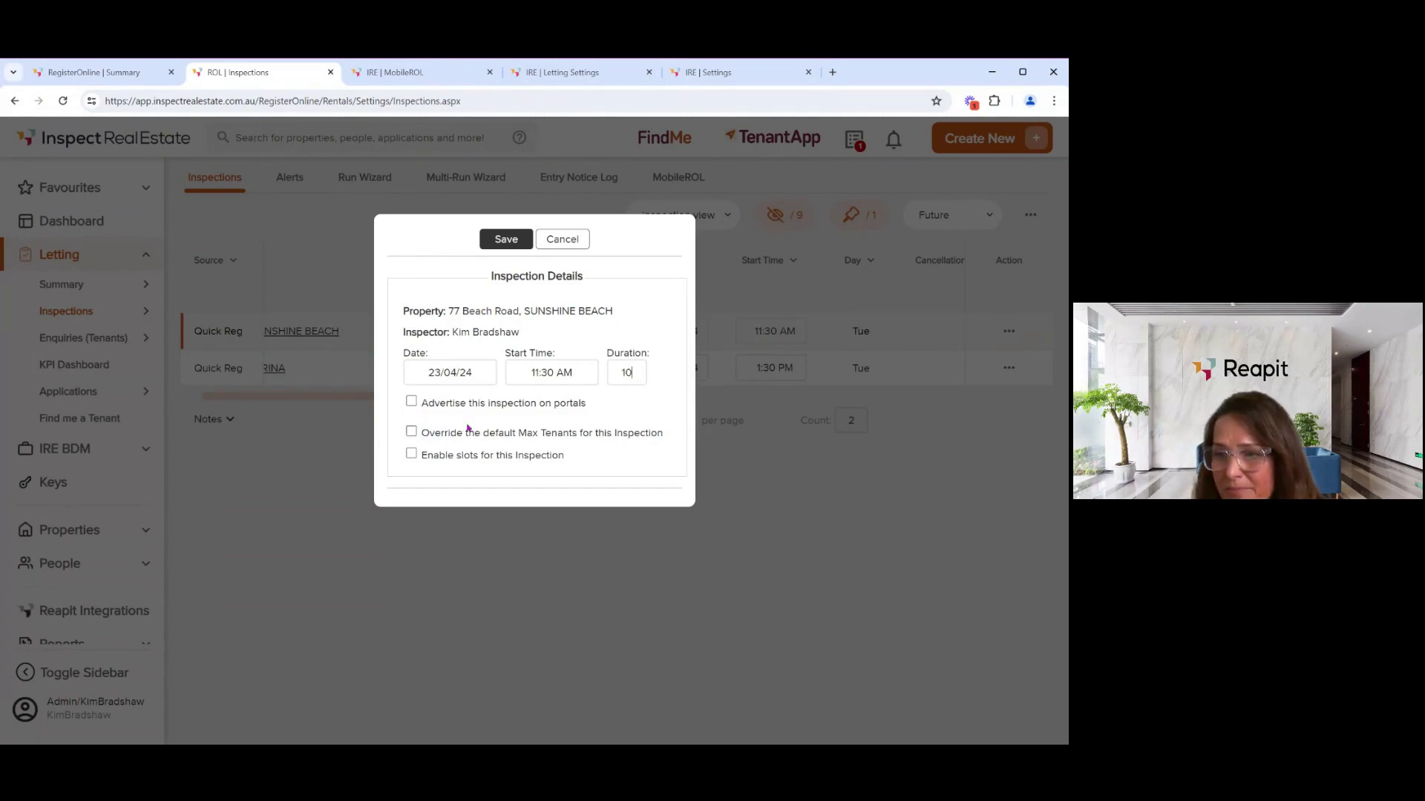
click(576, 248)
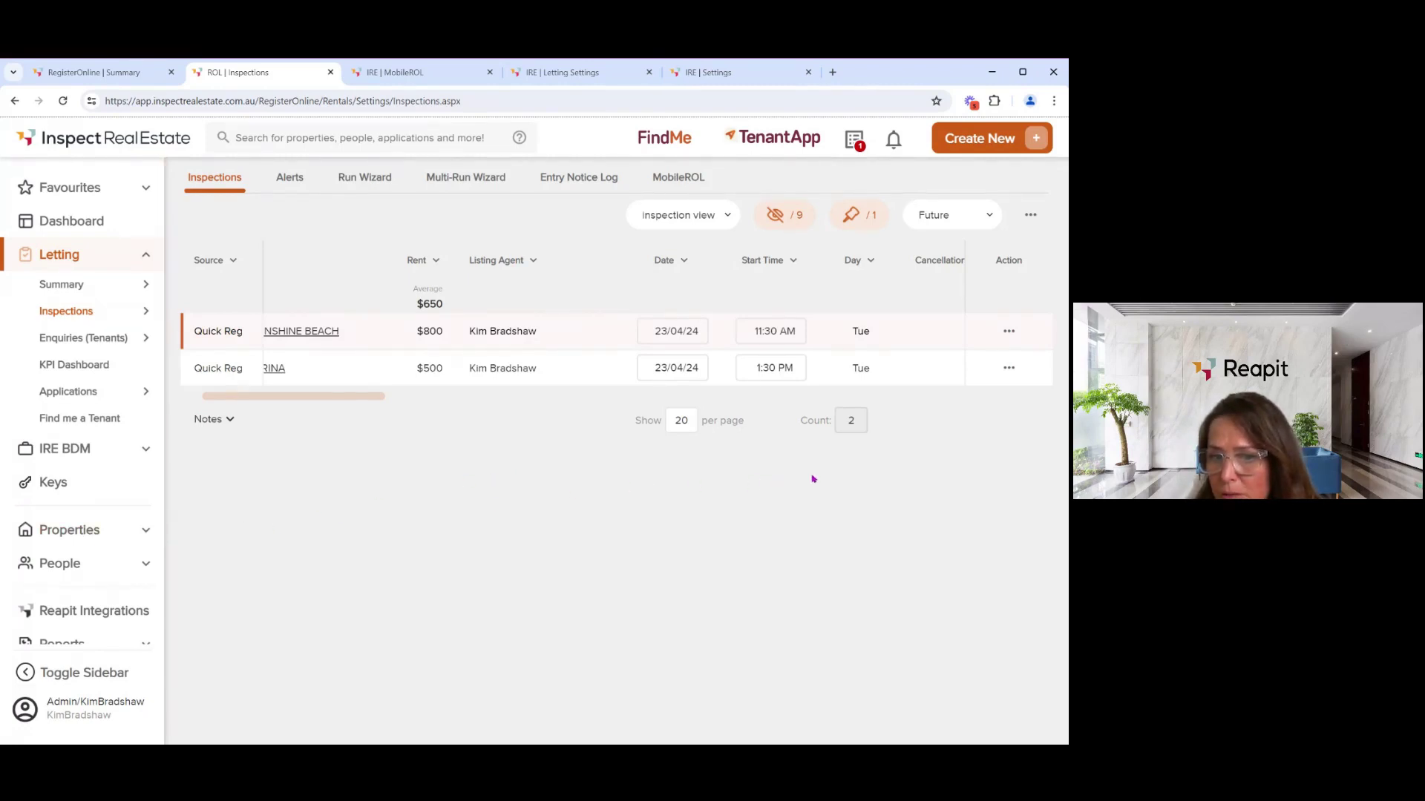
click(1009, 333)
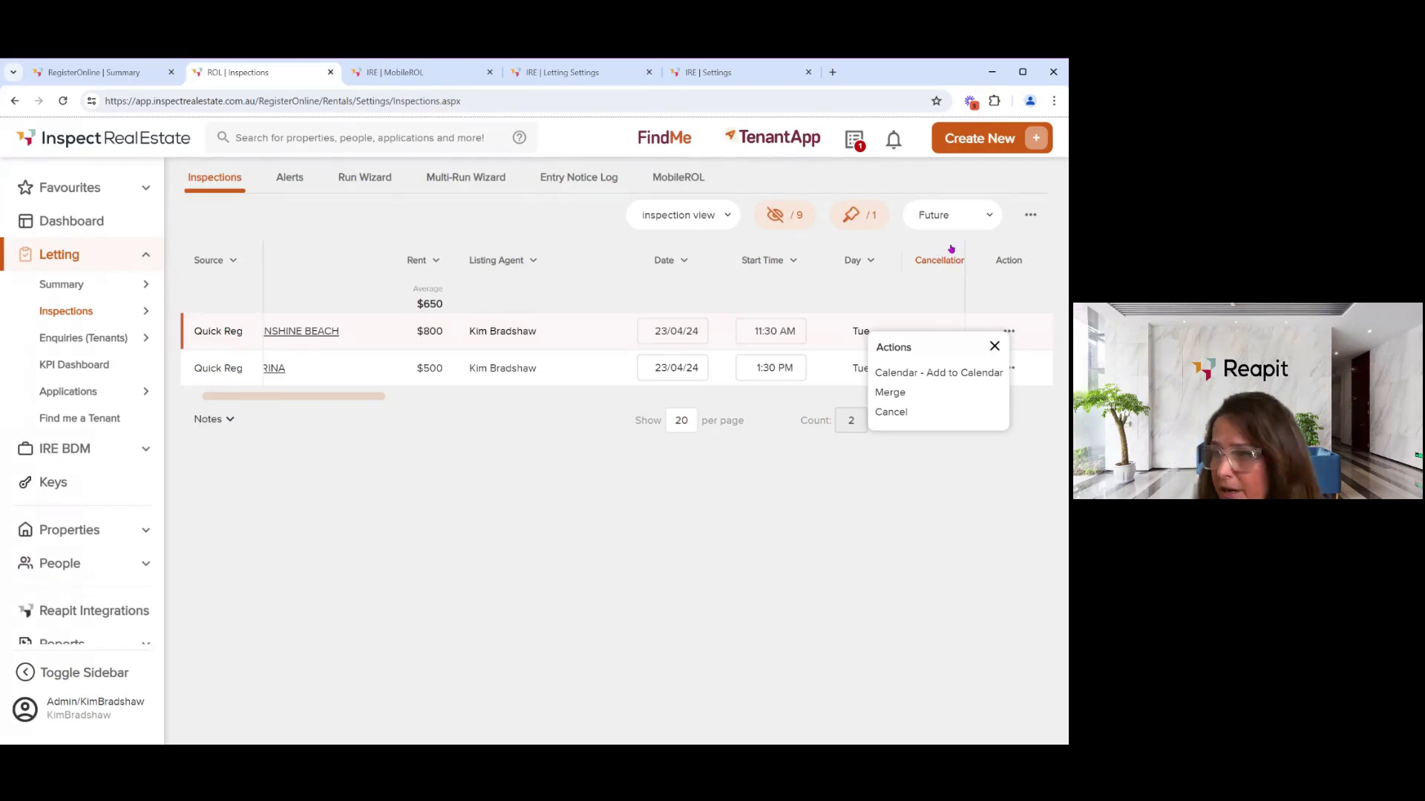
click(1031, 217)
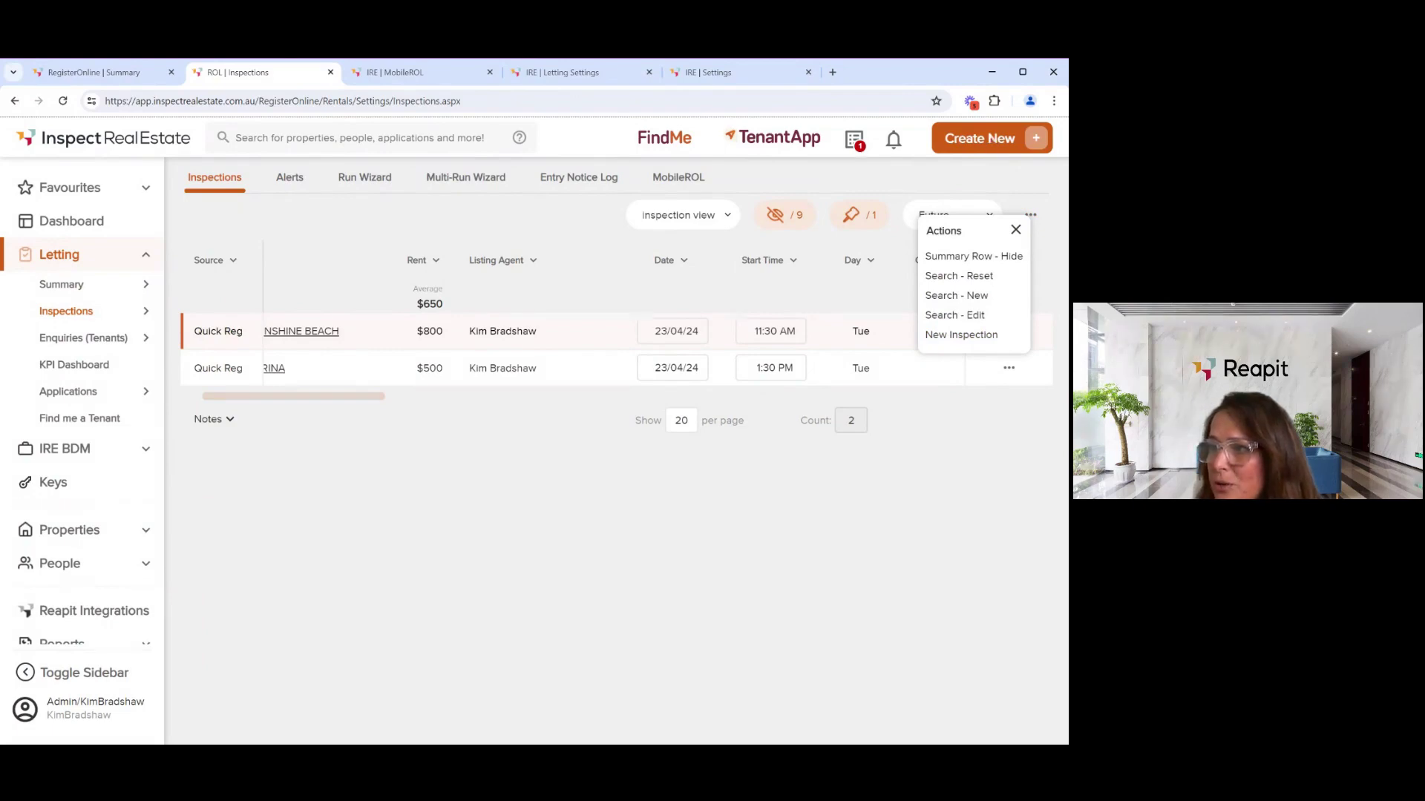
click(991, 141)
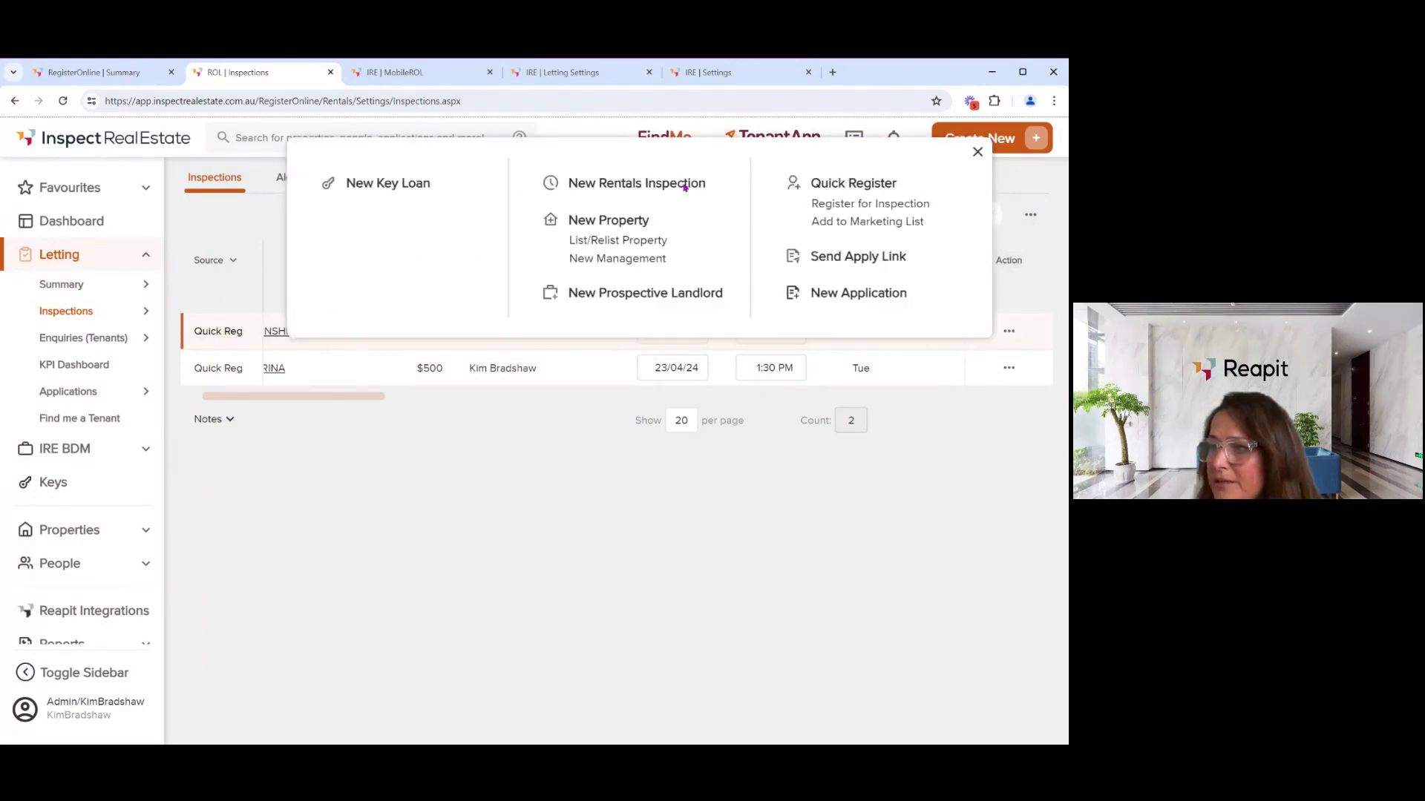
click(653, 186)
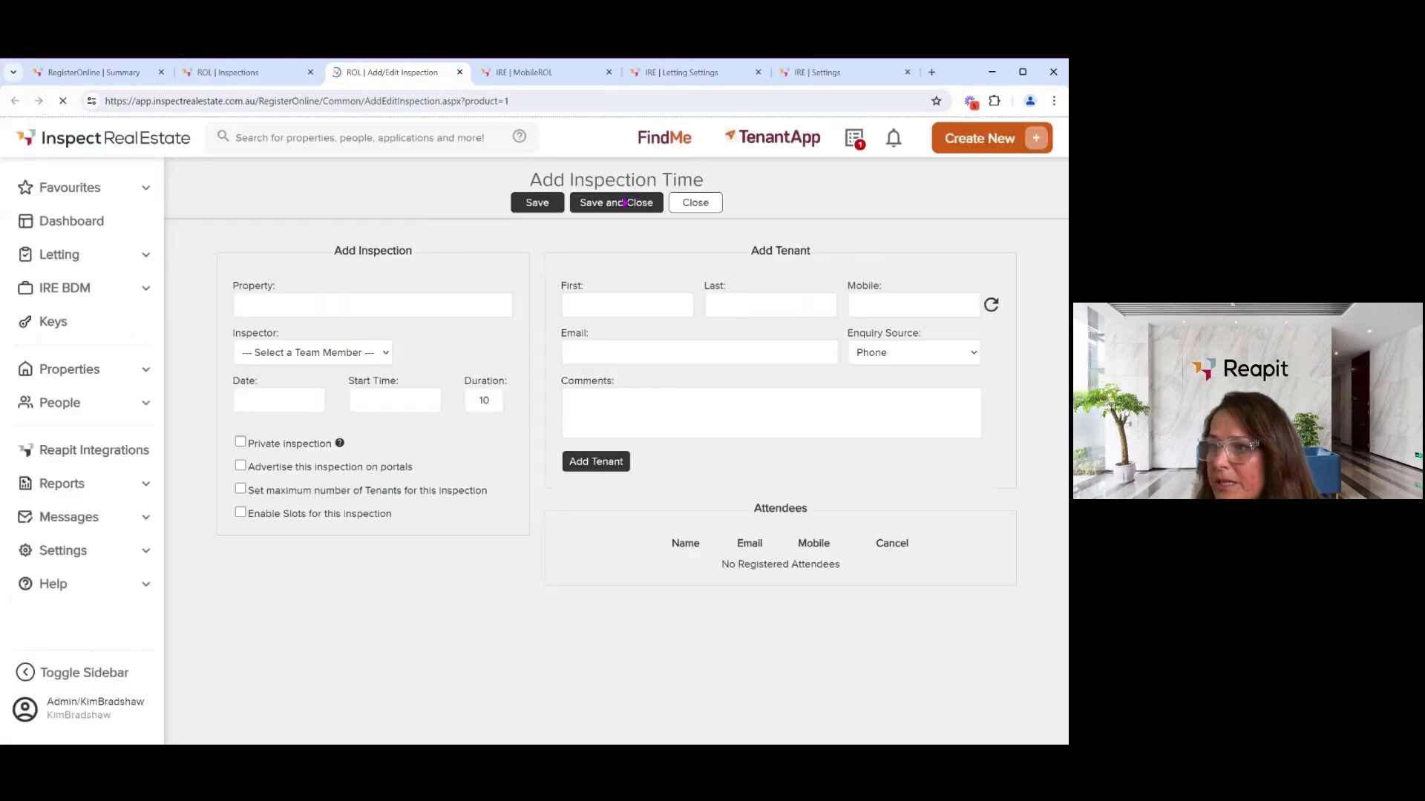
click(342, 309)
text(,)
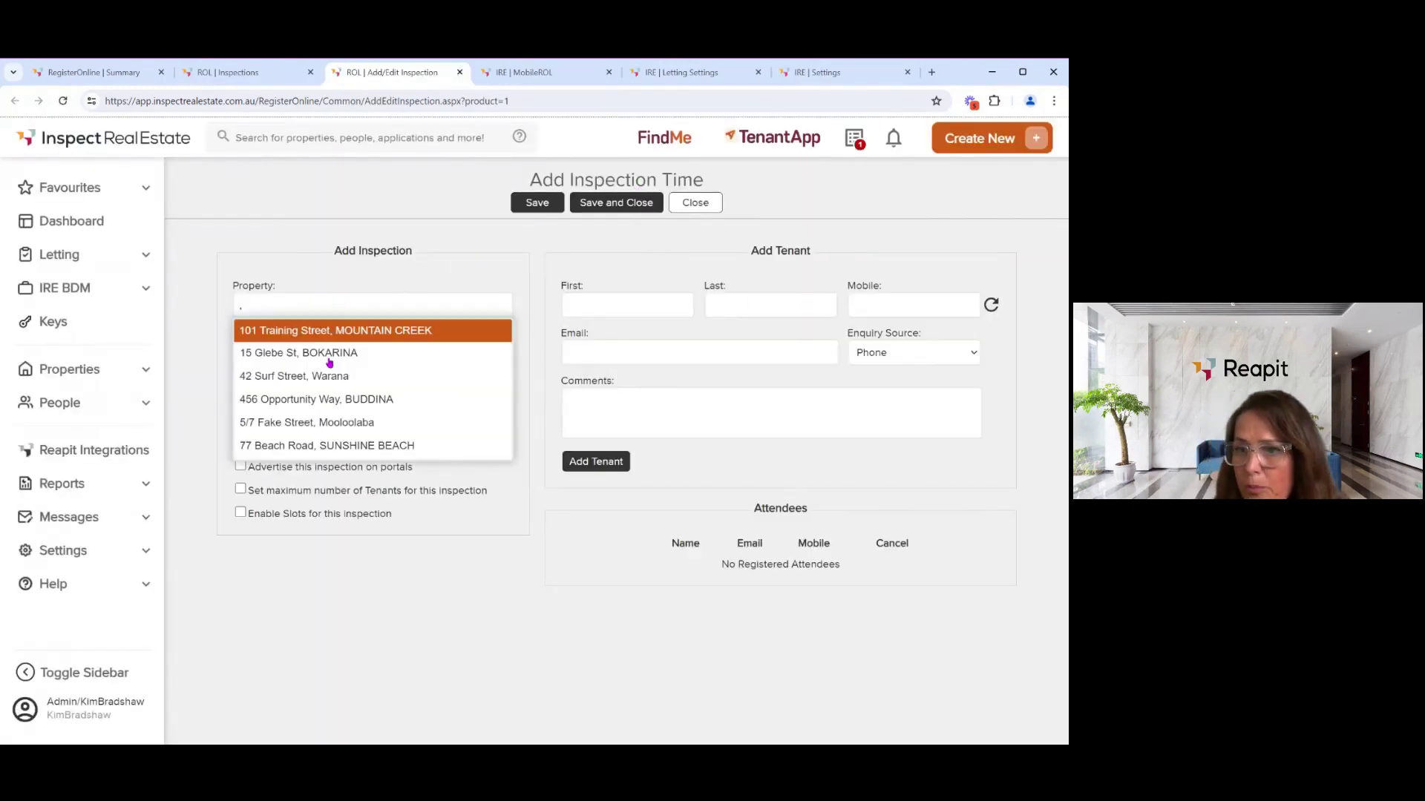
click(324, 377)
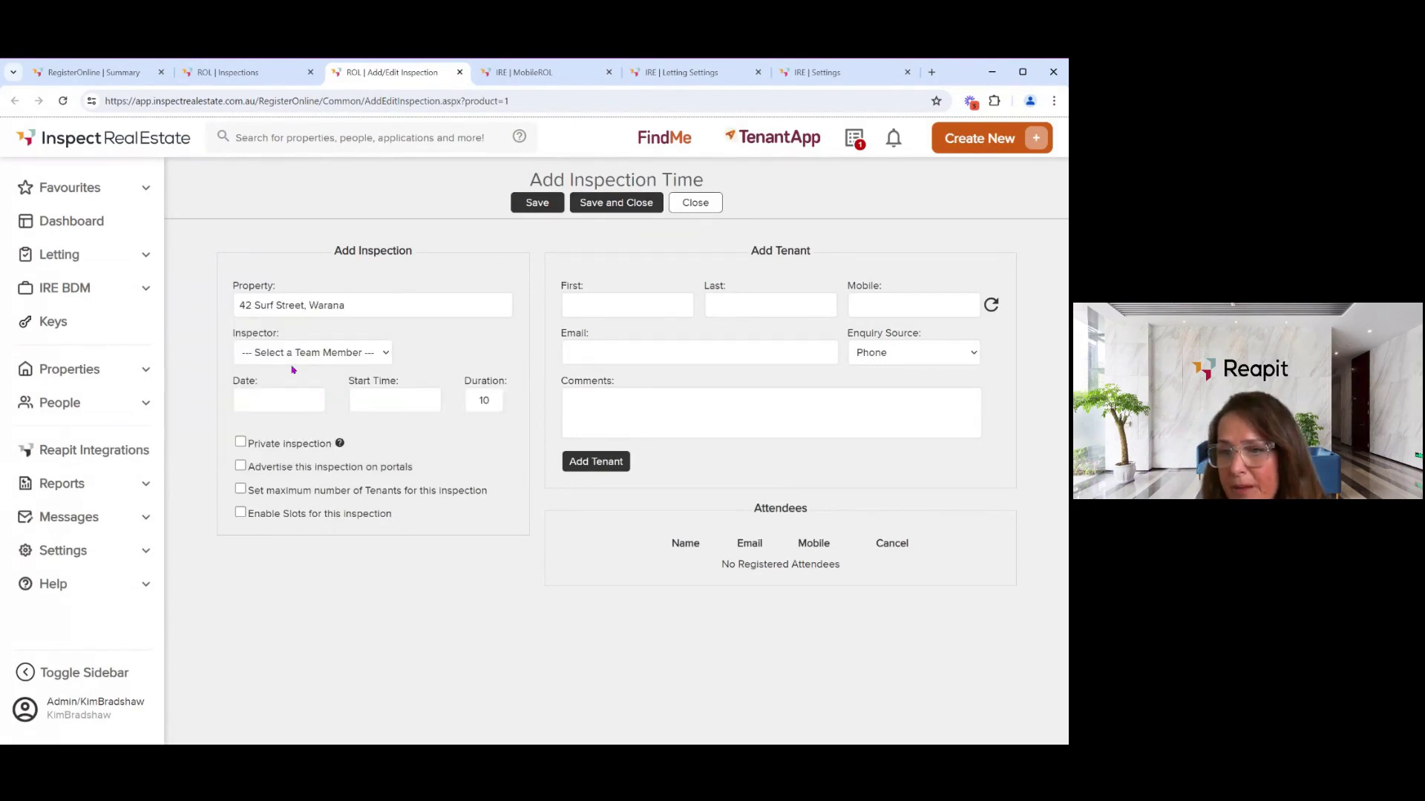
click(289, 400)
click(286, 395)
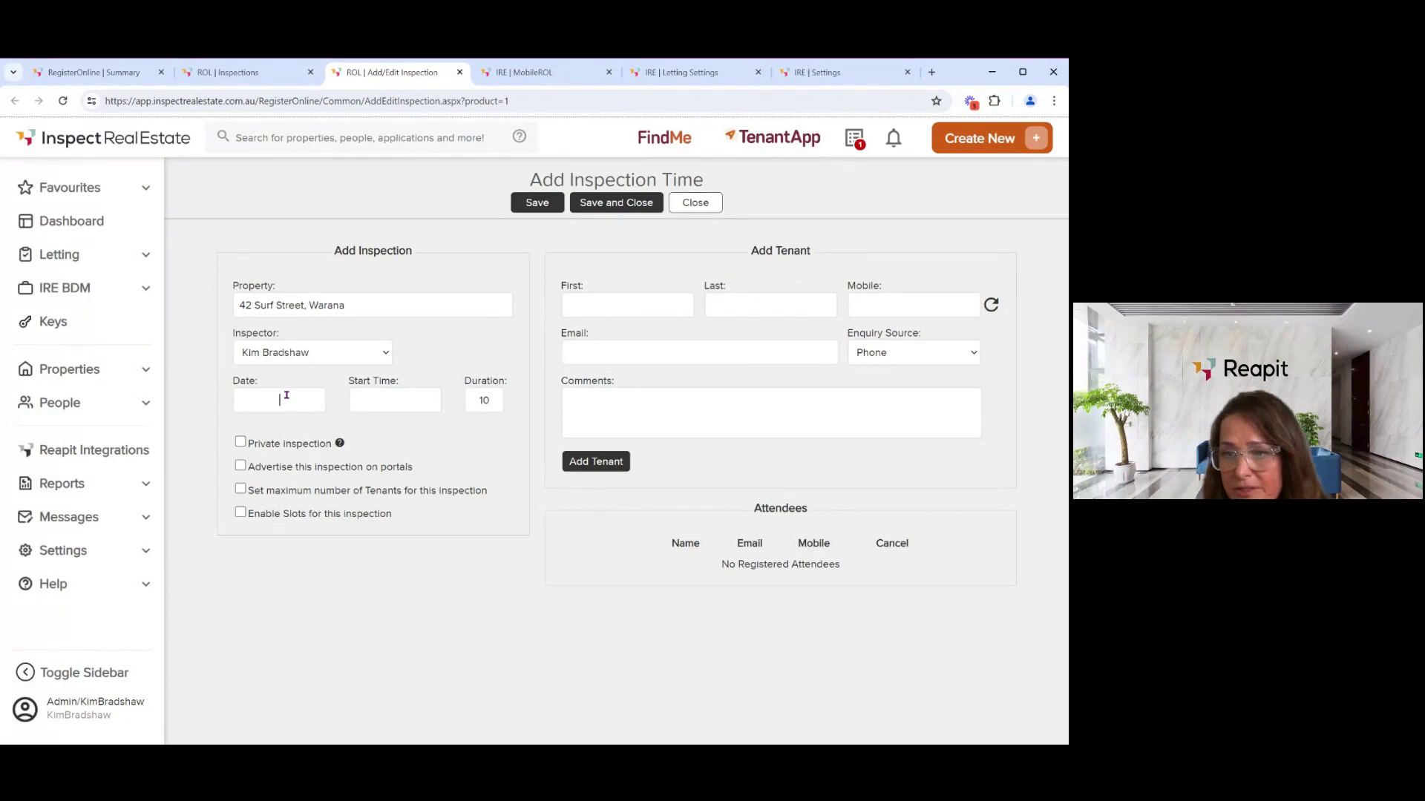
click(386, 394)
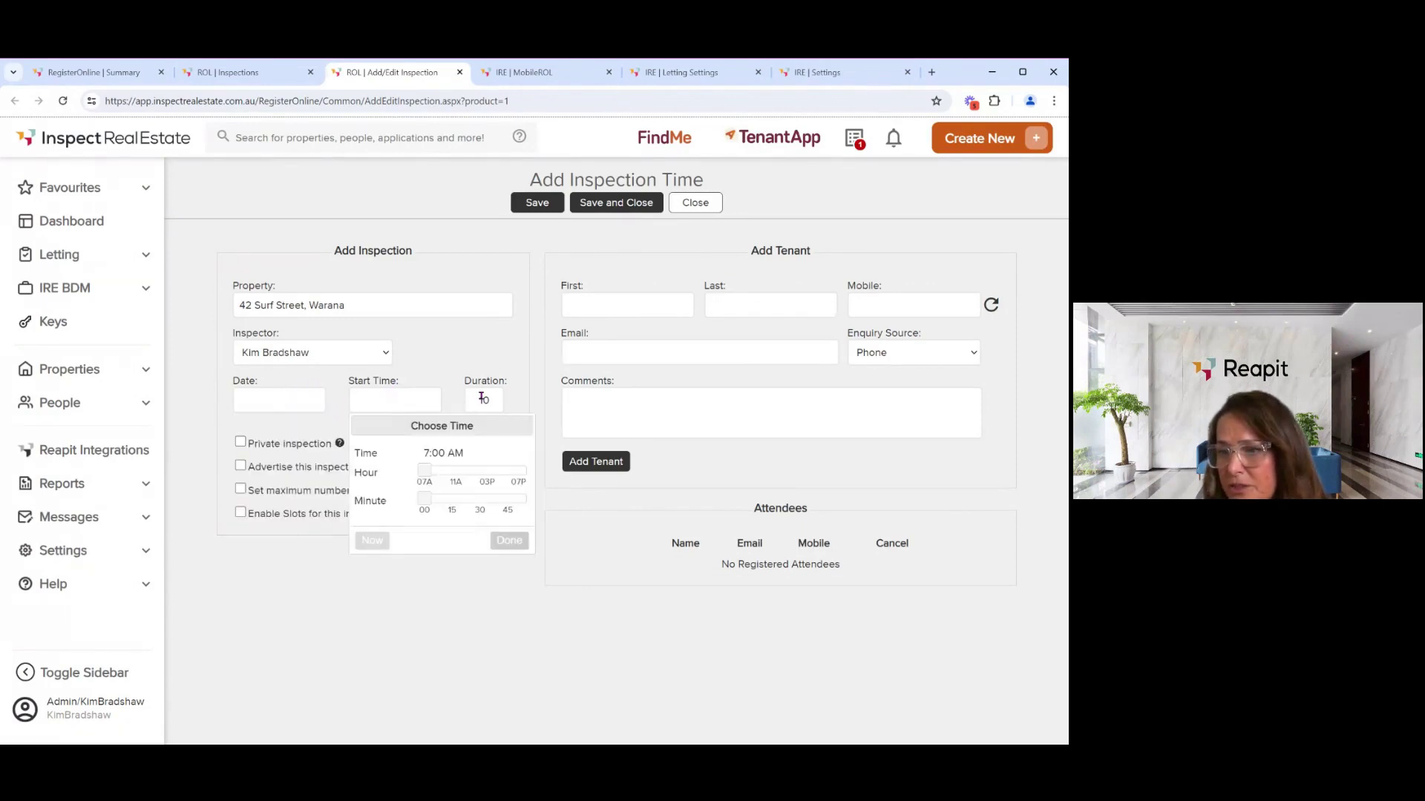
click(286, 562)
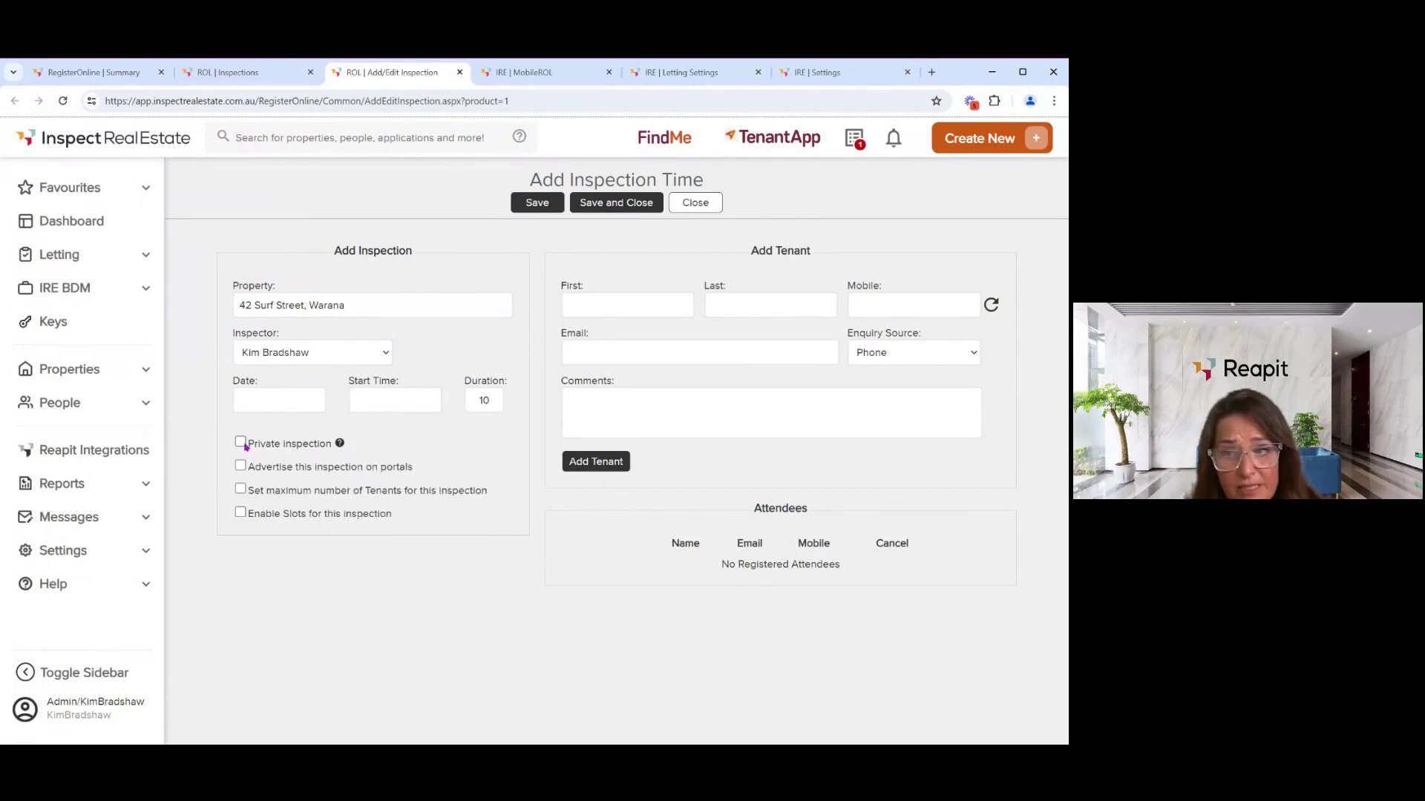
click(241, 490)
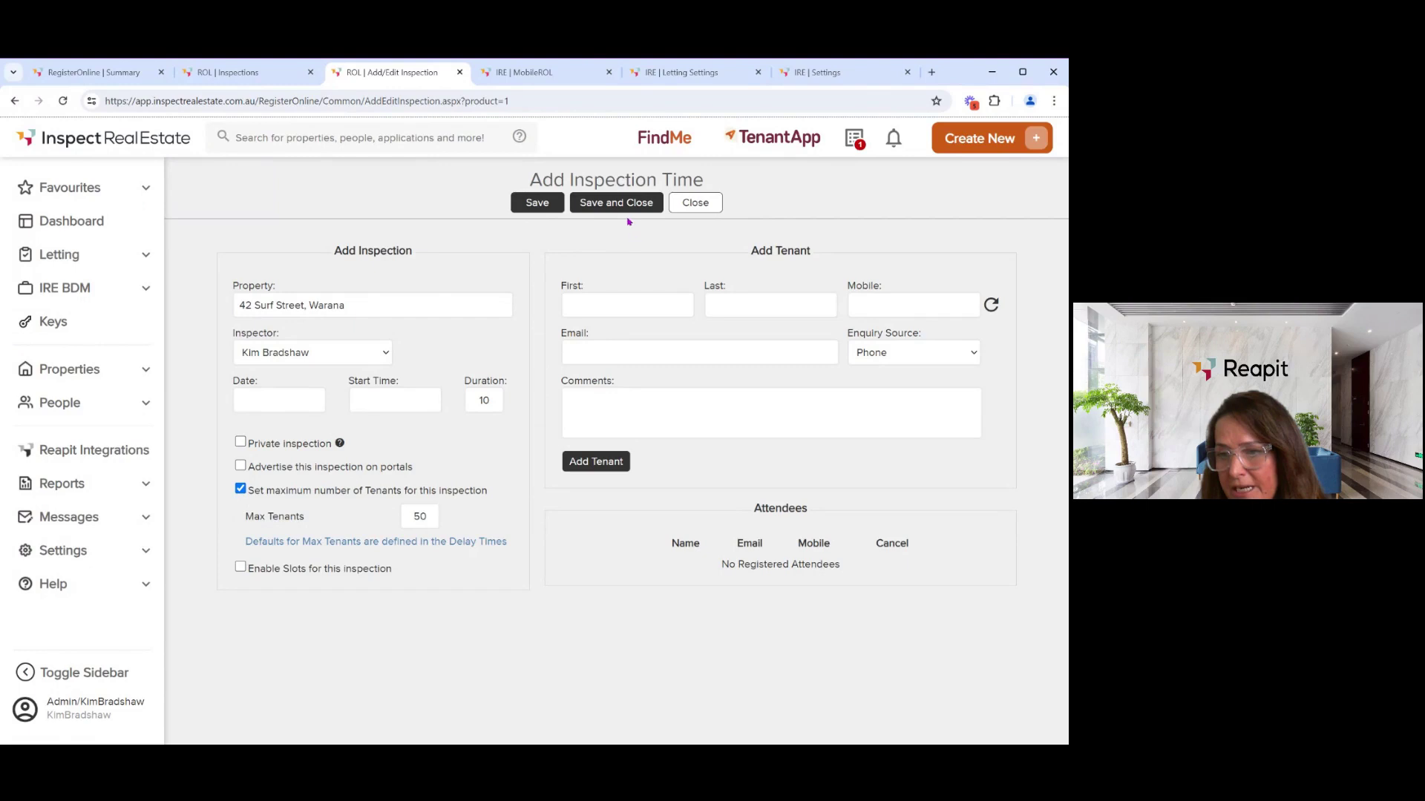
click(691, 213)
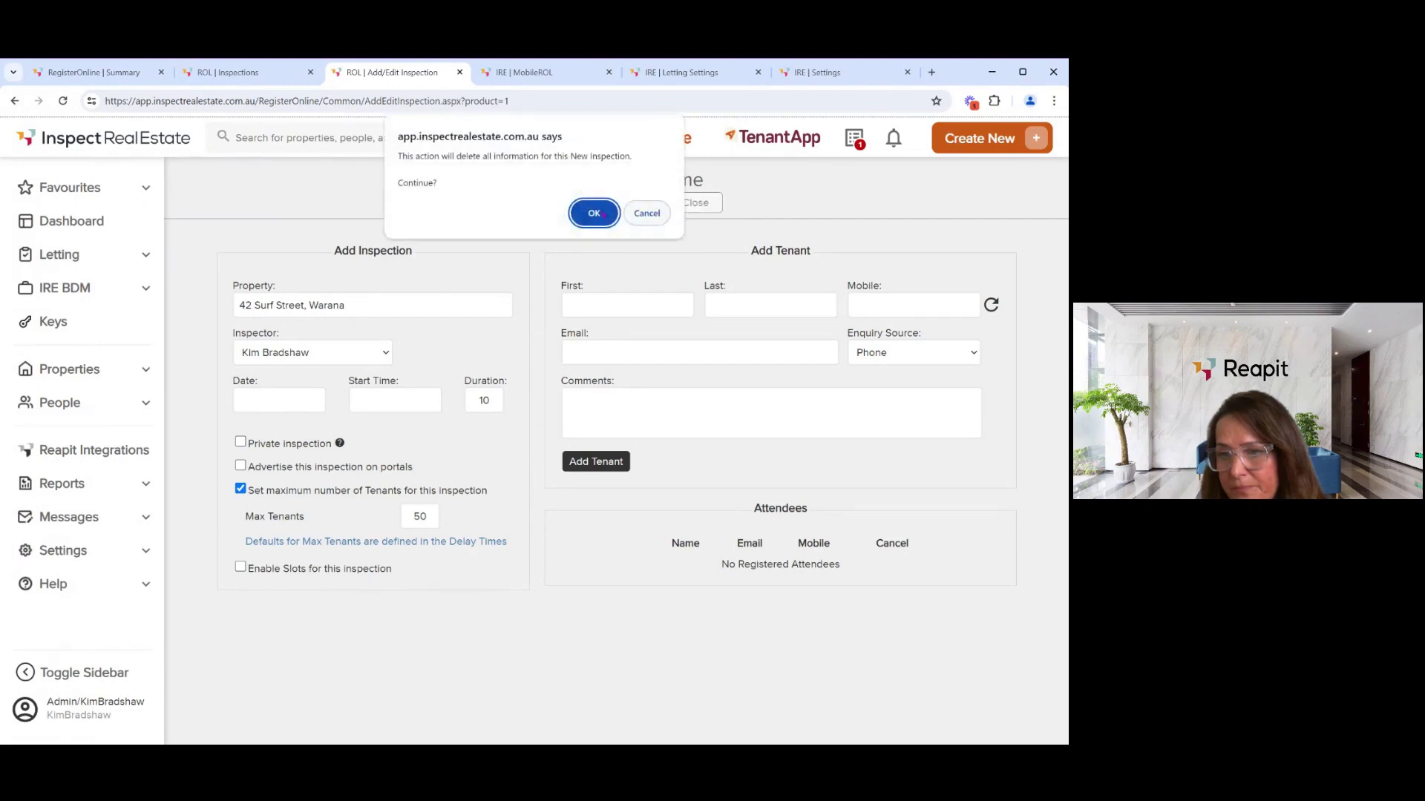
click(592, 215)
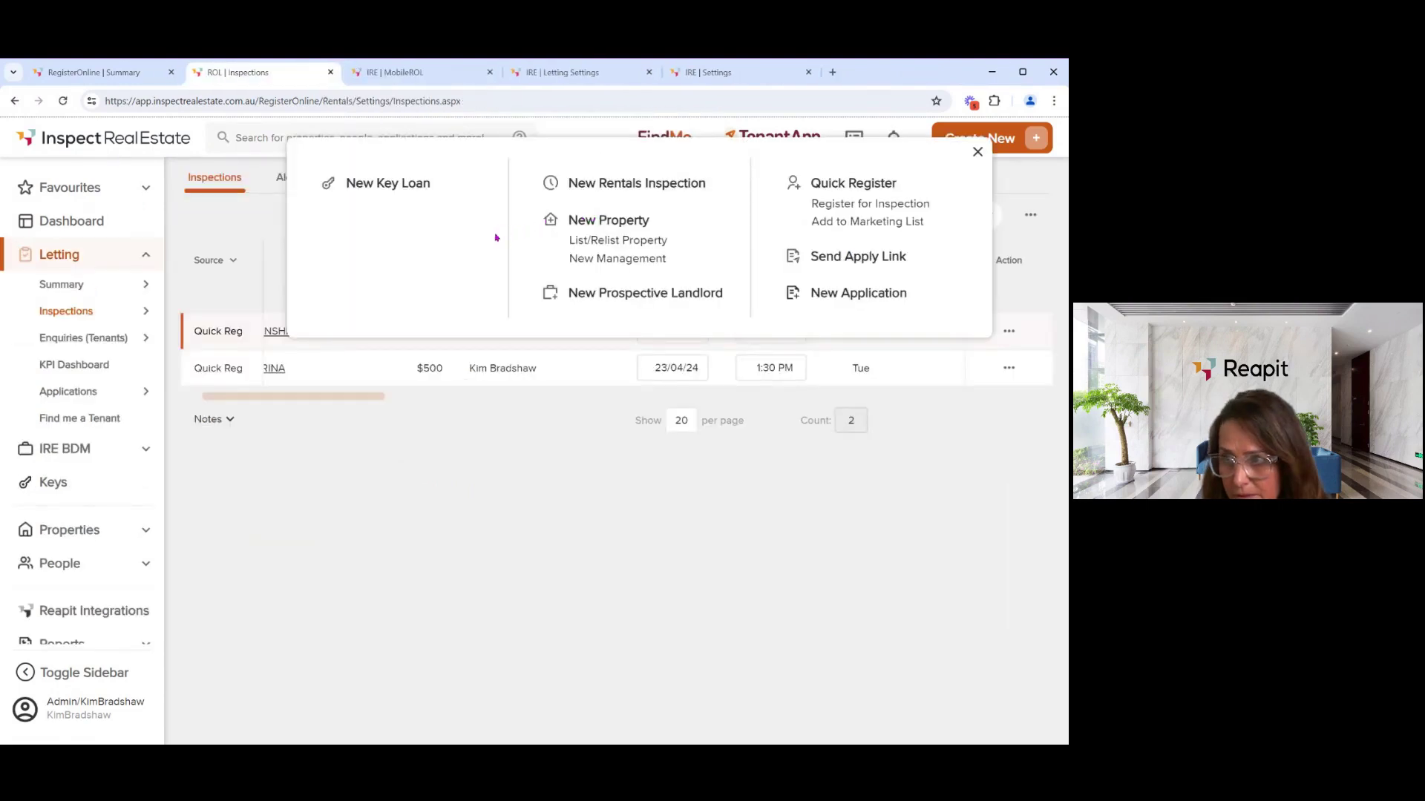
- Close the Create New panel, then start a blank new inspection from Actions and discard it
click(978, 152)
click(1029, 216)
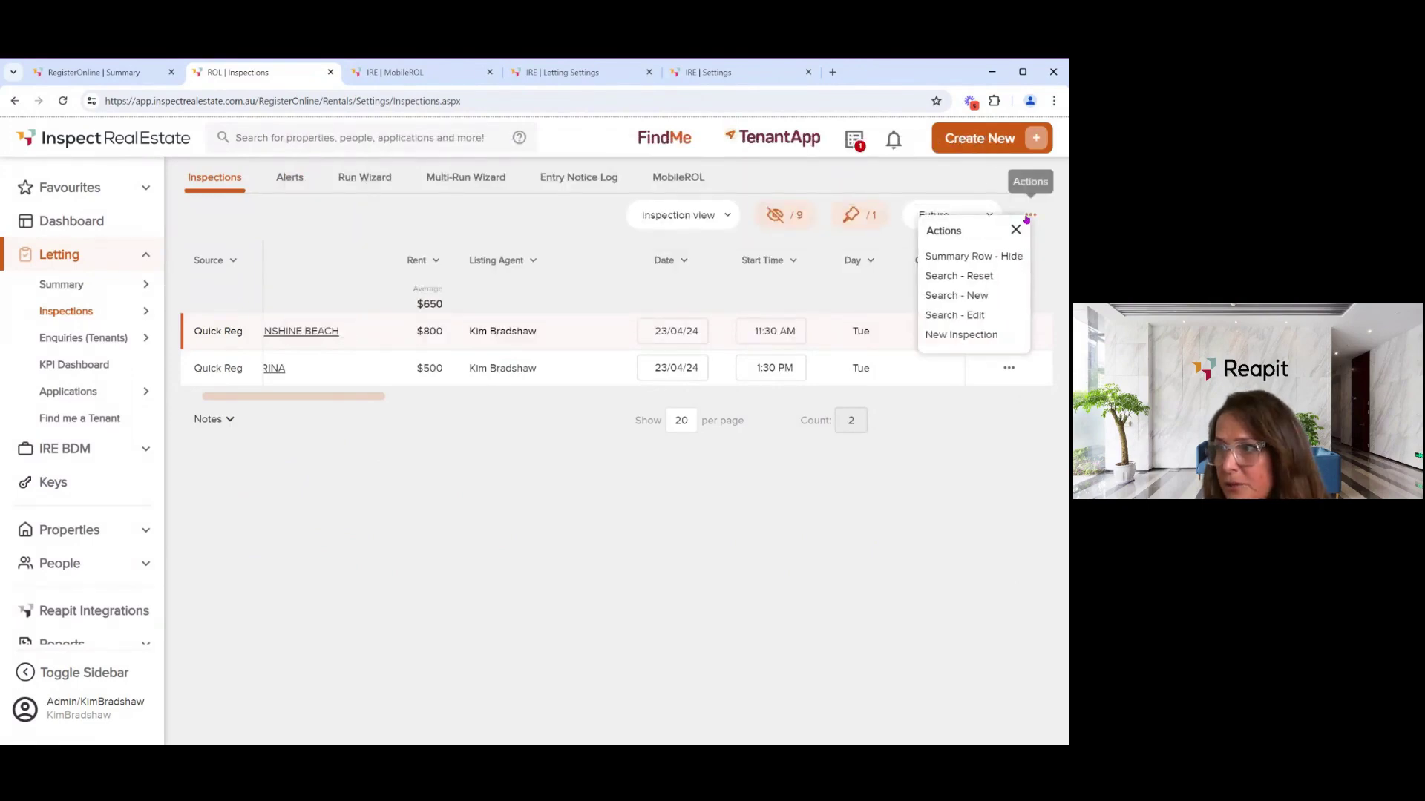
click(977, 336)
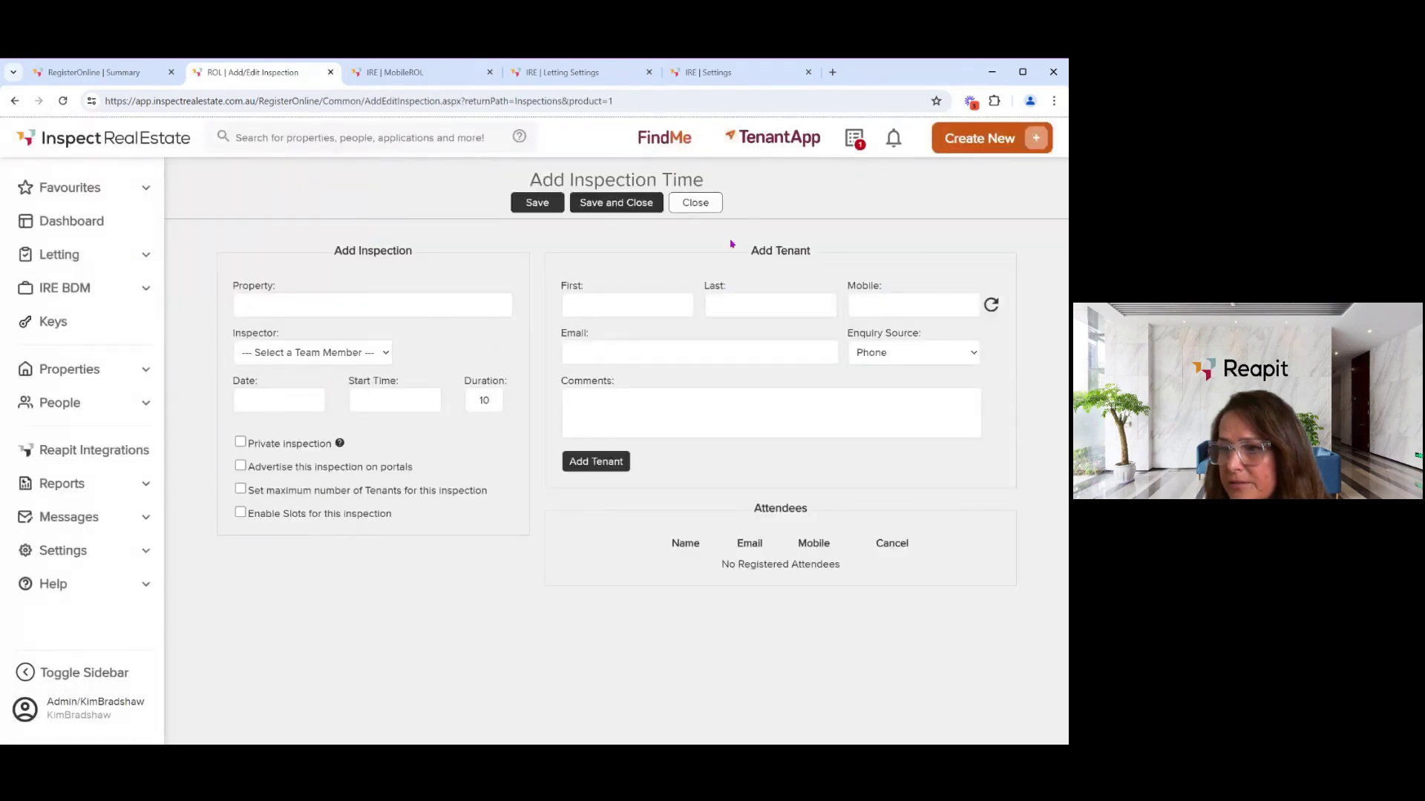
click(710, 212)
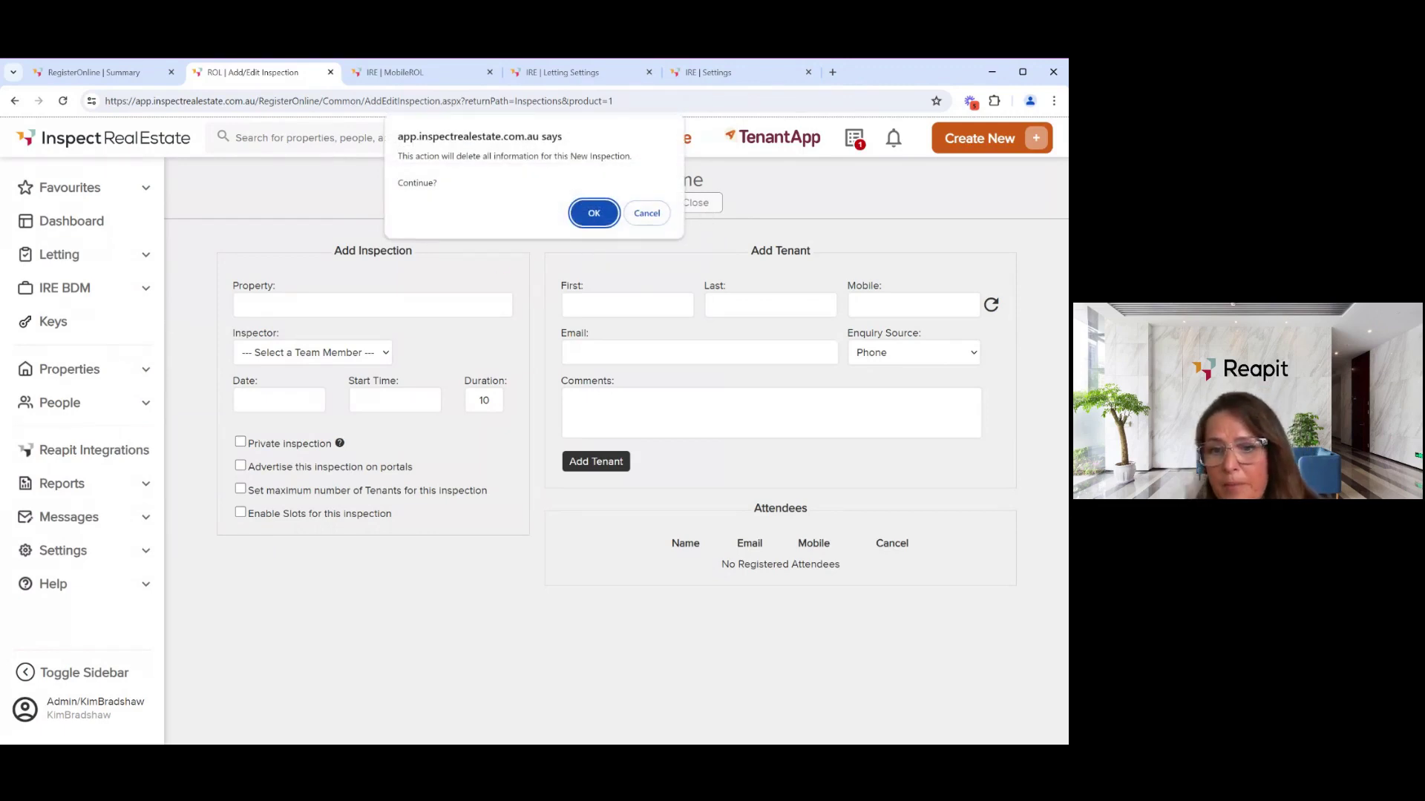
click(594, 215)
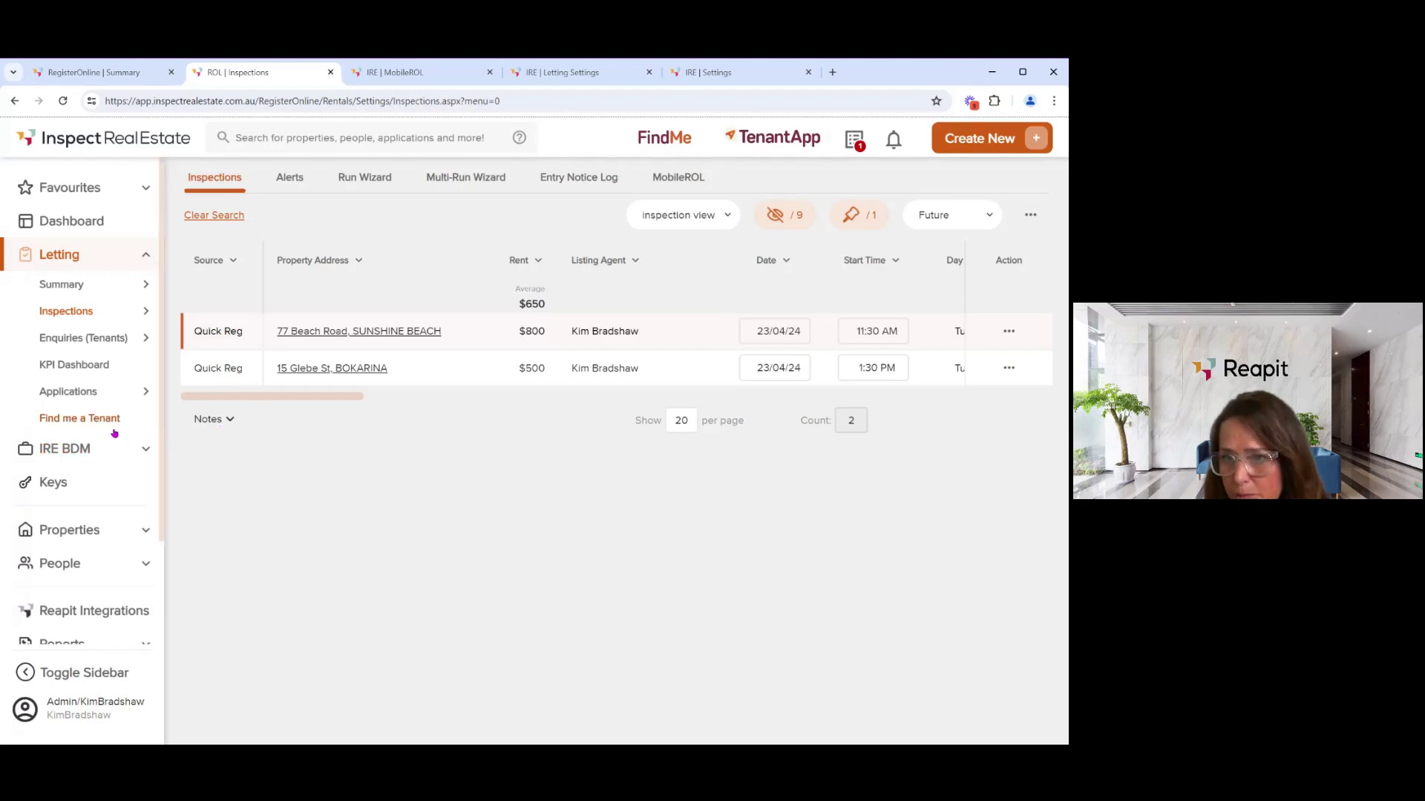
- Expand Settings in the sidebar and go to Letting > Ideal Week
scroll(115, 434, down, 3)
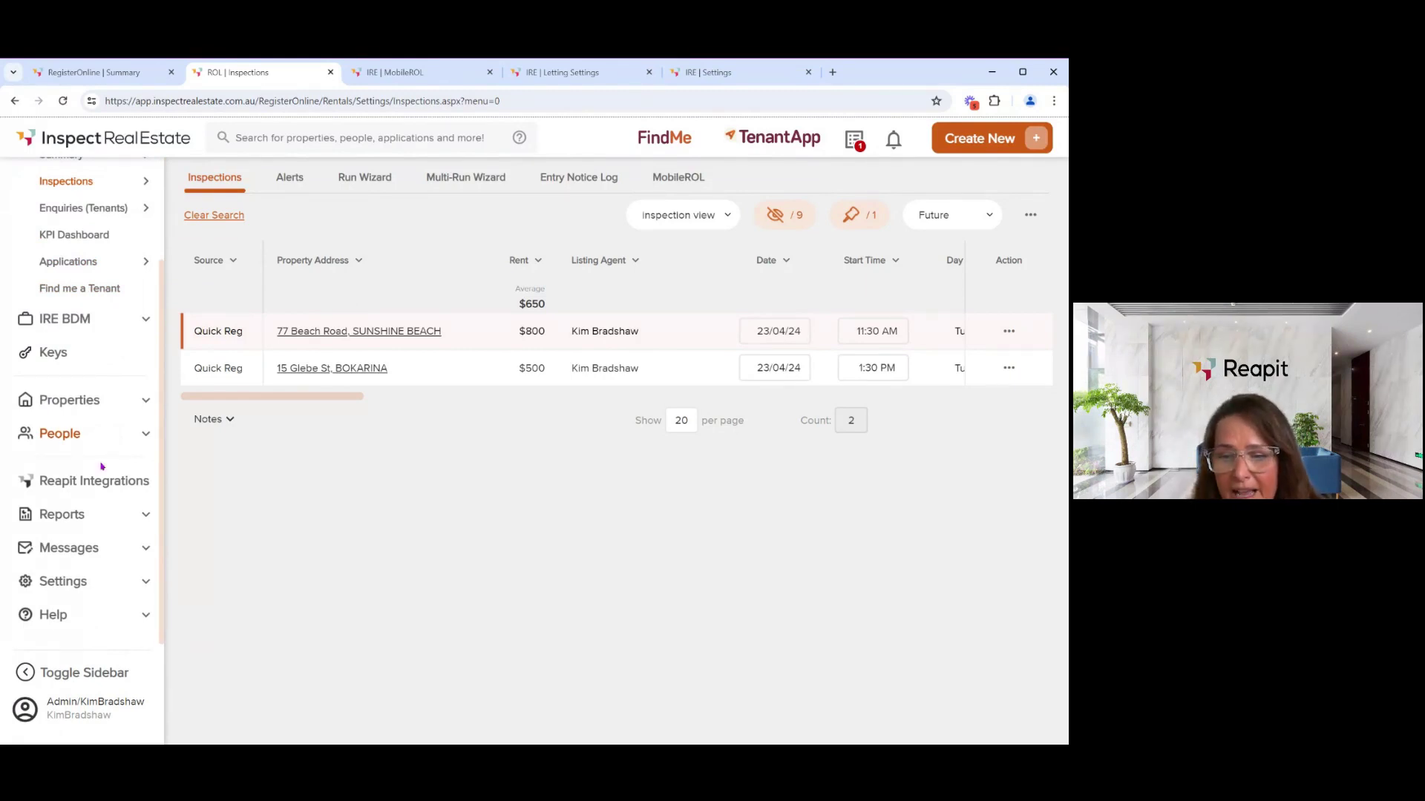
click(62, 583)
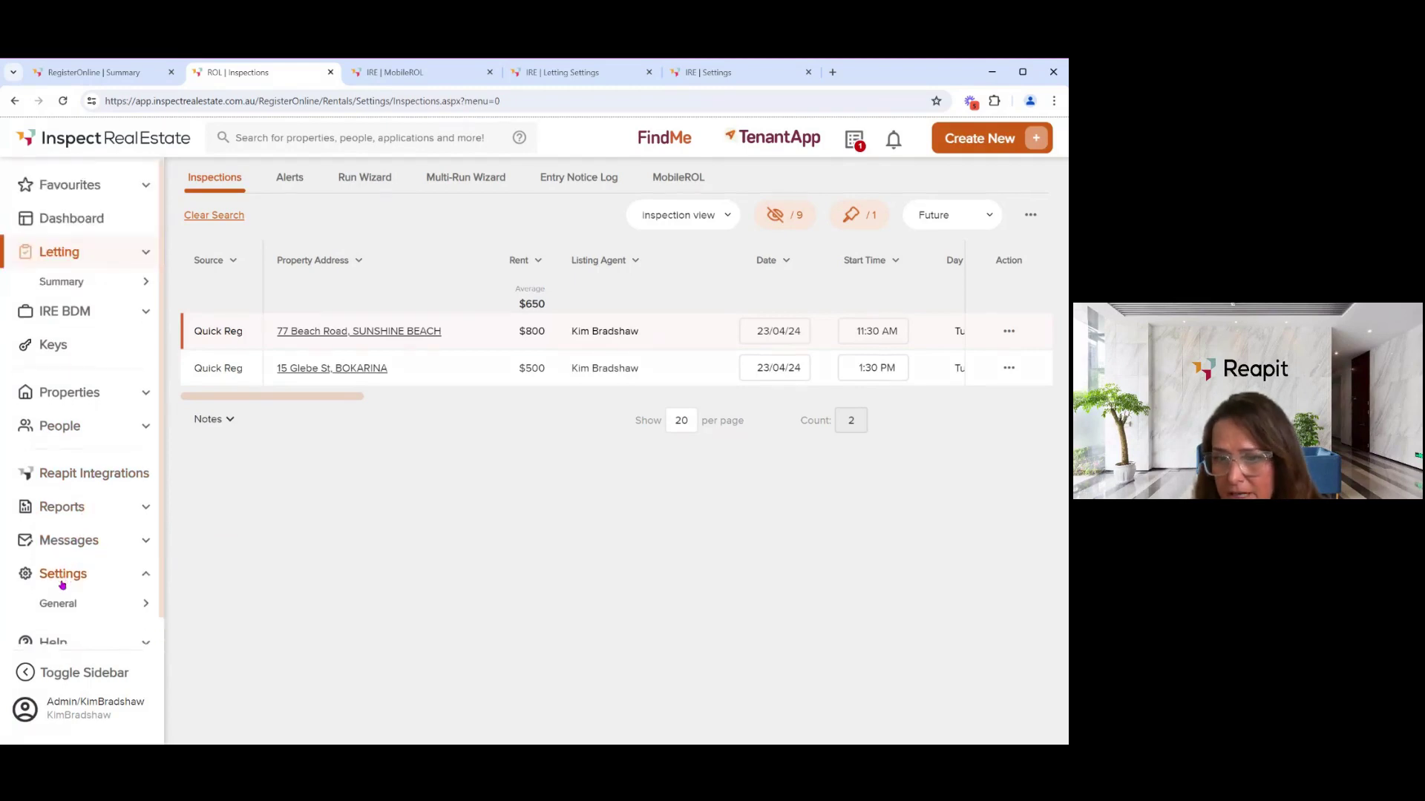
scroll(72, 503, down, 2)
mouse_move(72, 503)
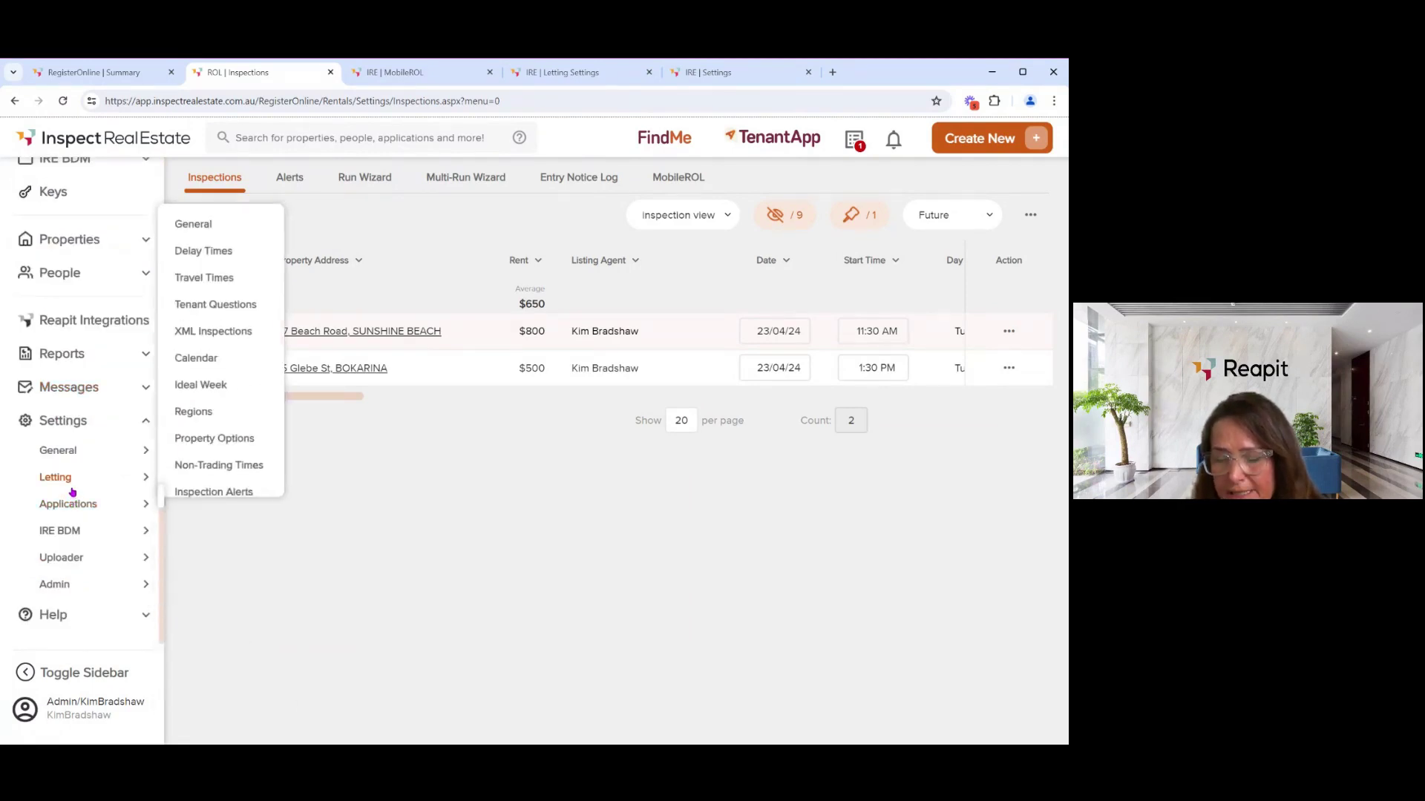
mouse_move(66, 444)
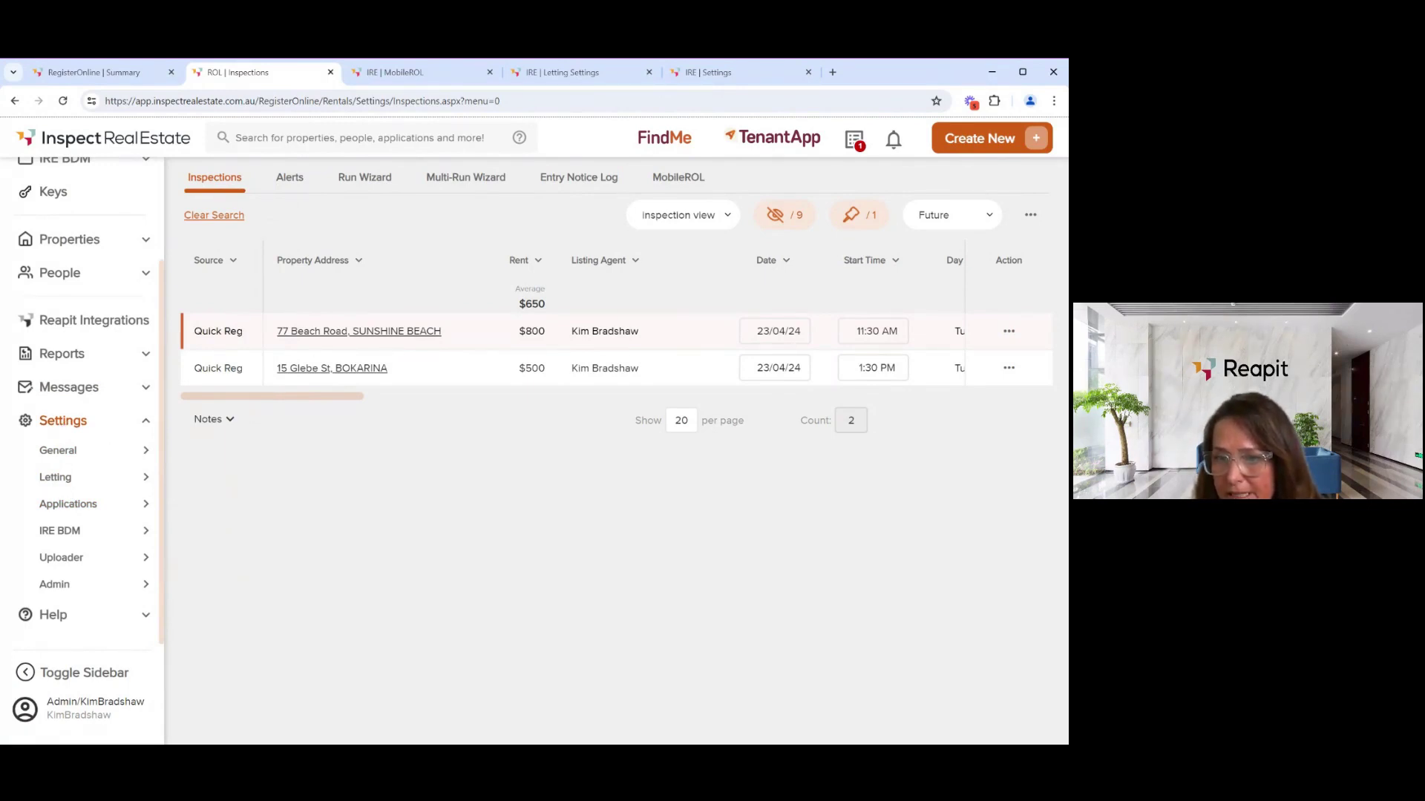
mouse_move(70, 479)
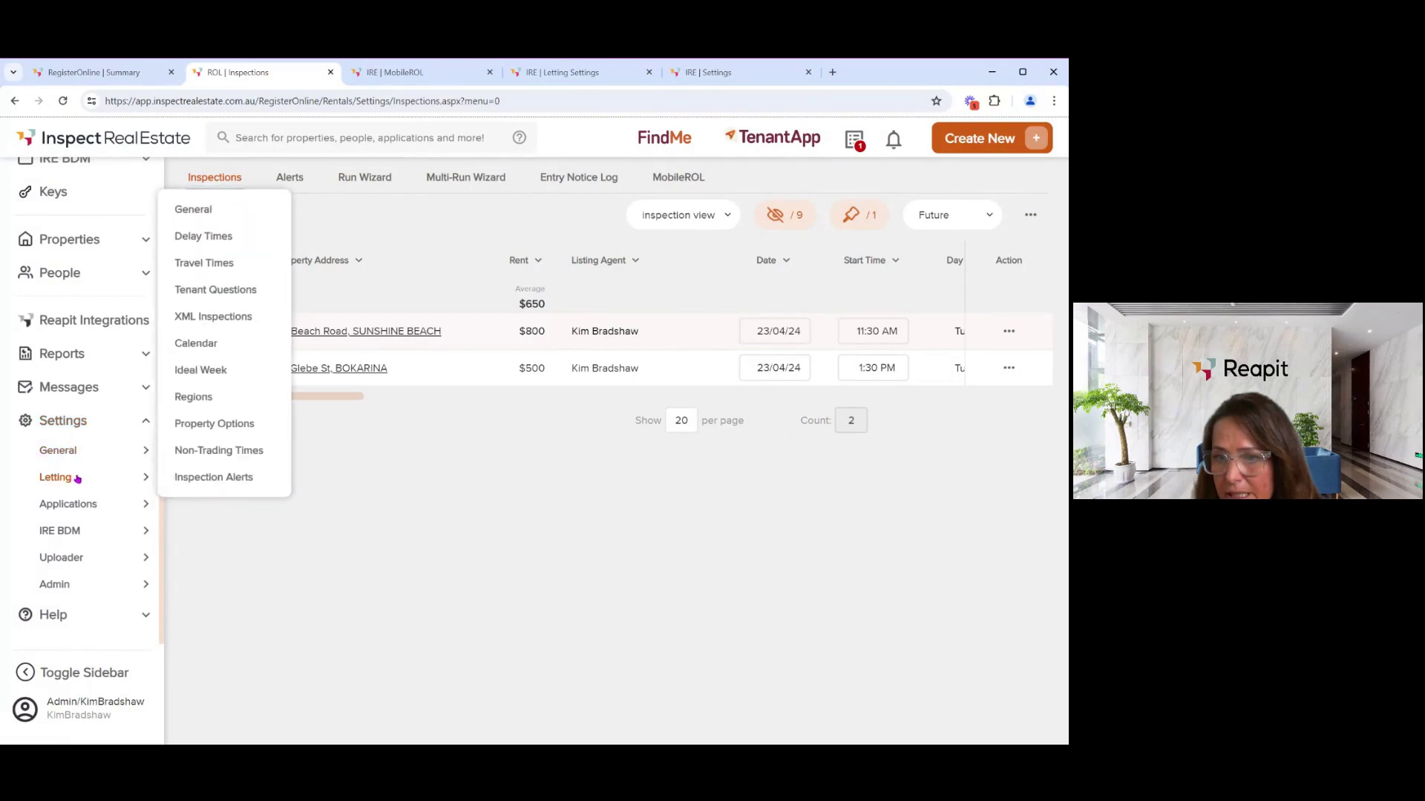
click(194, 378)
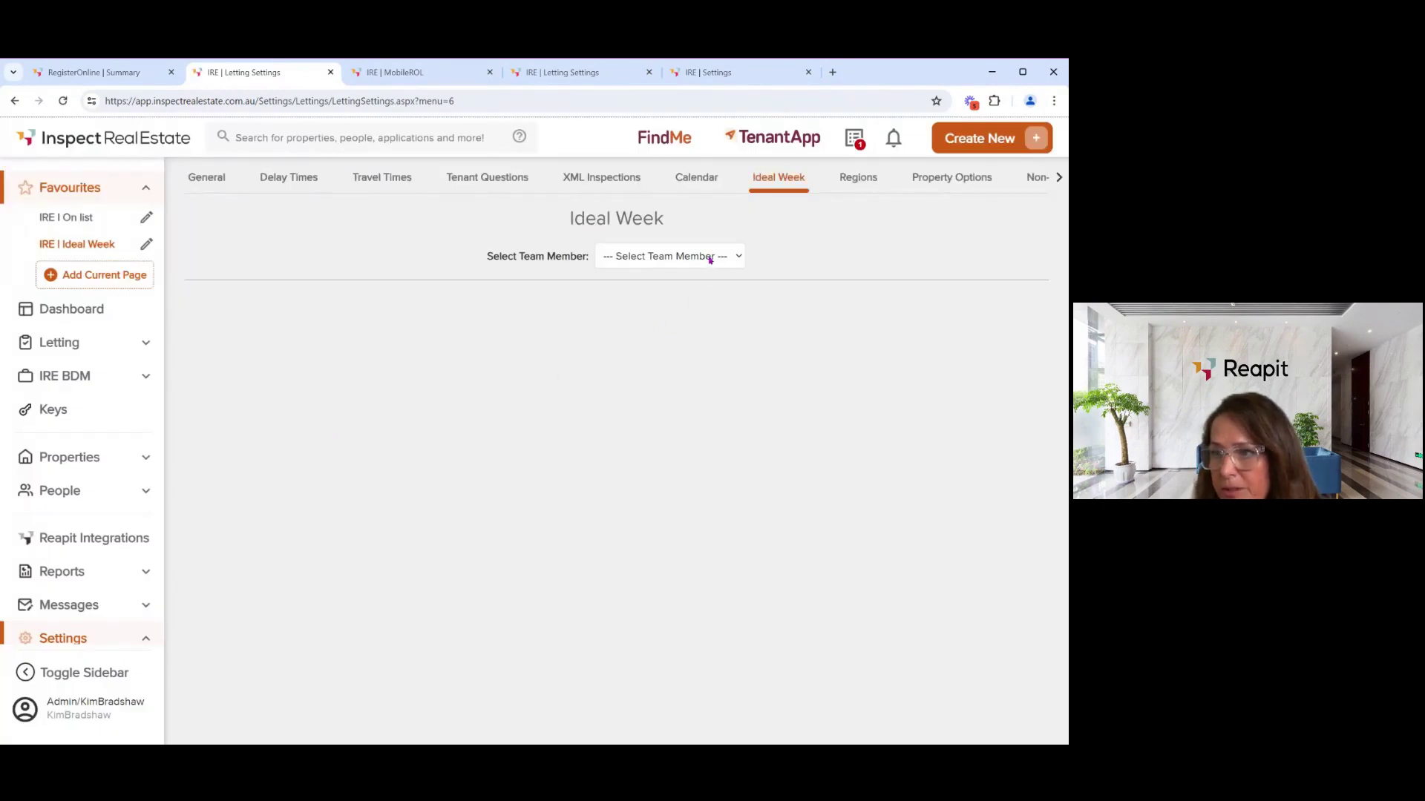
- Load a team member's Ideal Week and untick Active on the Tuesday 11:00 AM–4:00 PM slot
click(693, 290)
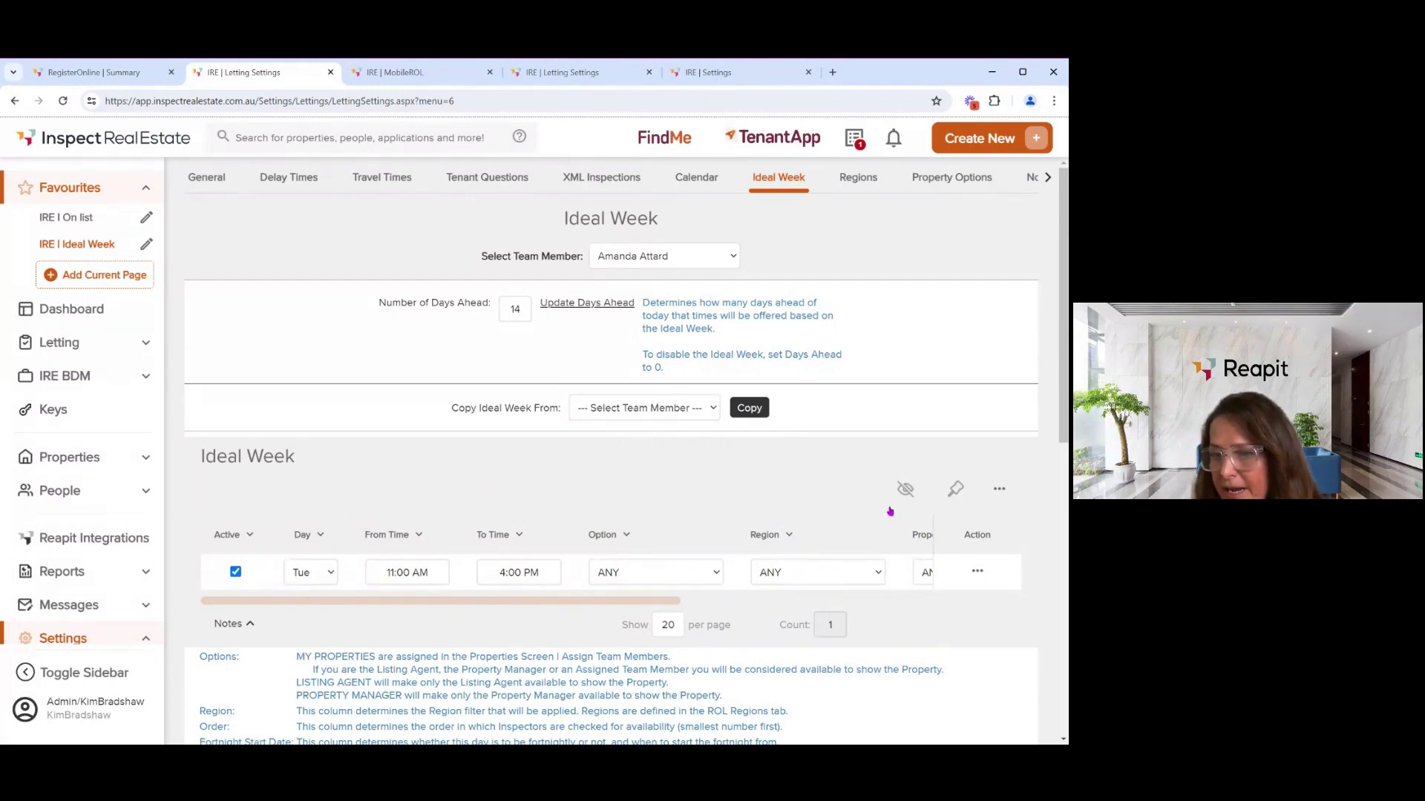
scroll(909, 494, down, 3)
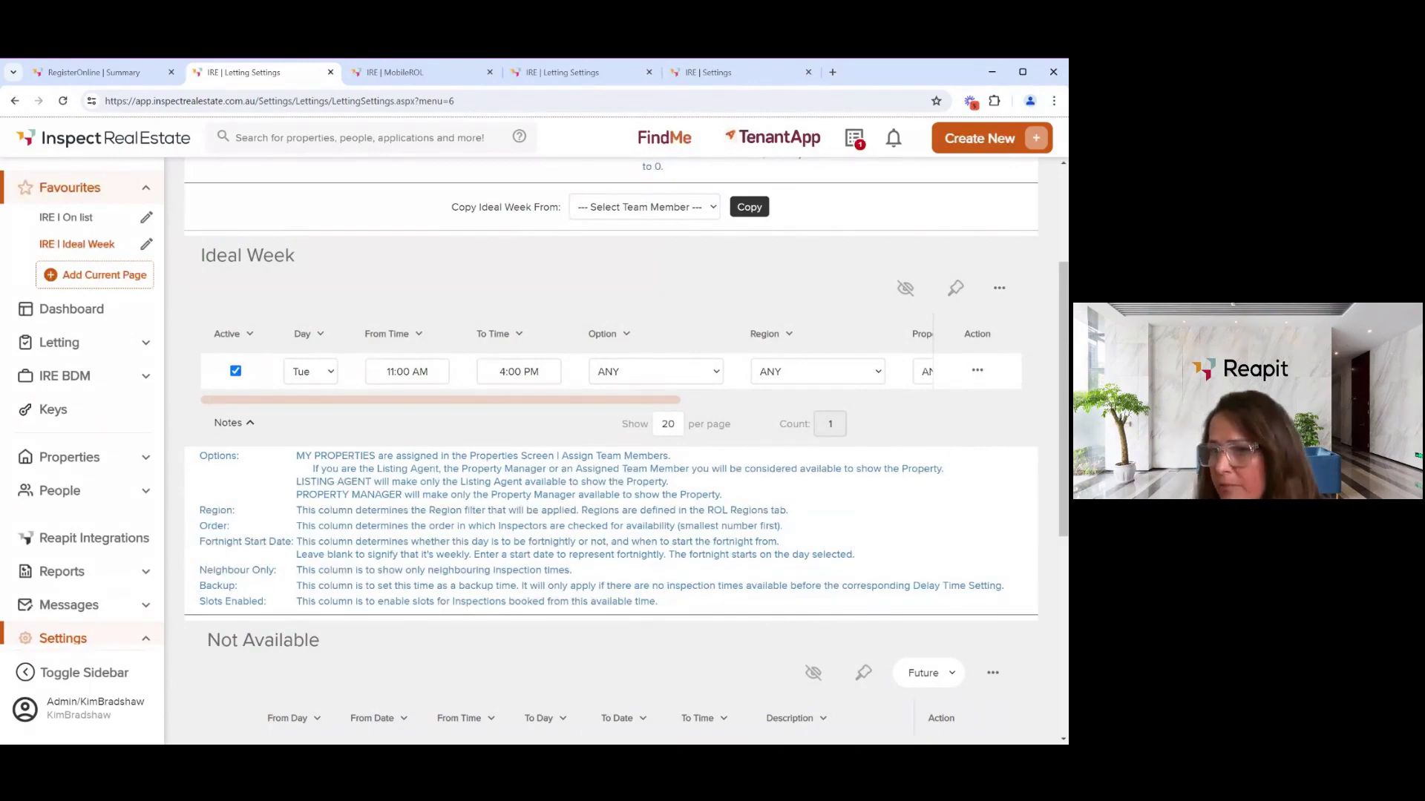
scroll(631, 495, down, 3)
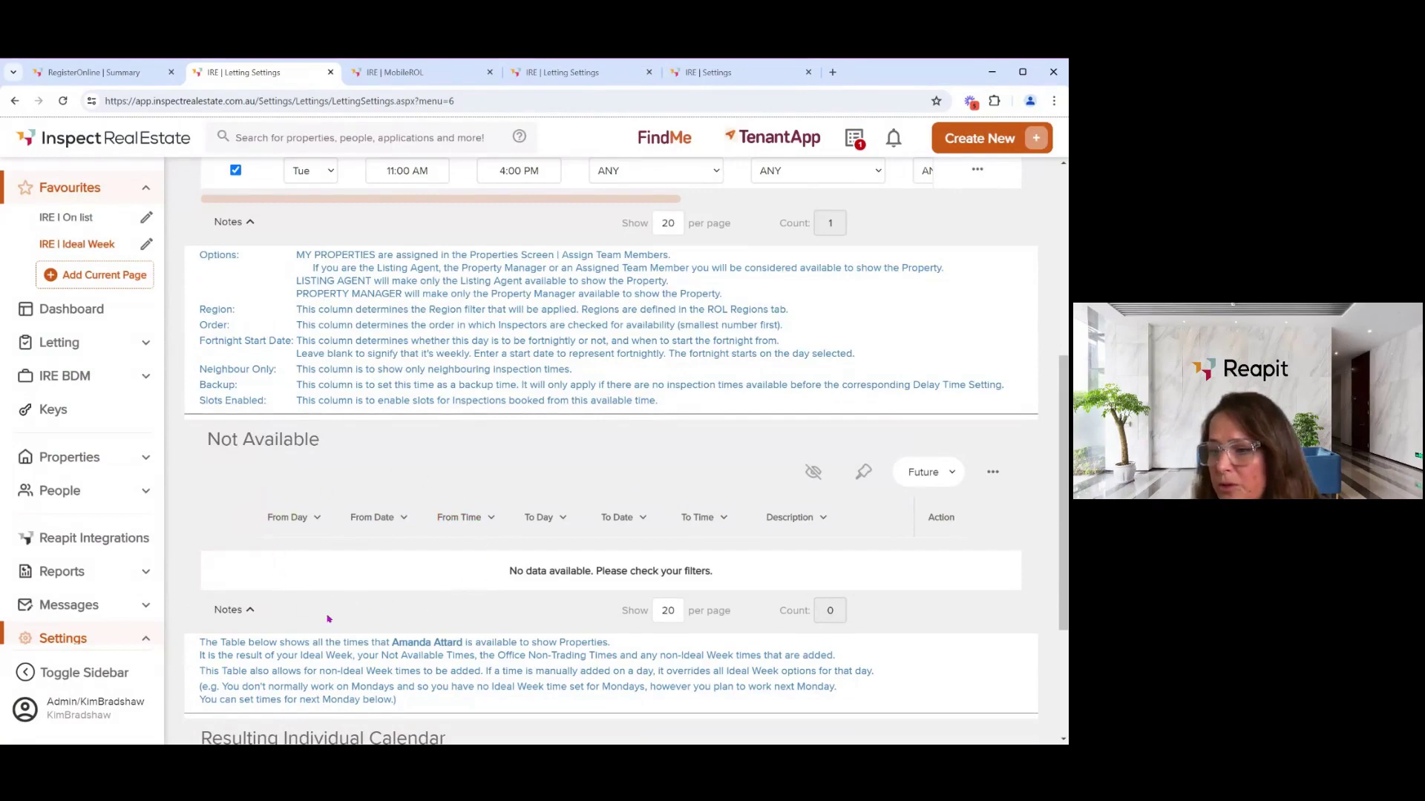
scroll(445, 563, up, 3)
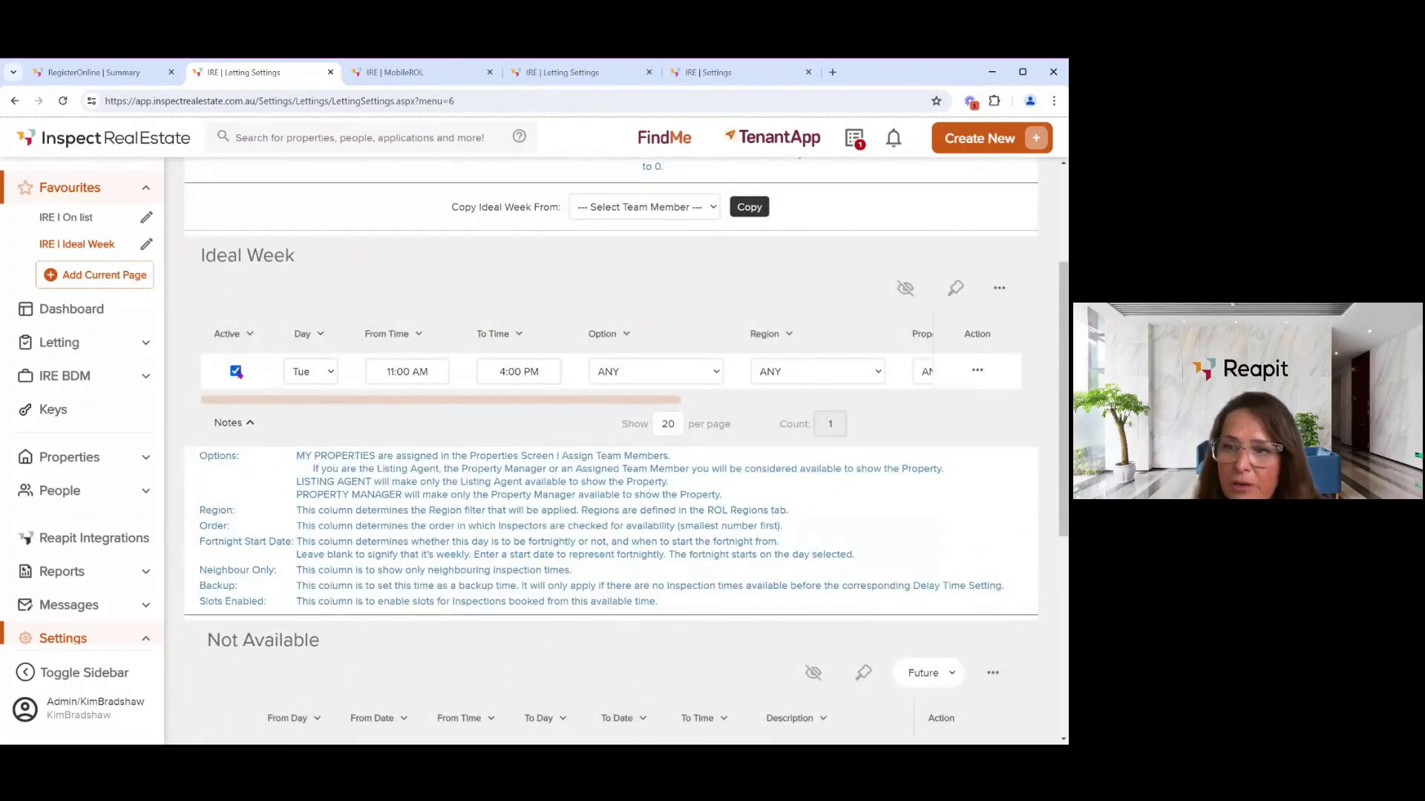
click(236, 372)
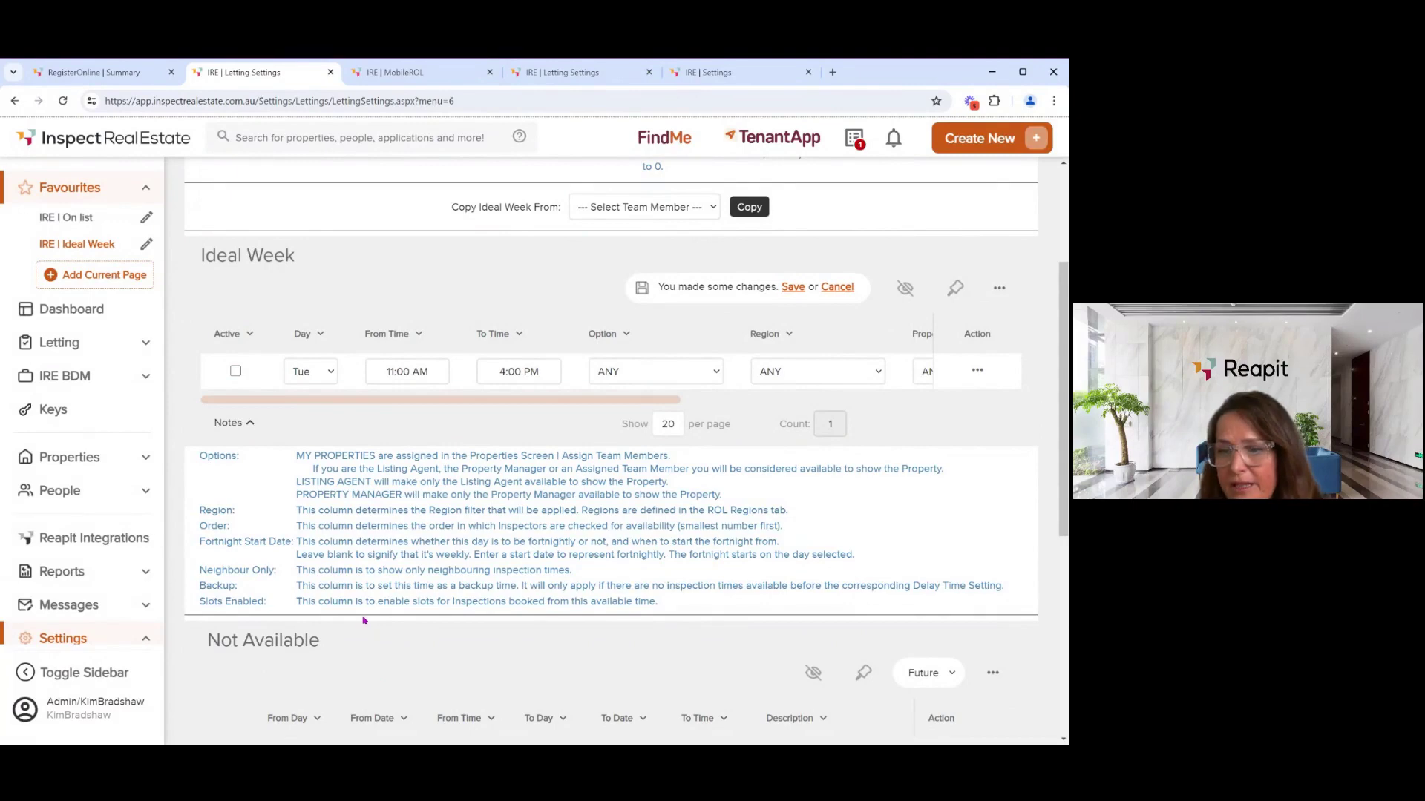
scroll(364, 618, up, 3)
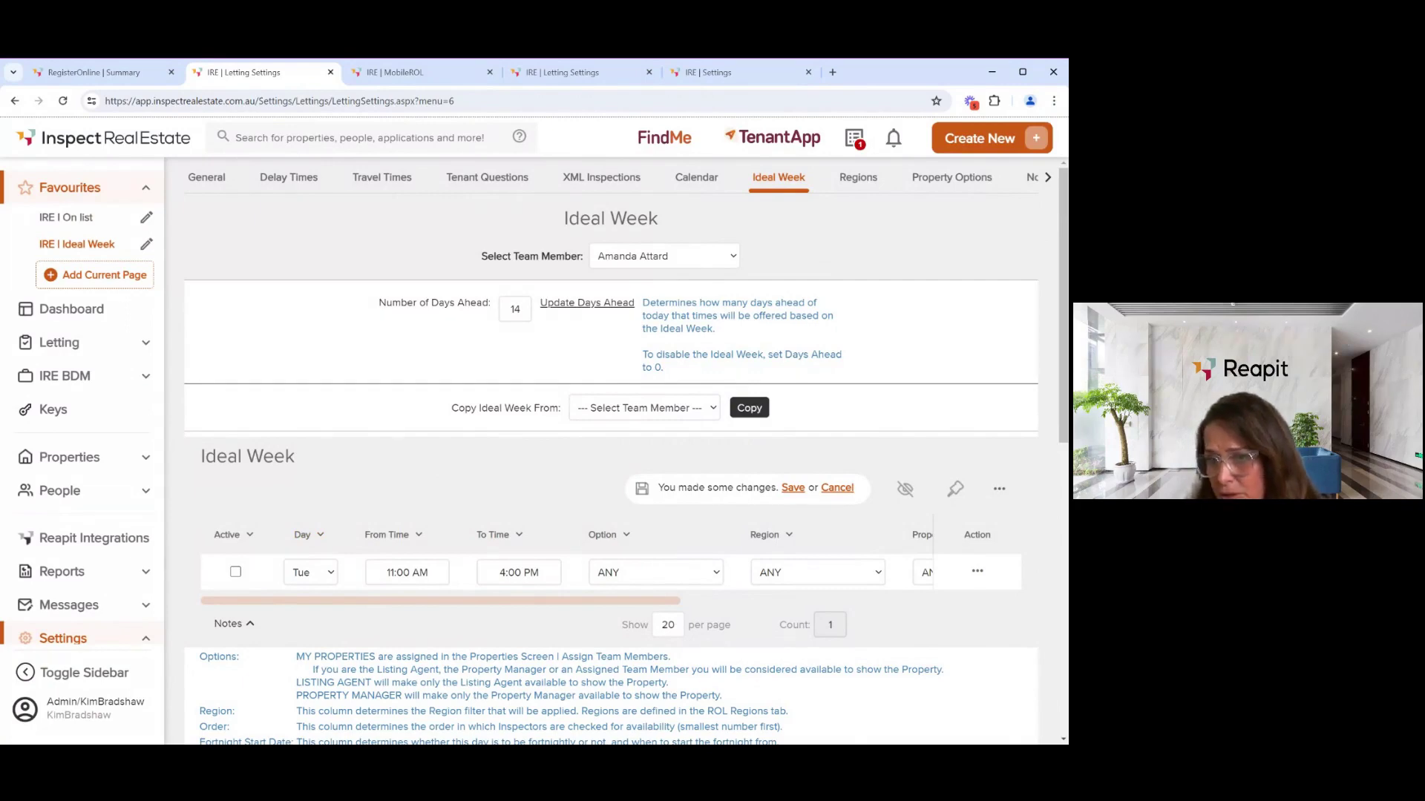
- Open Letting > Summary from the sidebar
click(58, 344)
mouse_move(66, 294)
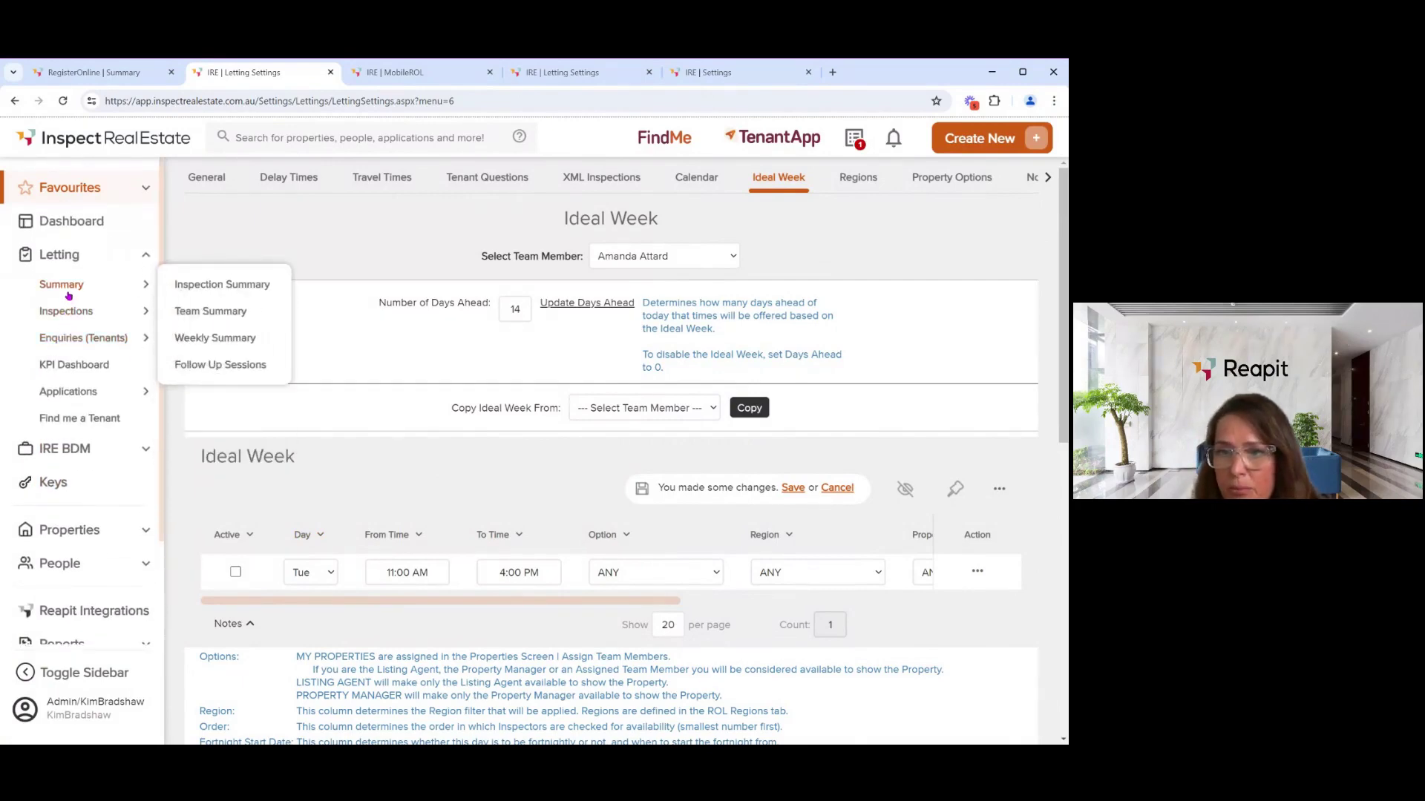
click(67, 292)
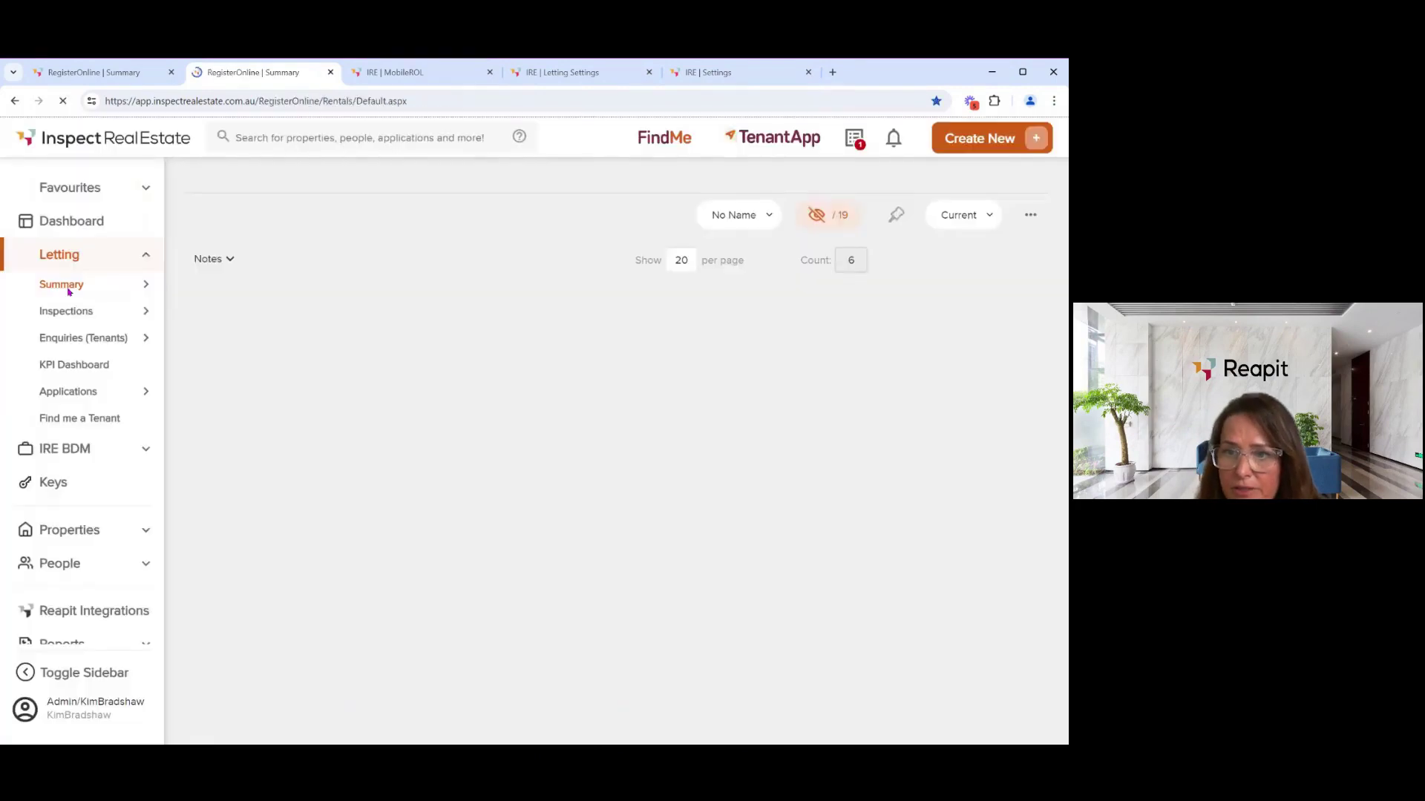
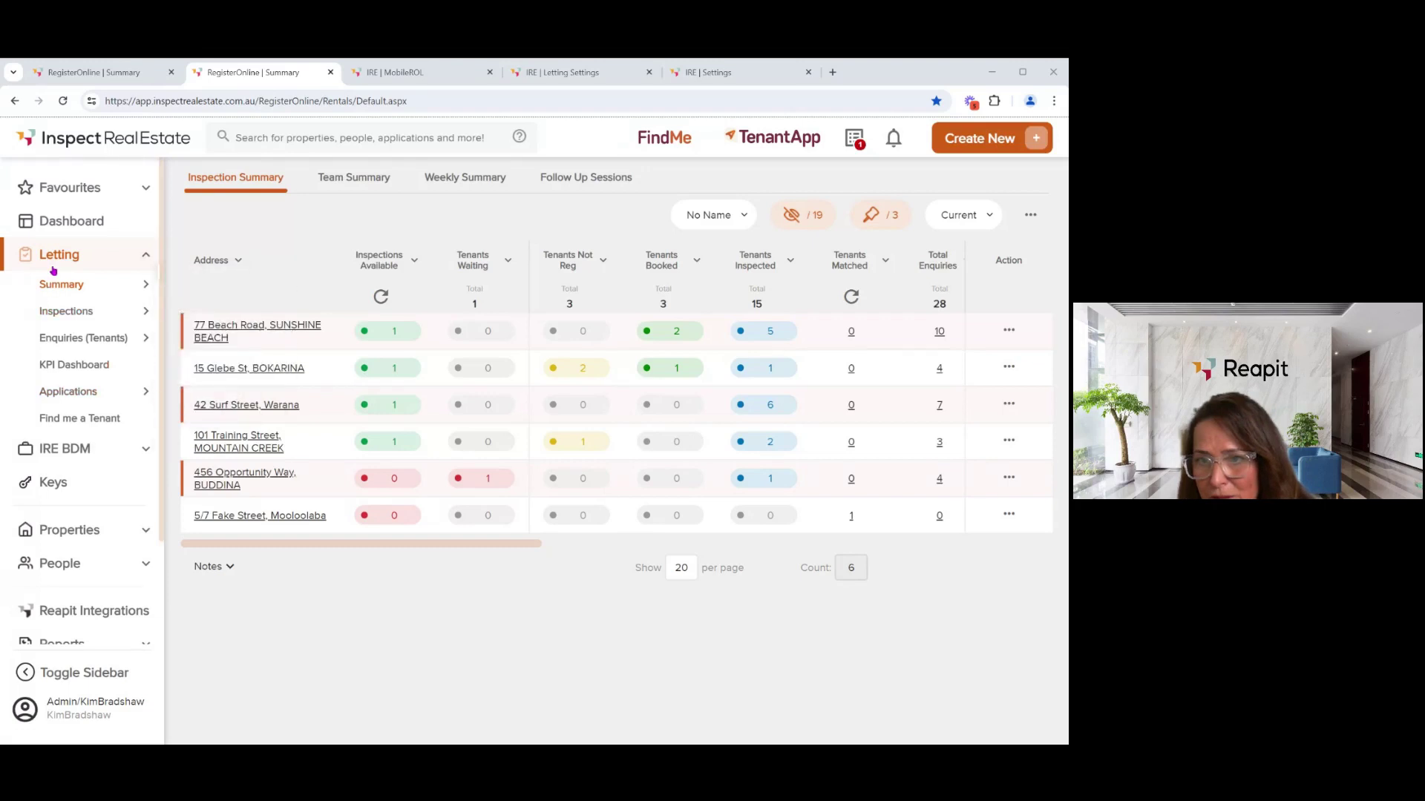
- Start an Inspection Run Wizard for the chosen inspector on Saturday 27/04/24
mouse_move(50, 310)
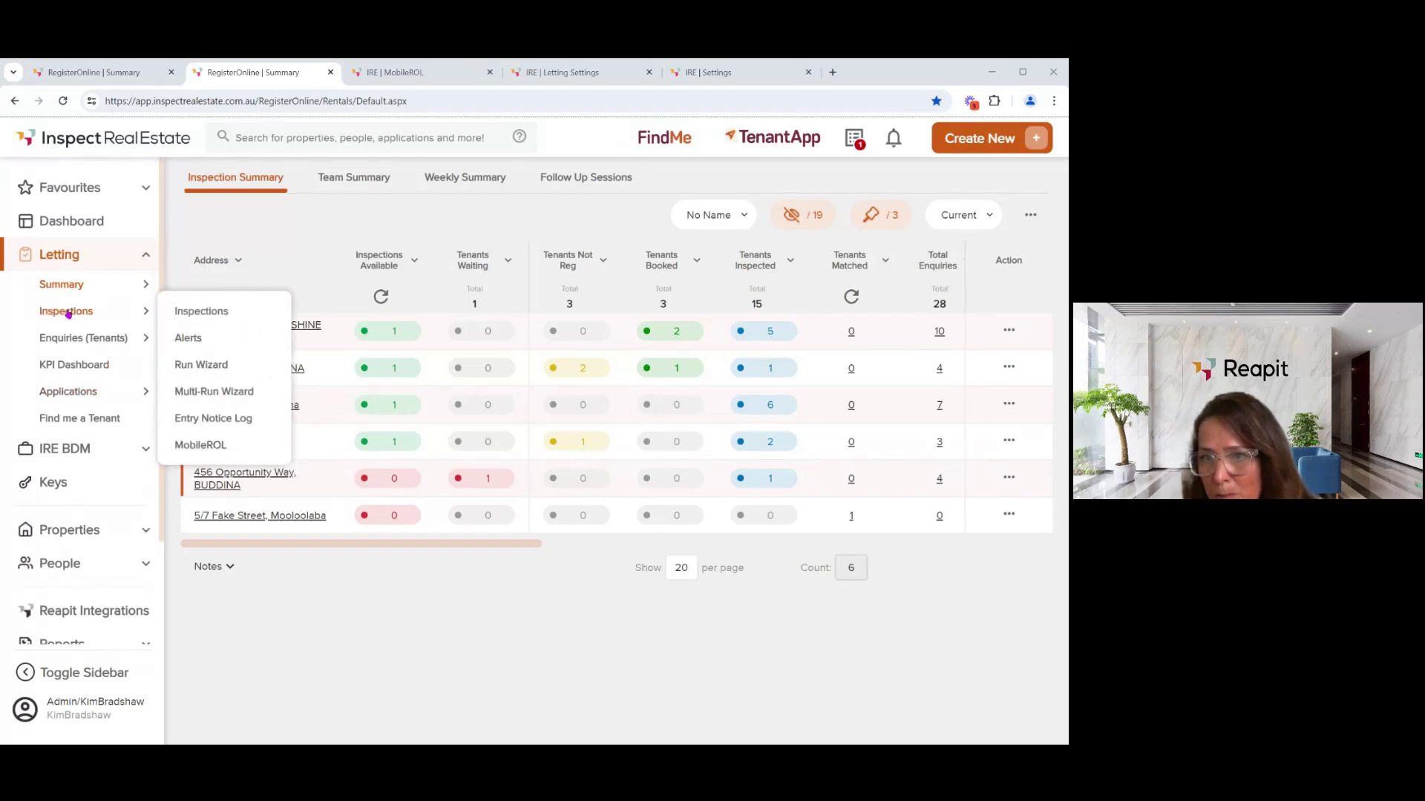
click(194, 367)
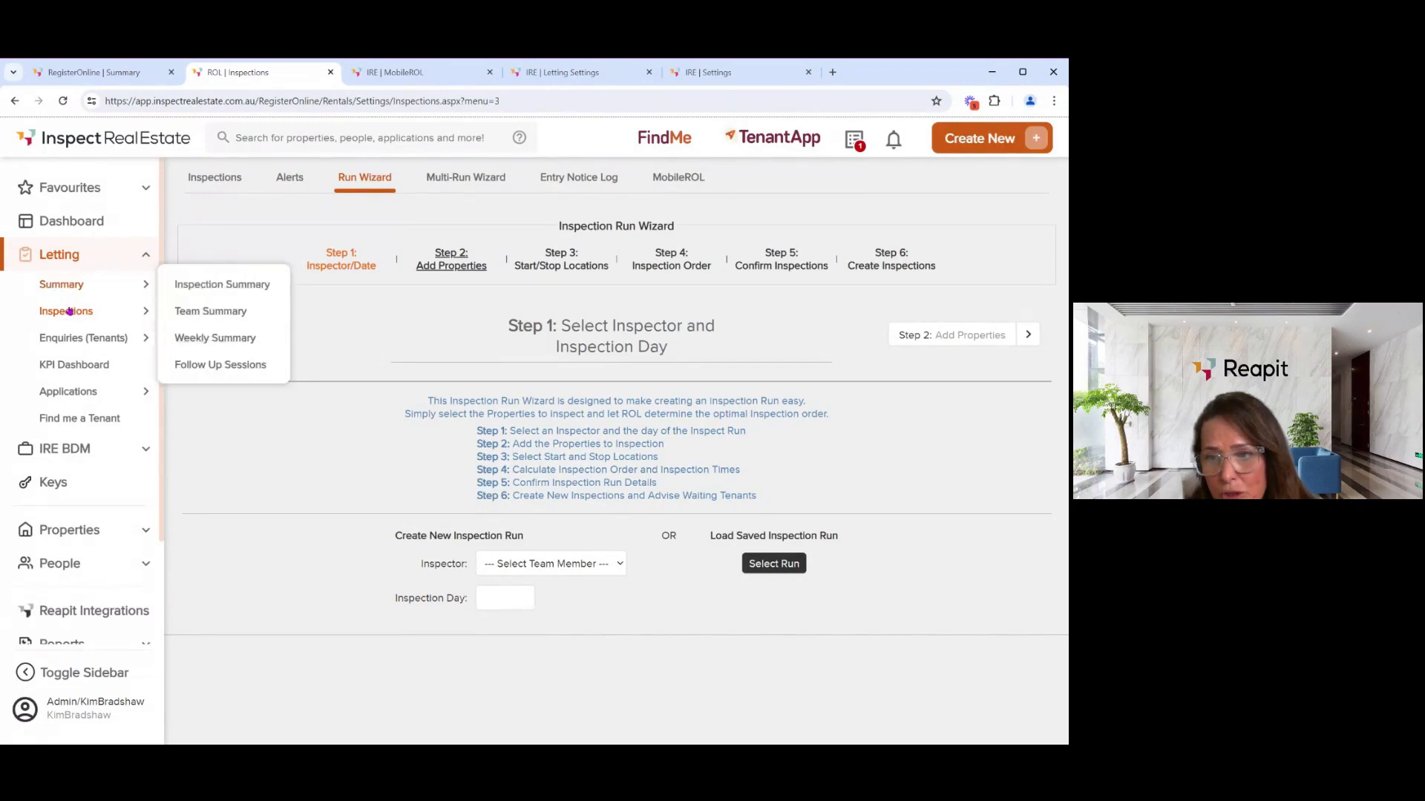
mouse_move(69, 313)
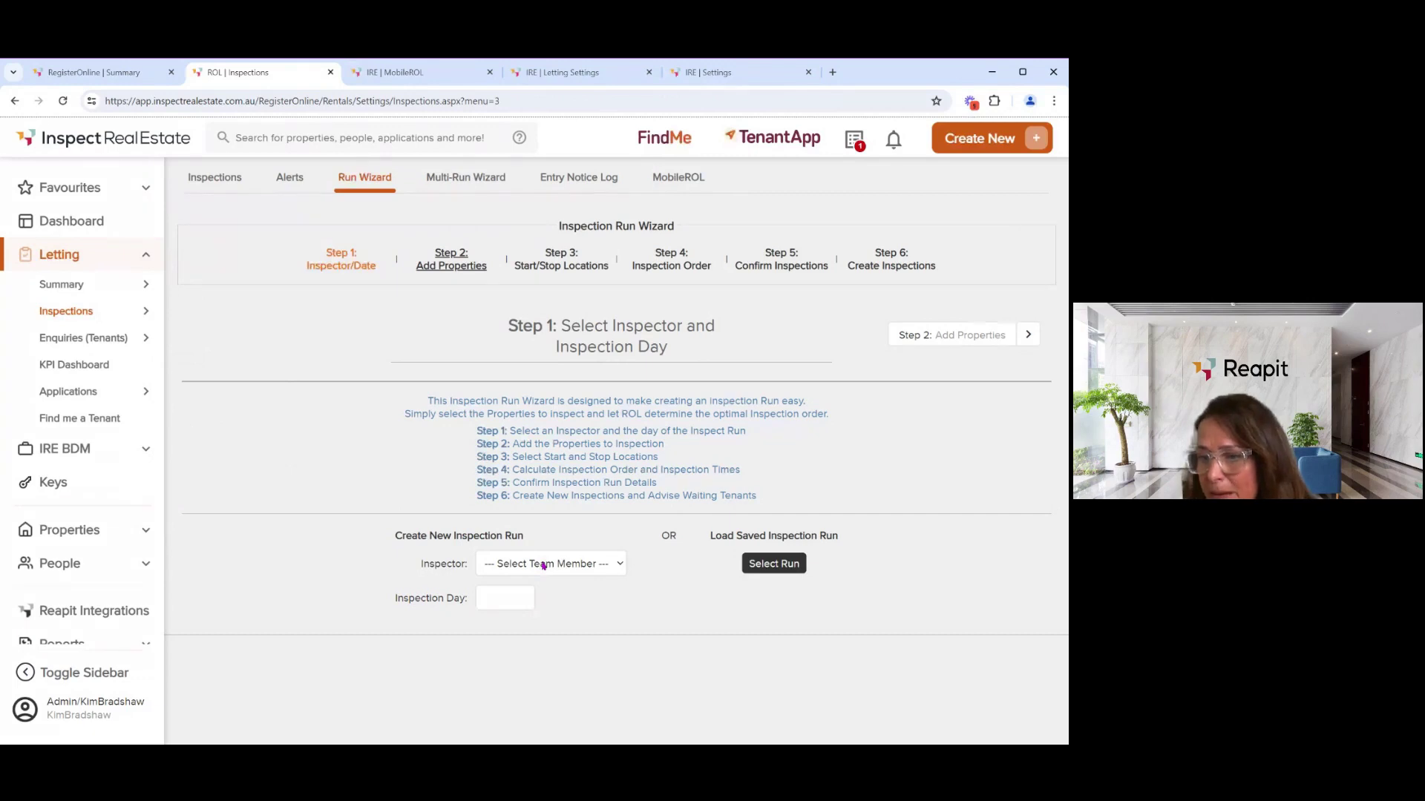
click(540, 580)
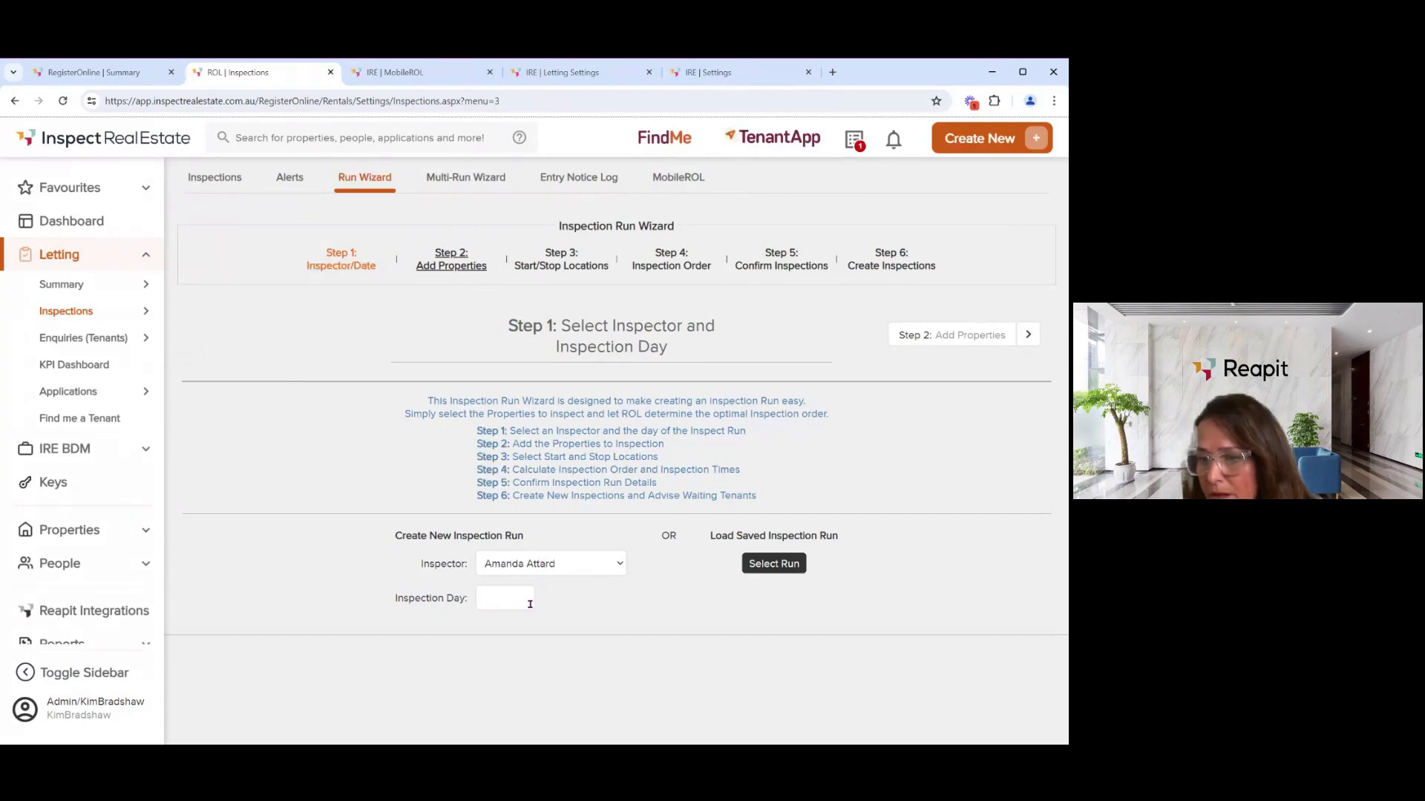
click(521, 600)
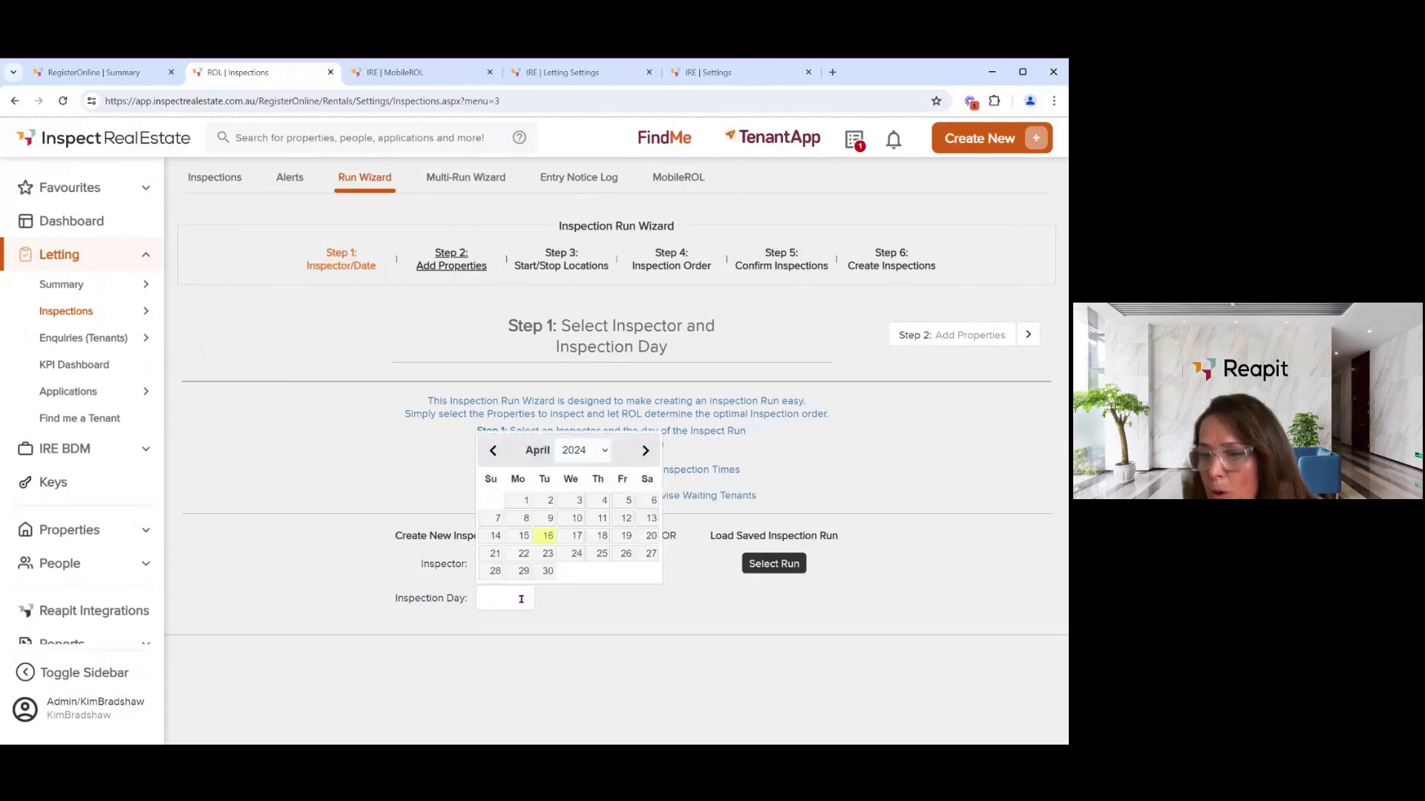
click(649, 554)
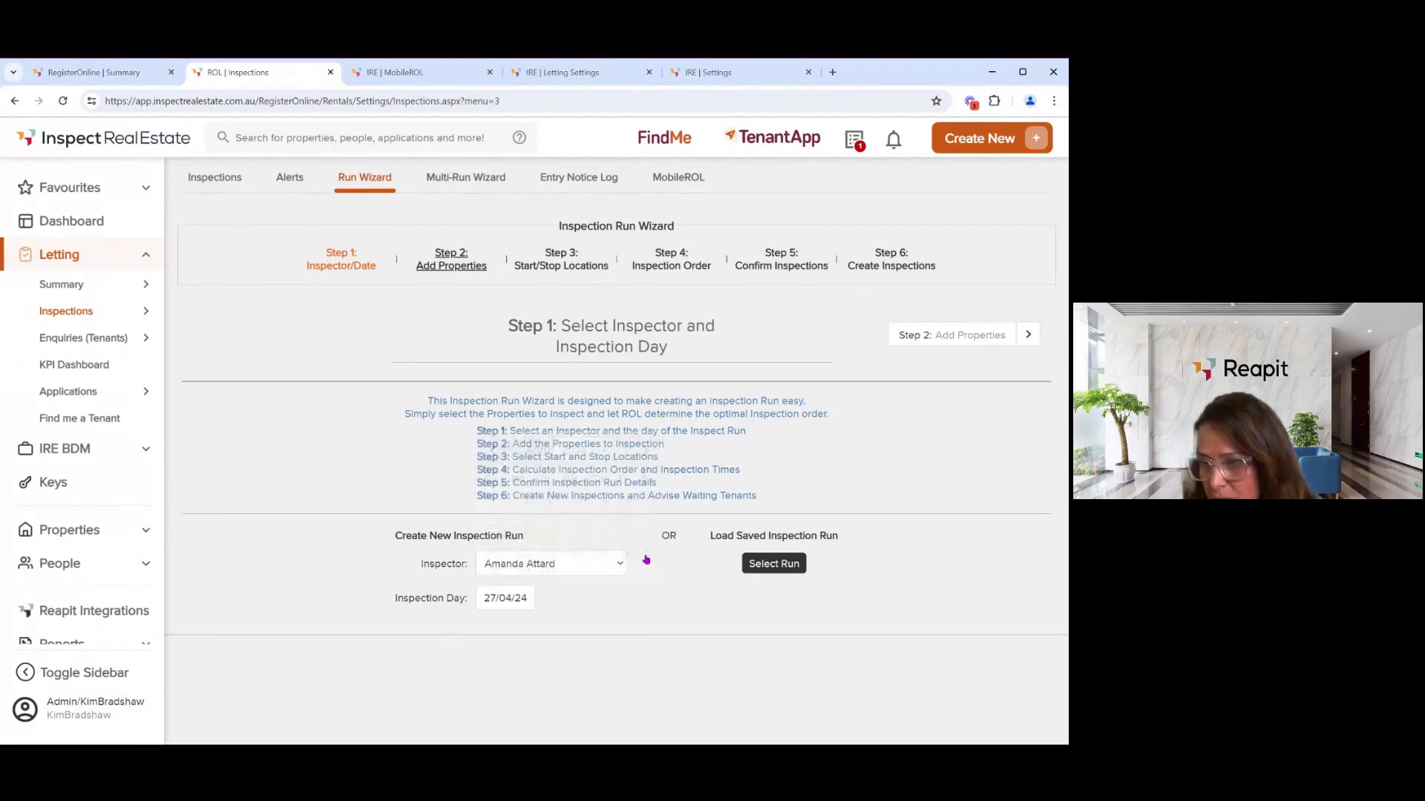
click(979, 341)
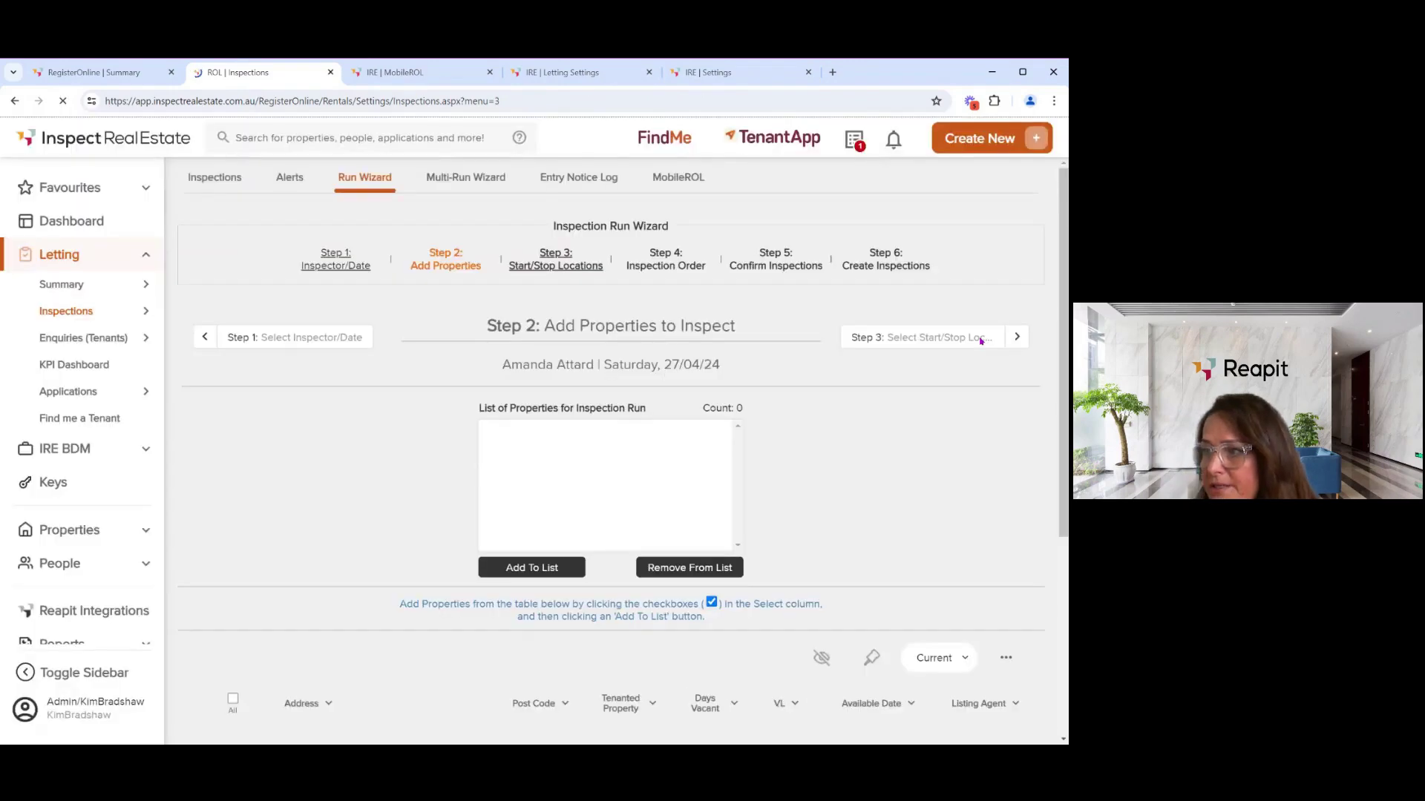
scroll(445, 448, down, 3)
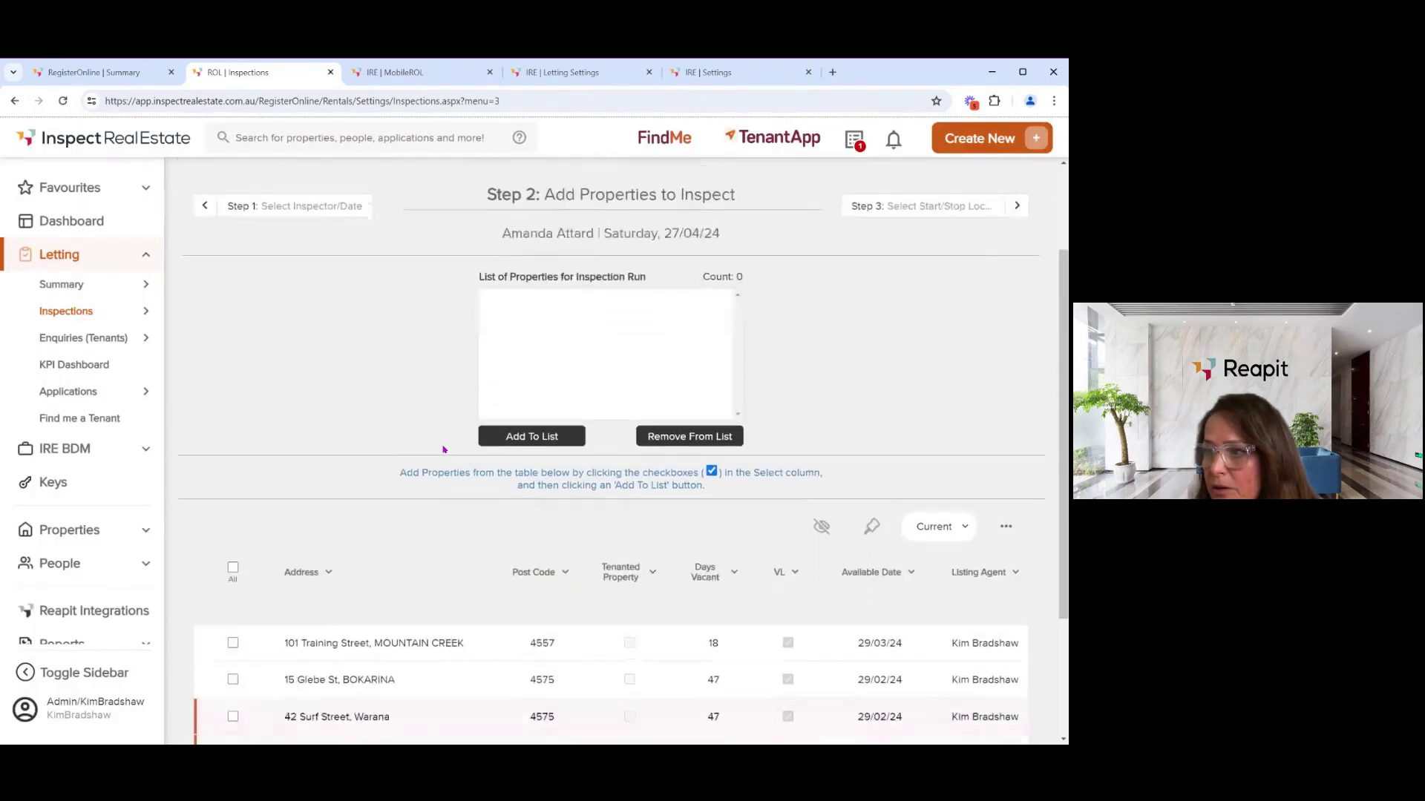
scroll(444, 450, down, 2)
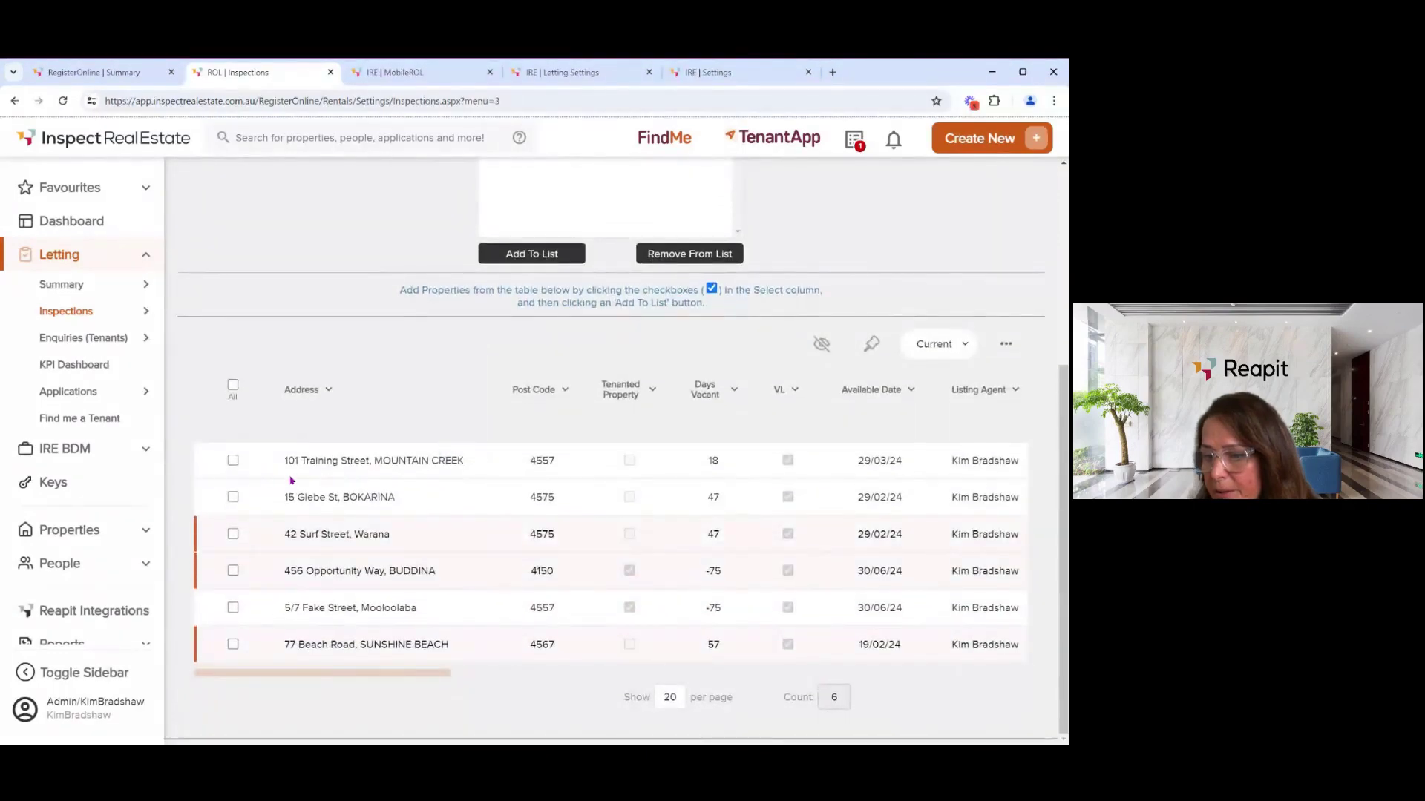
click(235, 461)
click(233, 497)
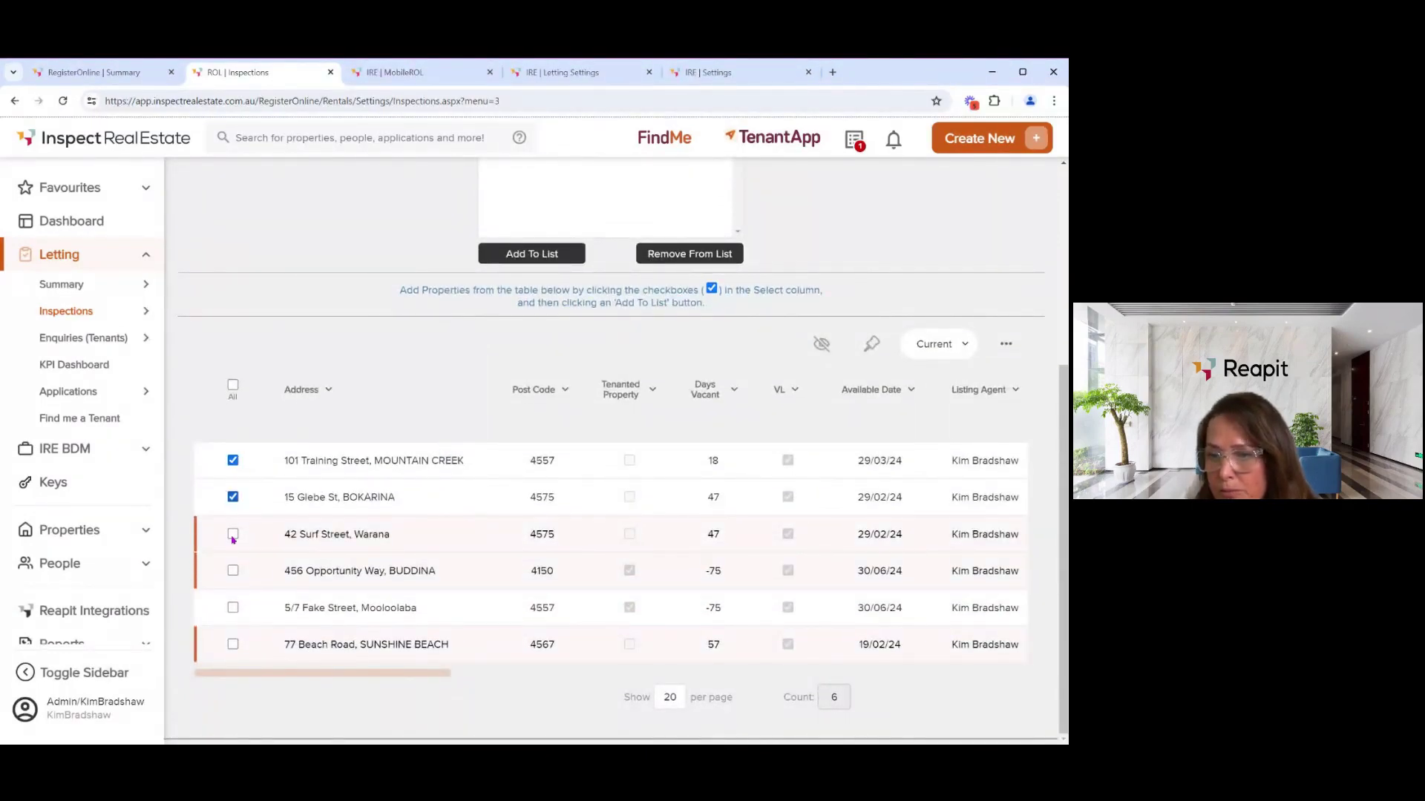
click(233, 534)
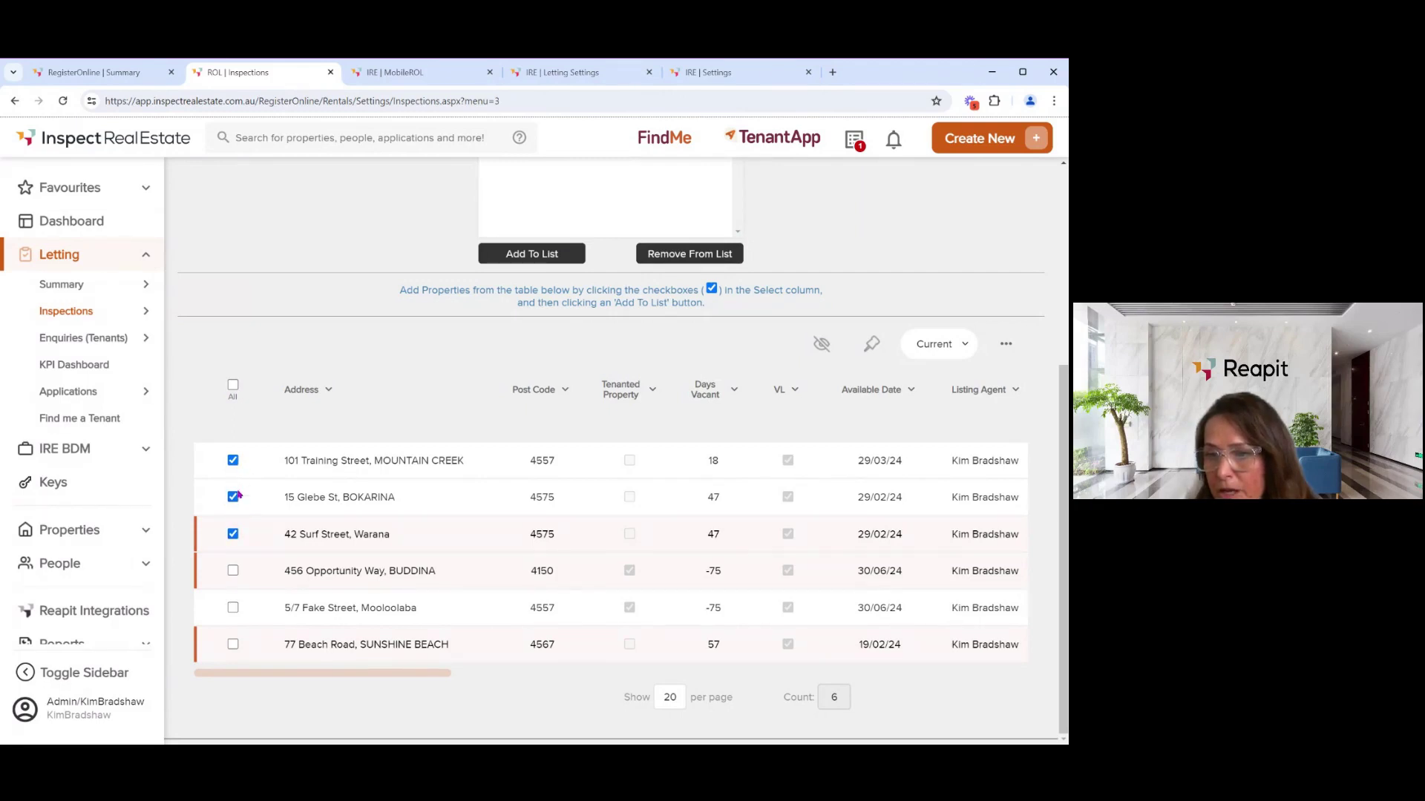
click(233, 384)
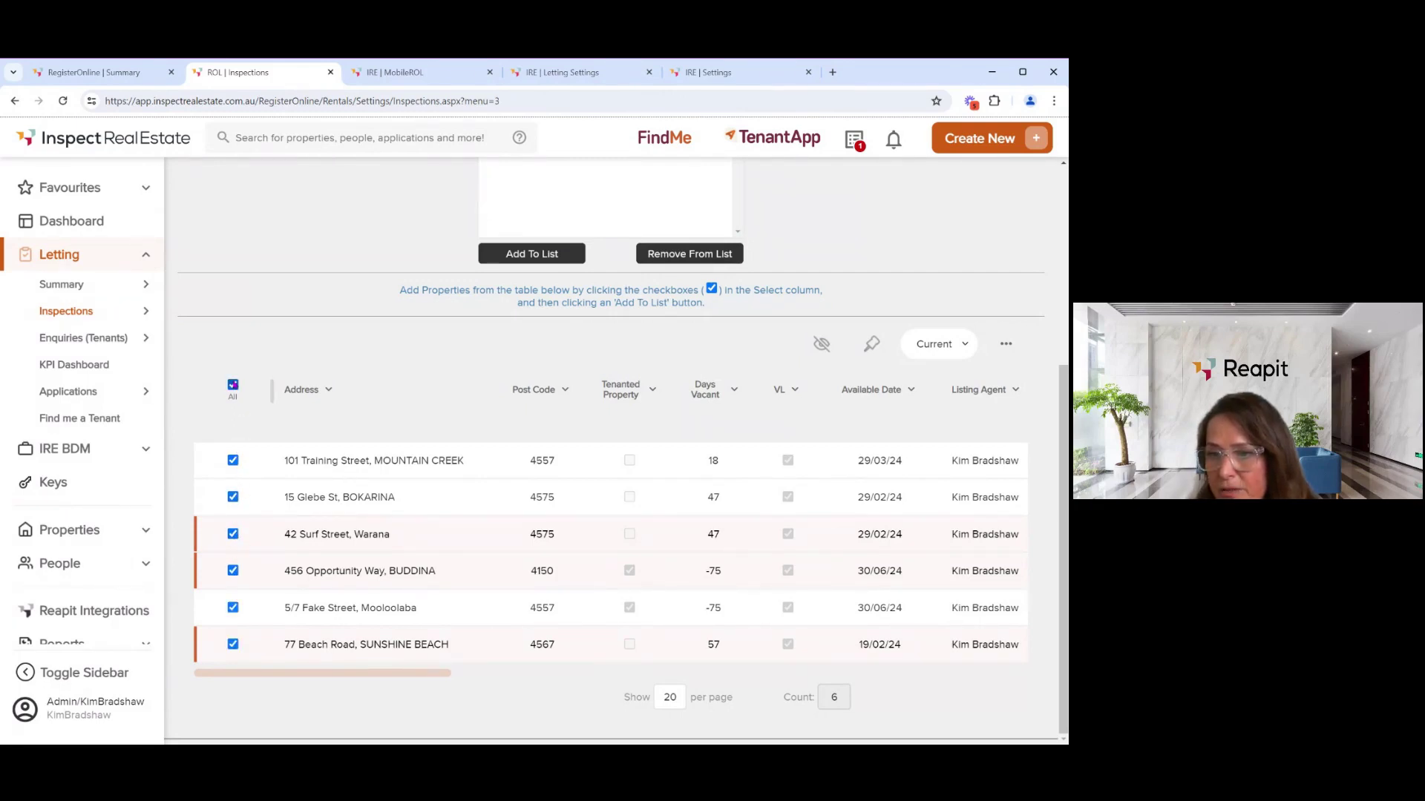
click(233, 385)
click(233, 460)
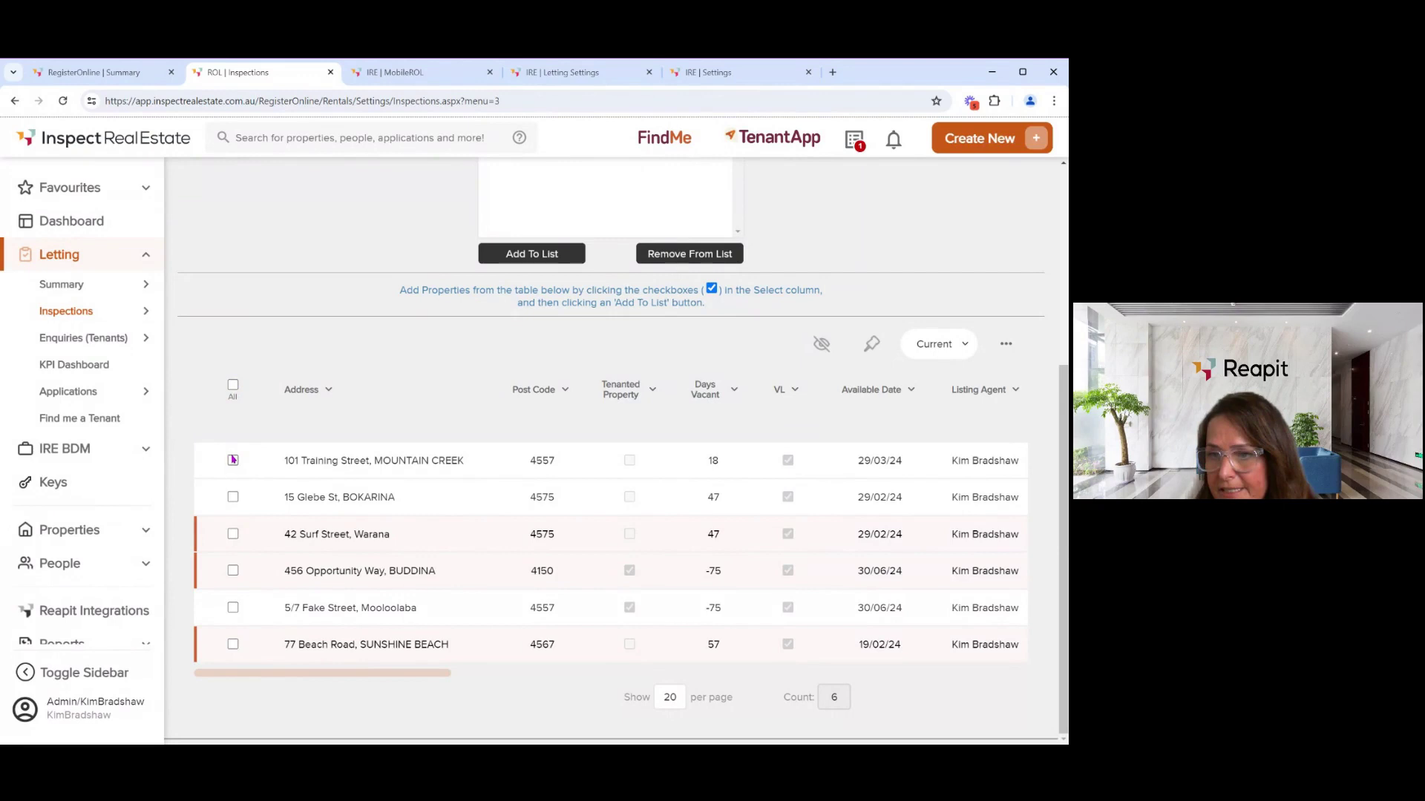
click(233, 497)
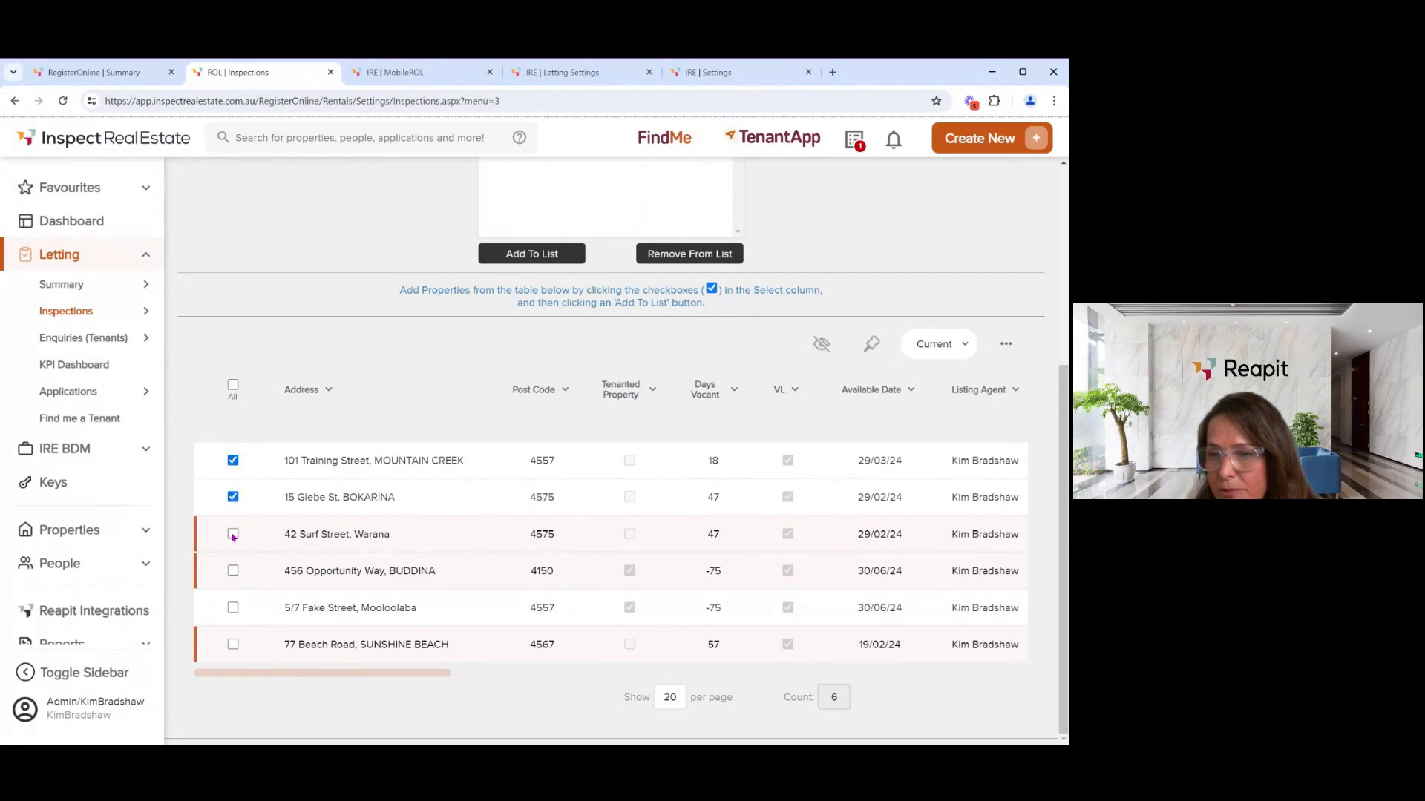
click(233, 534)
click(532, 254)
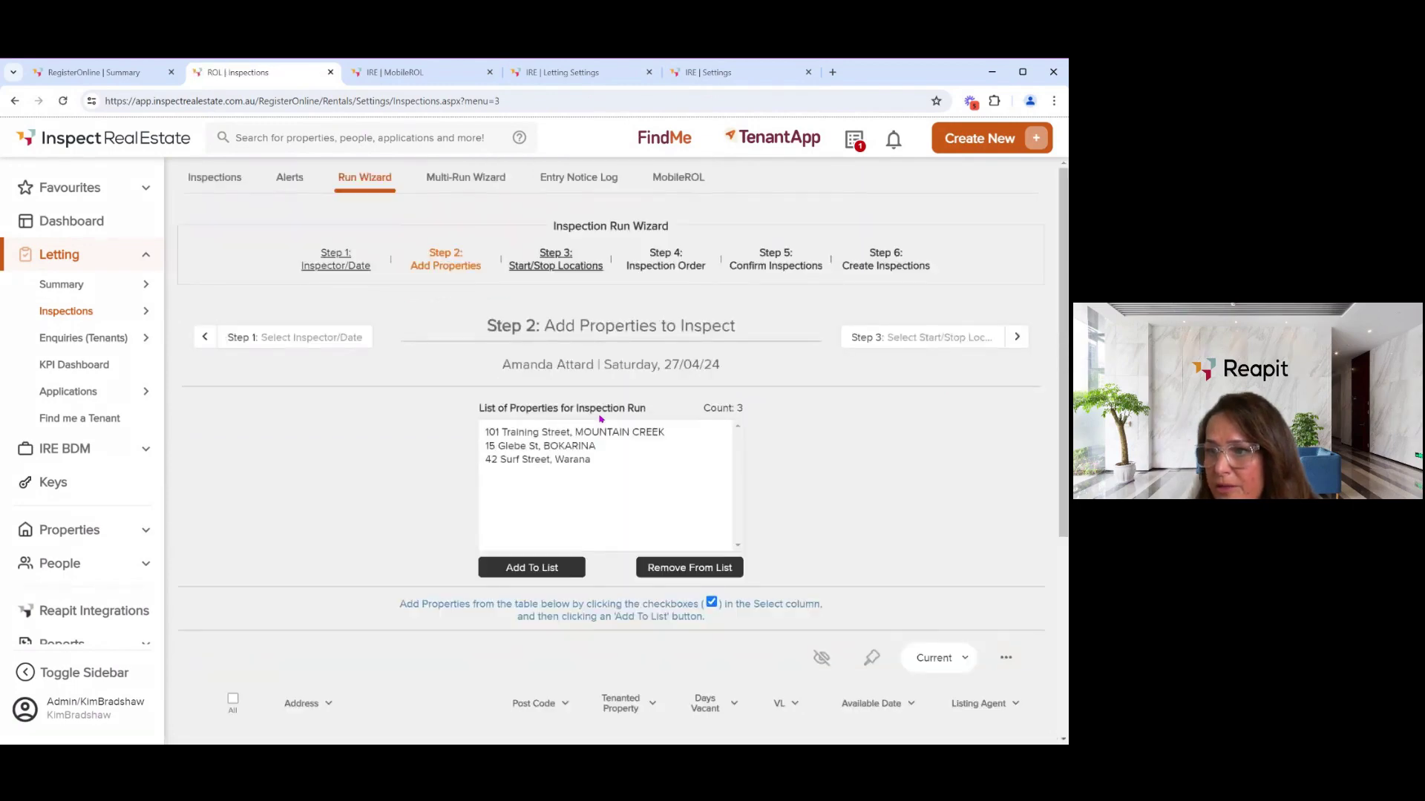
click(578, 460)
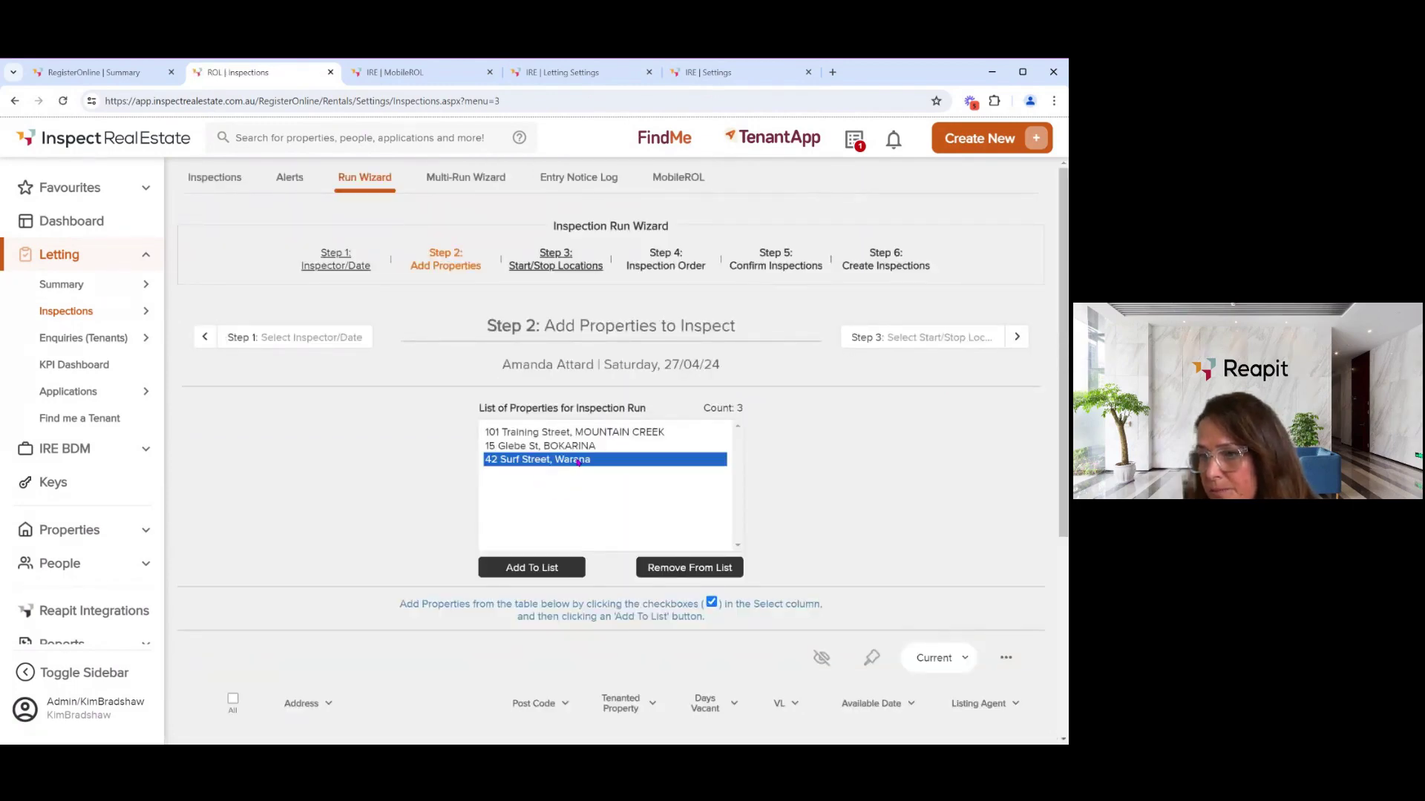
click(664, 568)
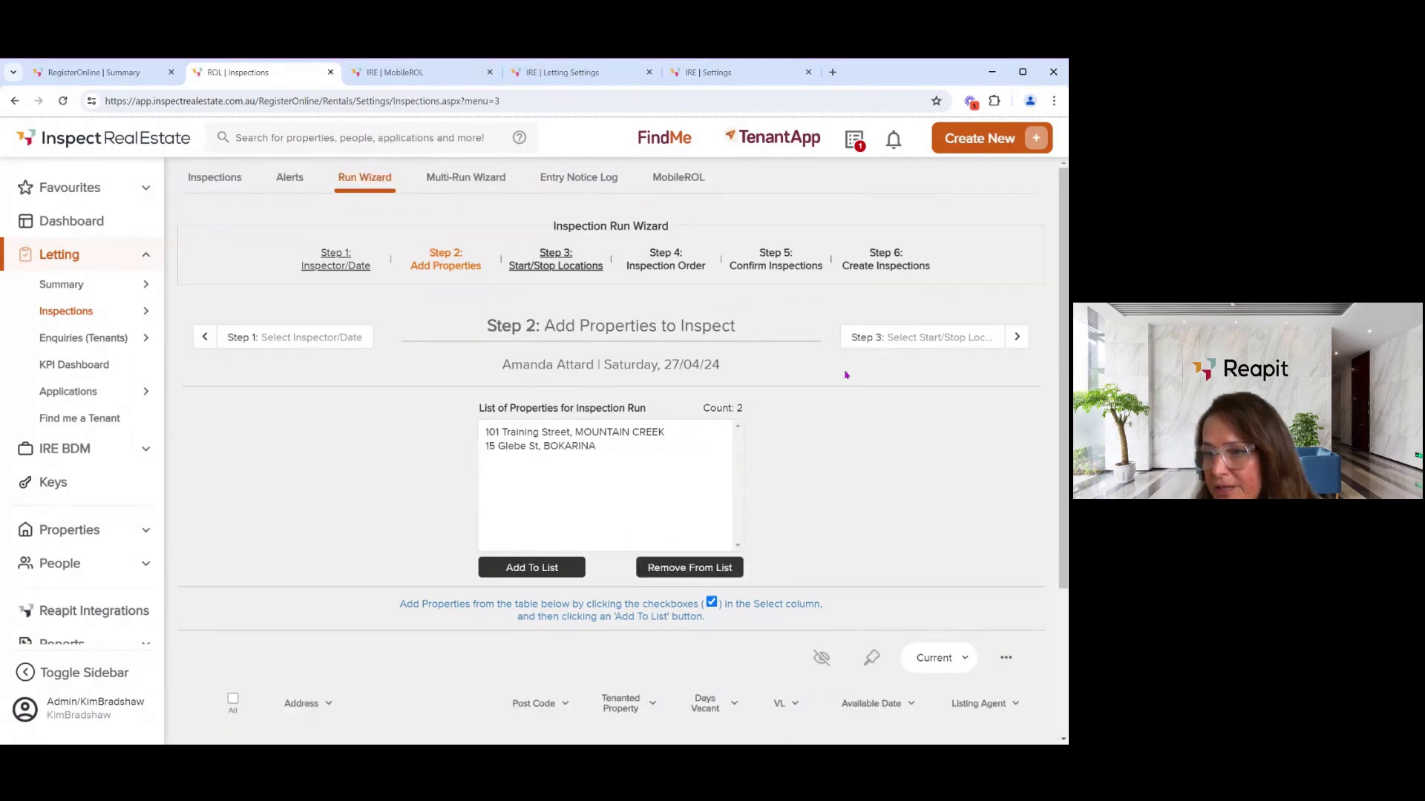
click(944, 333)
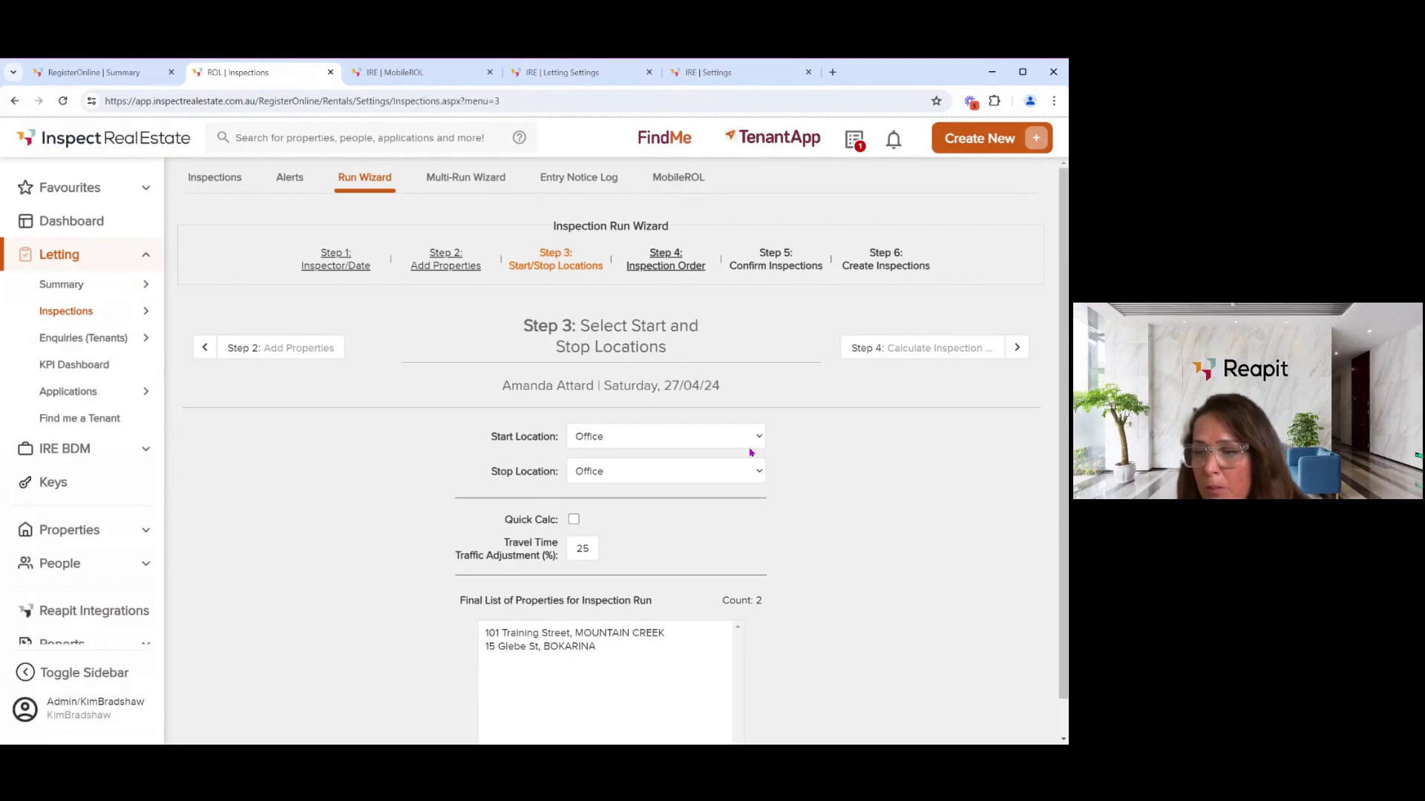
click(751, 452)
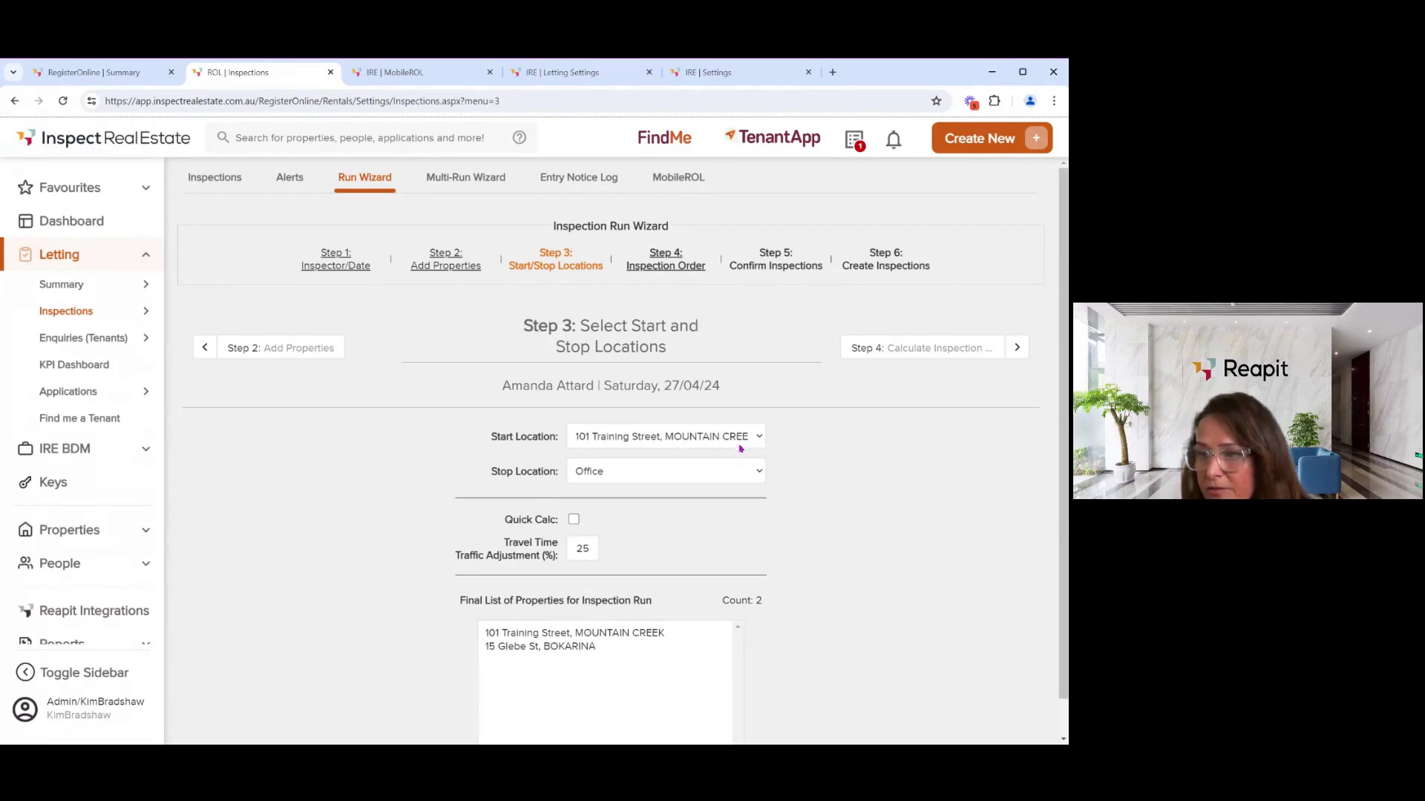
click(724, 462)
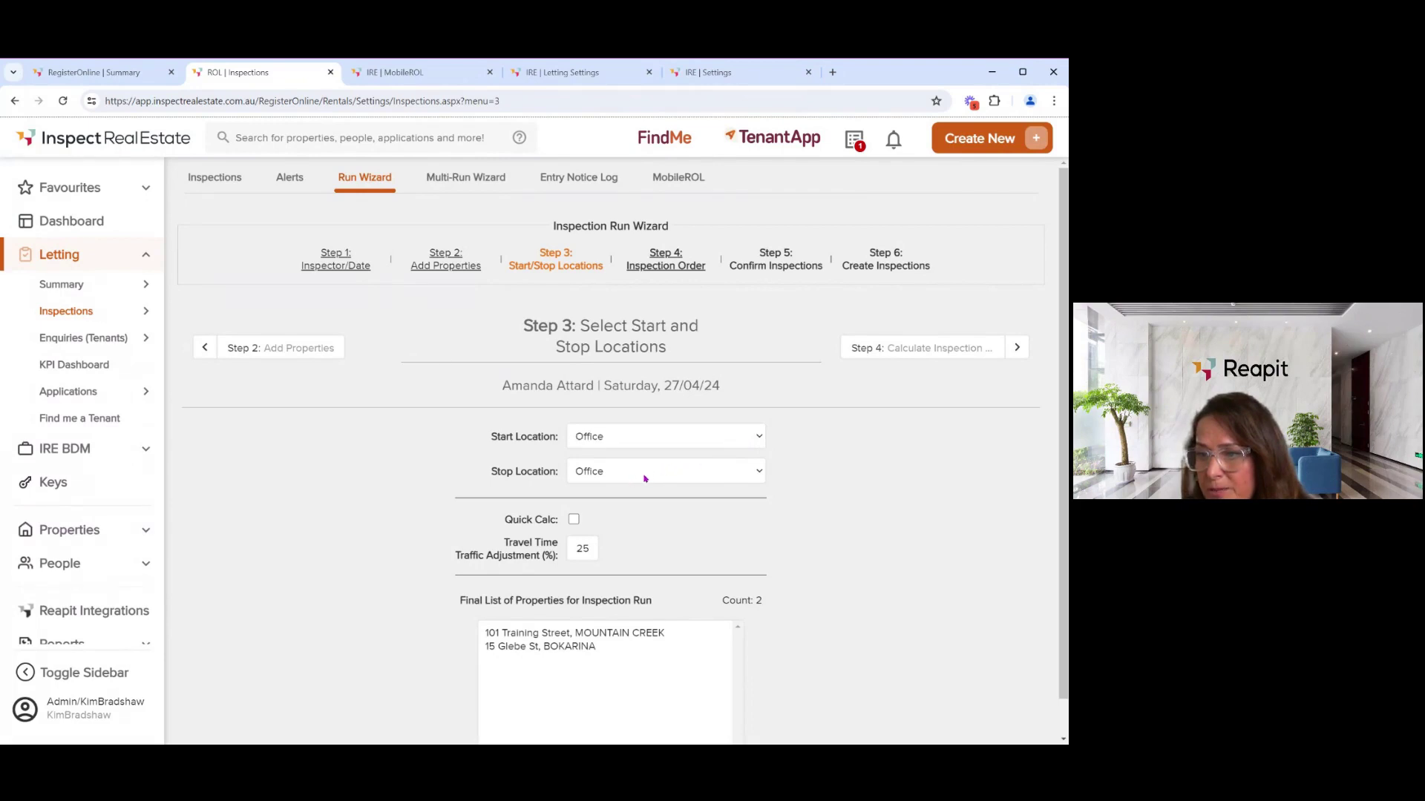
click(934, 354)
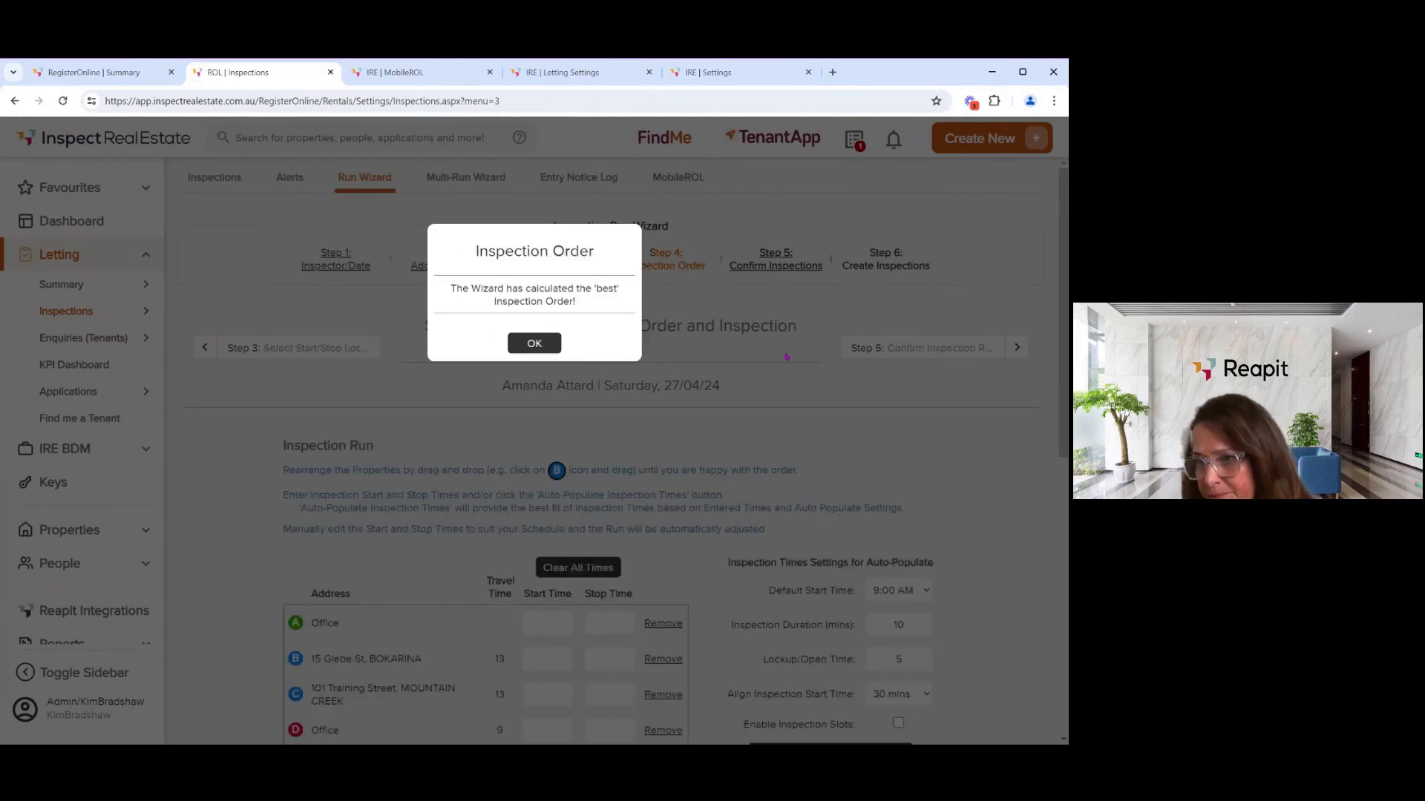
- Set a 10:00 AM Office start and auto-populate times: Glebe St 10:30, Training Street 11:00
click(531, 344)
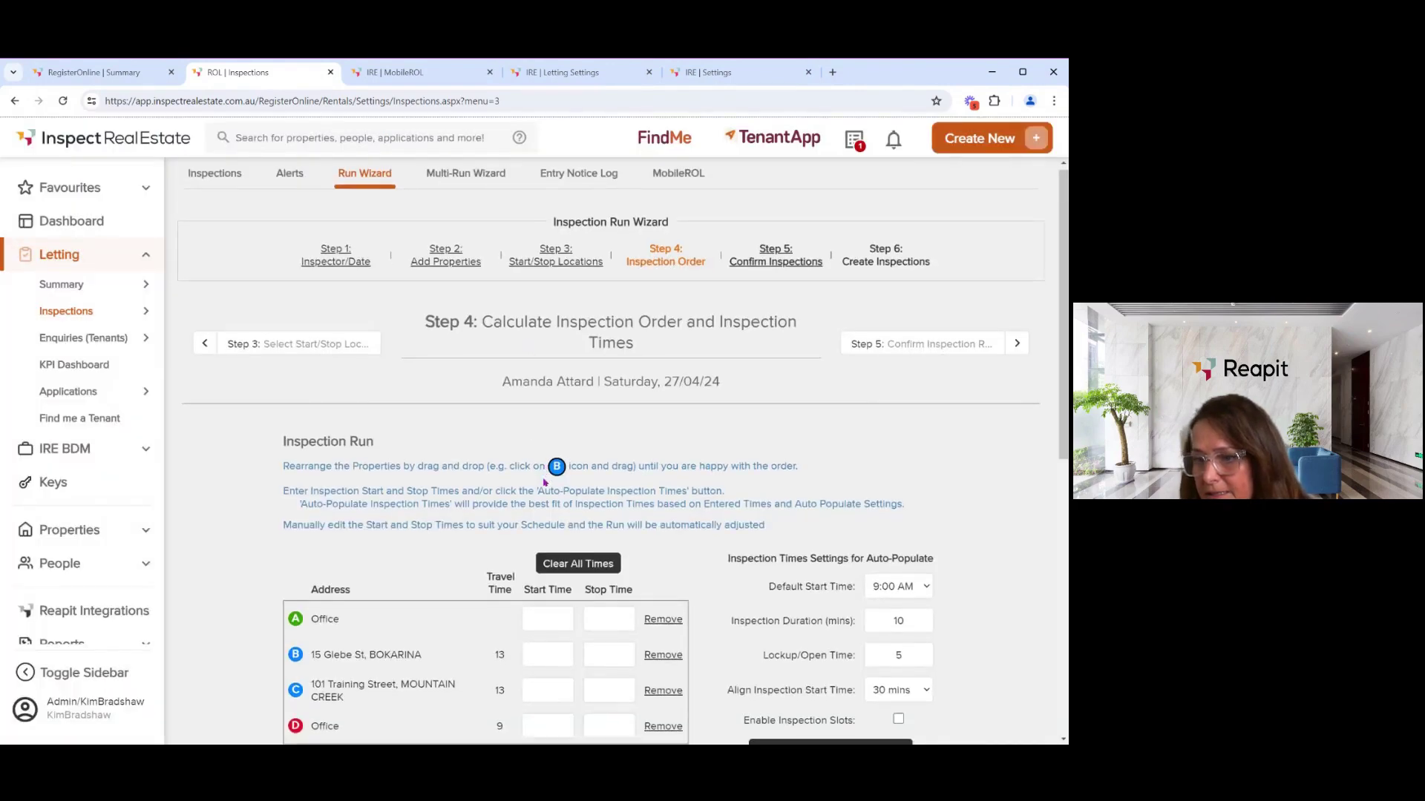
scroll(544, 478, down, 2)
click(538, 488)
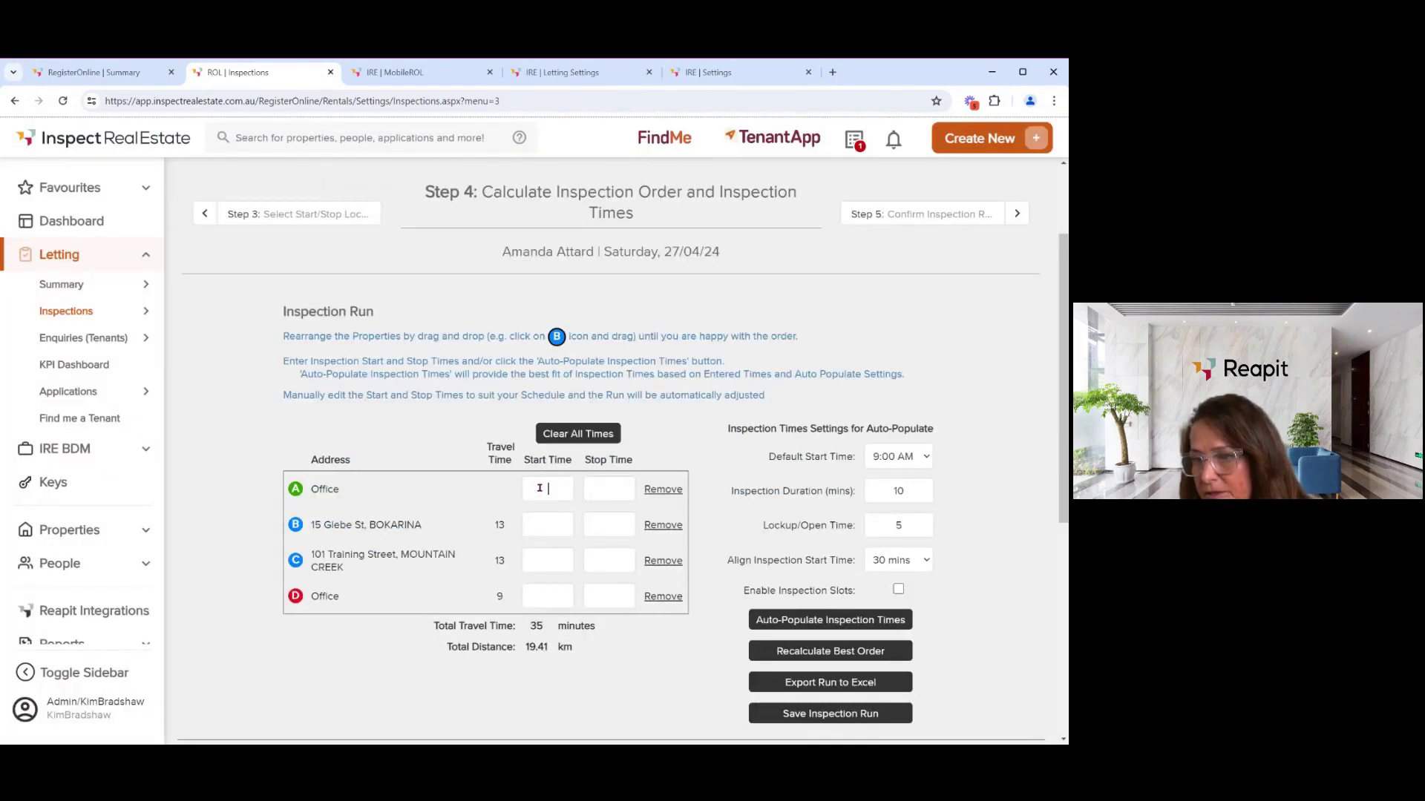
click(550, 503)
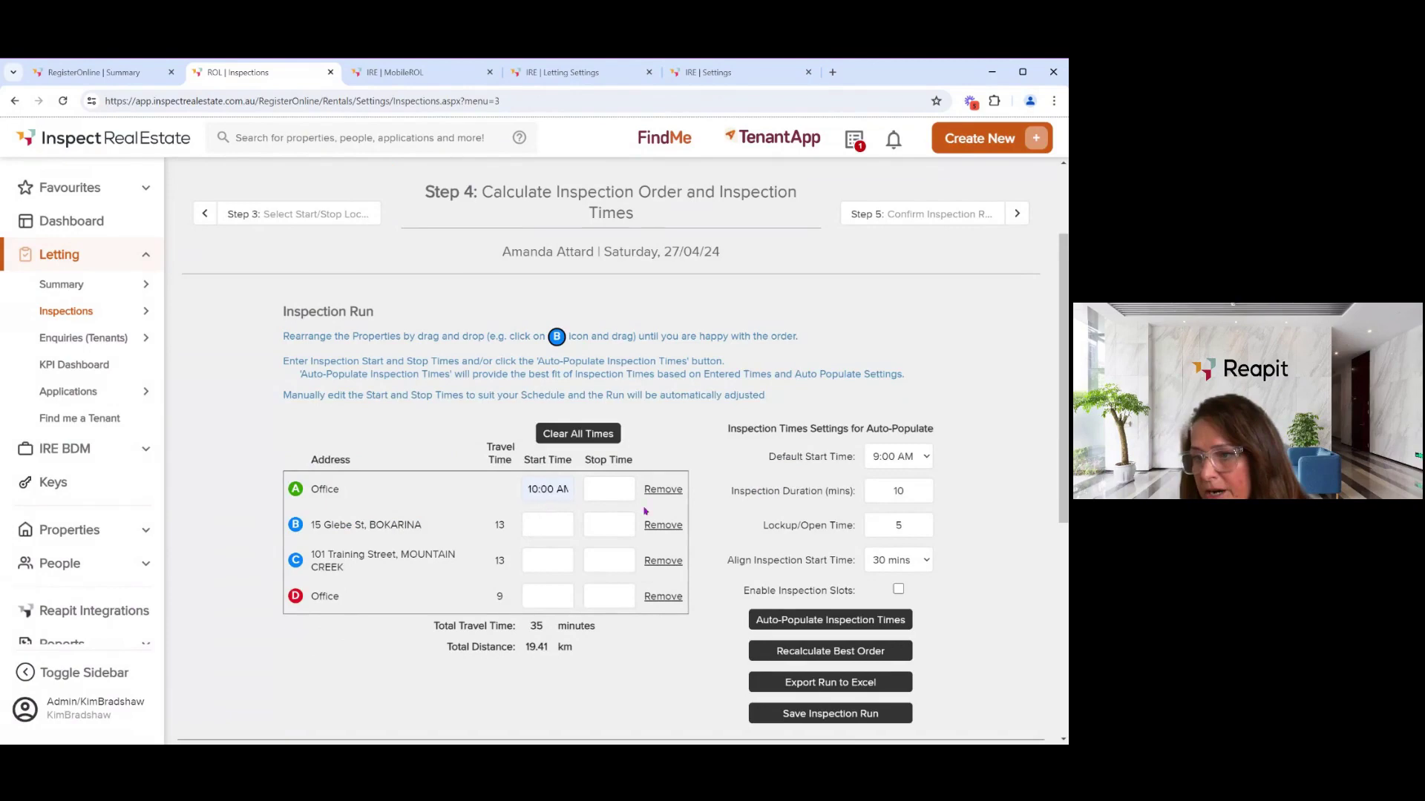
click(779, 623)
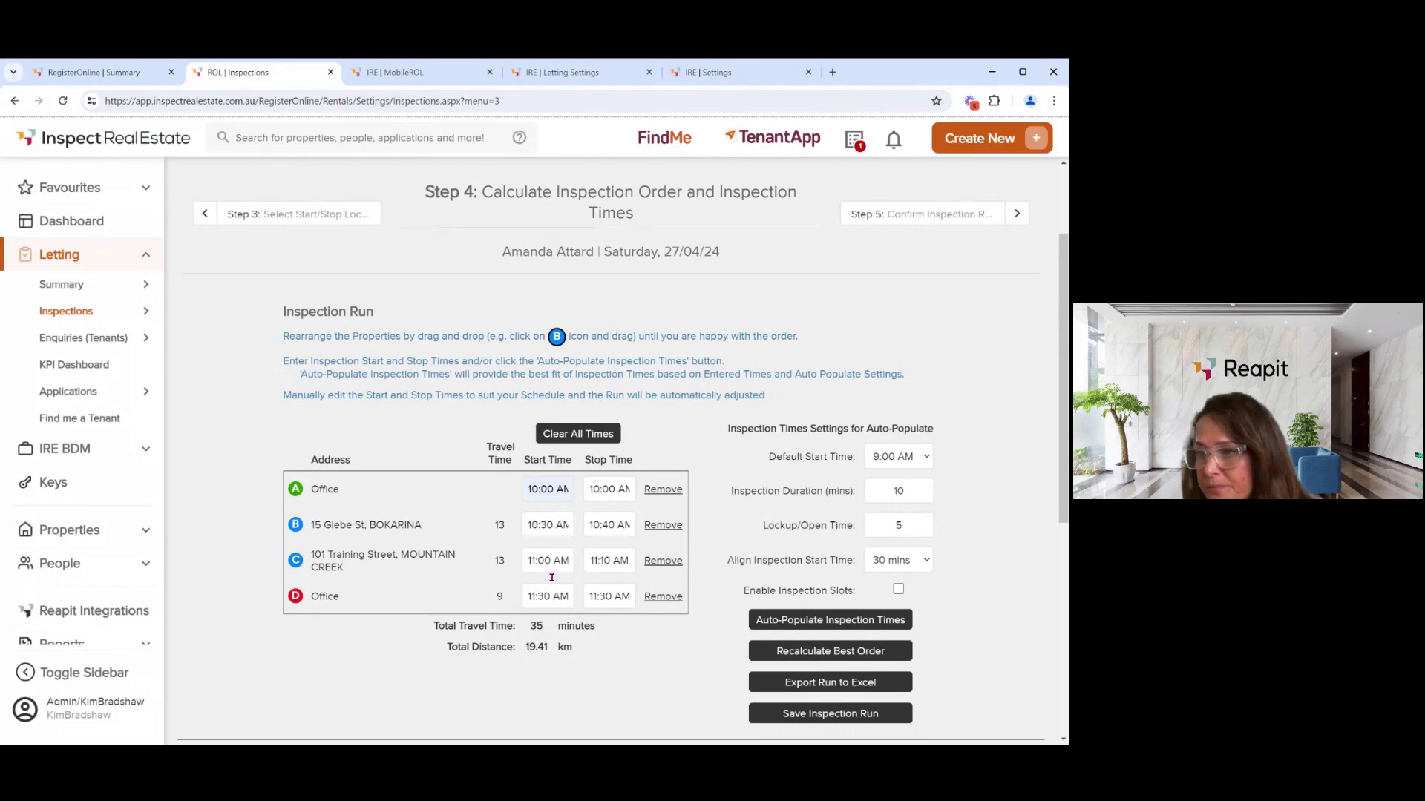
drag(569, 526, 517, 531)
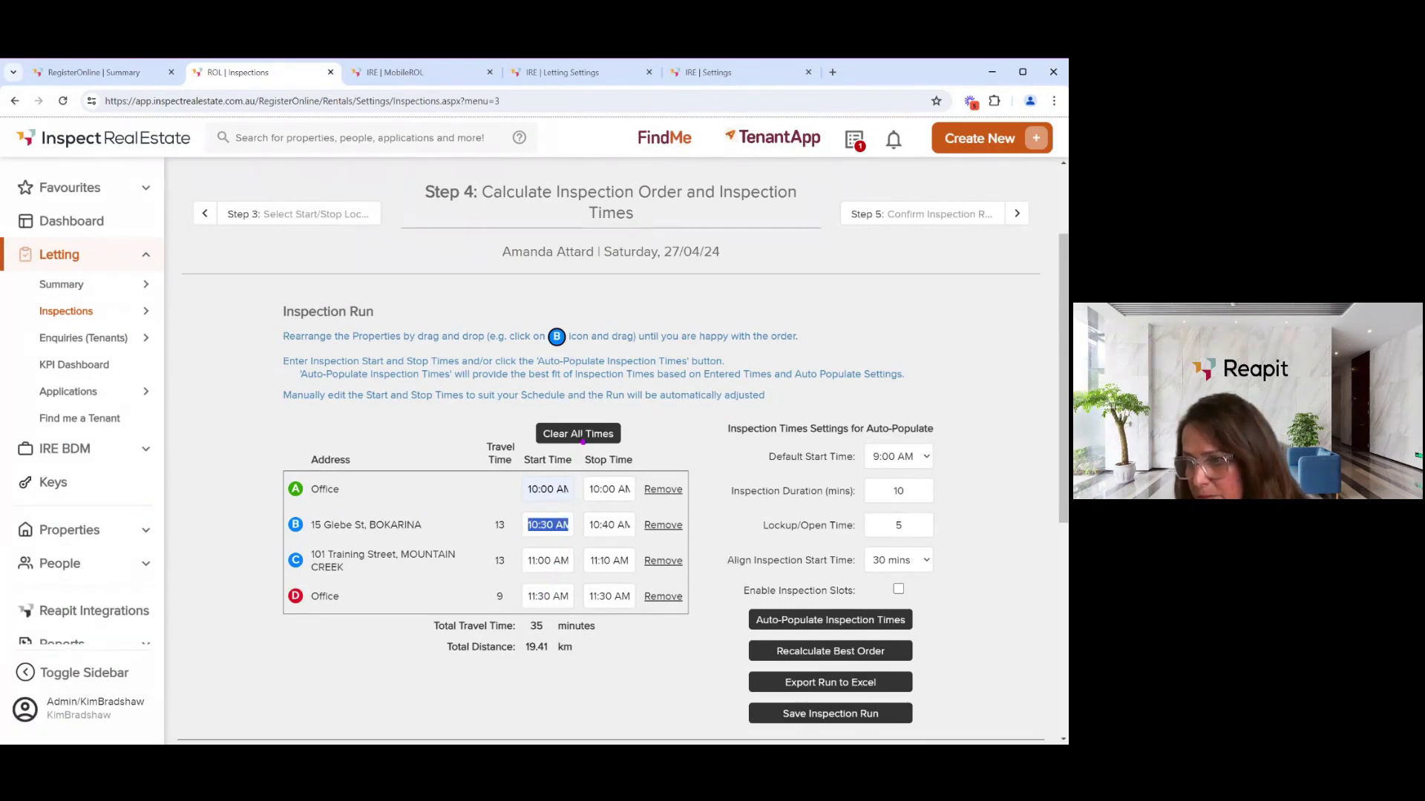
click(583, 438)
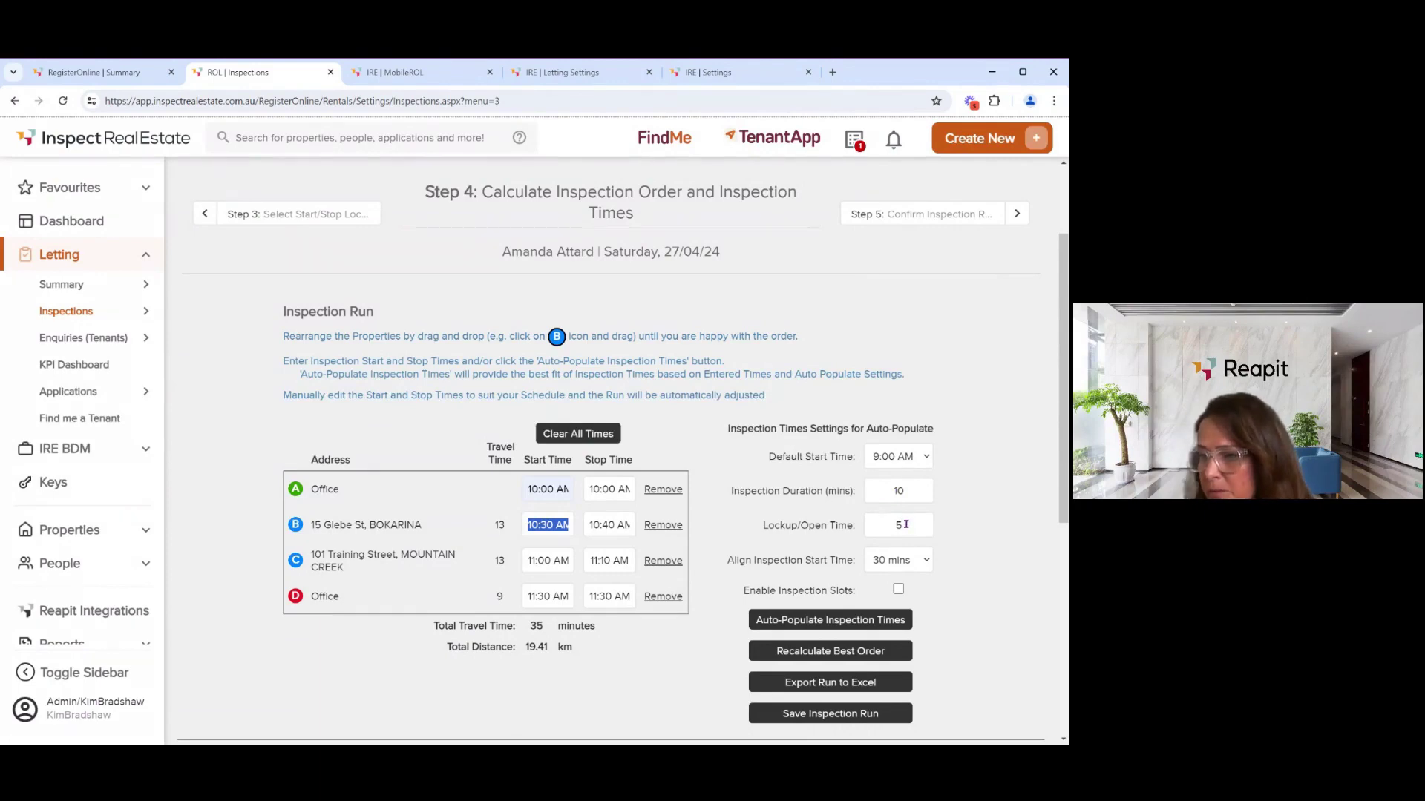
scroll(906, 524, up, 2)
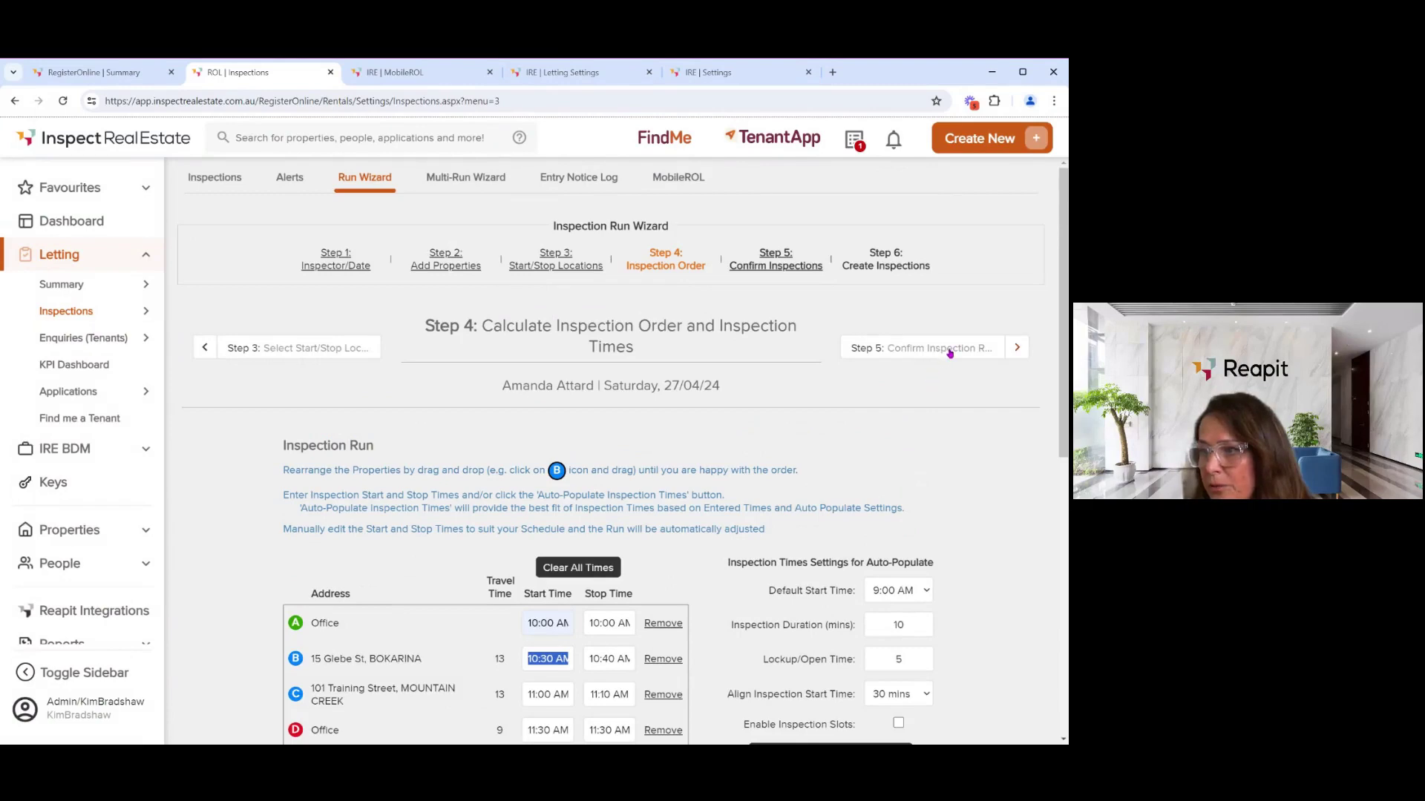
- Create both 27/04/24 inspections and auto-advise the 3 waiting tenants of the new times
click(950, 353)
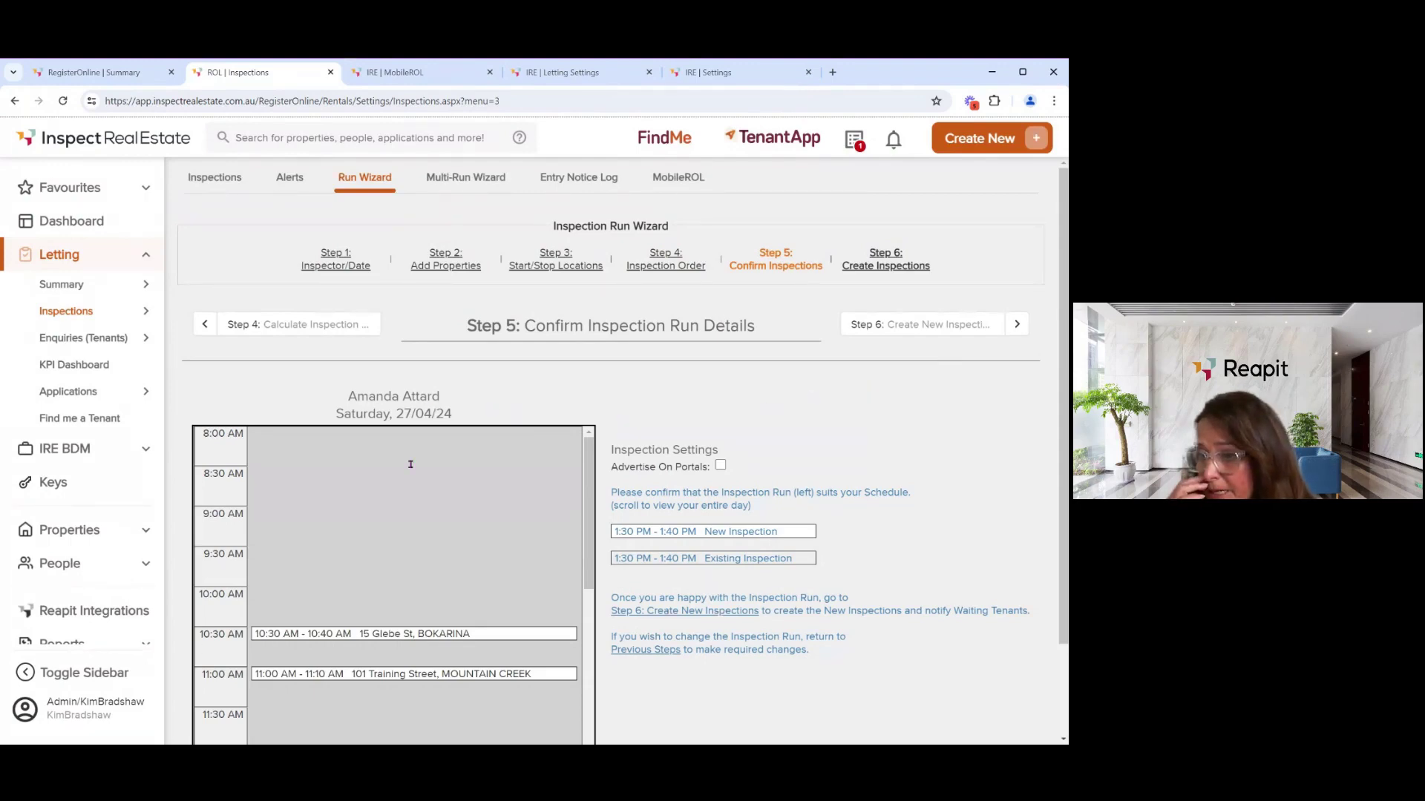
scroll(468, 536, down, 1)
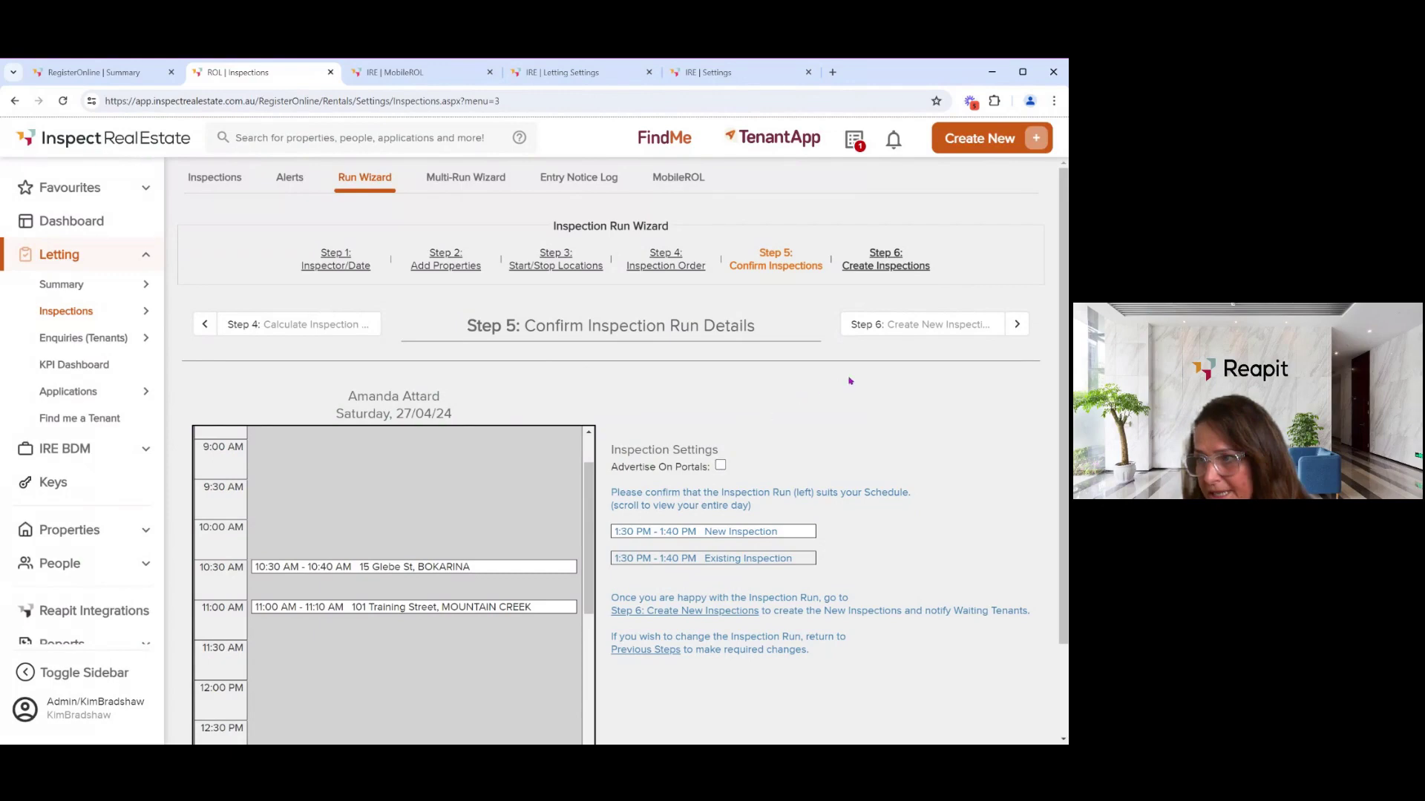
click(932, 326)
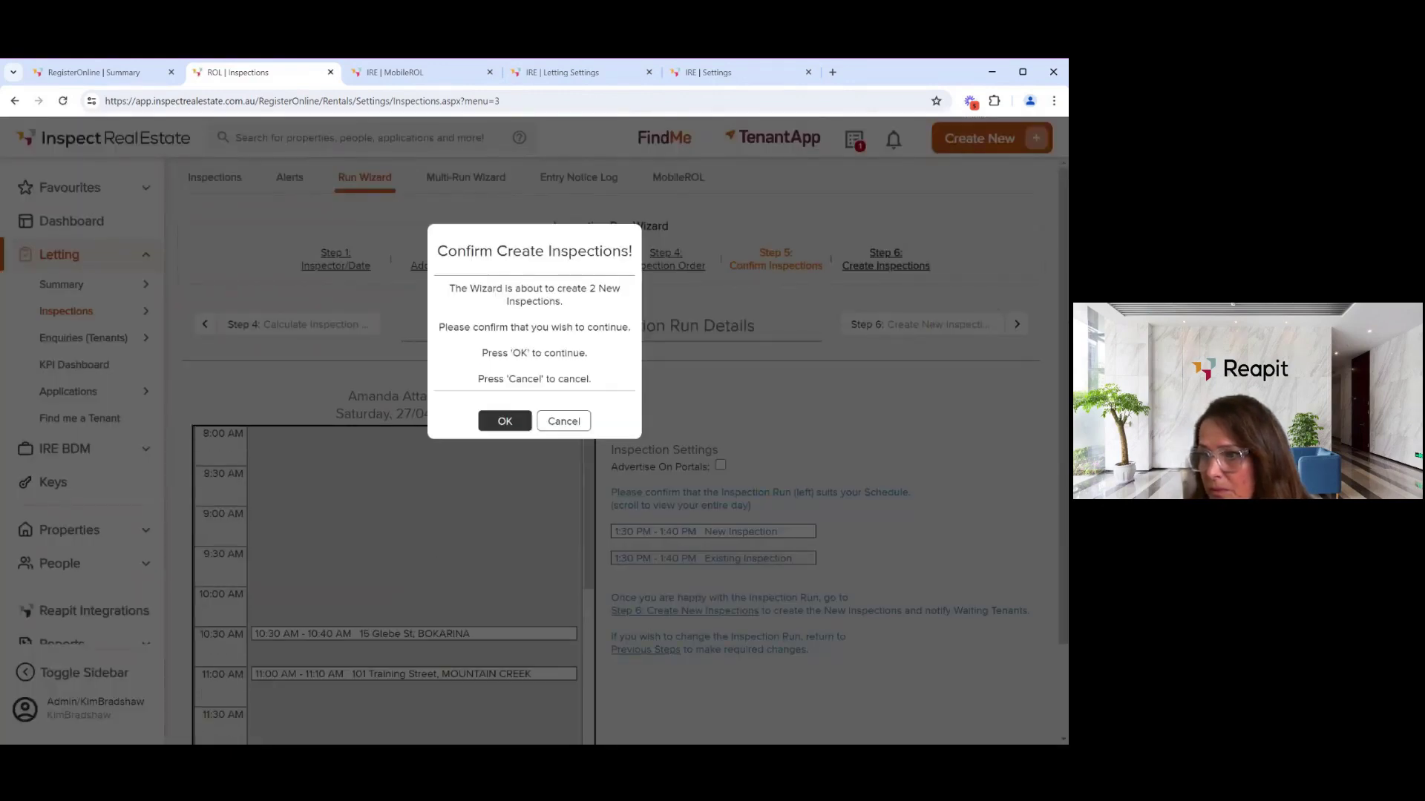
click(494, 420)
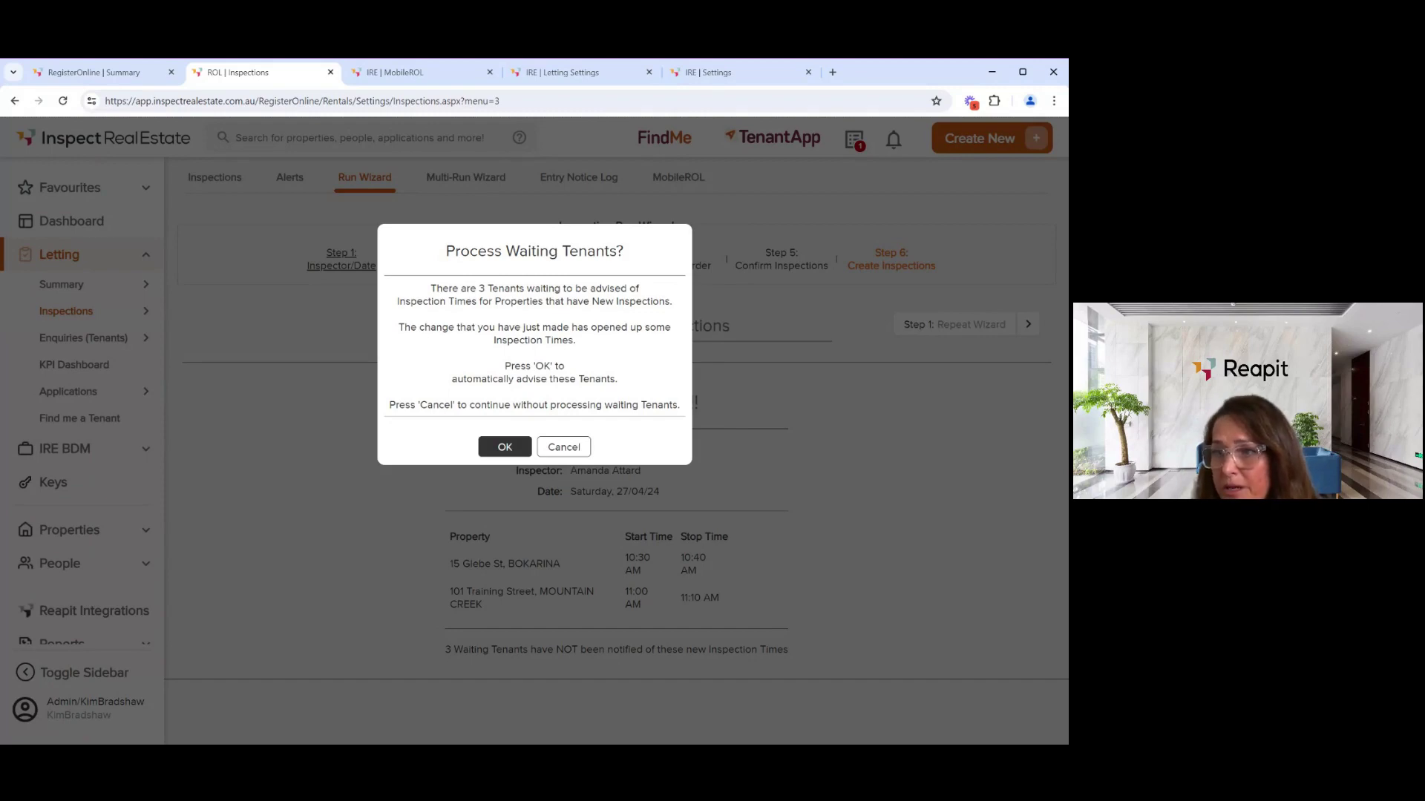
click(491, 446)
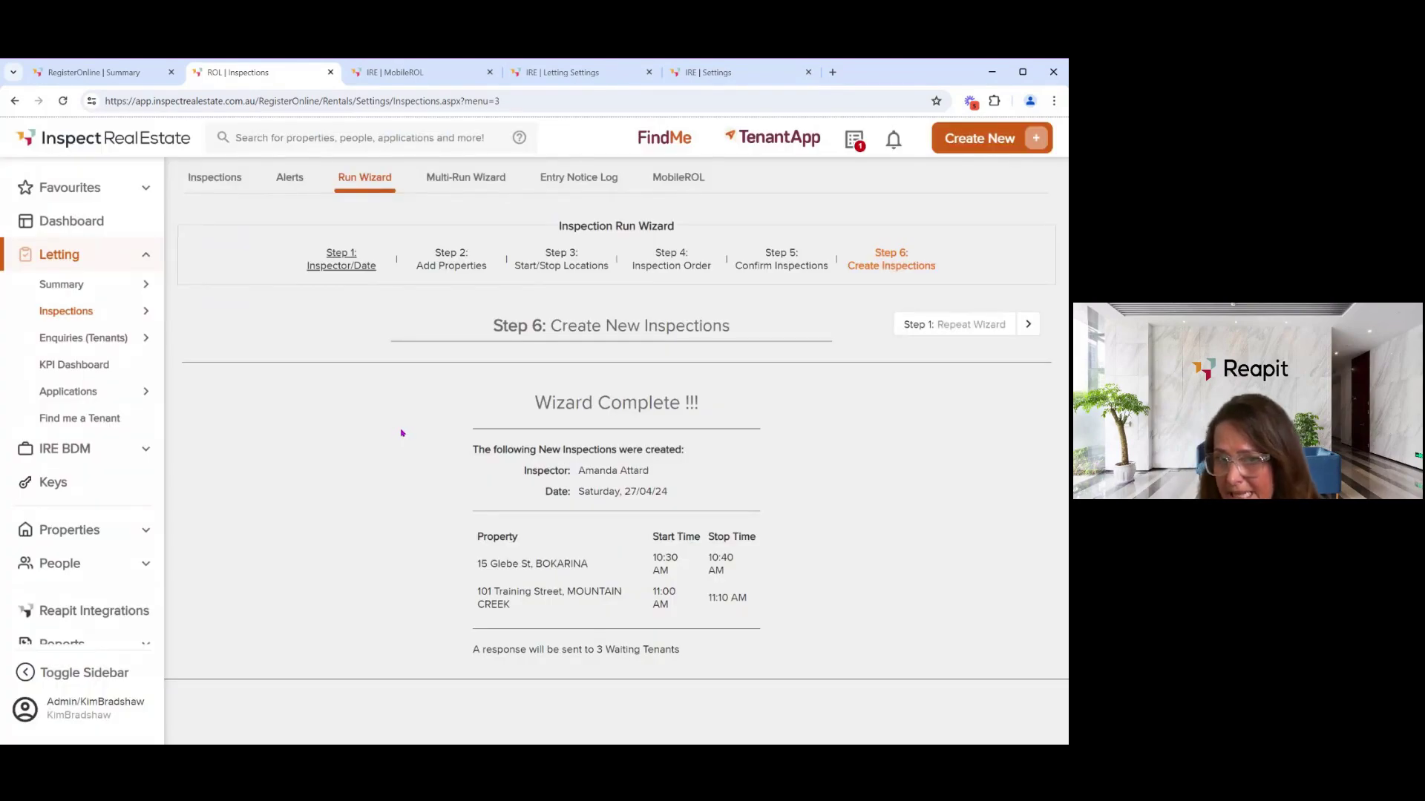
- Check the Letting summary and inspections list, then launch MobileROL in a new tab
click(77, 290)
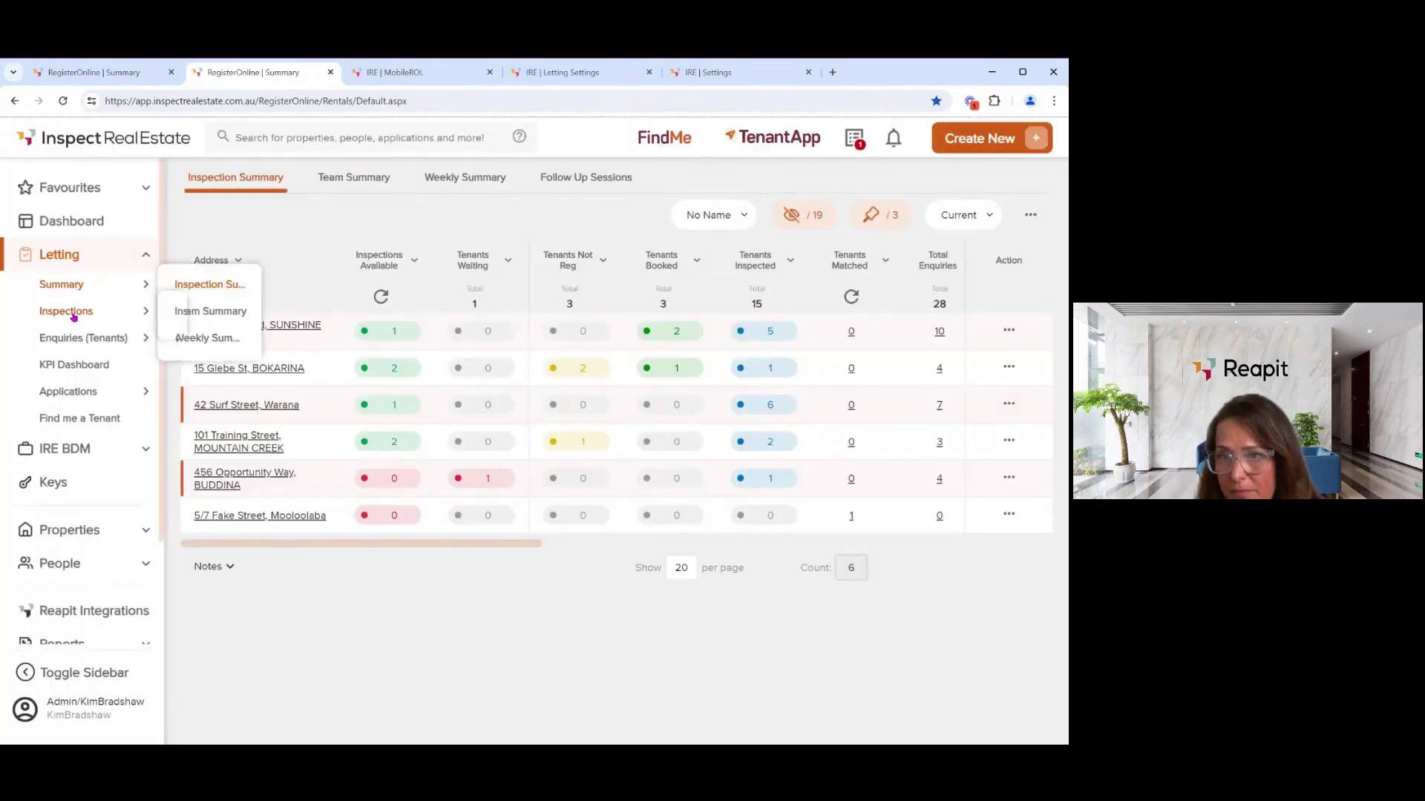
click(74, 316)
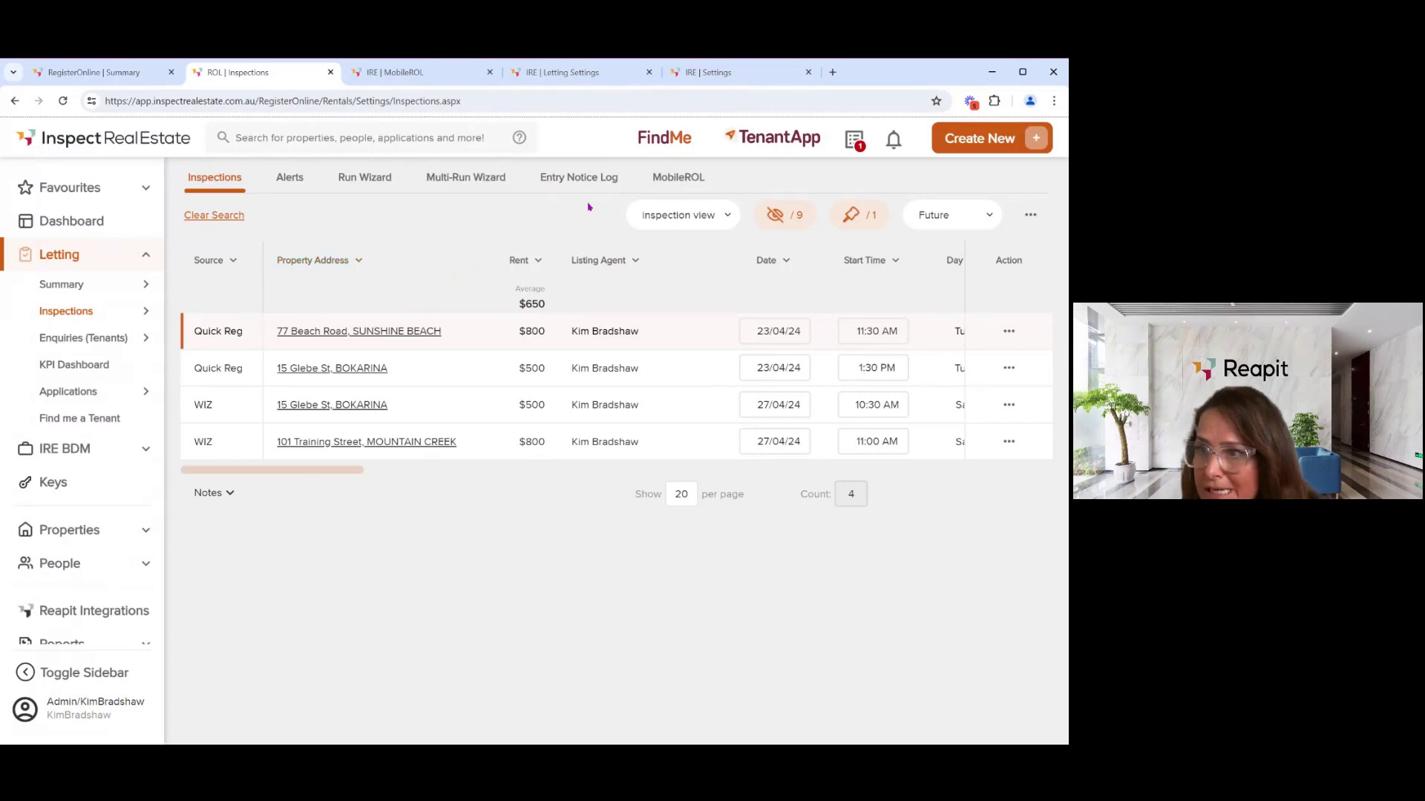
click(676, 178)
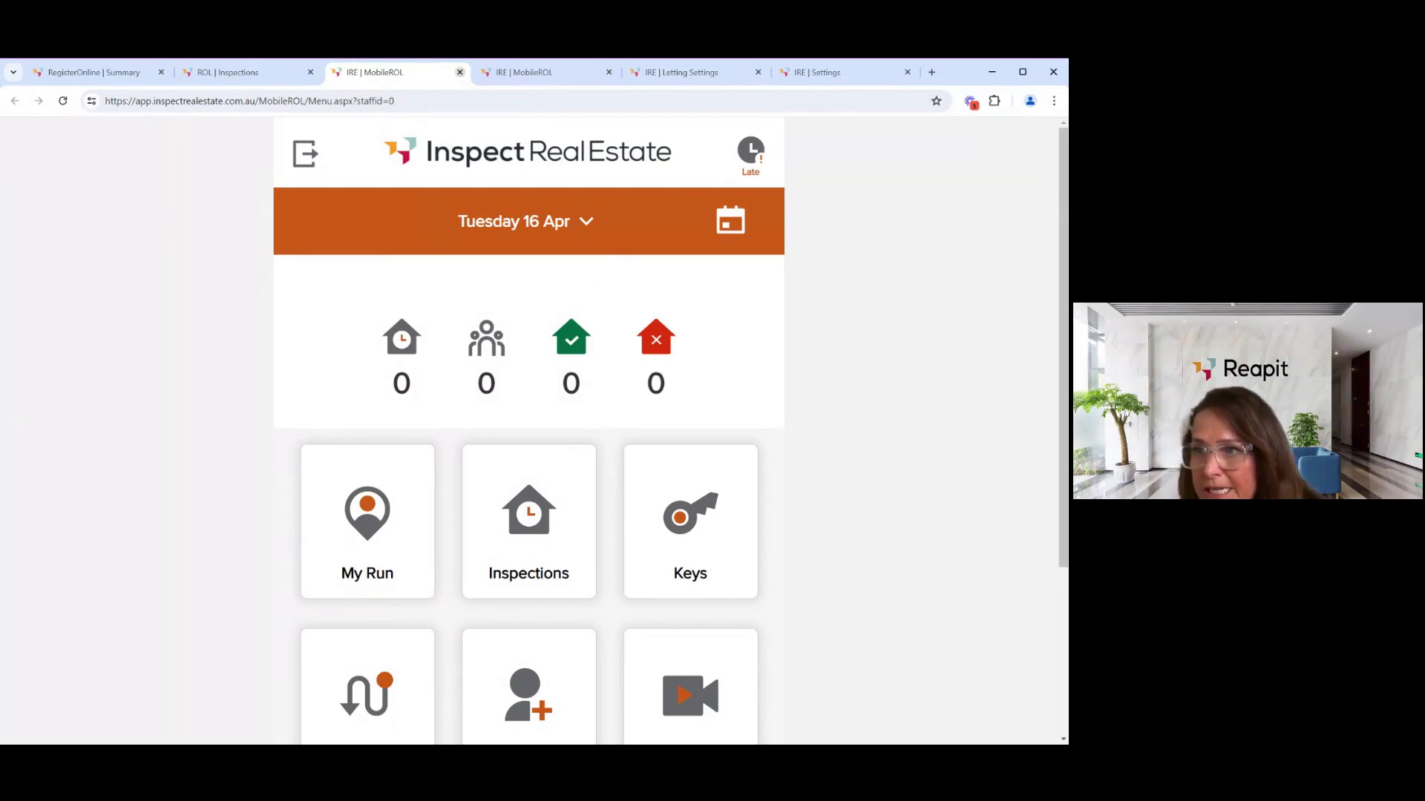
- Close the duplicate IRE | MobileROL tabs and view the Friday 29 Mar MobileROL menu
click(582, 223)
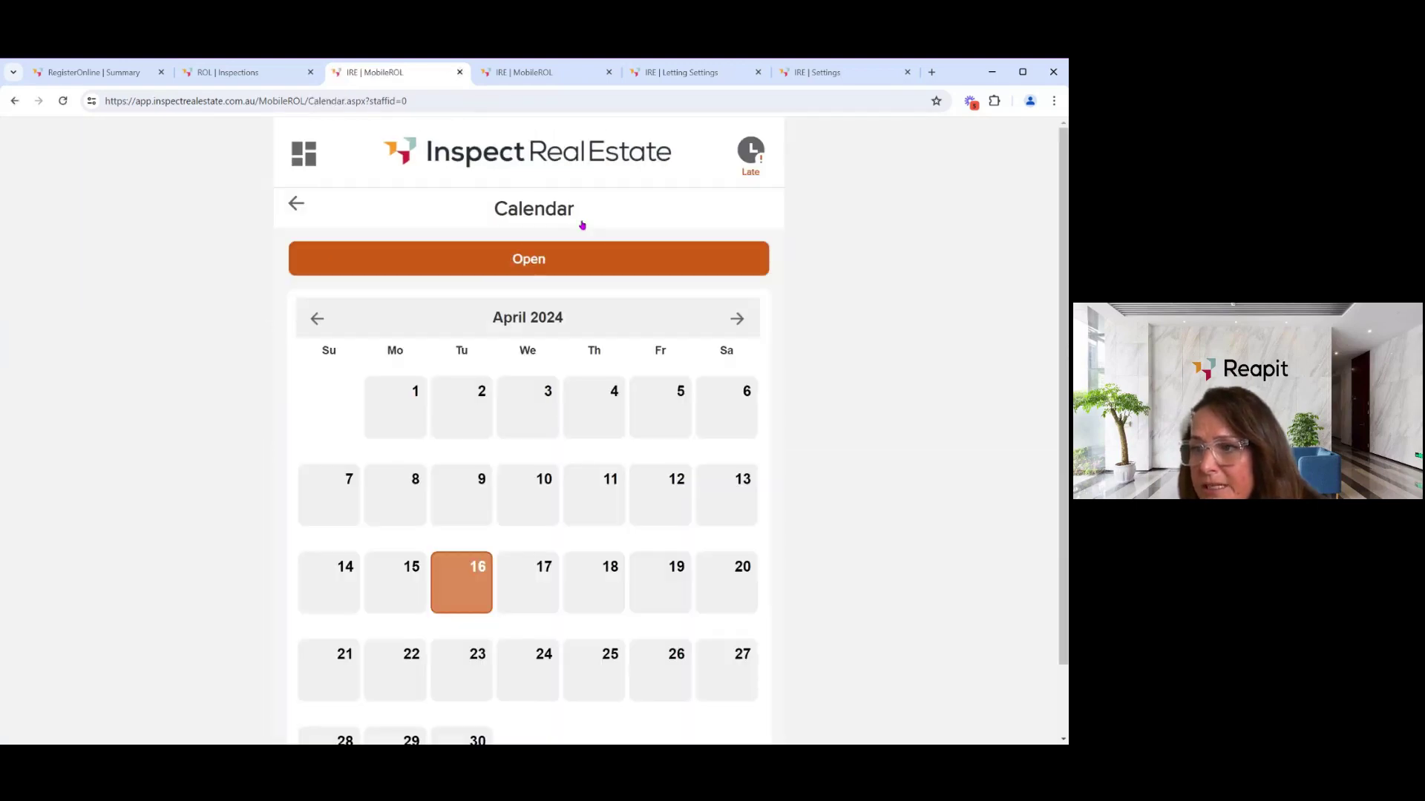
click(460, 72)
click(413, 74)
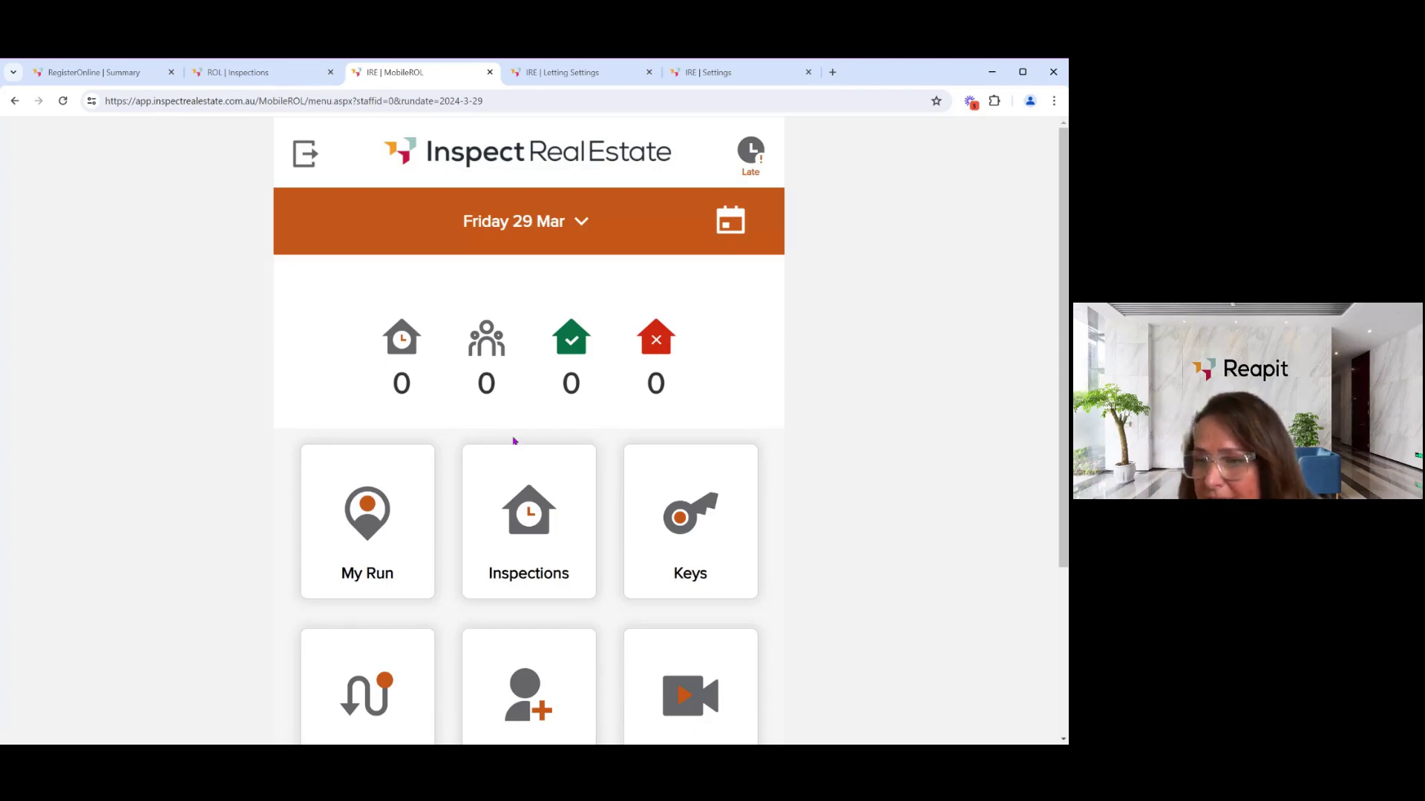
scroll(567, 403, down, 3)
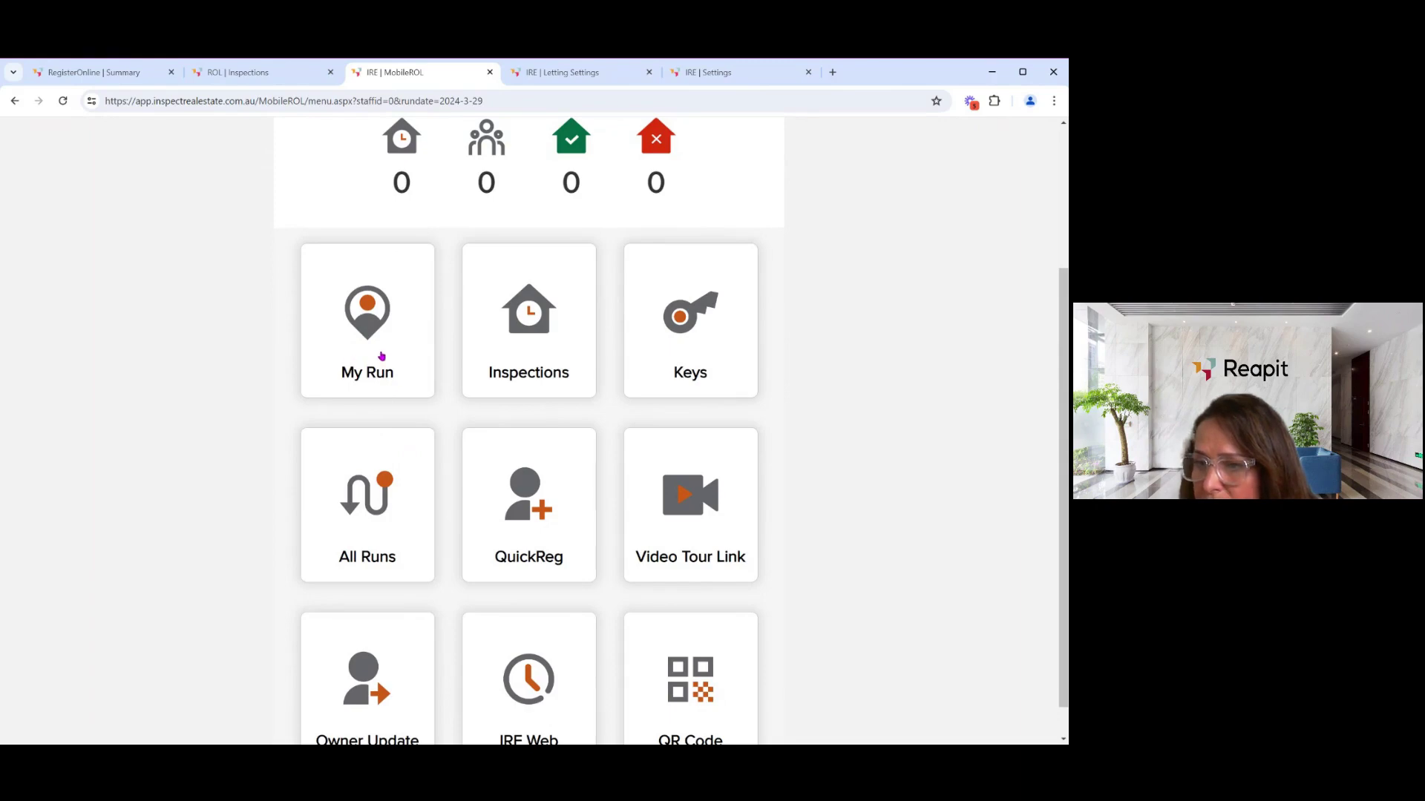
scroll(469, 371, down, 1)
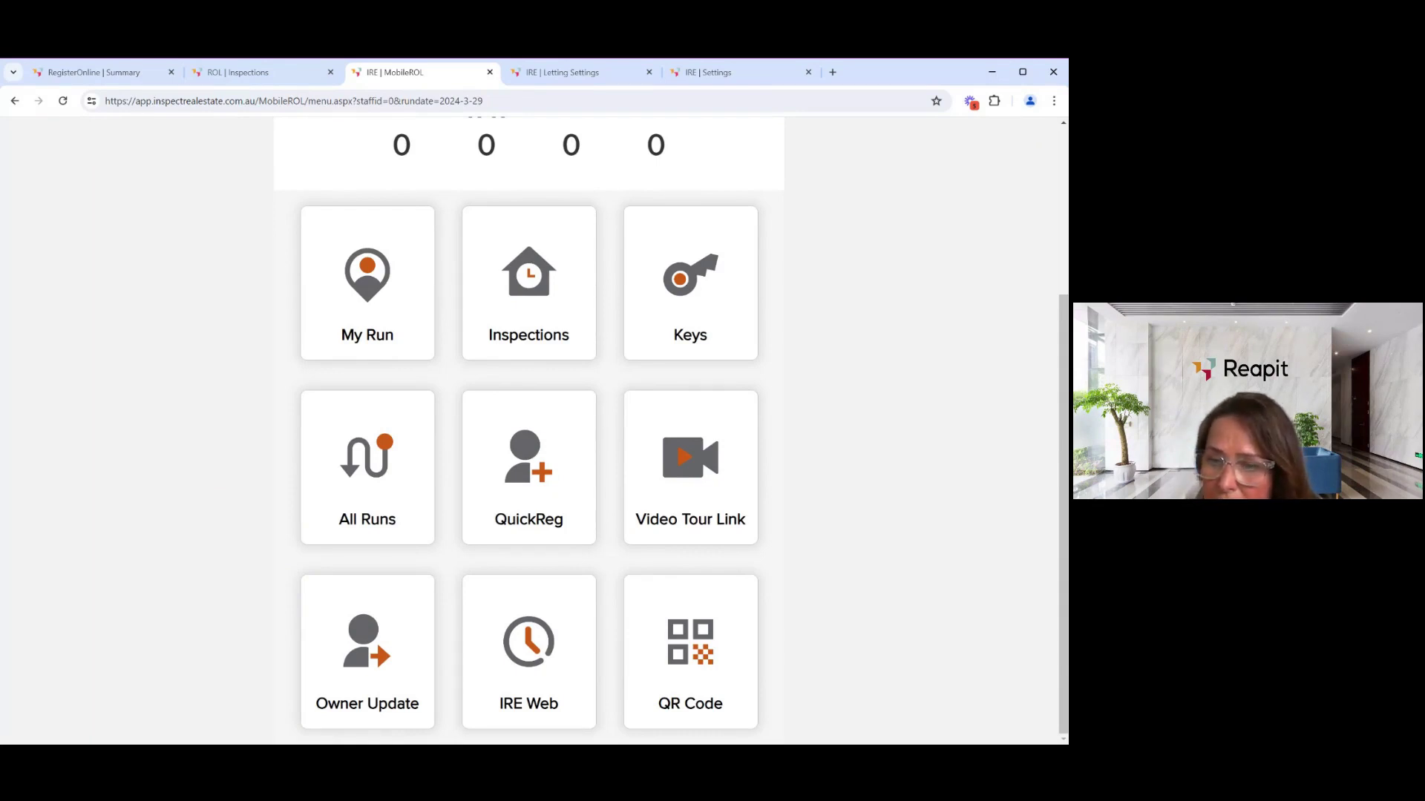
- Open the inspector's 29 Mar run from All Runs and browse its three properties
click(377, 481)
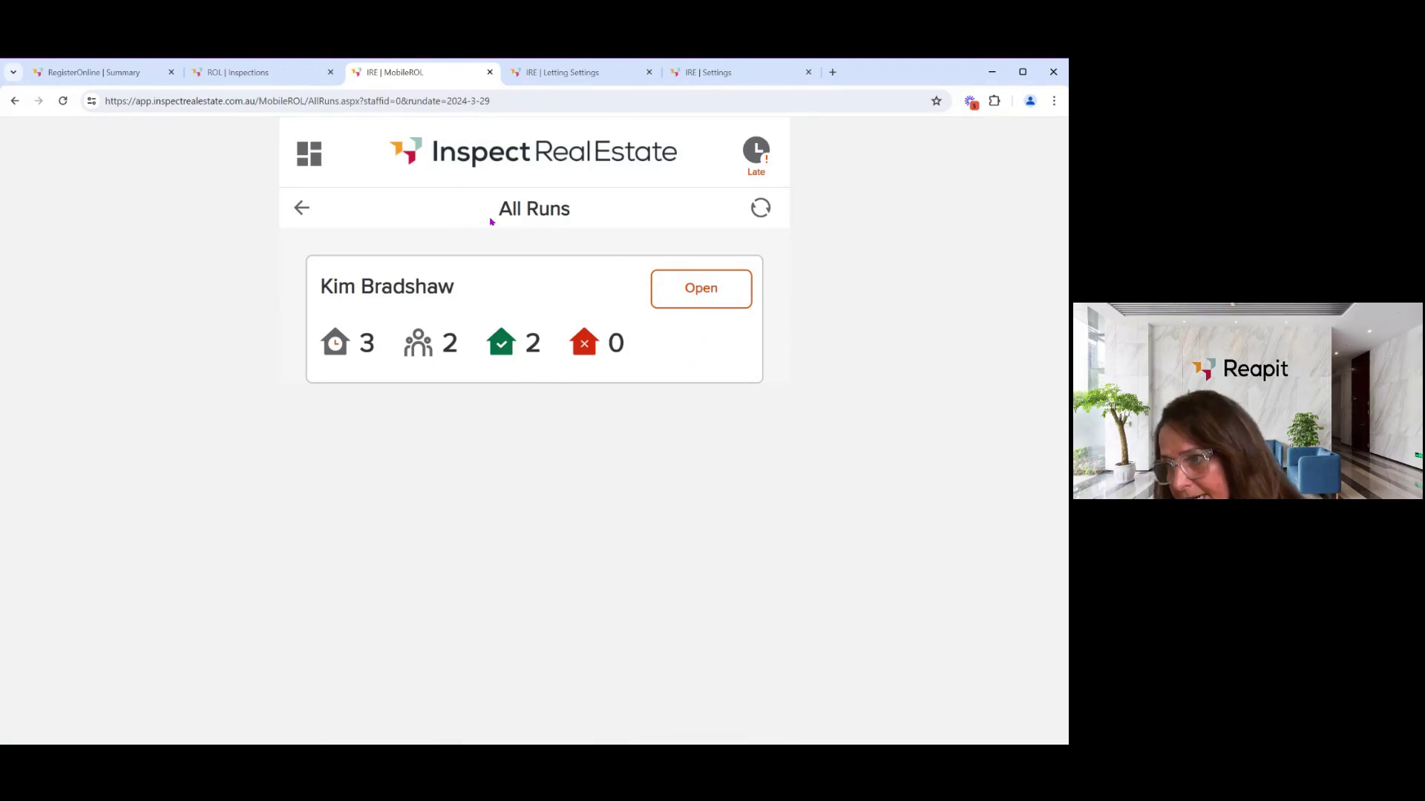
click(685, 298)
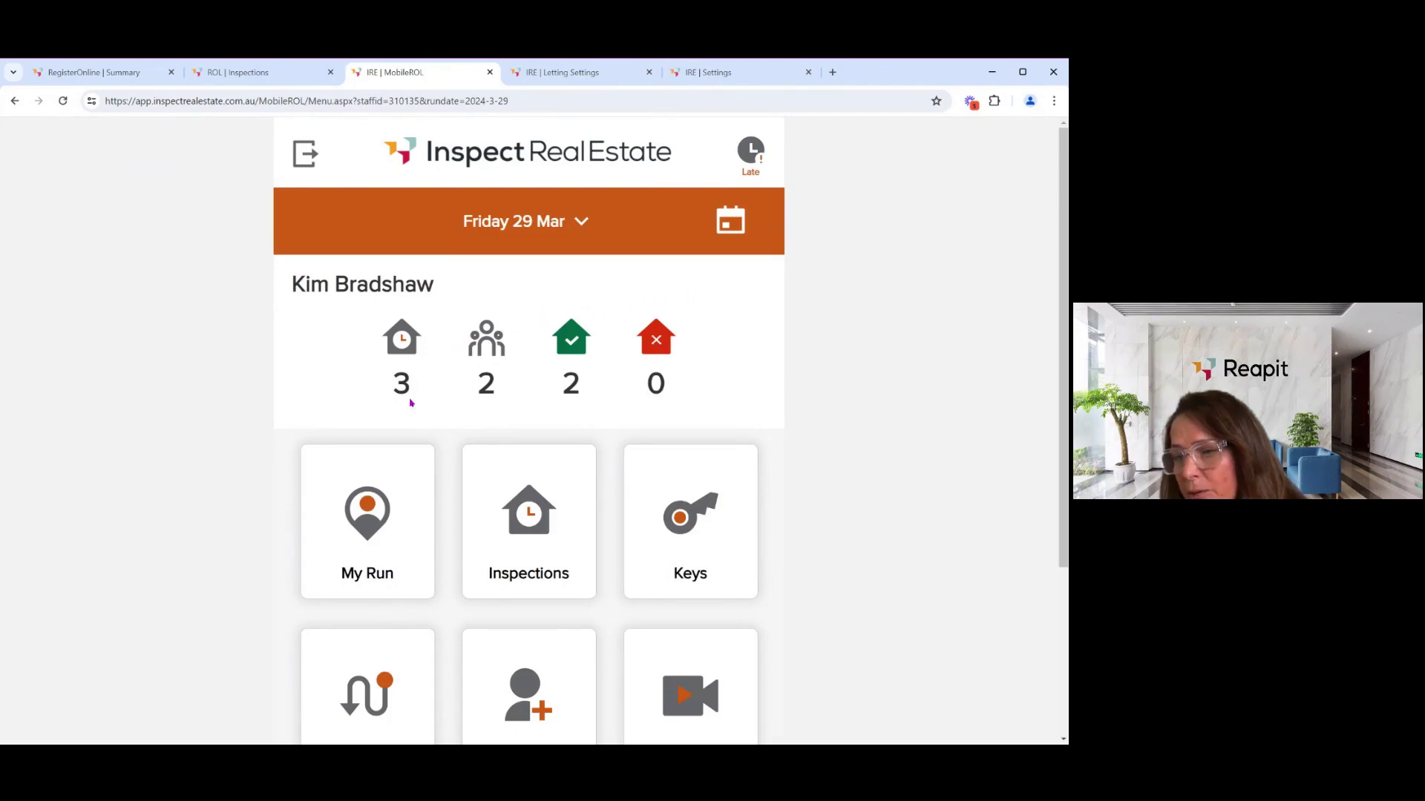
click(363, 521)
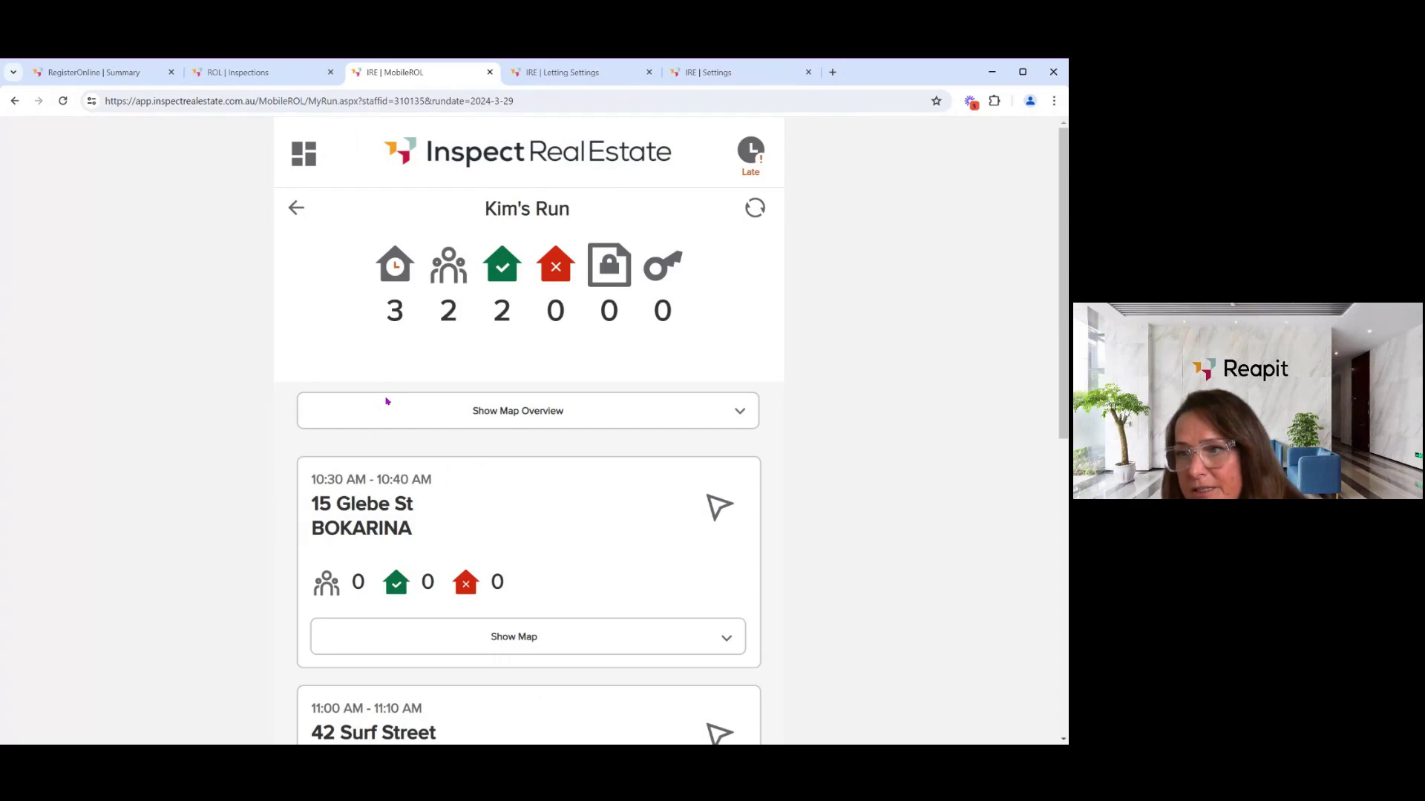
scroll(374, 378, down, 2)
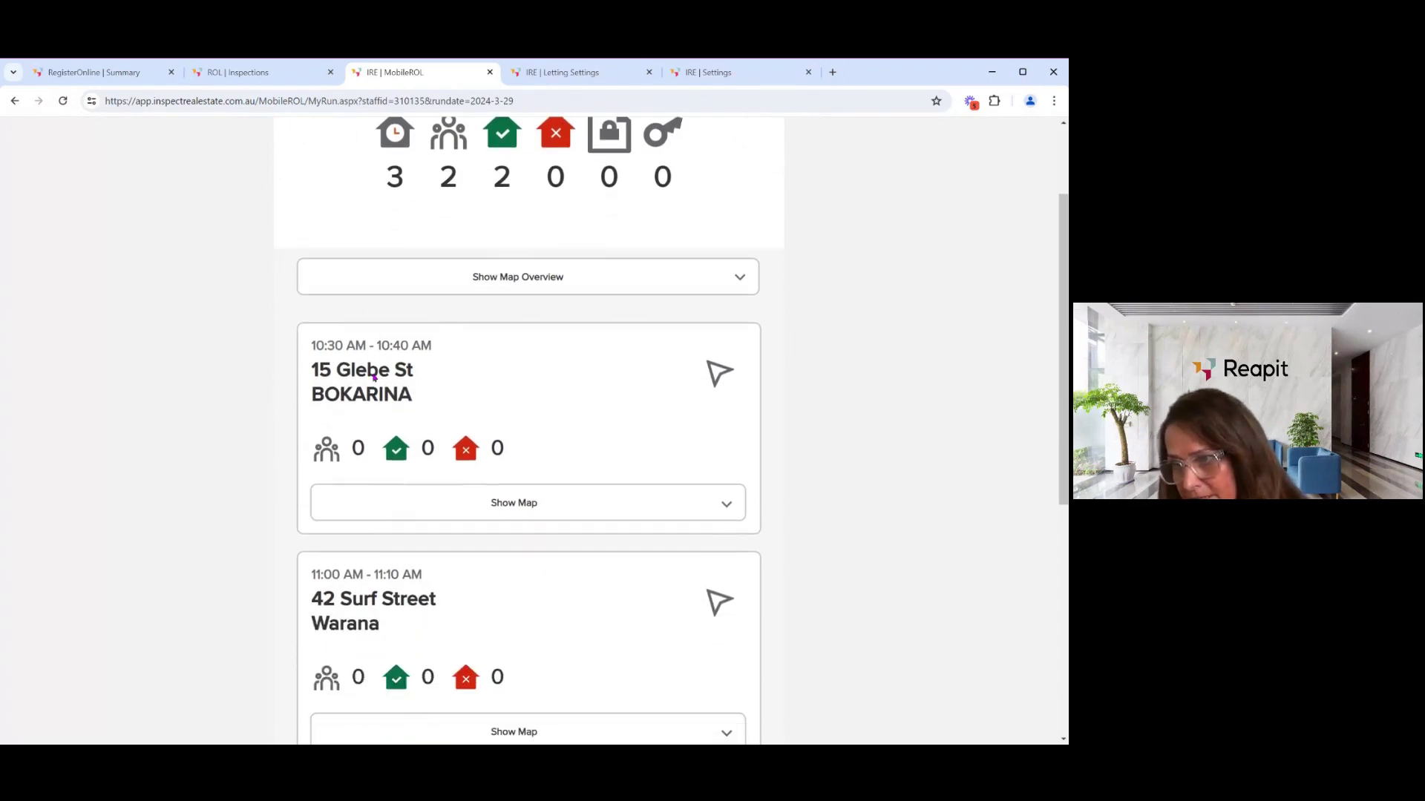
scroll(383, 409, down, 5)
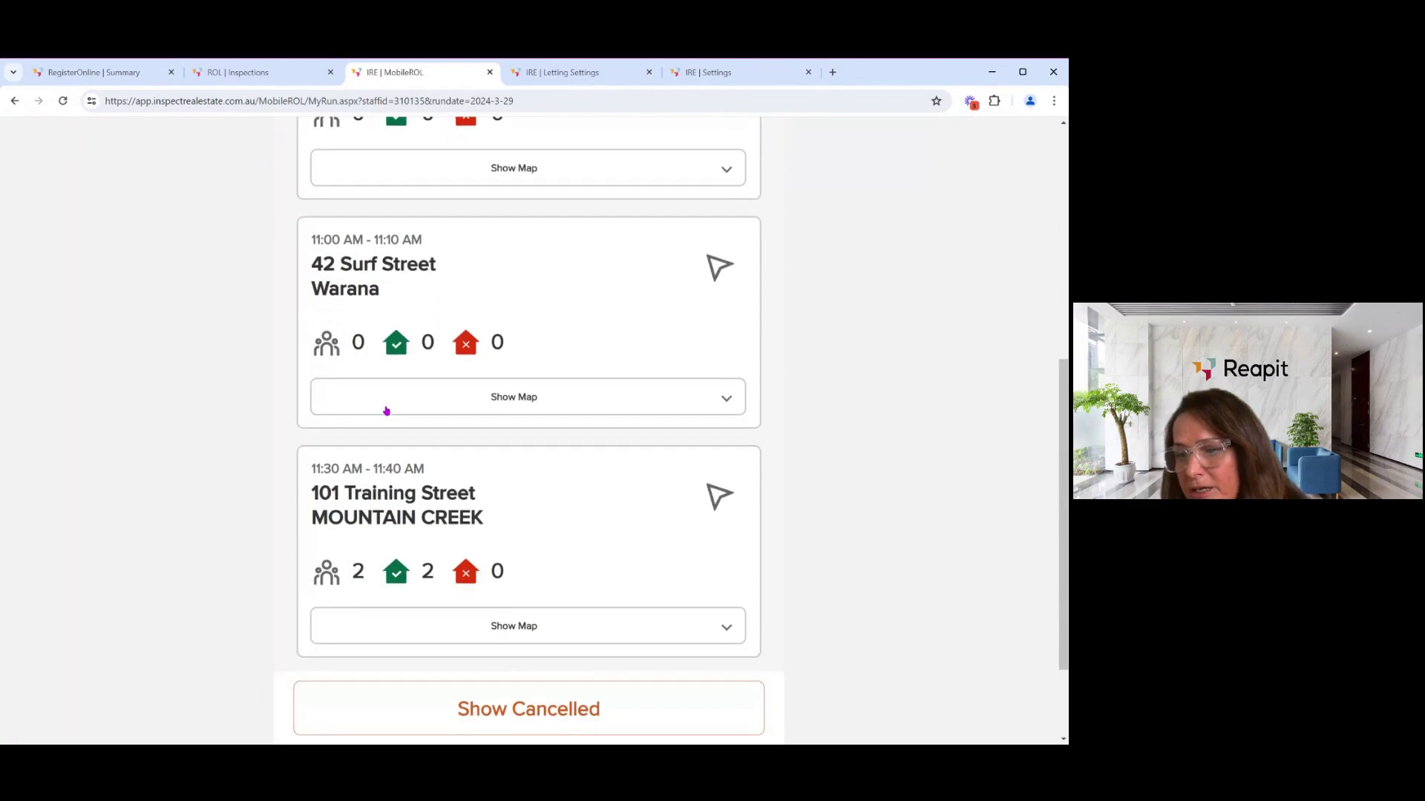
scroll(385, 410, down, 1)
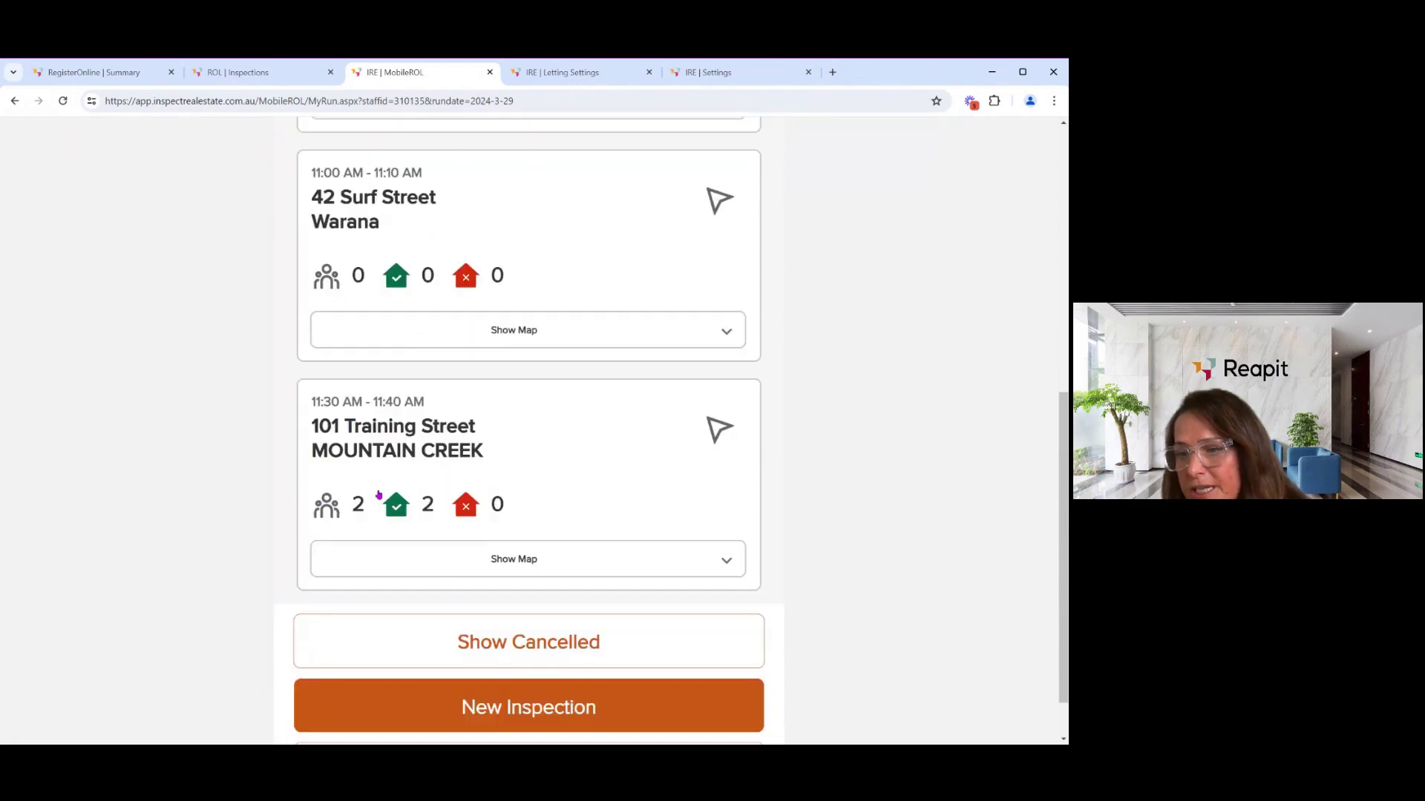
scroll(374, 424, down, 1)
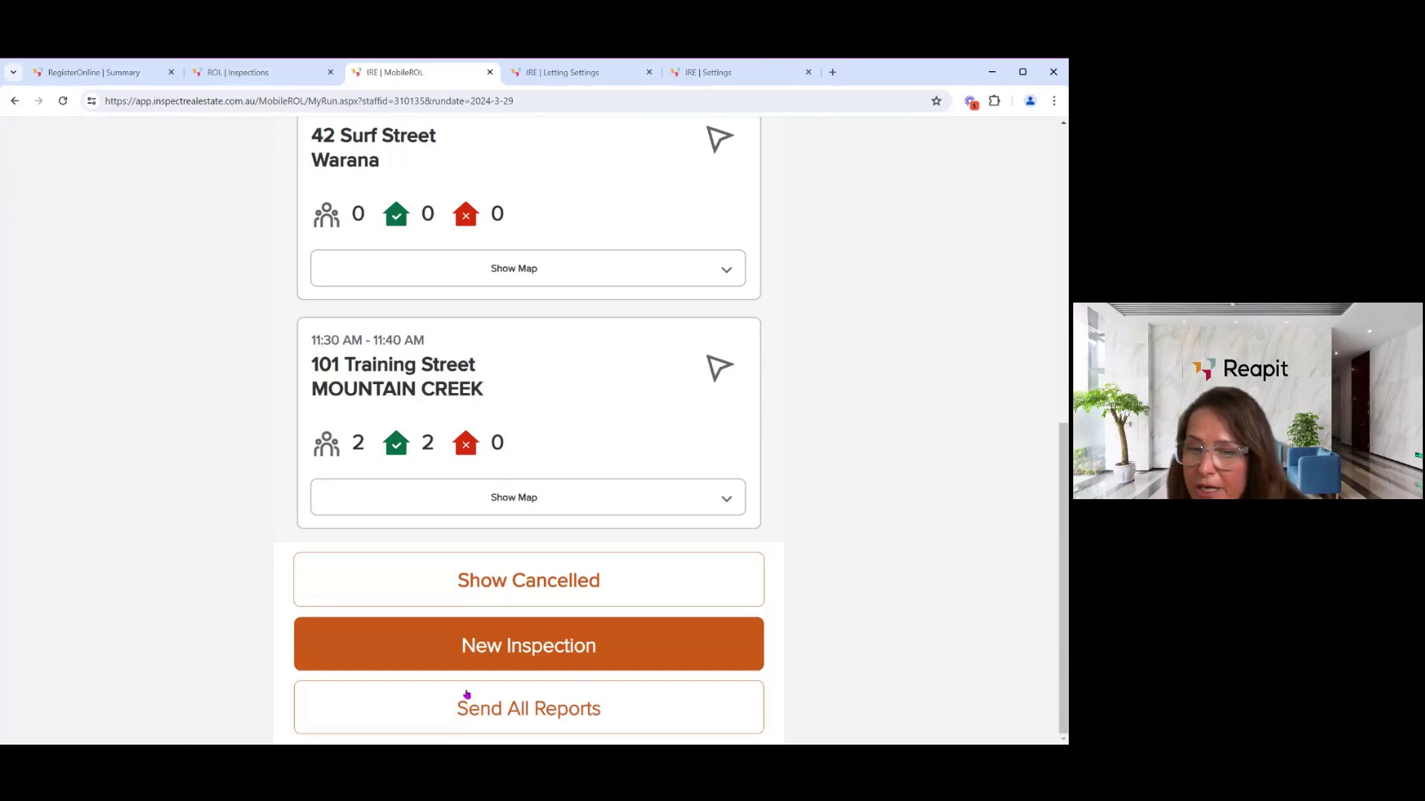
scroll(481, 605, up, 3)
scroll(481, 605, up, 5)
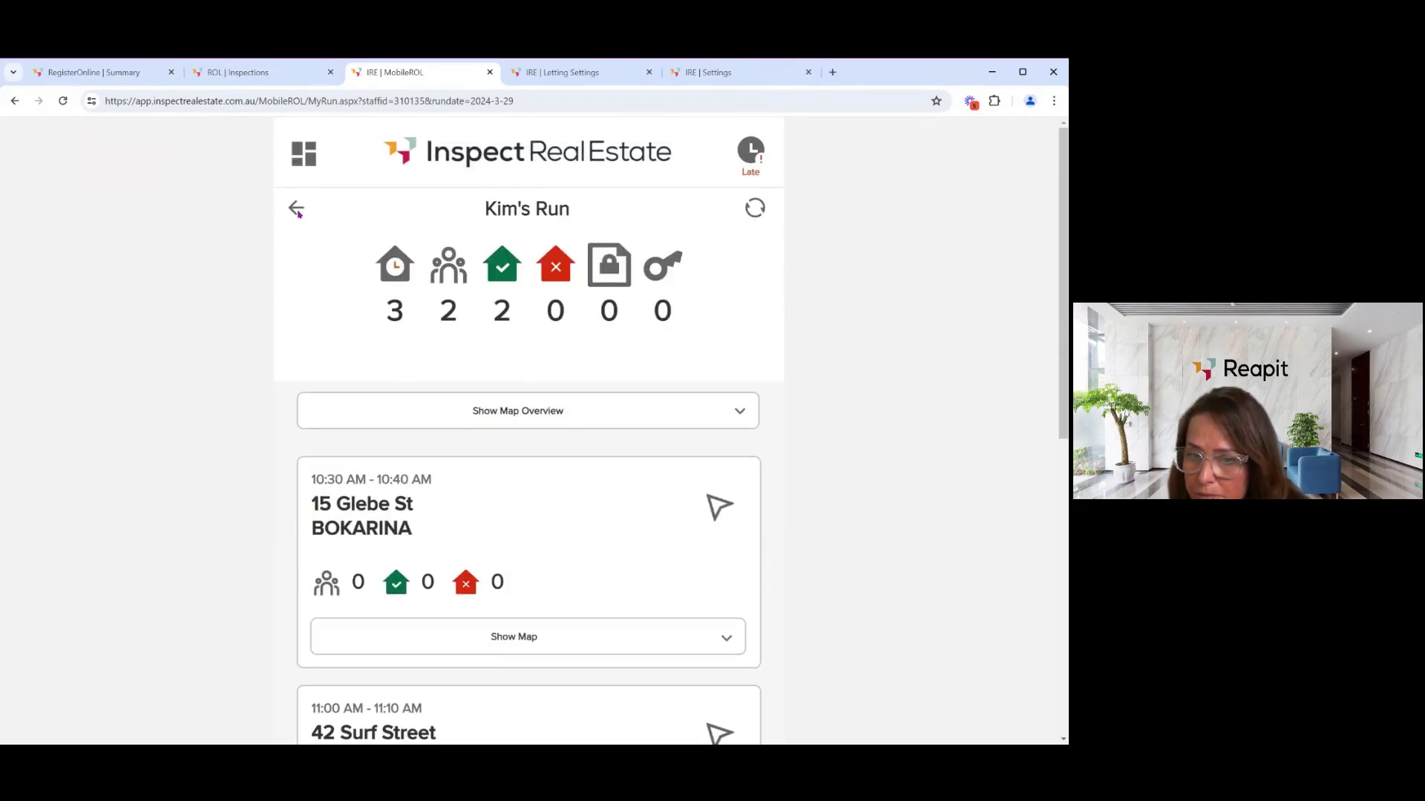
- Open 101 Training Street's inspection and review the 'Lawn needs a mow' owner comment and photo
click(296, 209)
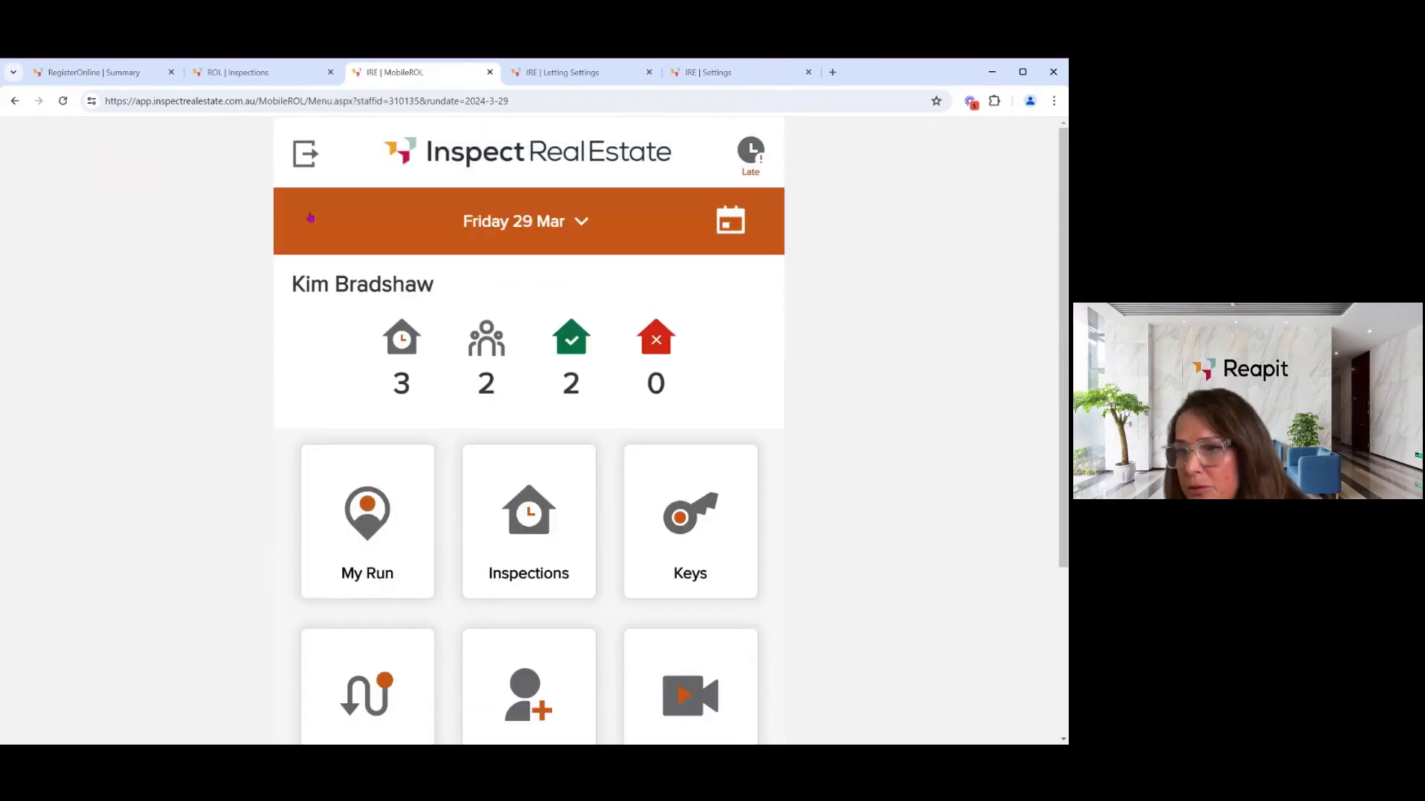
click(530, 496)
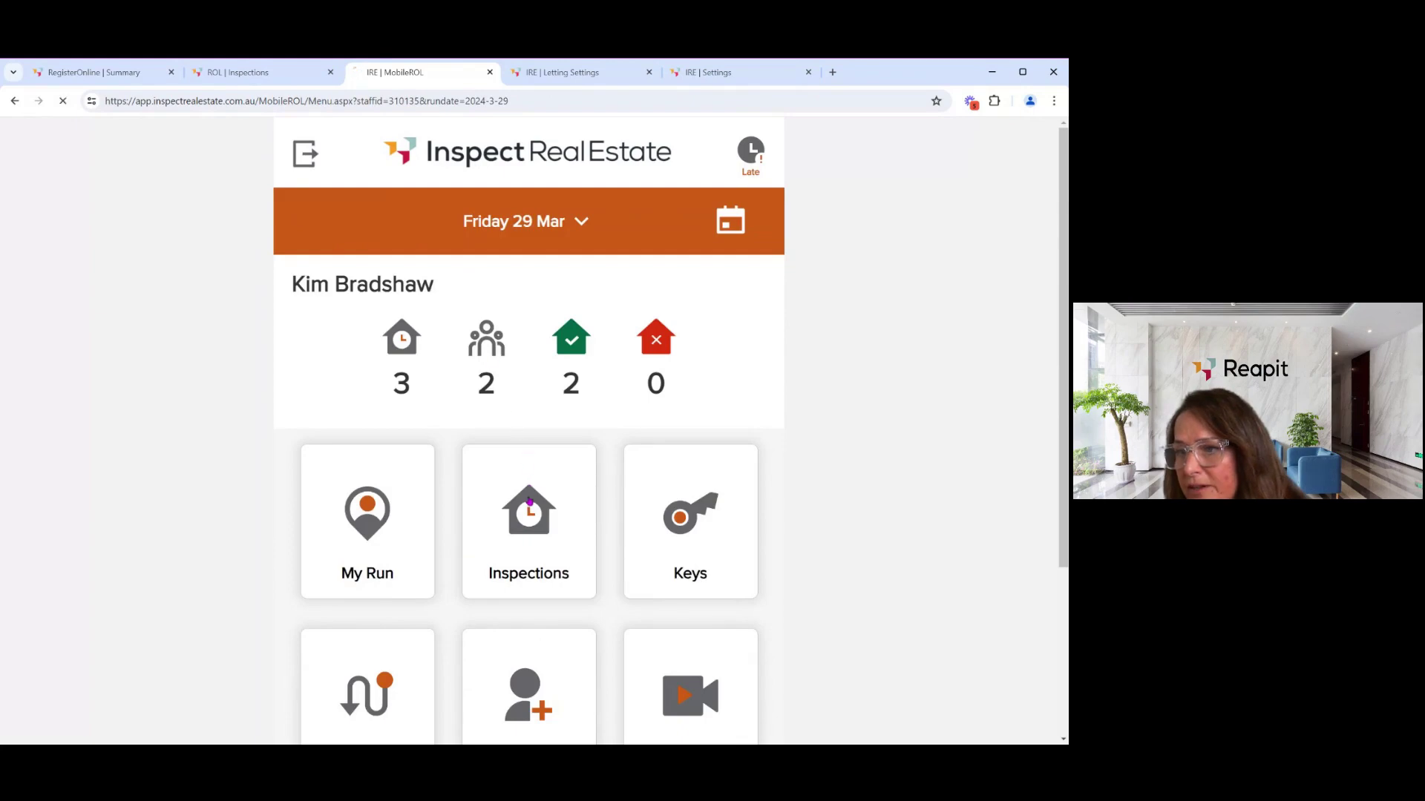
scroll(443, 432, down, 5)
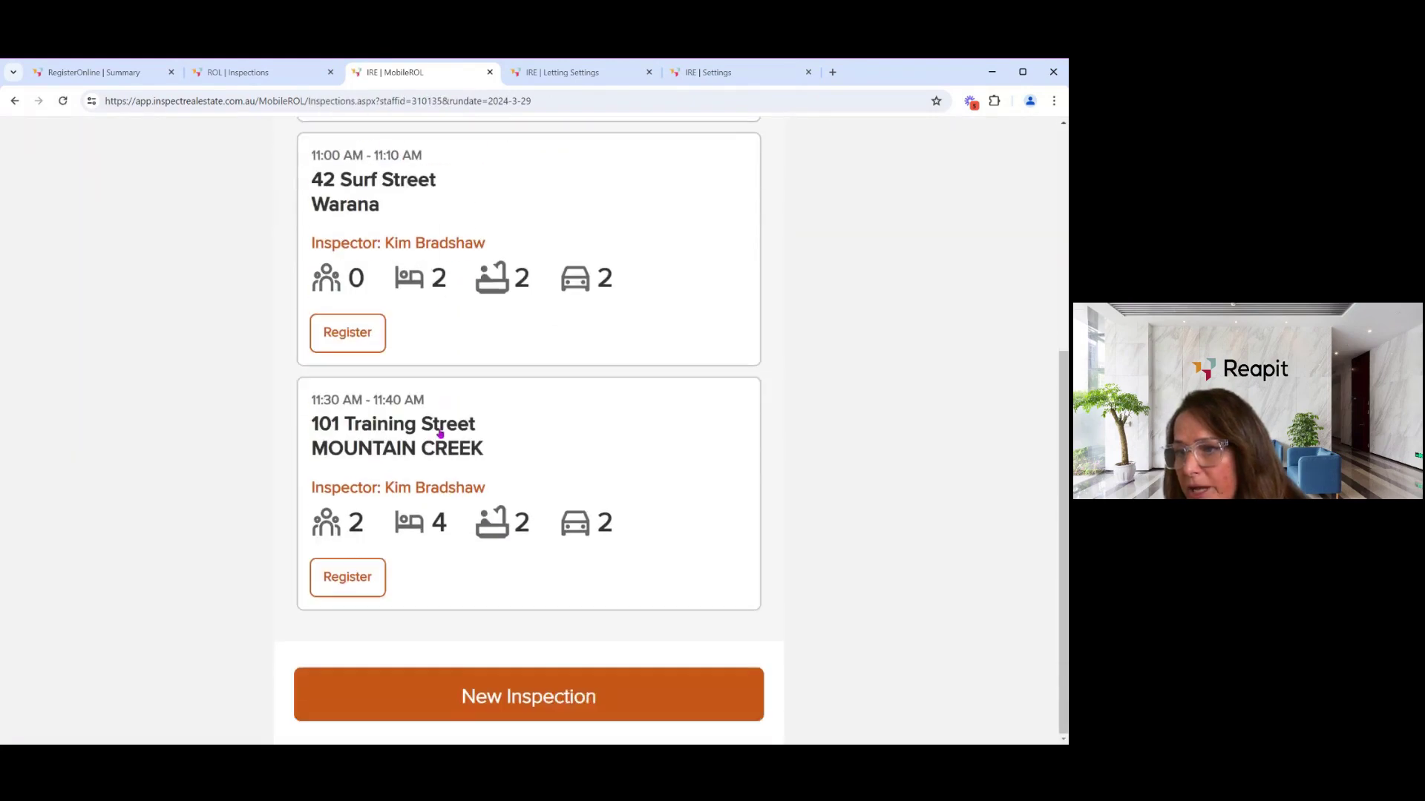
click(361, 449)
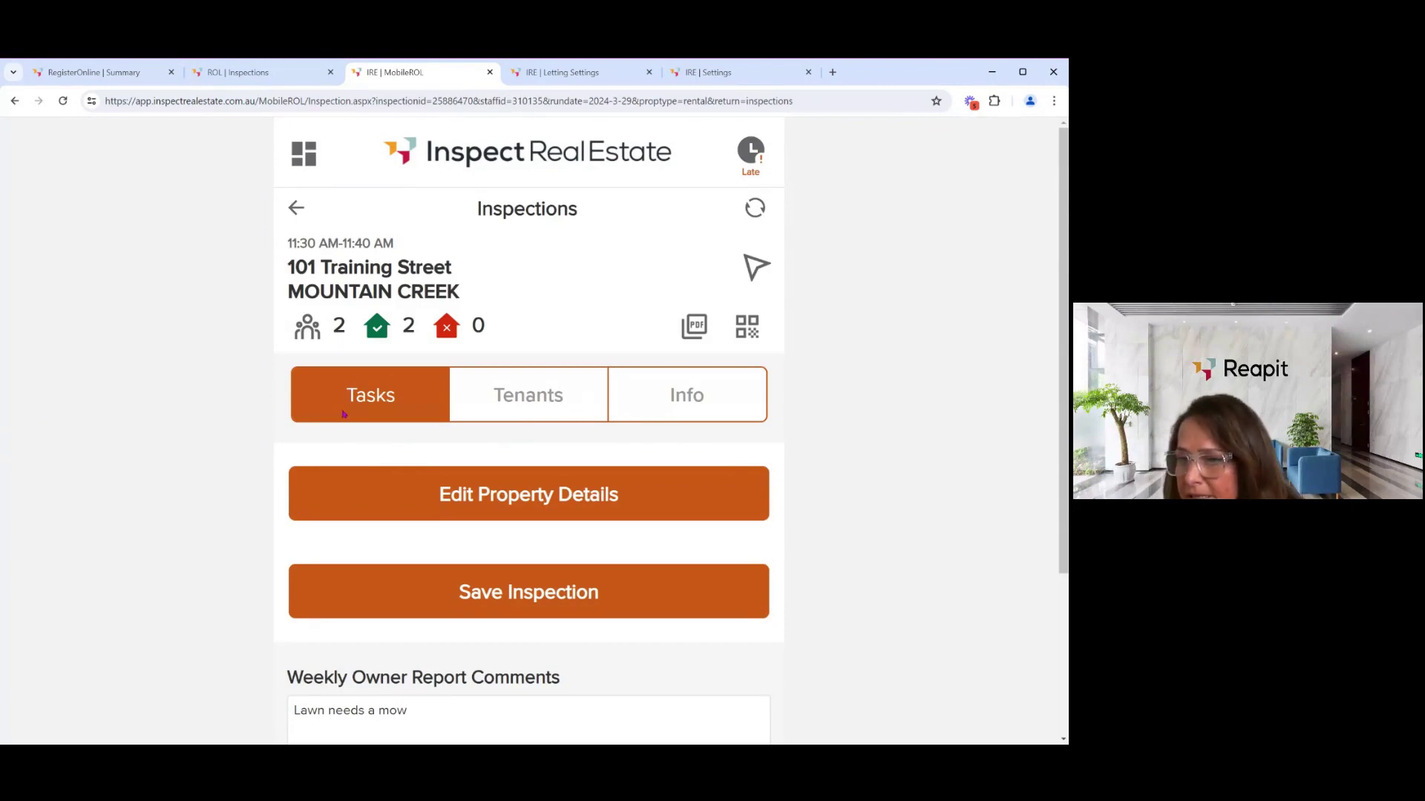
scroll(371, 404, down, 2)
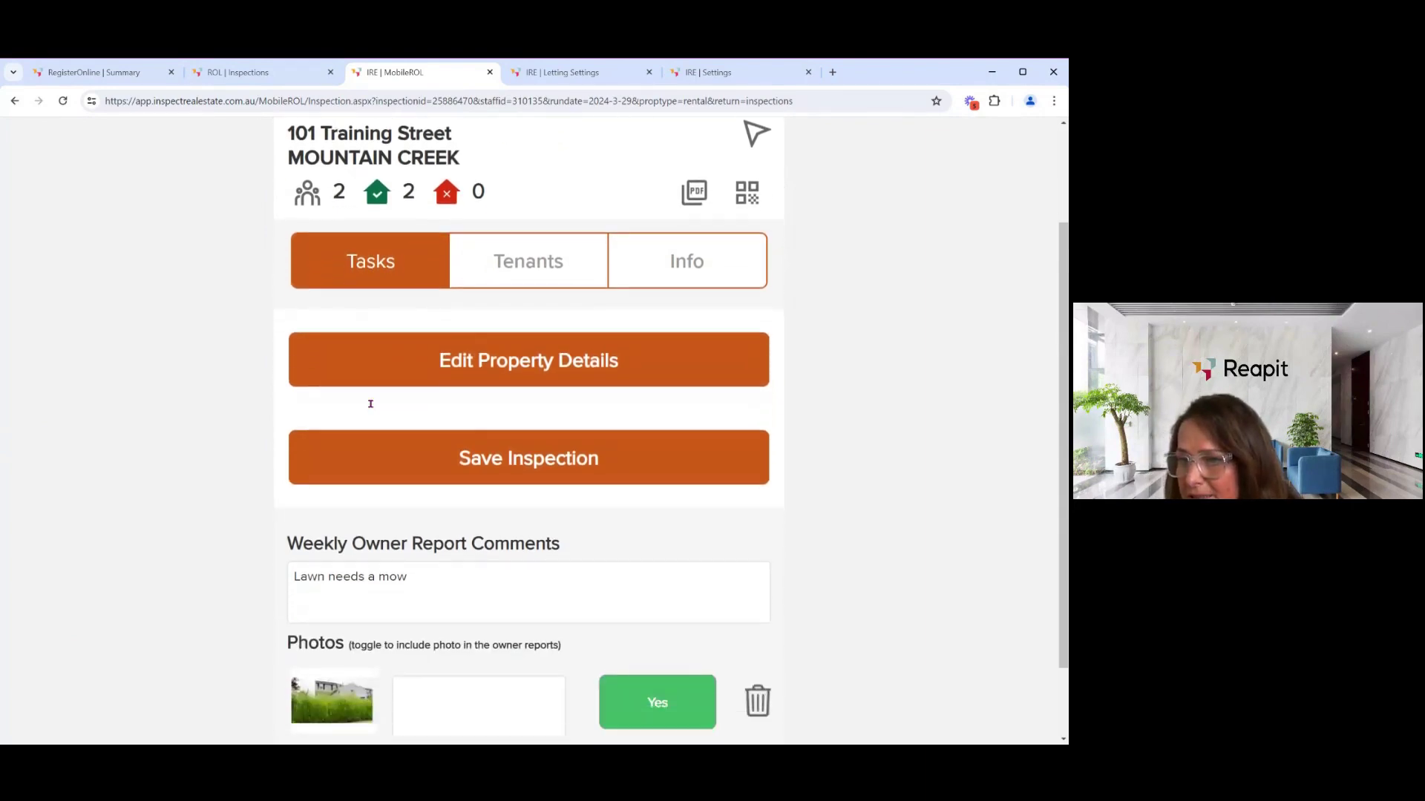
scroll(370, 403, down, 1)
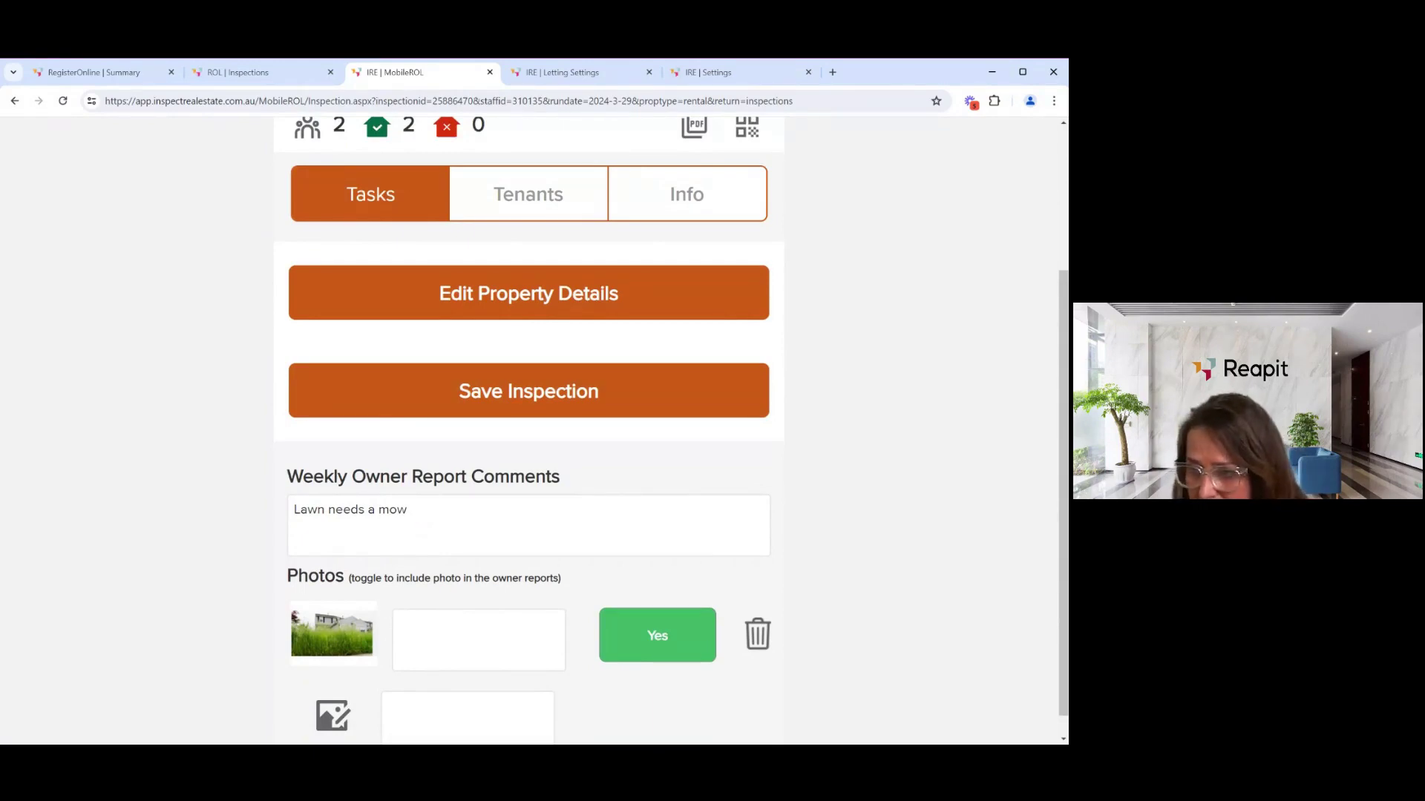
drag(407, 509, 312, 513)
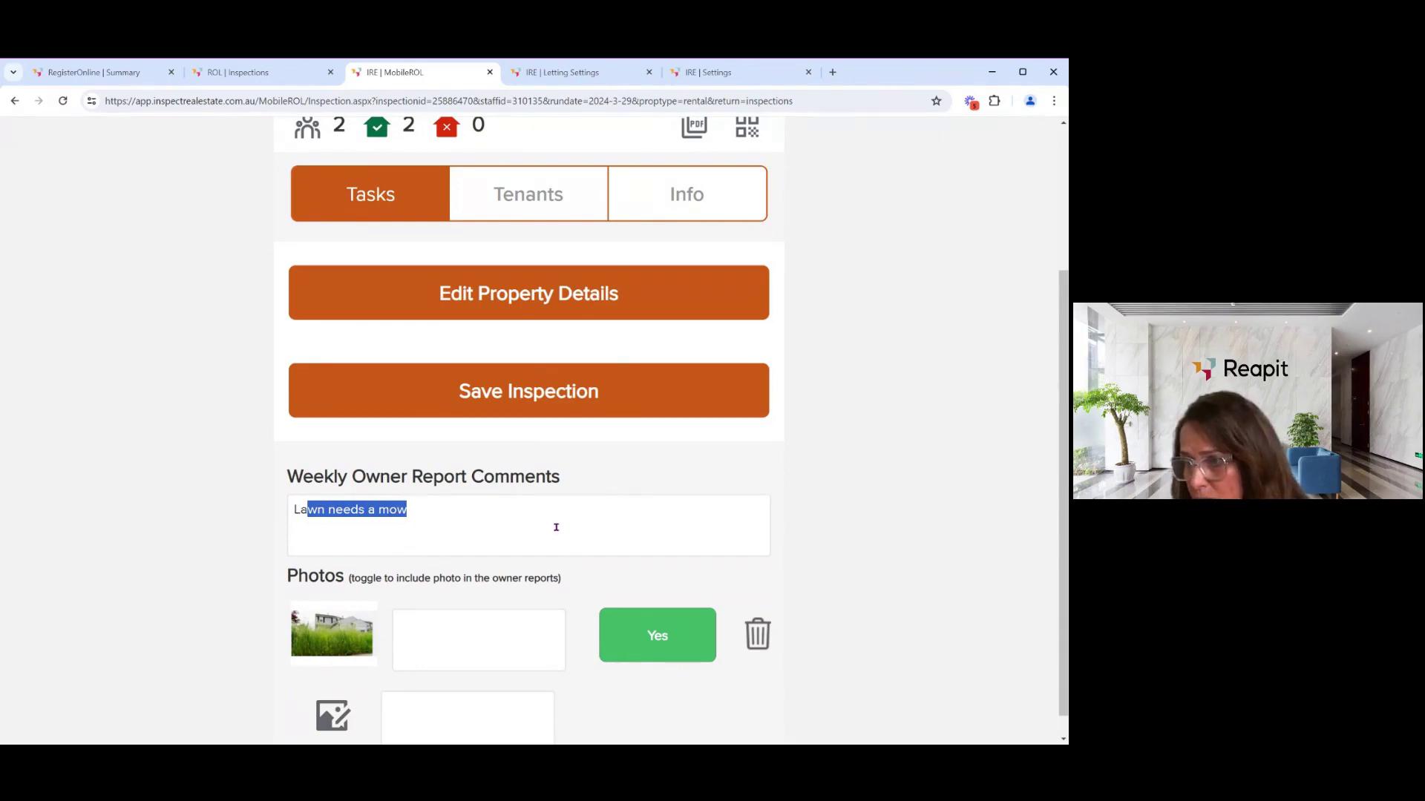
scroll(553, 523, up, 3)
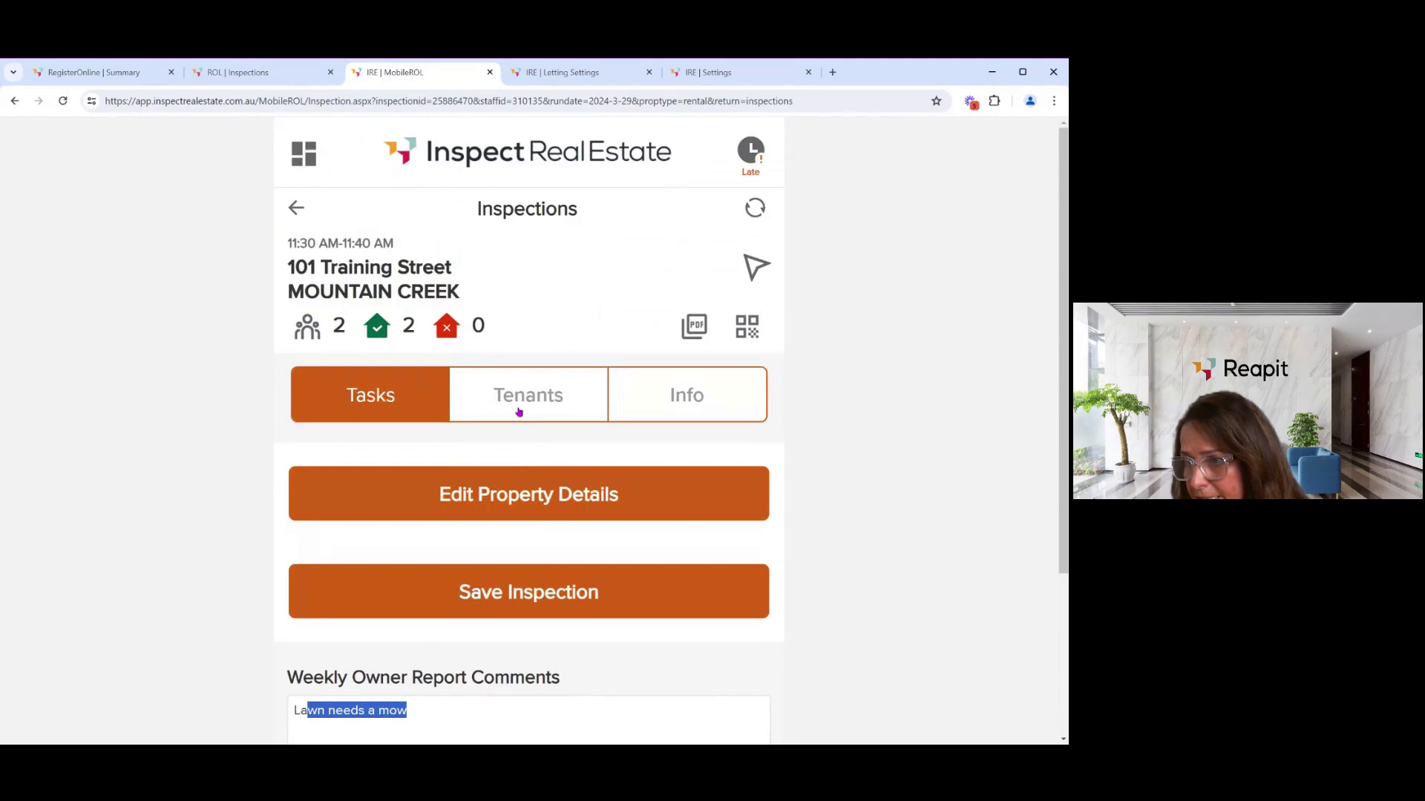
- Cycle the first attendee through Not Applying, Yes Applying, Already Applied, back to 'Applying ?'
click(518, 405)
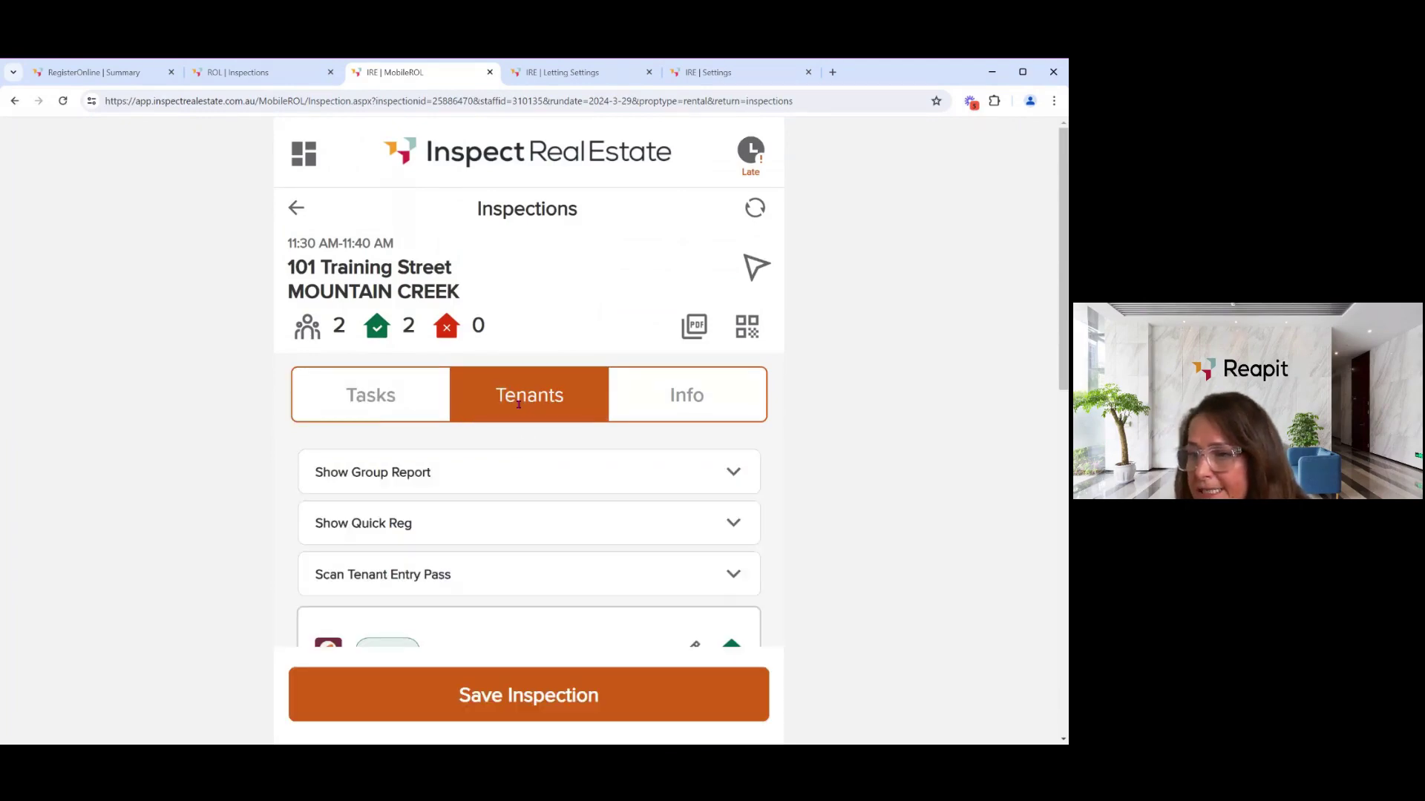
scroll(520, 407, down, 5)
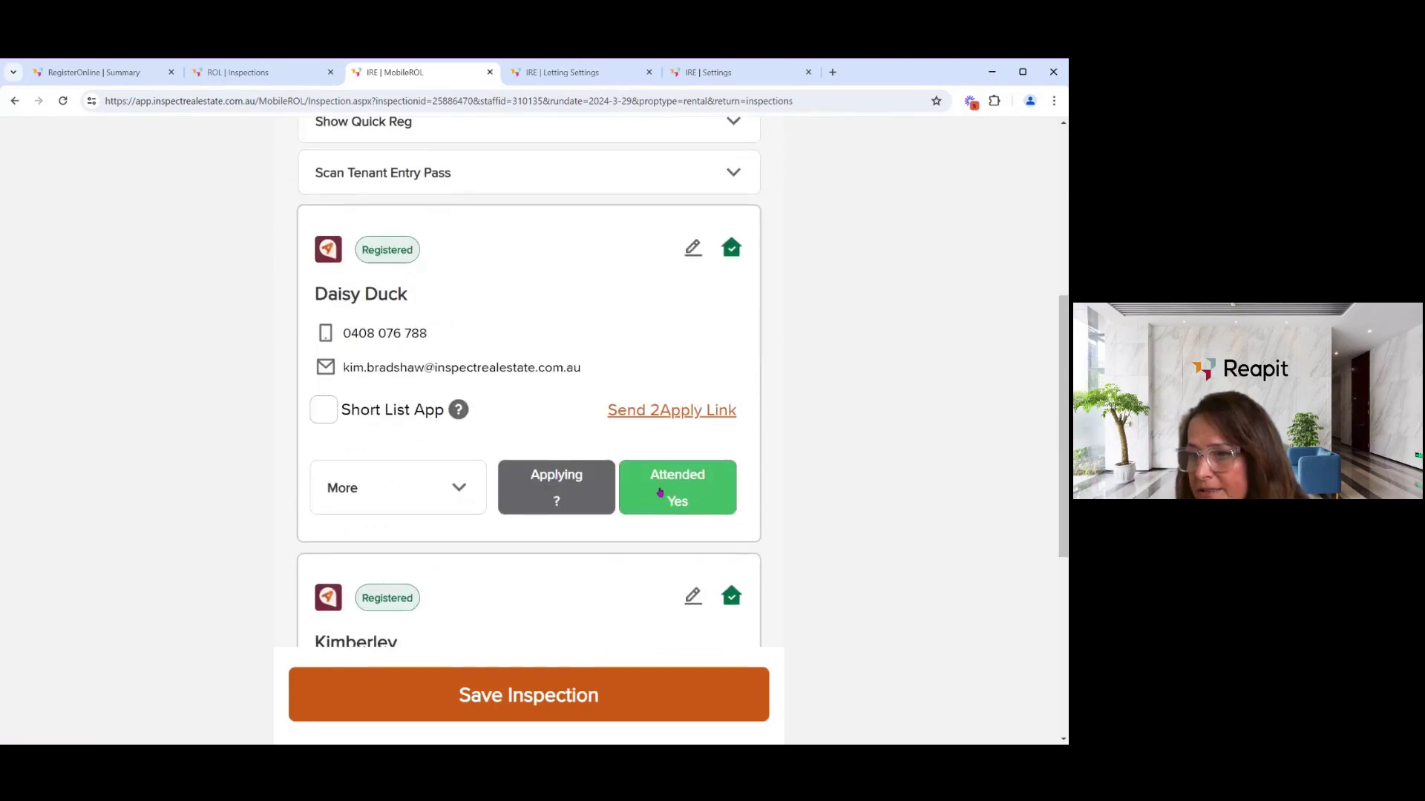
scroll(660, 492, down, 2)
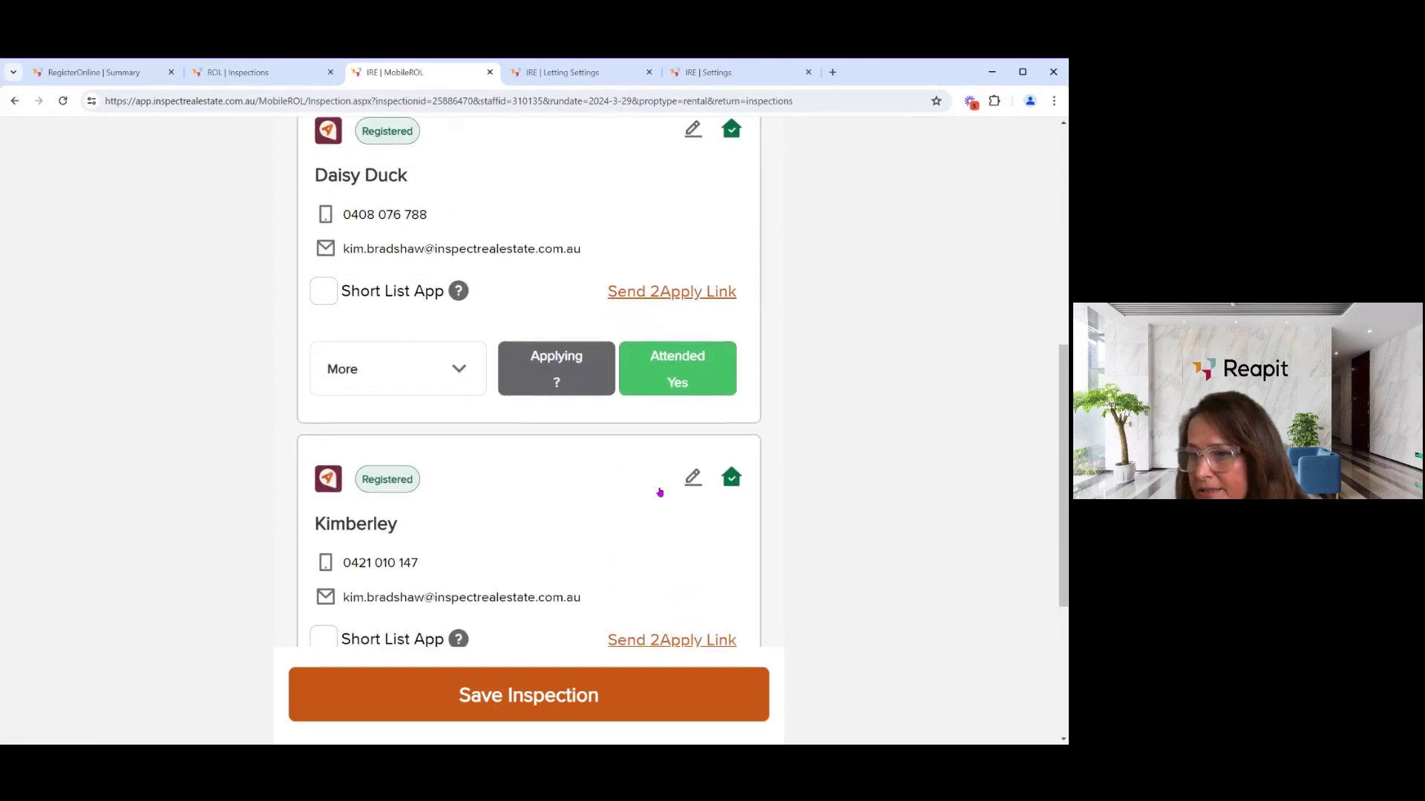
click(549, 361)
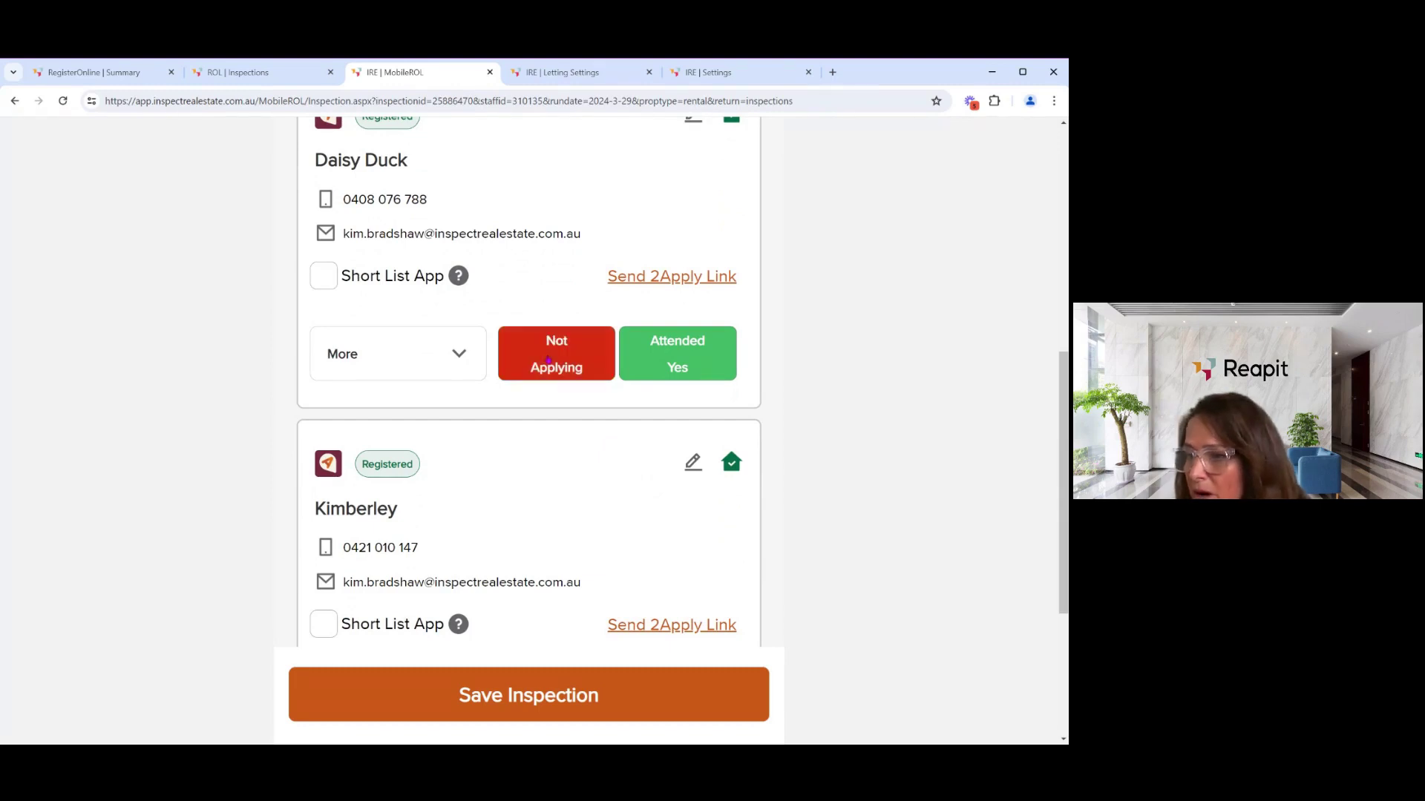
click(548, 360)
click(553, 369)
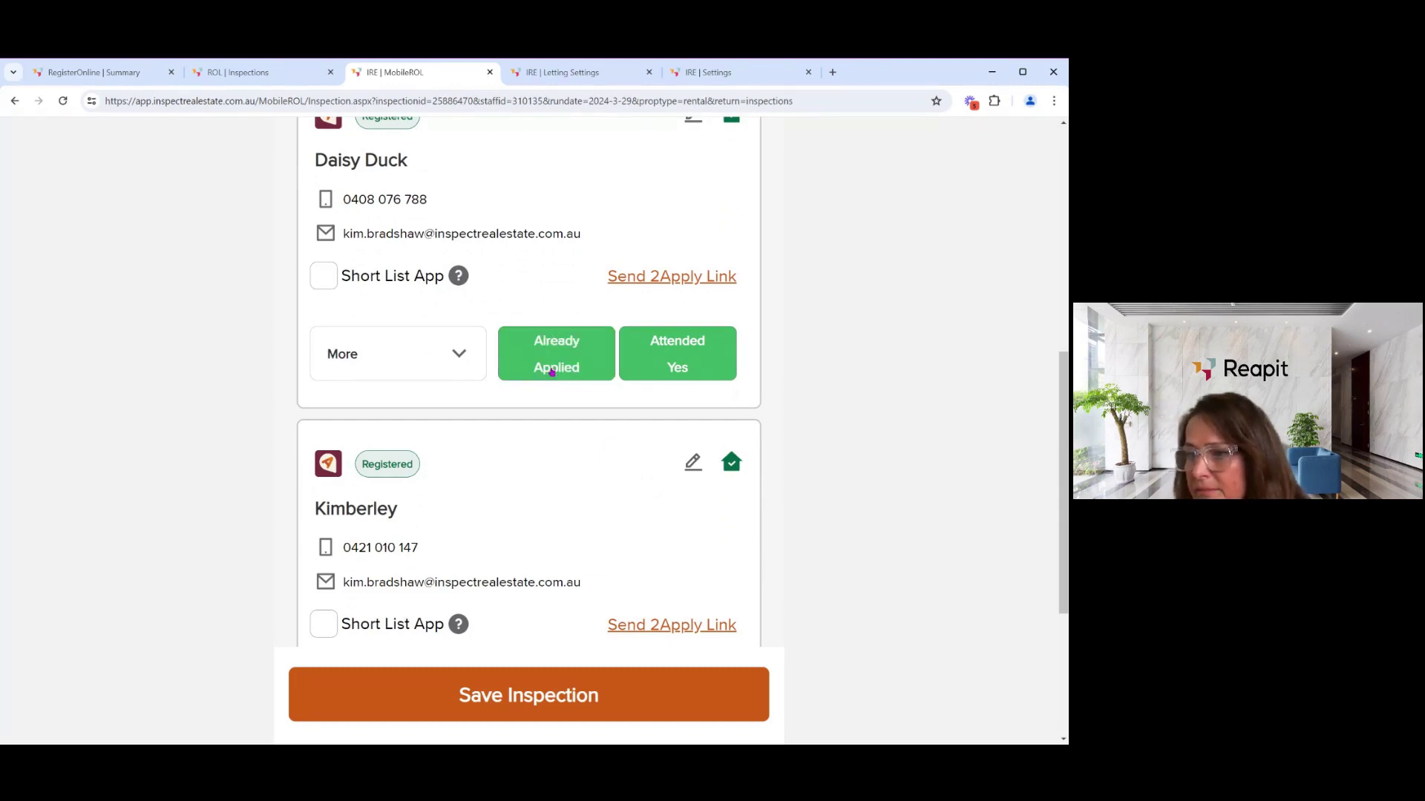
click(586, 375)
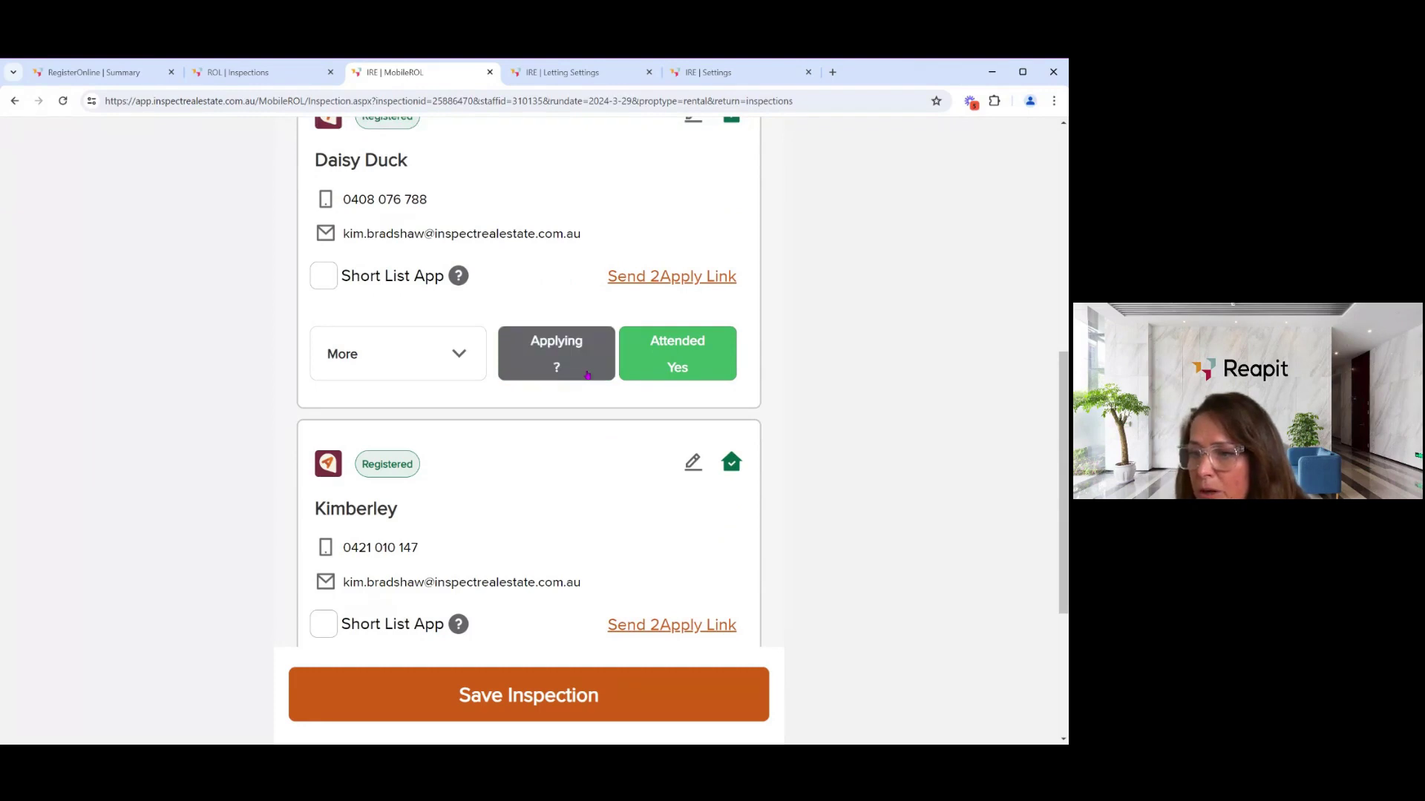
scroll(581, 409, down, 3)
scroll(581, 409, down, 1)
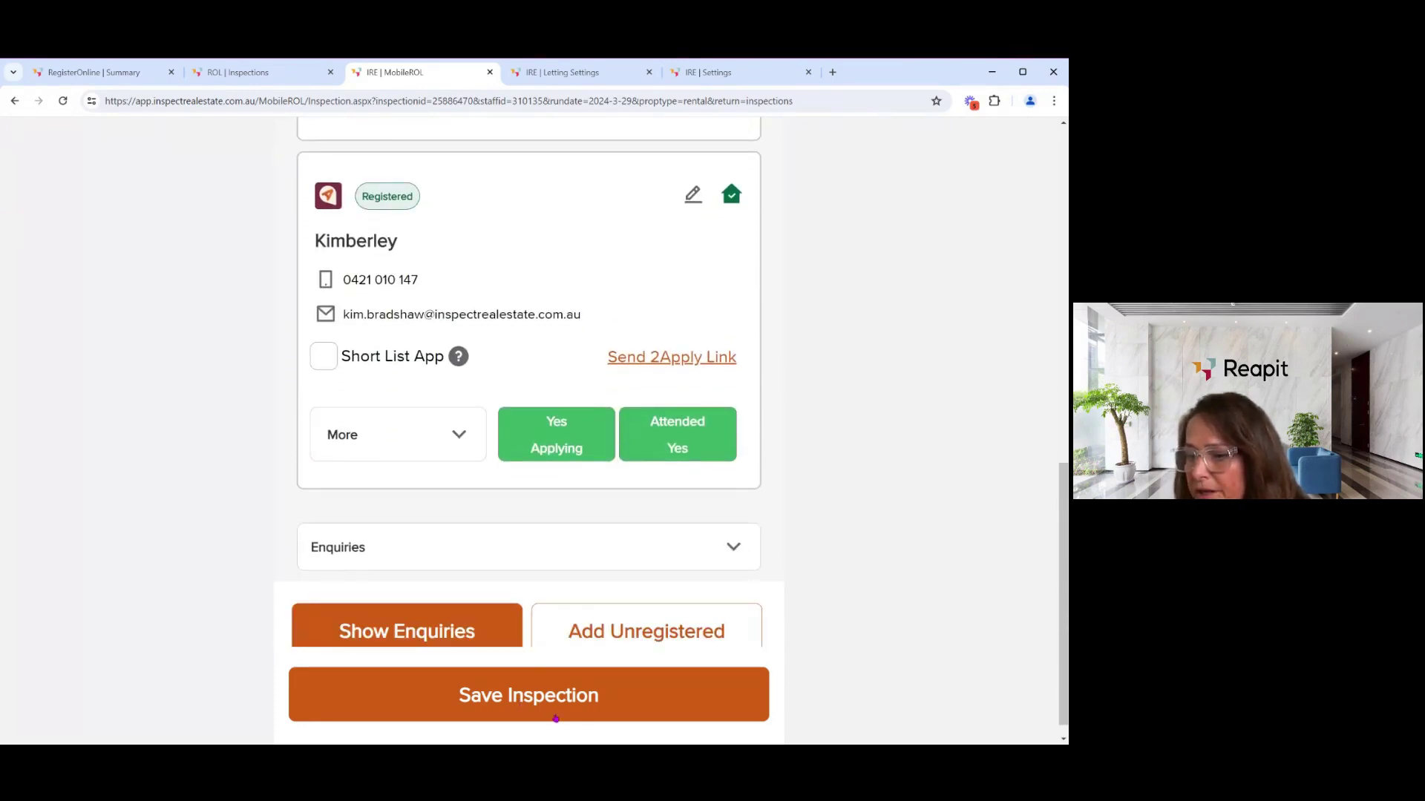
scroll(573, 527, up, 1)
scroll(572, 528, up, 8)
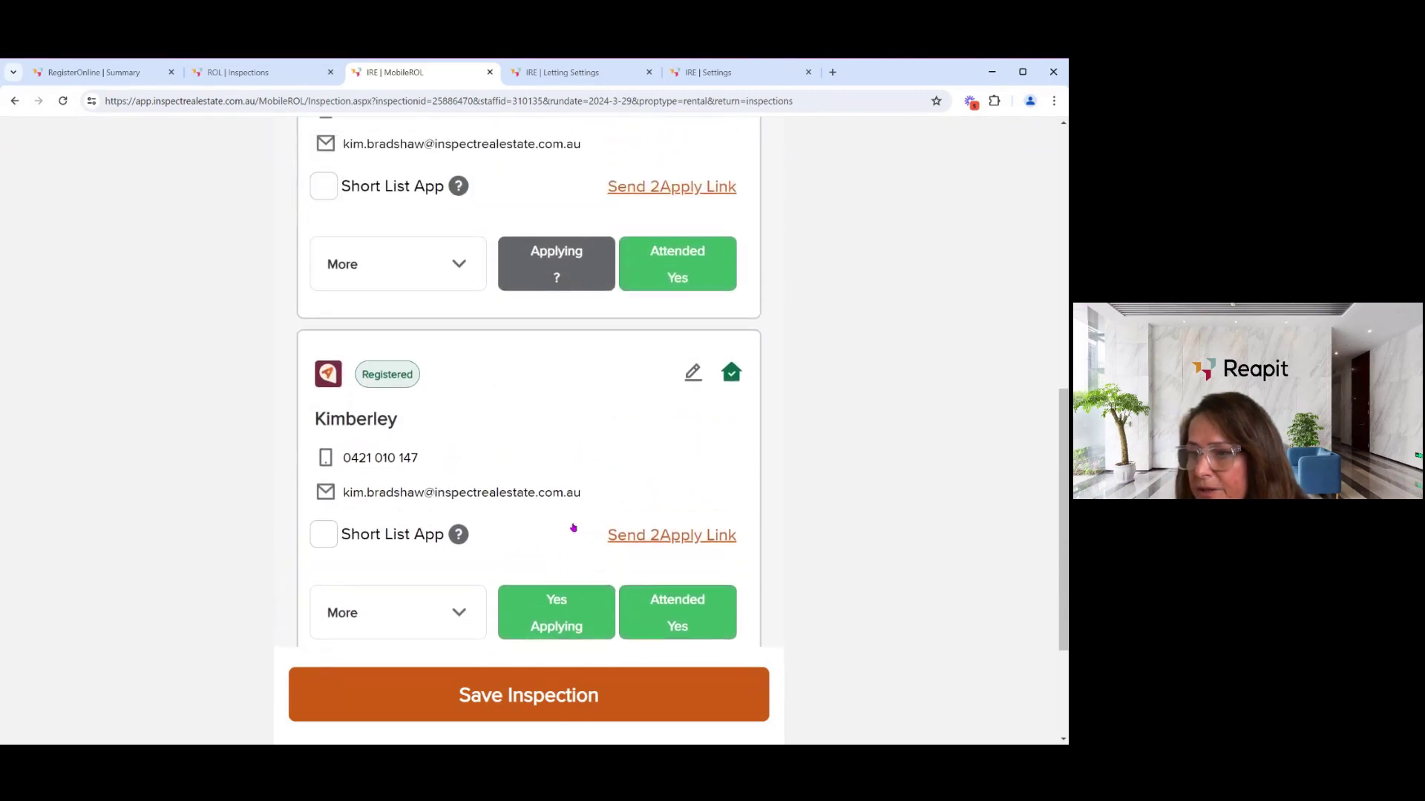
scroll(573, 528, up, 2)
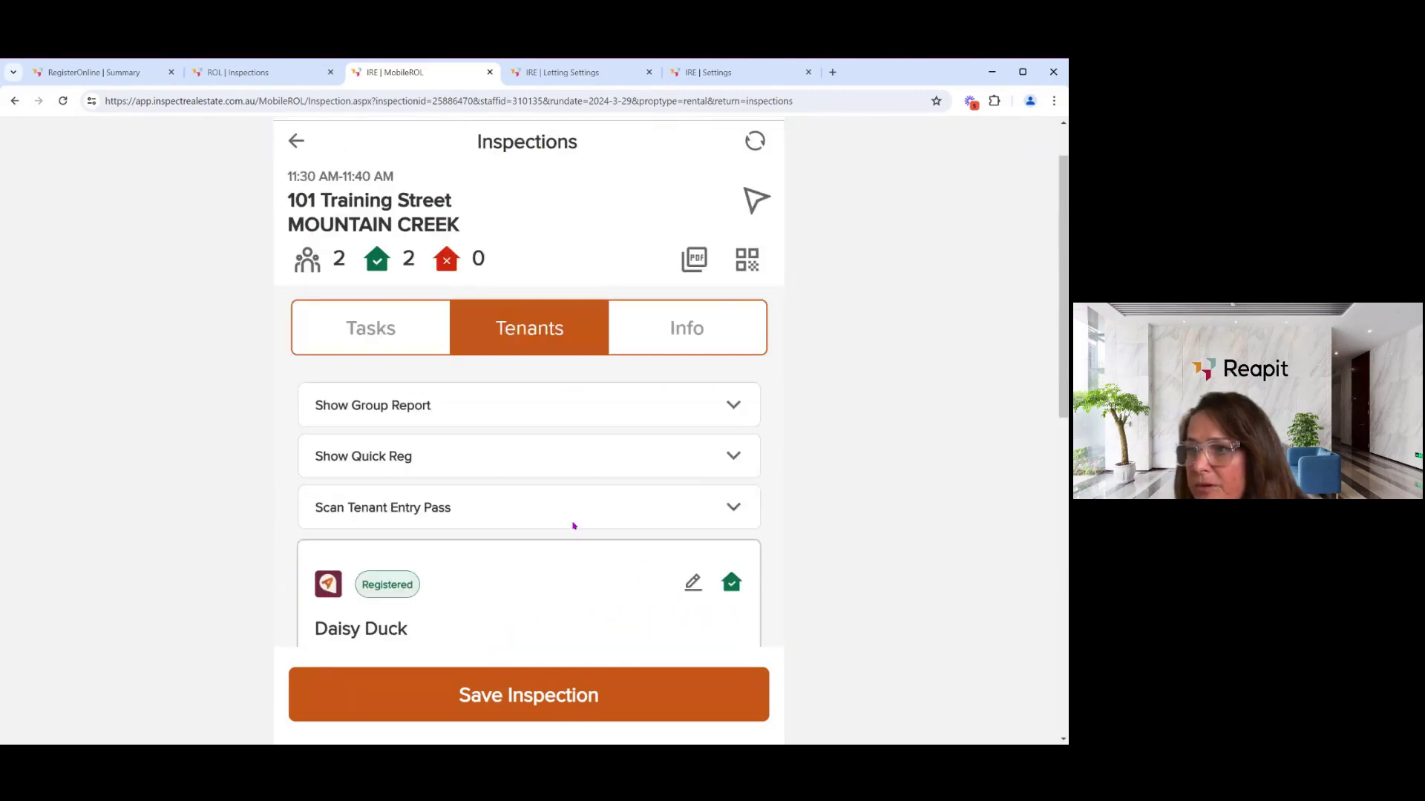
click(473, 459)
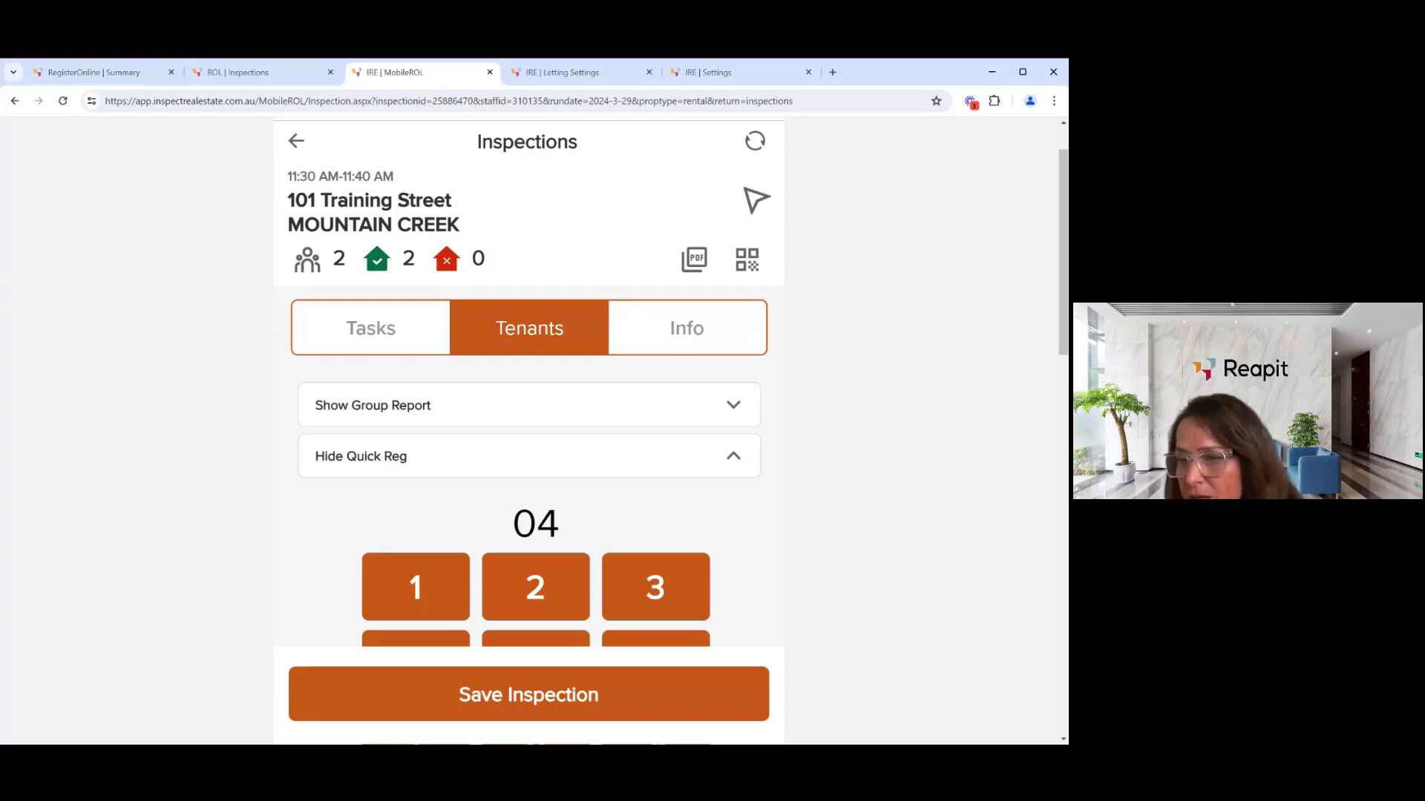
scroll(461, 448, down, 2)
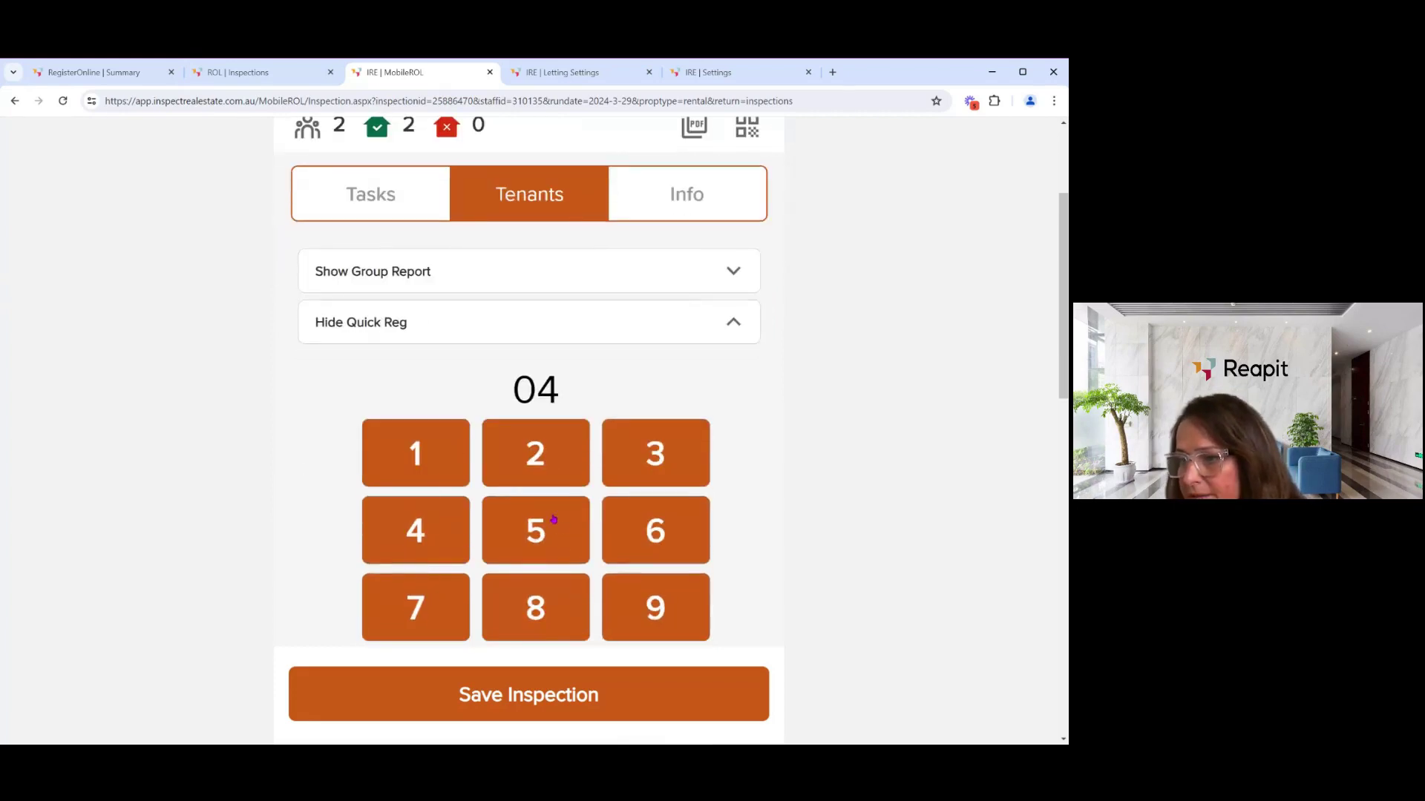
click(733, 325)
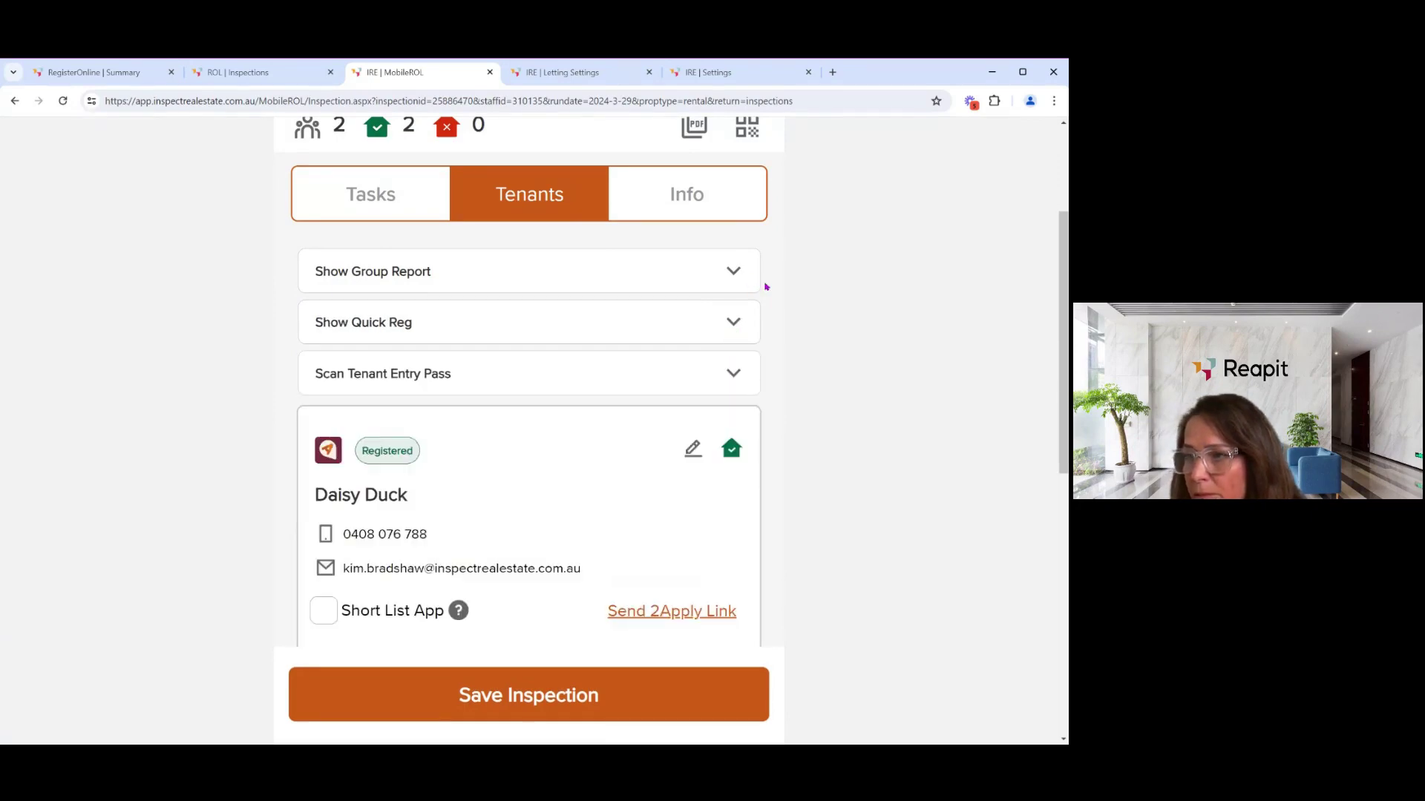
scroll(761, 286, up, 2)
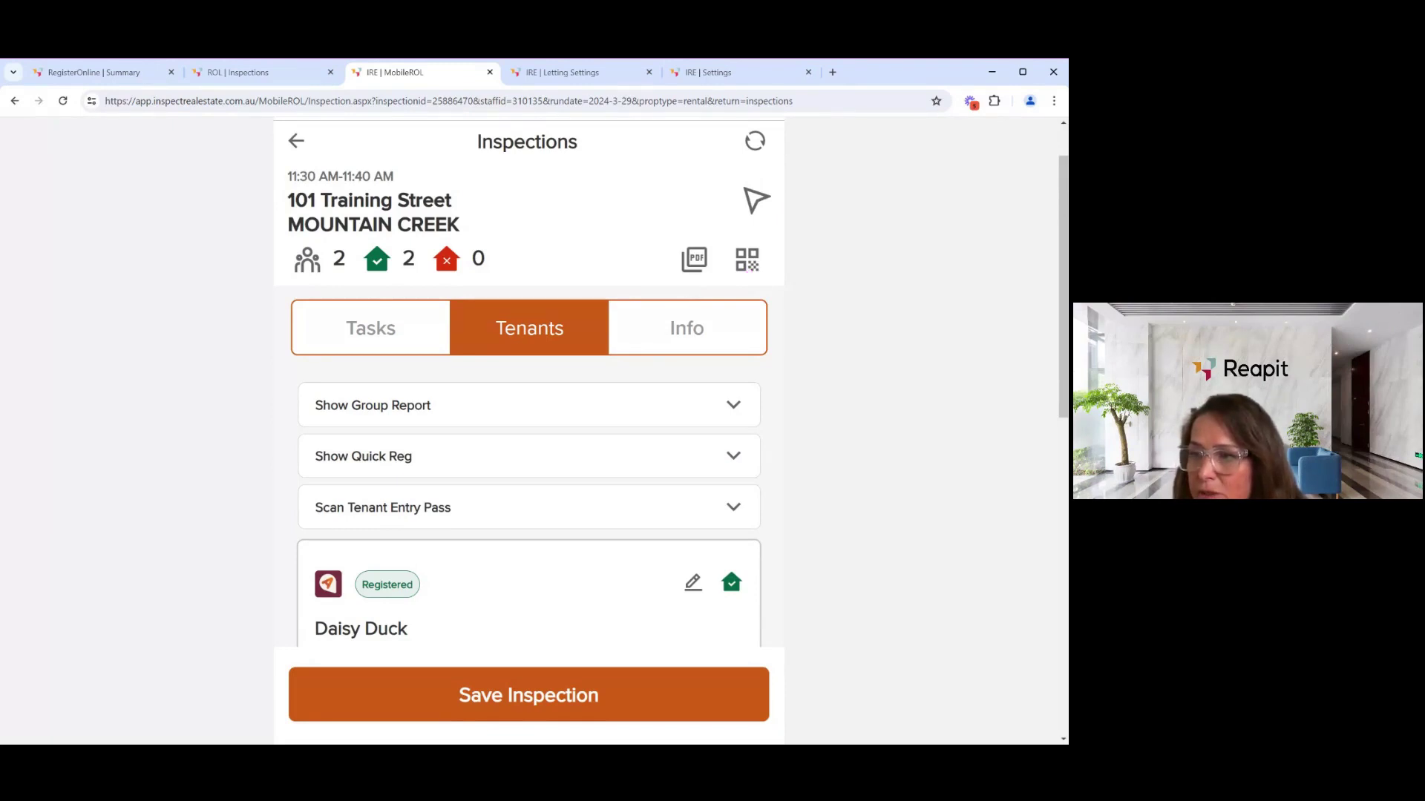
click(746, 261)
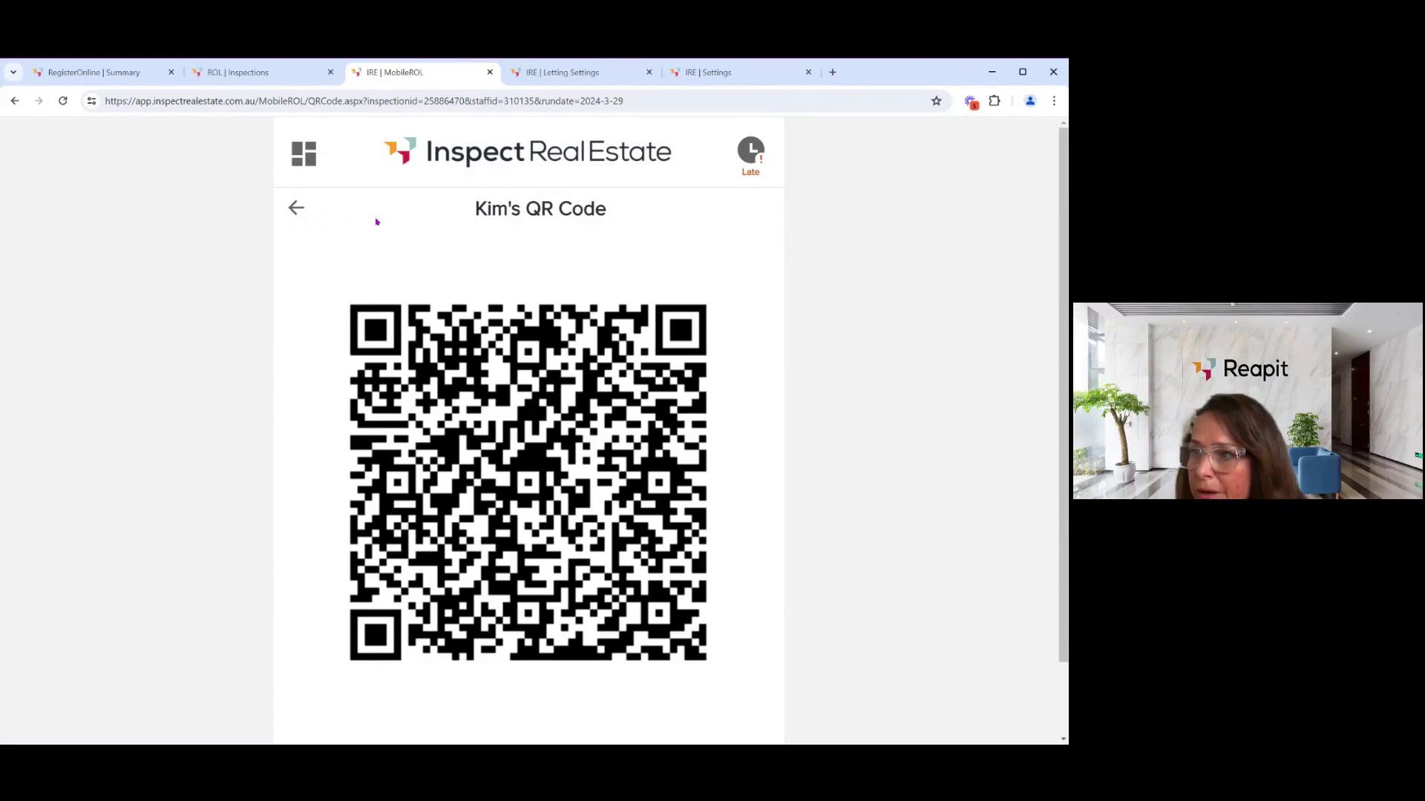
click(752, 158)
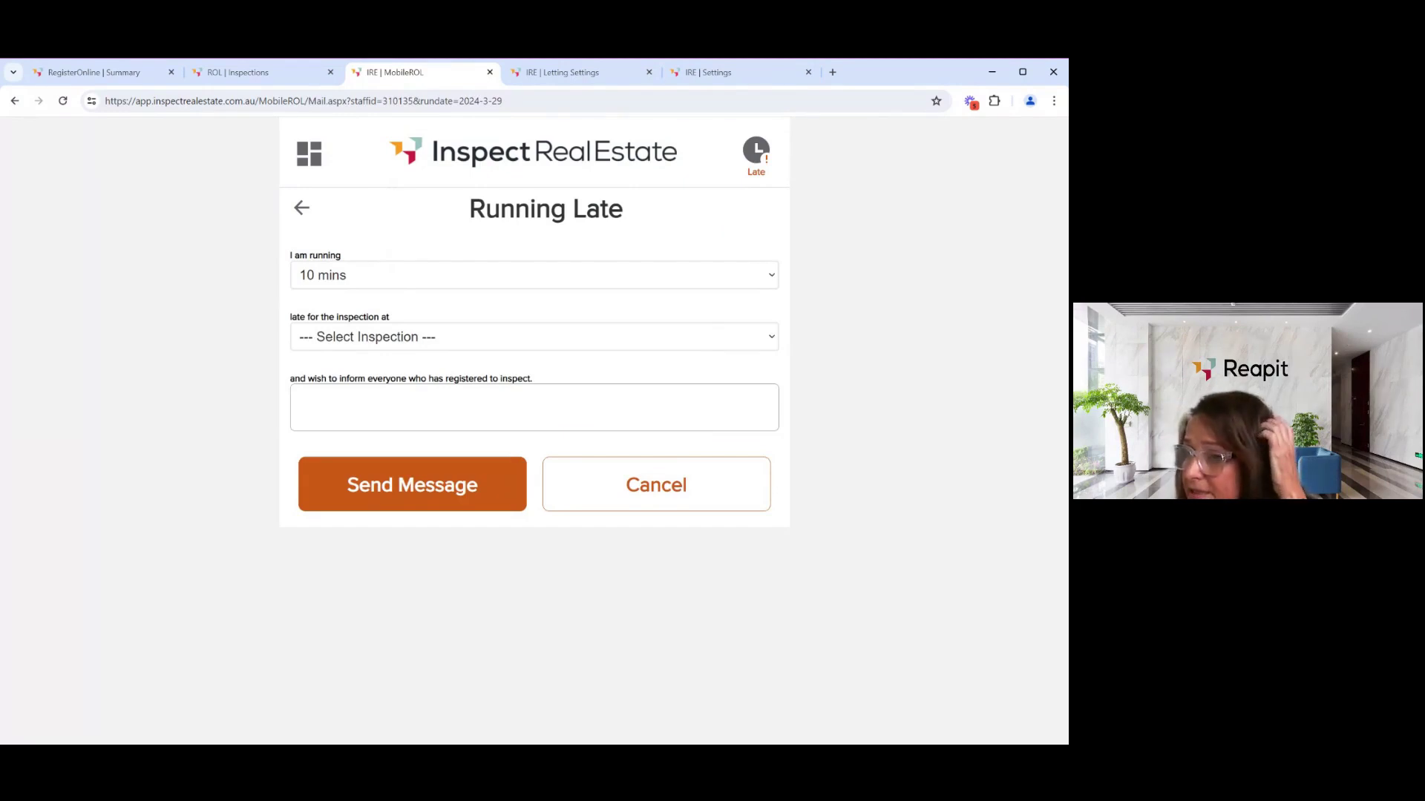
click(297, 212)
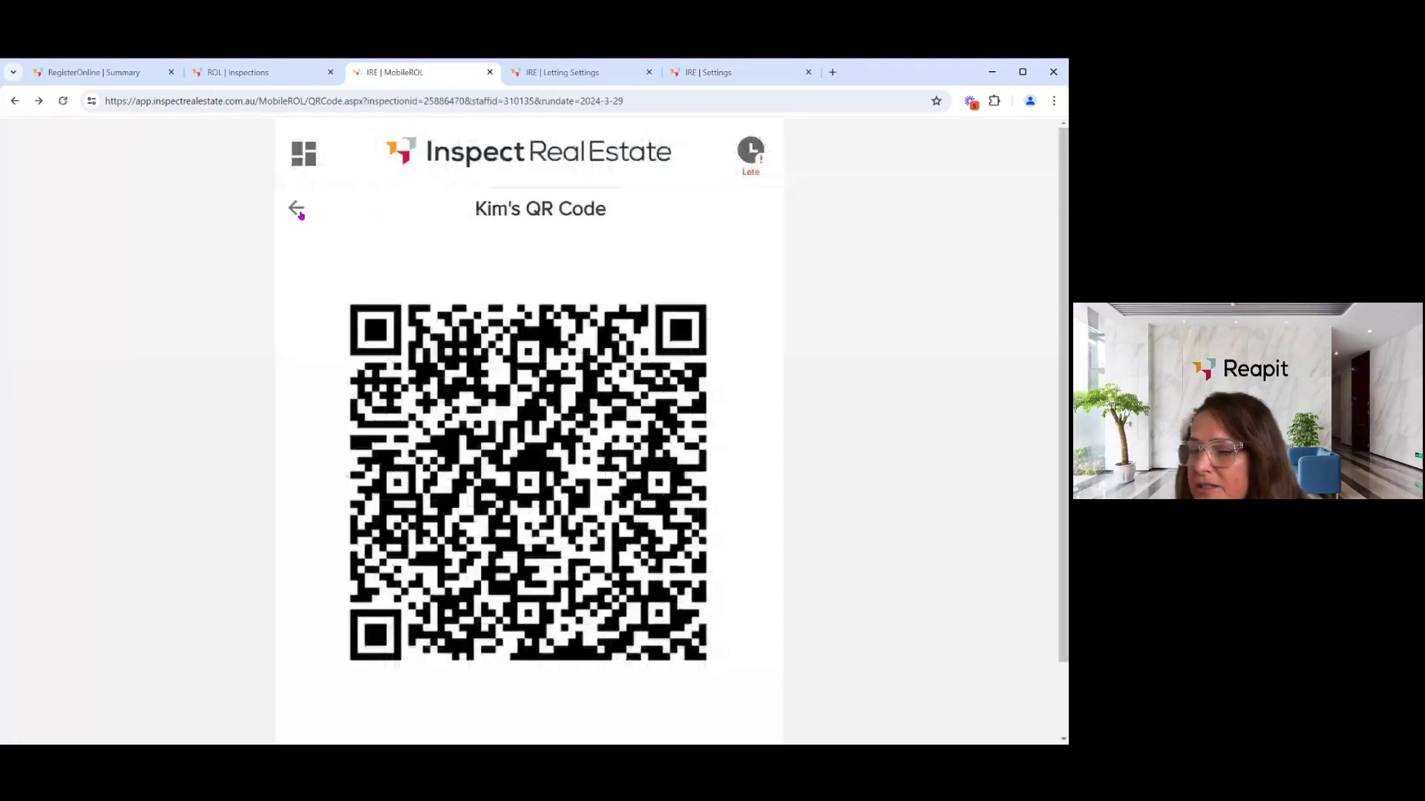
click(298, 210)
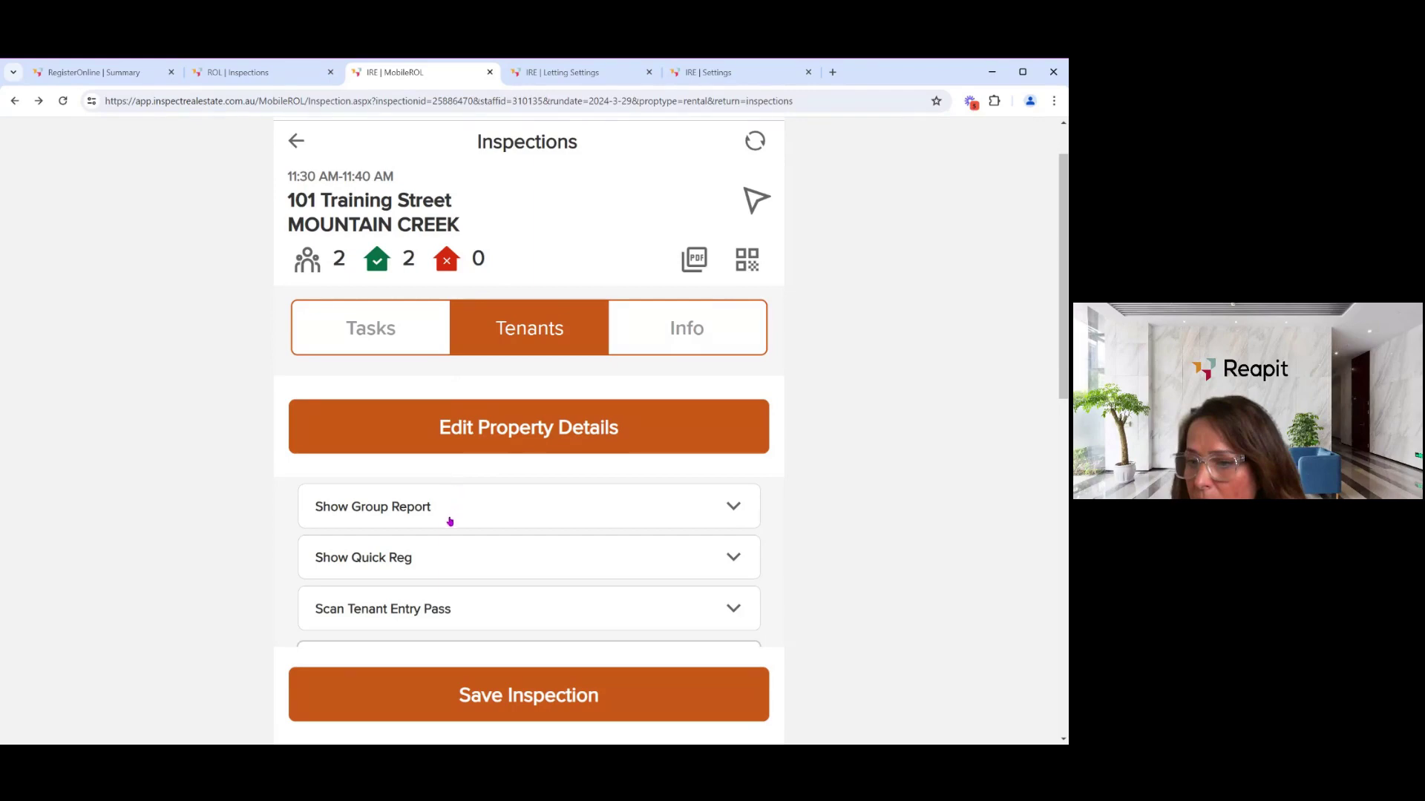
- Show then hide the Quick Reg code, and bring up the Settings Email Log of sent emails
click(449, 555)
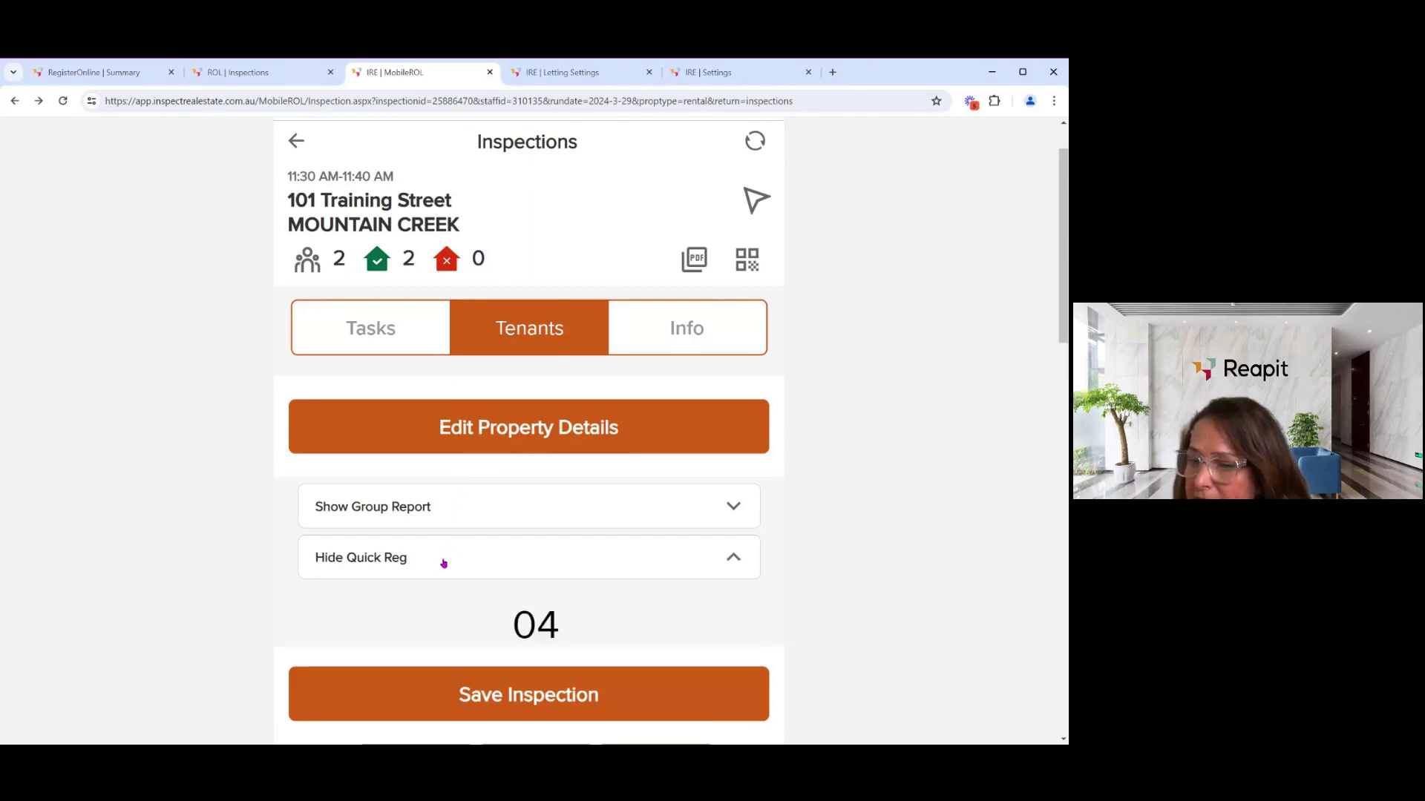
click(731, 559)
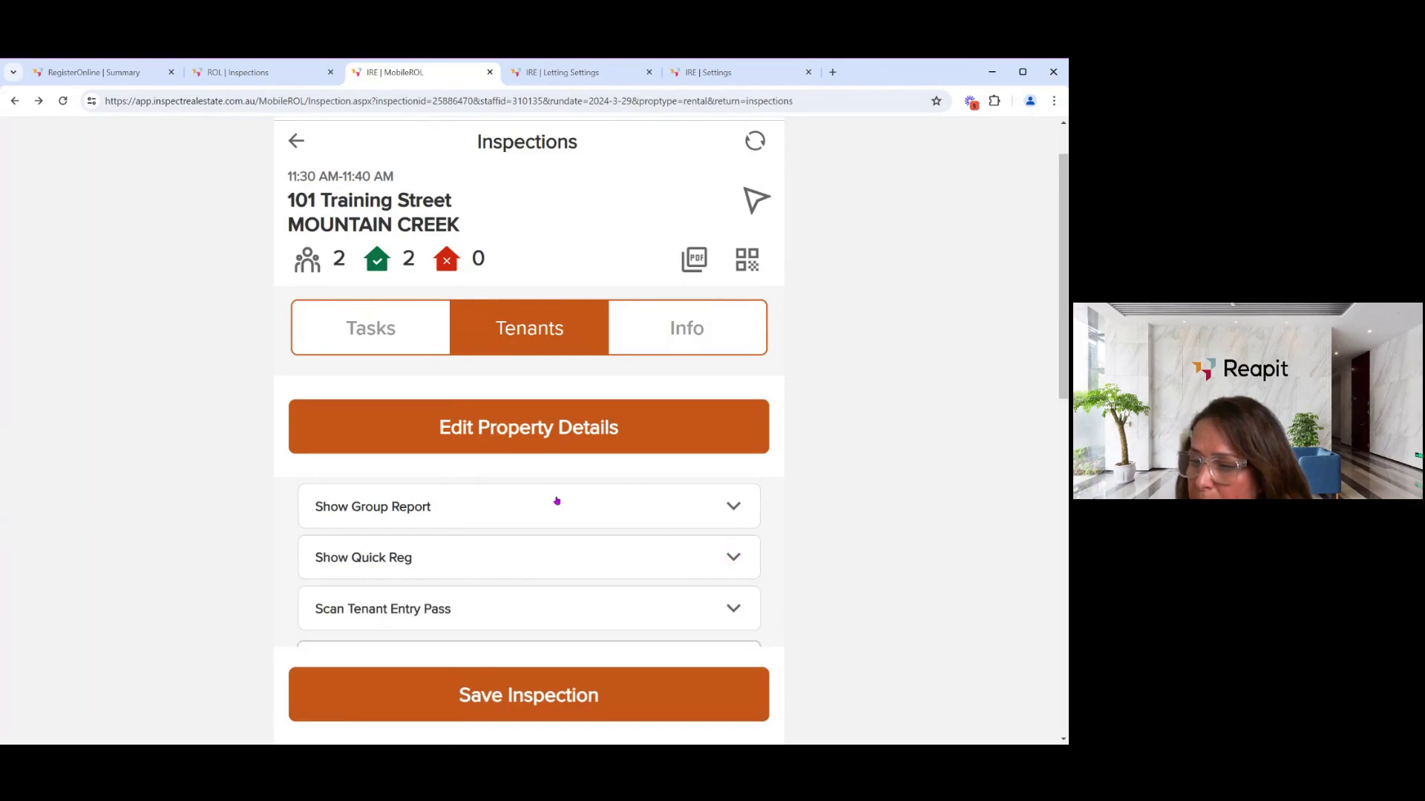
scroll(549, 491, down, 3)
scroll(549, 490, down, 1)
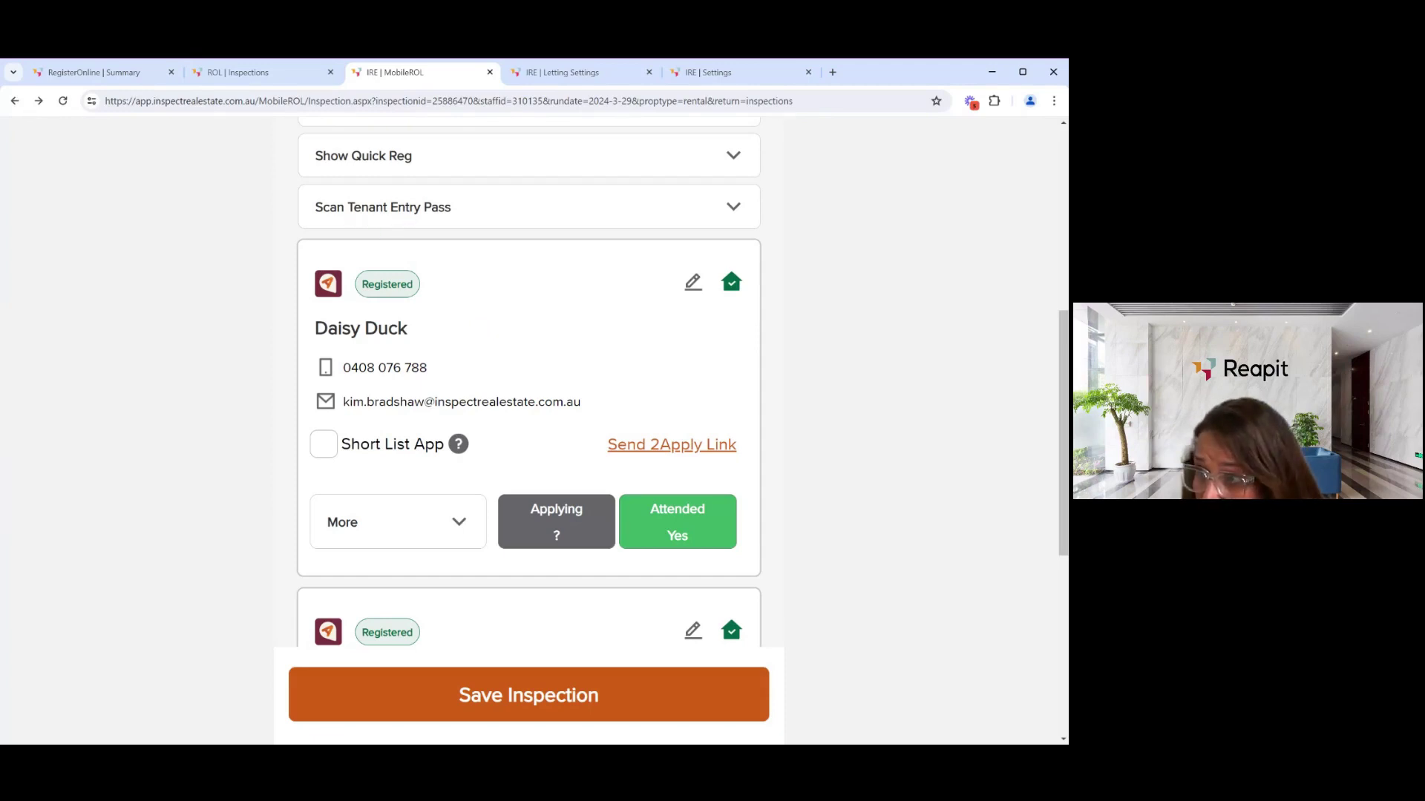
click(716, 72)
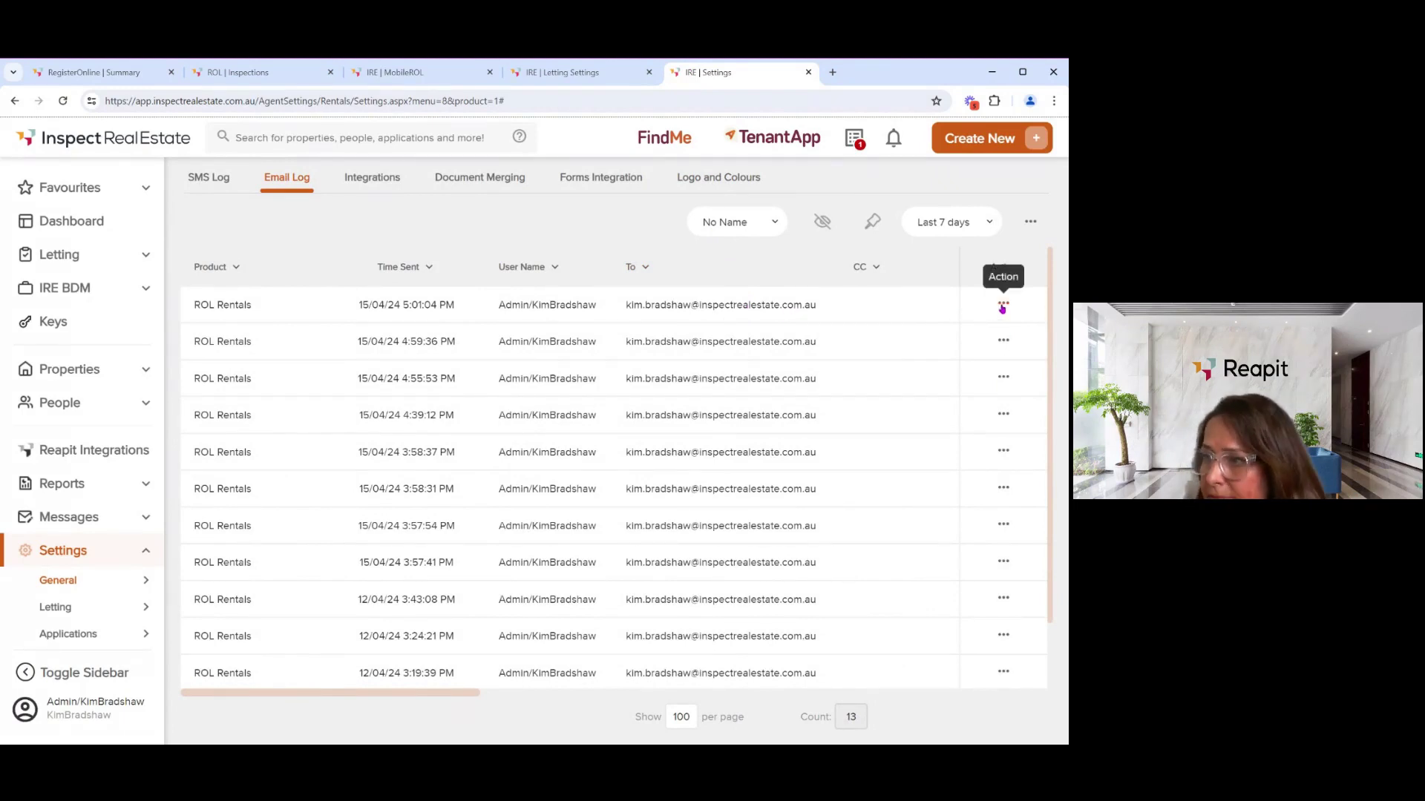
- View the body and entry pass of the newest logged email, then return to MobileROL
click(1002, 306)
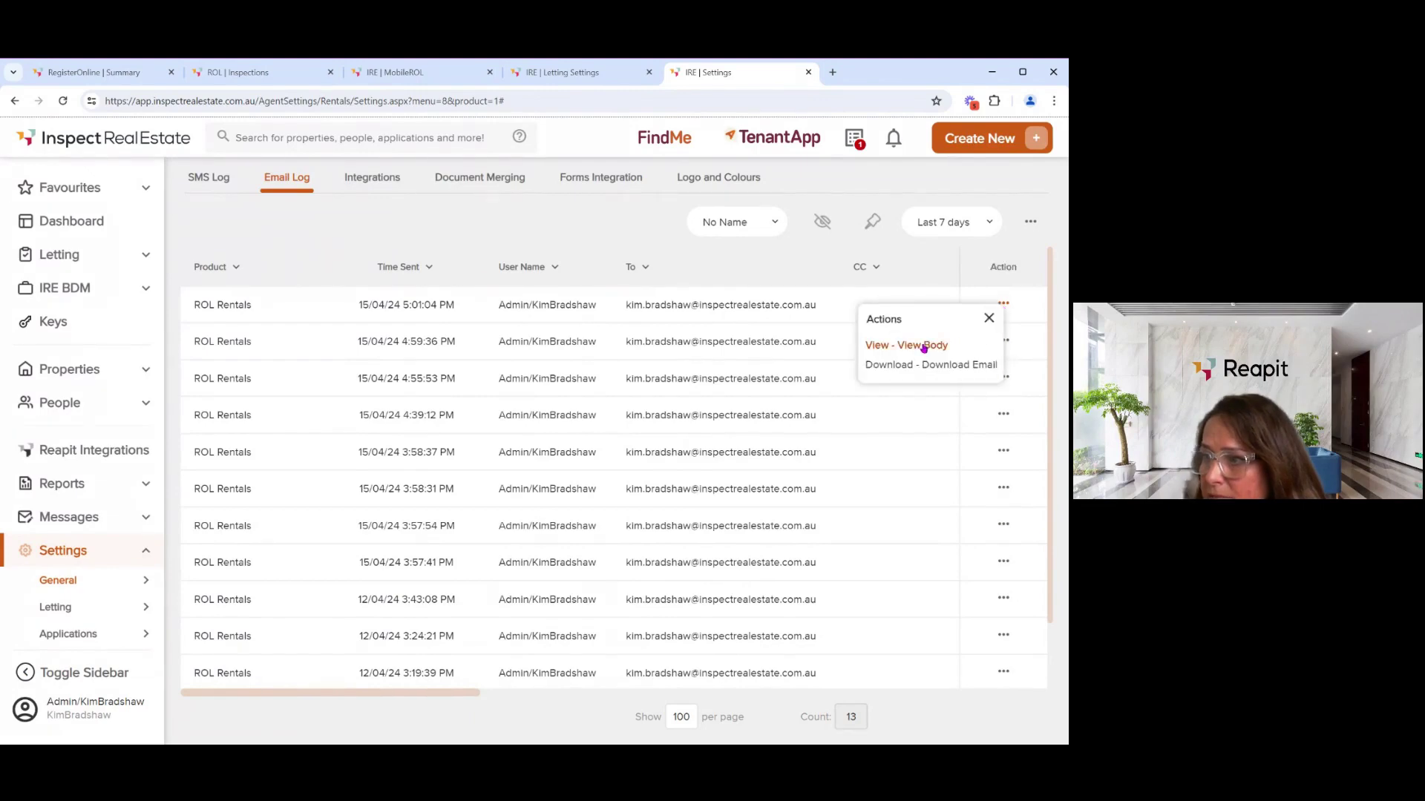
click(920, 345)
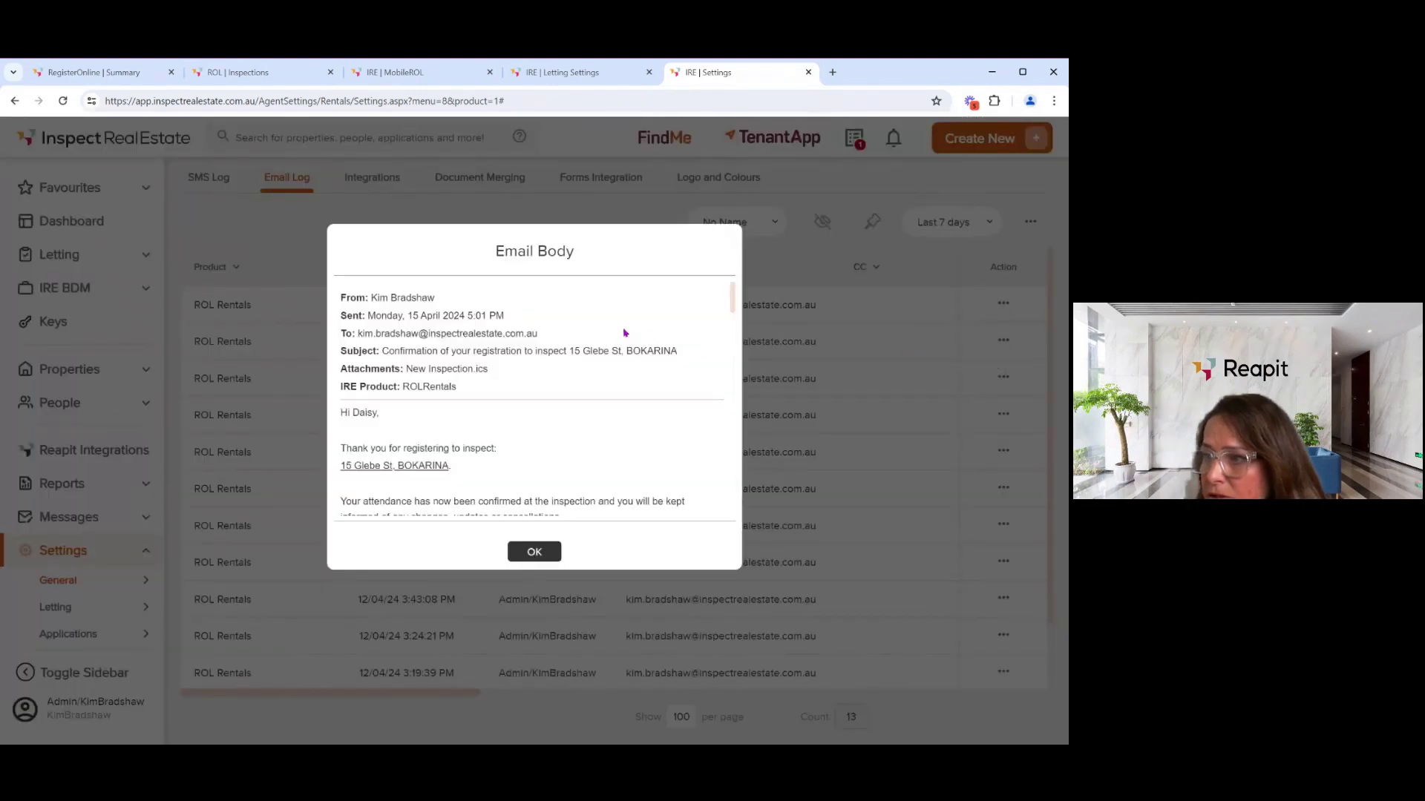
scroll(557, 348, down, 4)
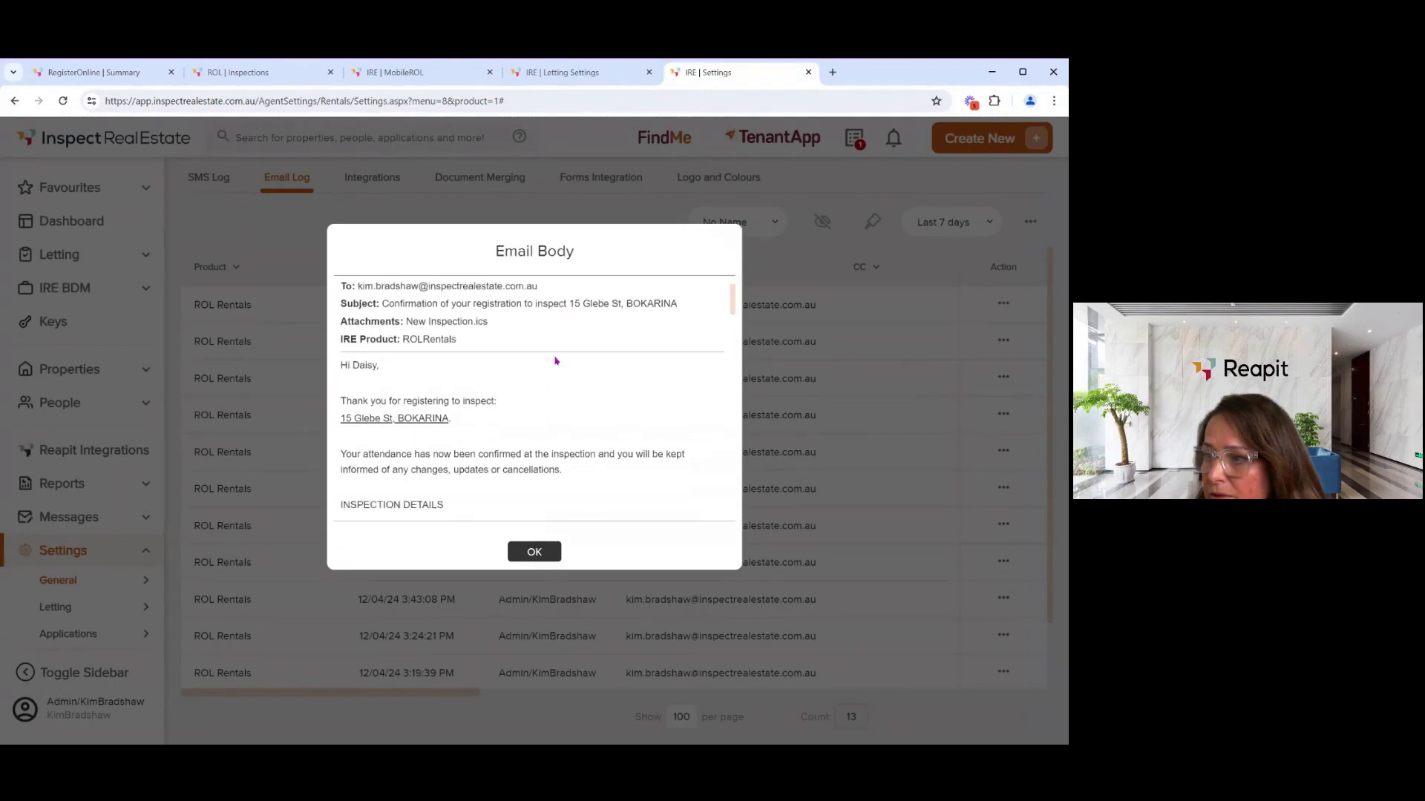
scroll(555, 361, down, 3)
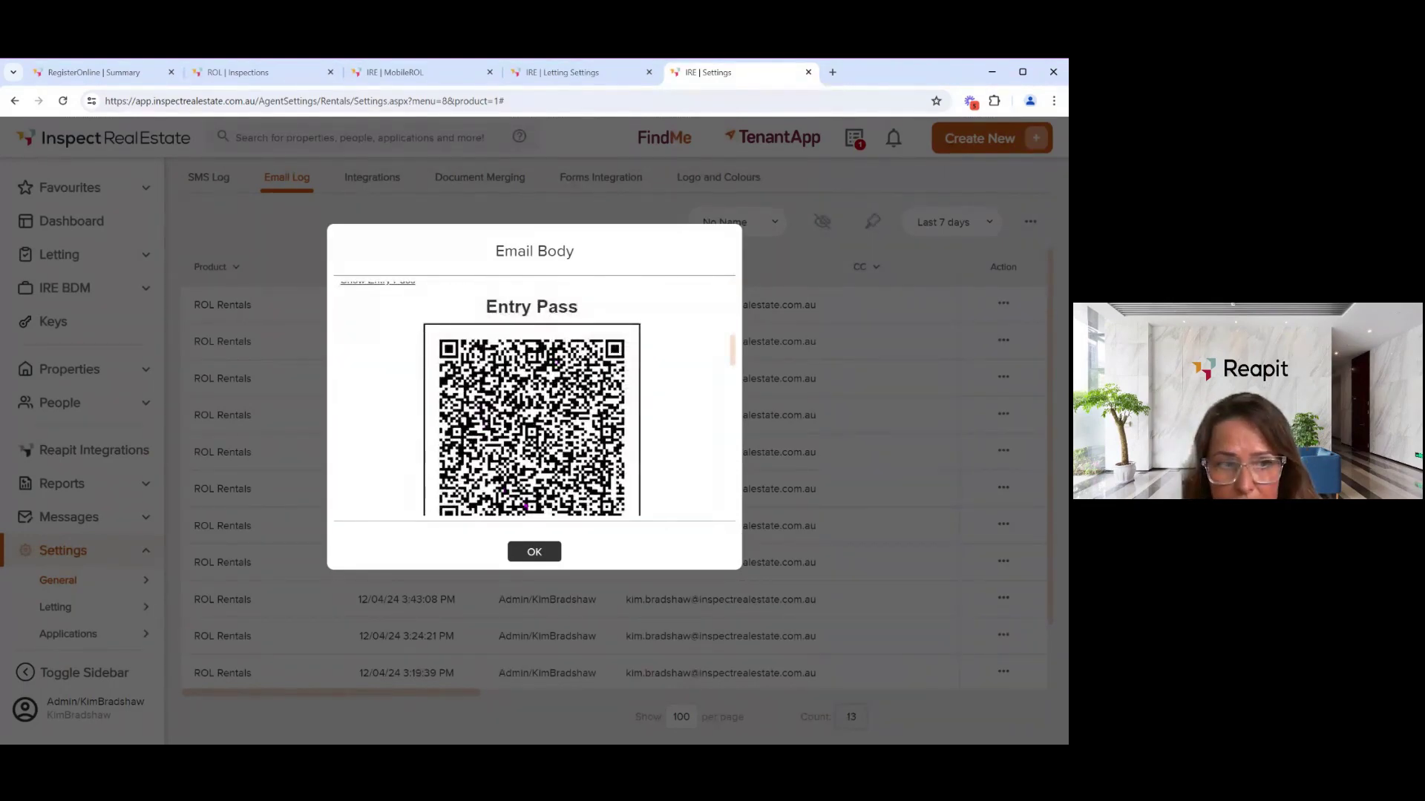
click(534, 552)
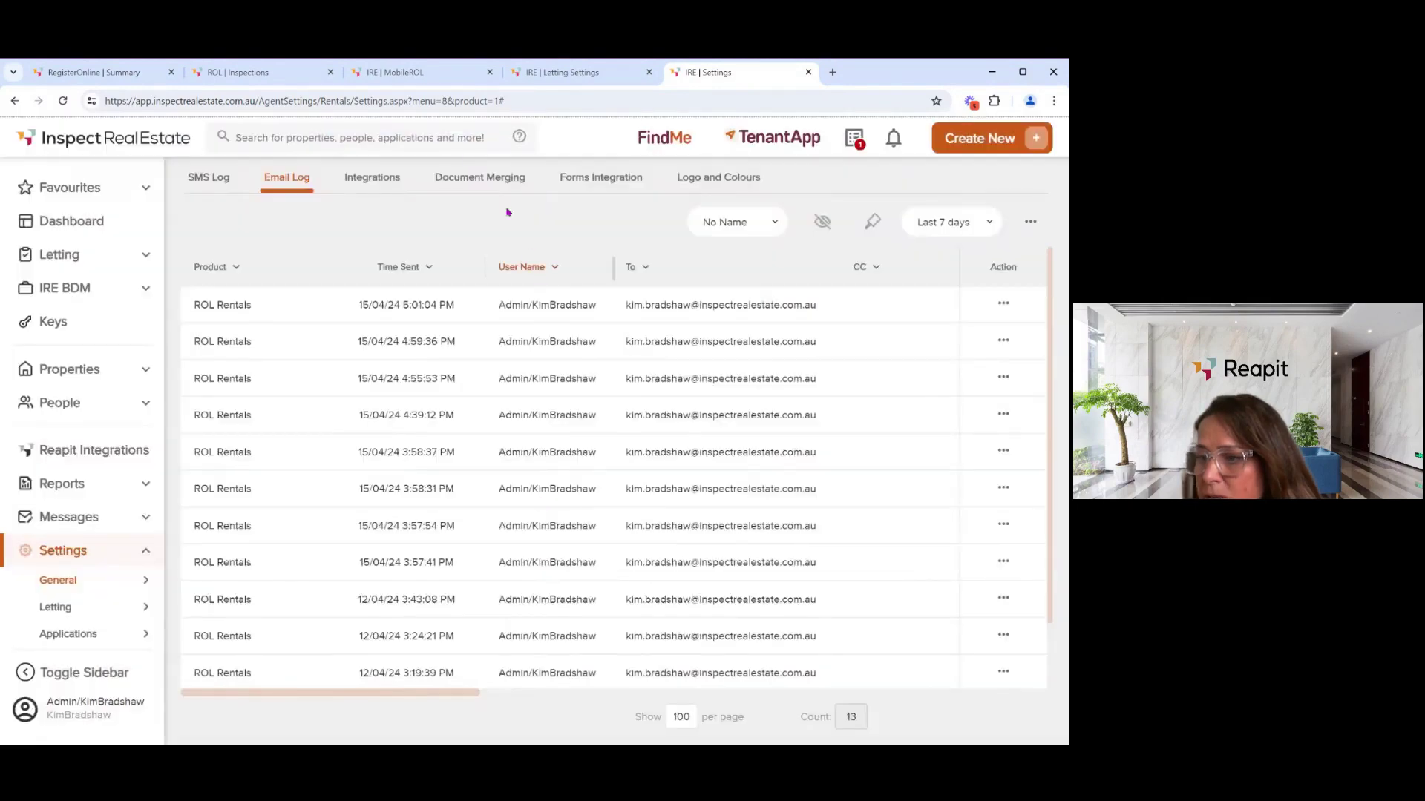
click(420, 77)
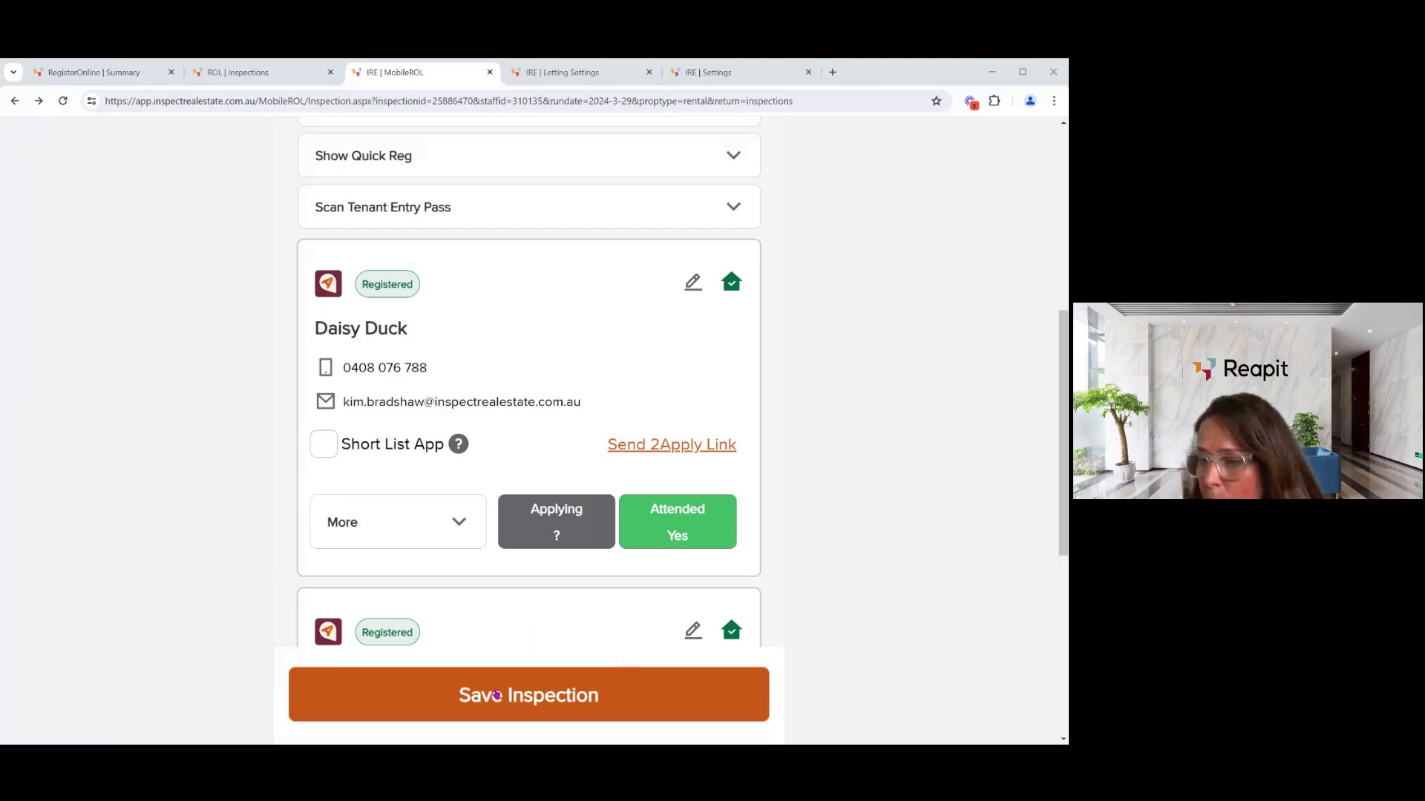
- Open Inspection Reports for 101 Training Street via the PDF icon at the top
scroll(542, 646, up, 6)
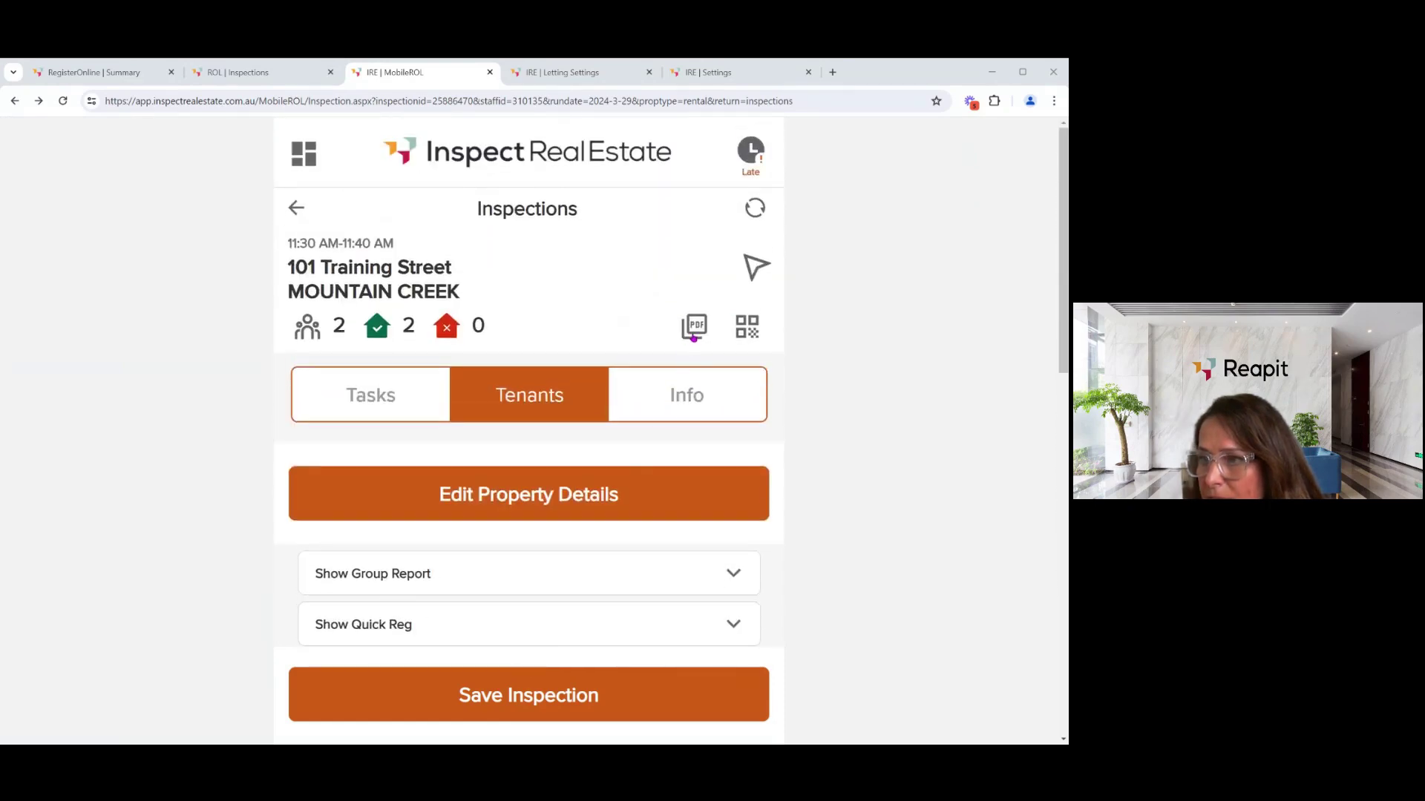
click(694, 336)
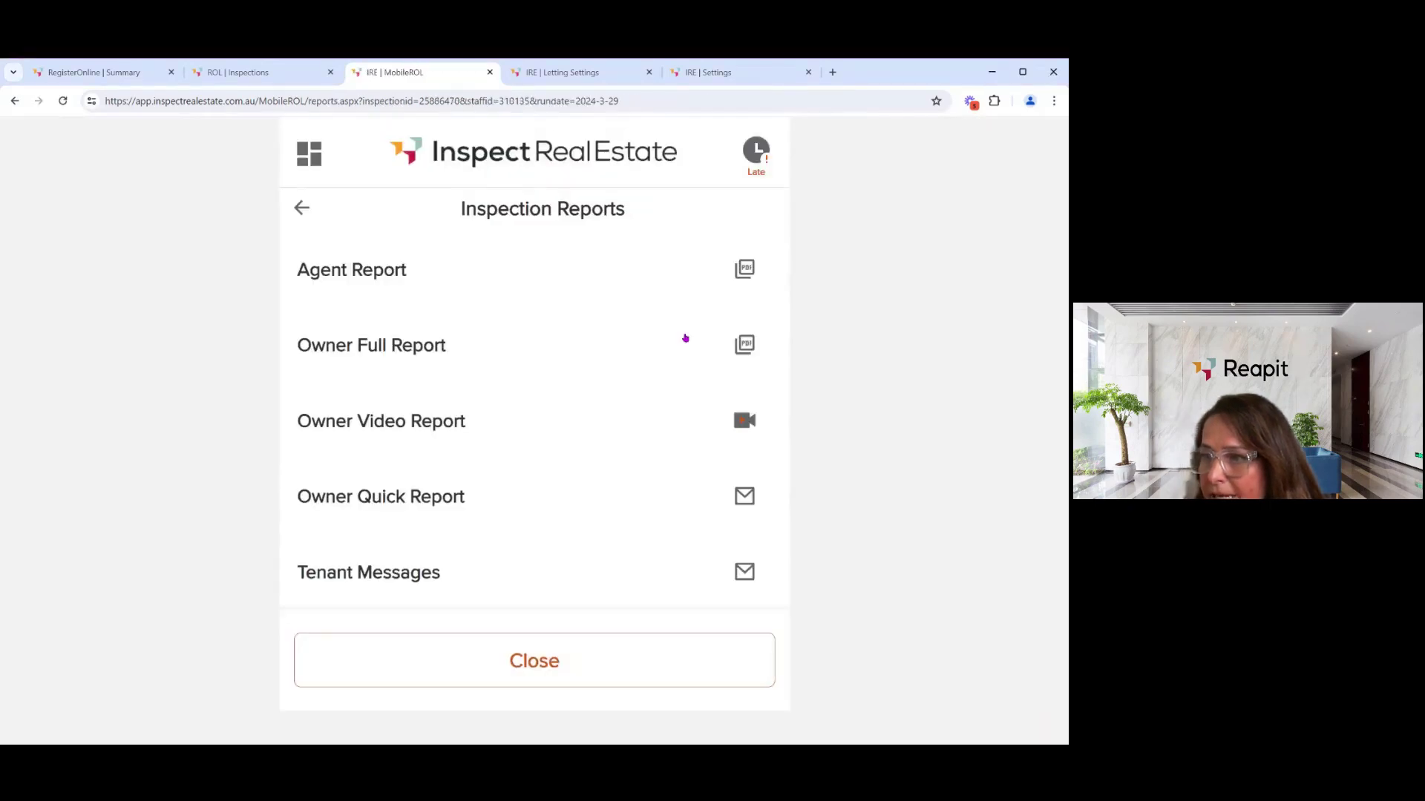
- Read through the Owner Full Report (2 registered, 2 attended, 1 applying), then close it
click(399, 344)
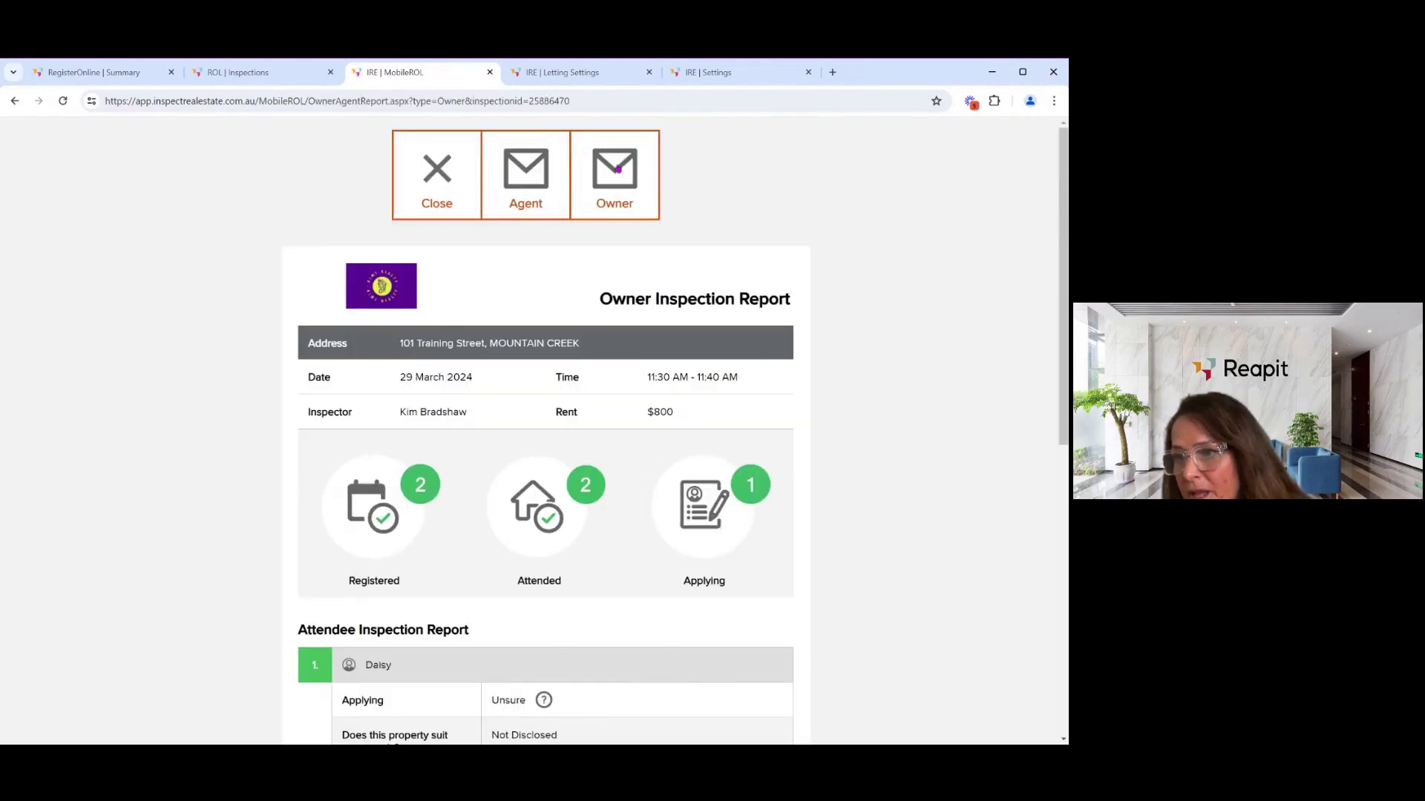
scroll(542, 288, down, 5)
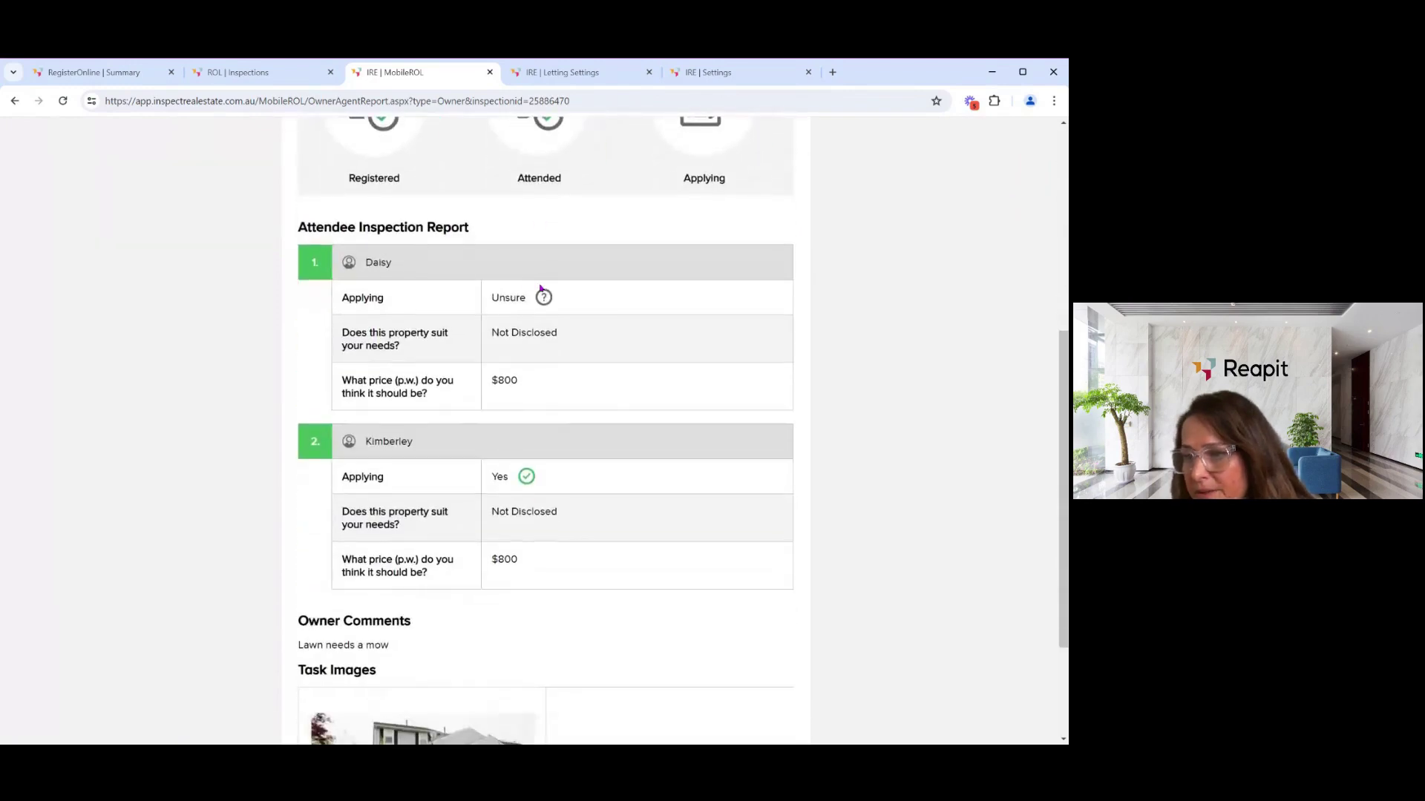
scroll(540, 289, down, 3)
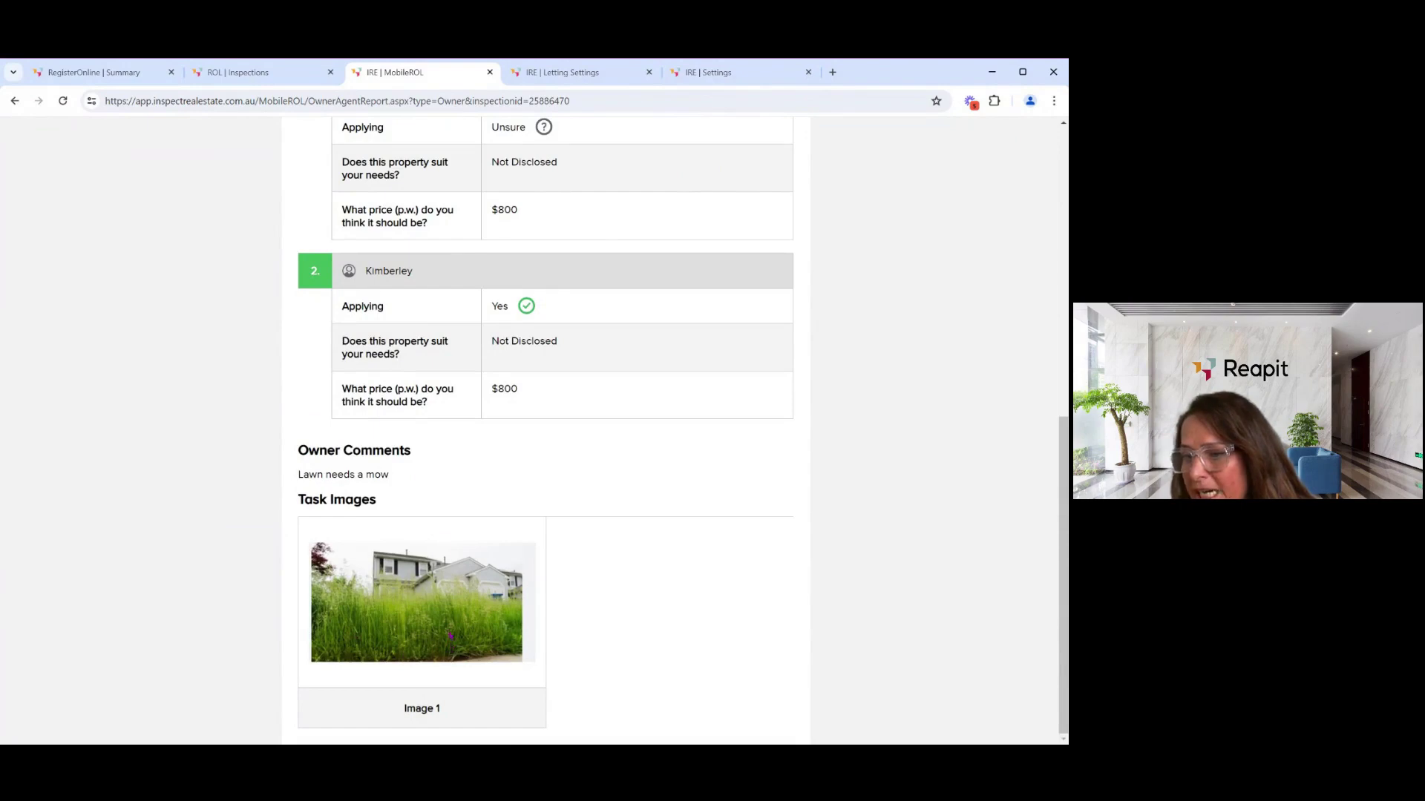
scroll(448, 594, up, 6)
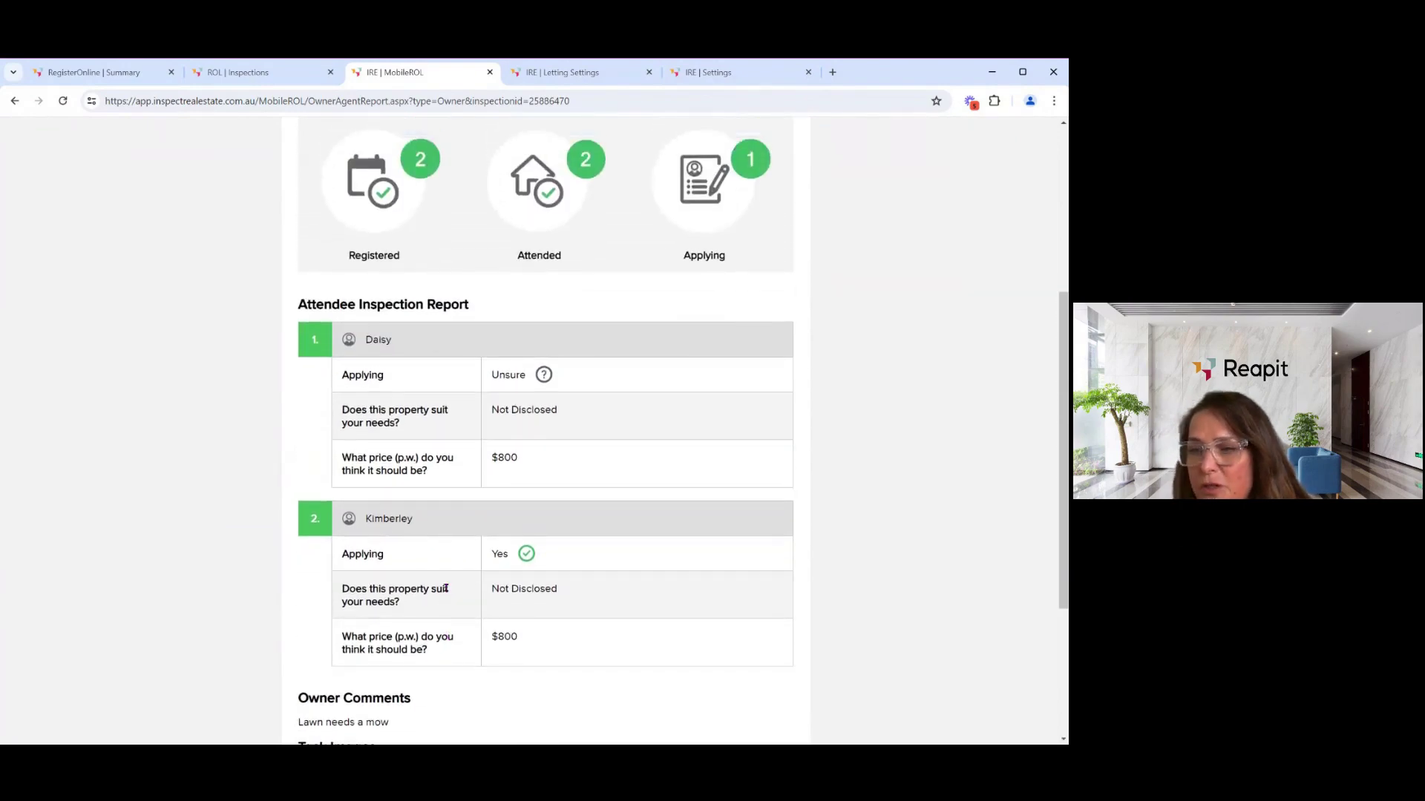
scroll(449, 583, up, 2)
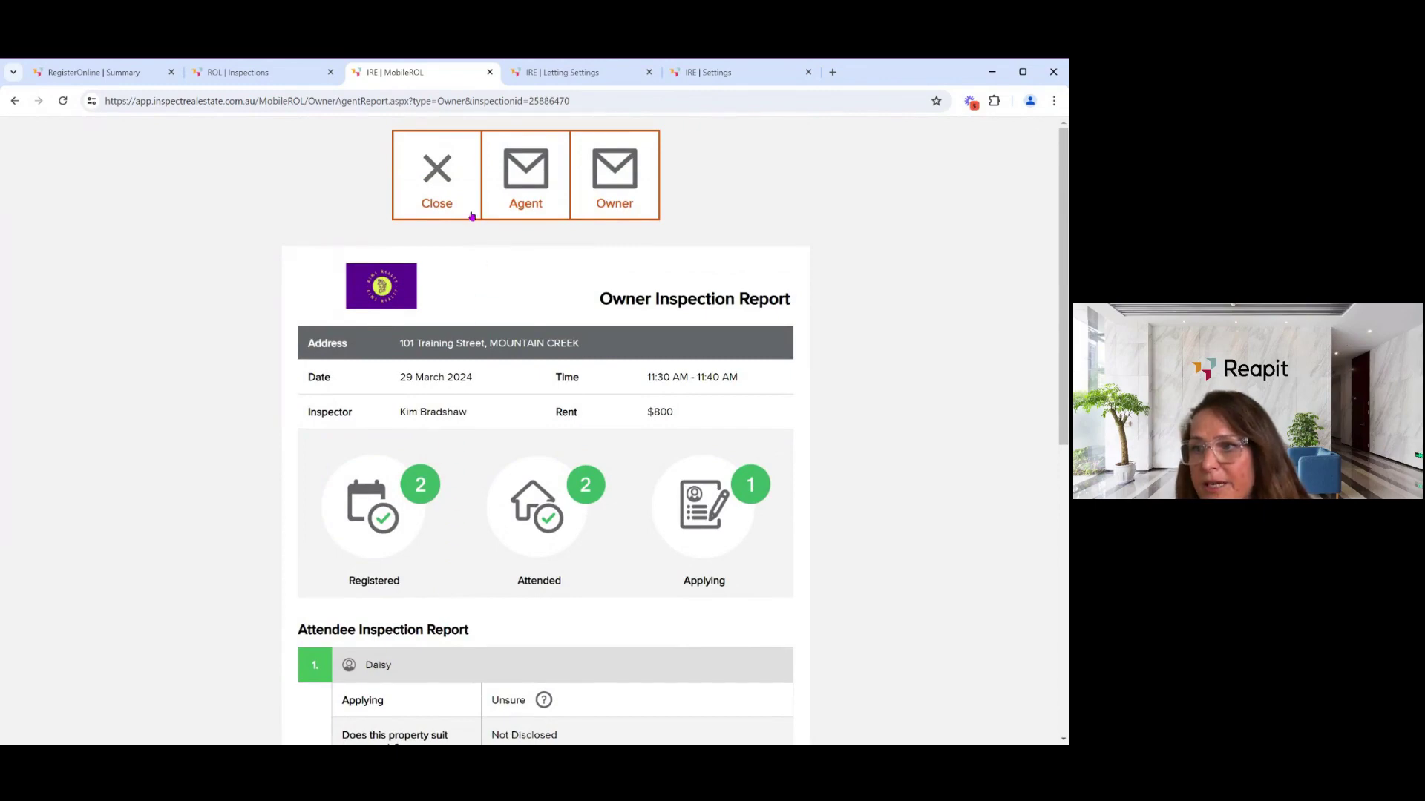
click(436, 188)
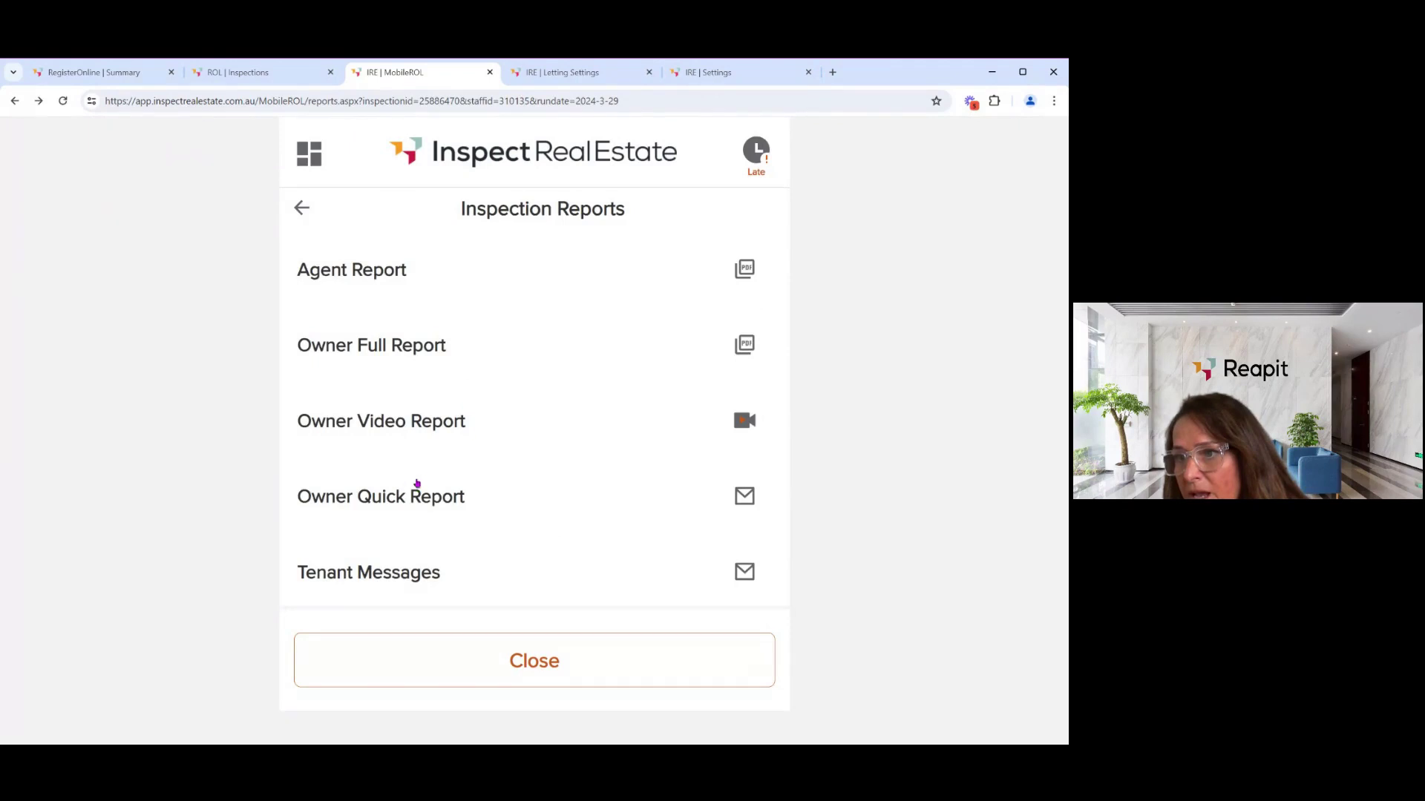
click(401, 502)
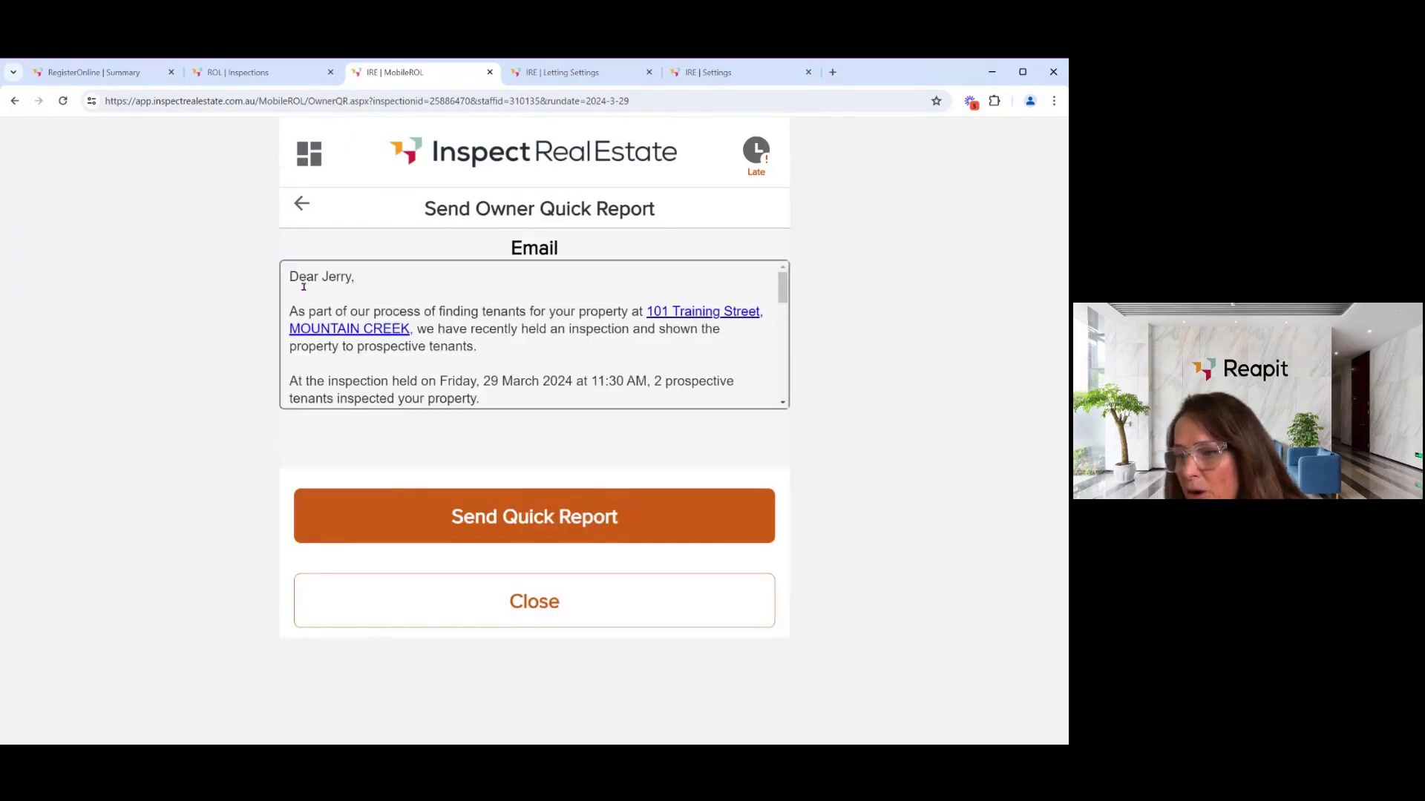
scroll(480, 374, down, 5)
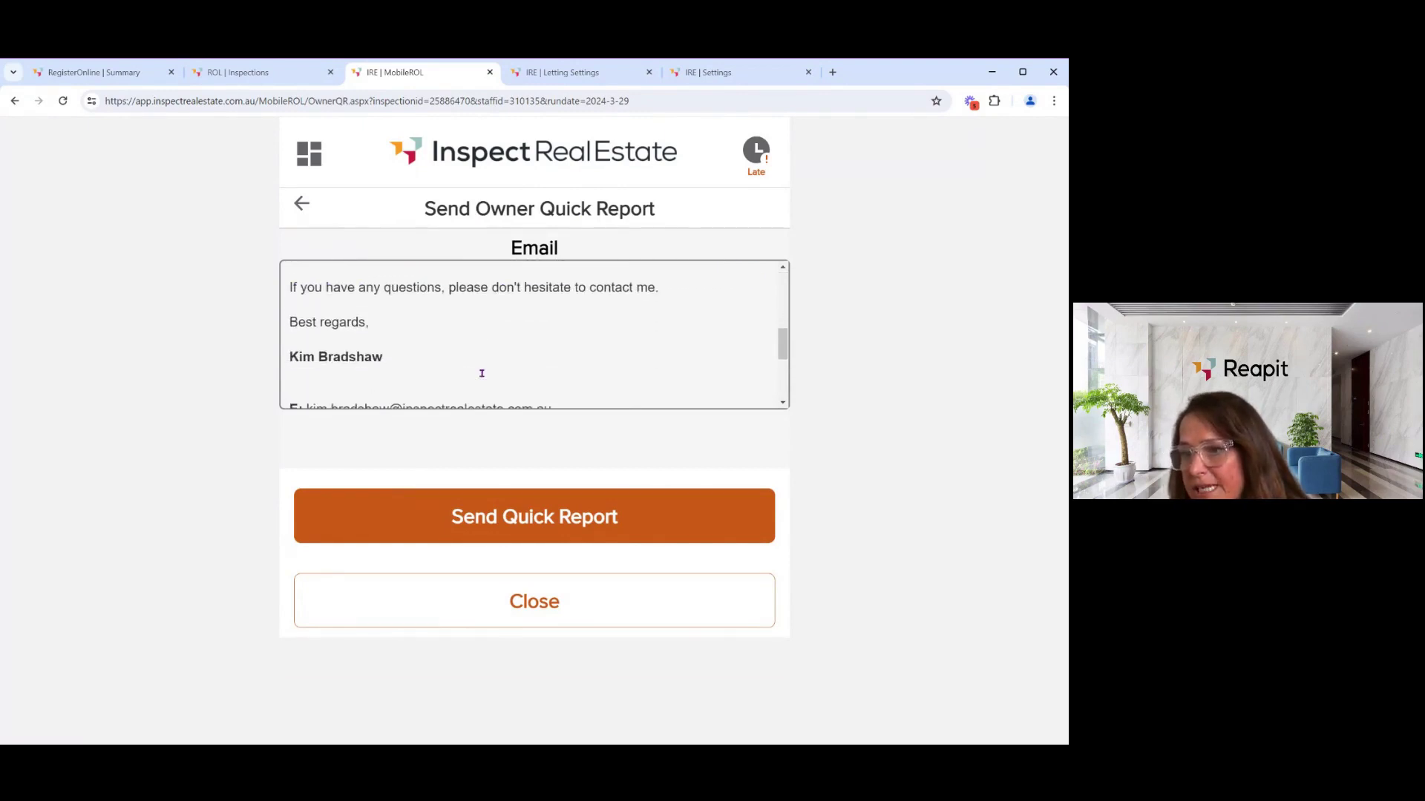
scroll(481, 373, down, 3)
scroll(481, 373, down, 2)
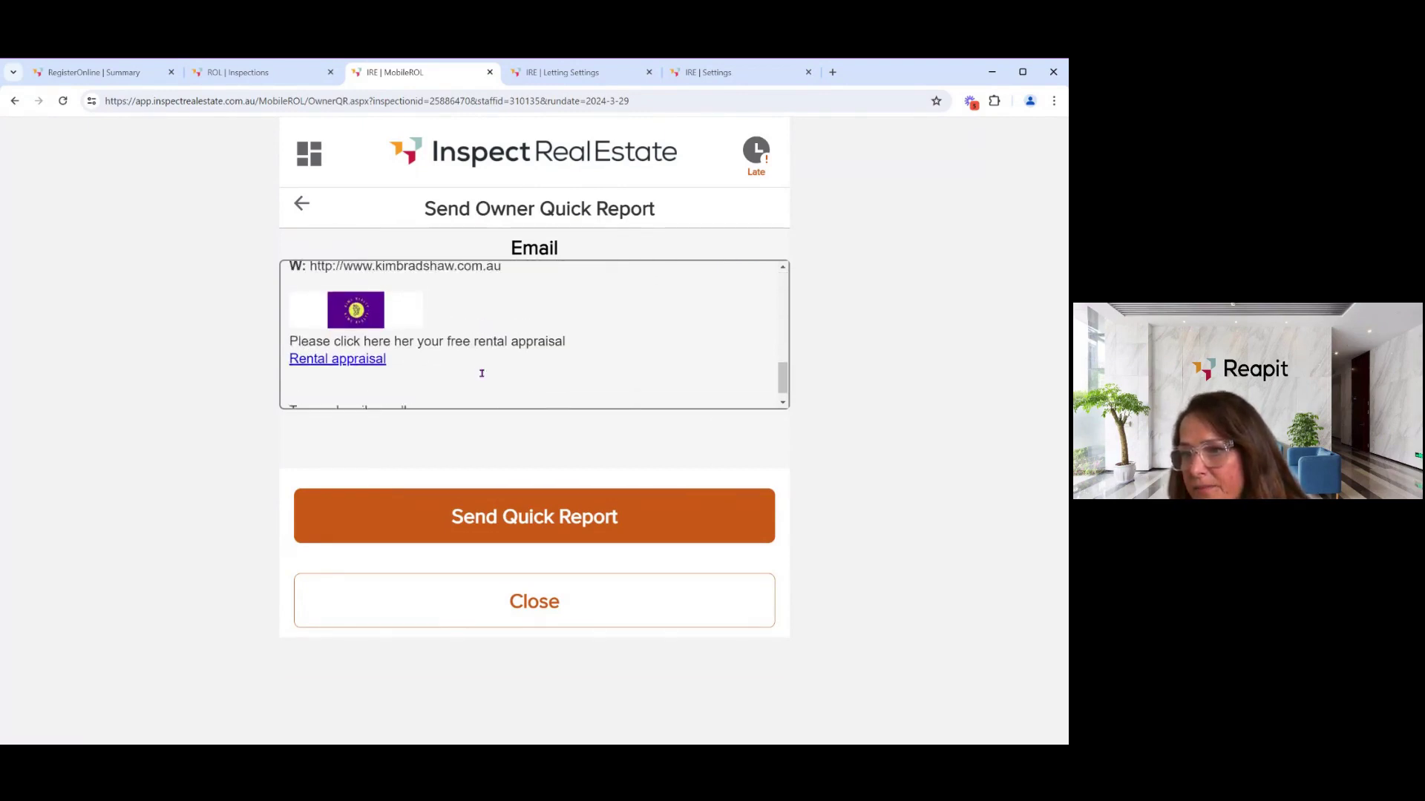
scroll(482, 373, up, 4)
click(302, 205)
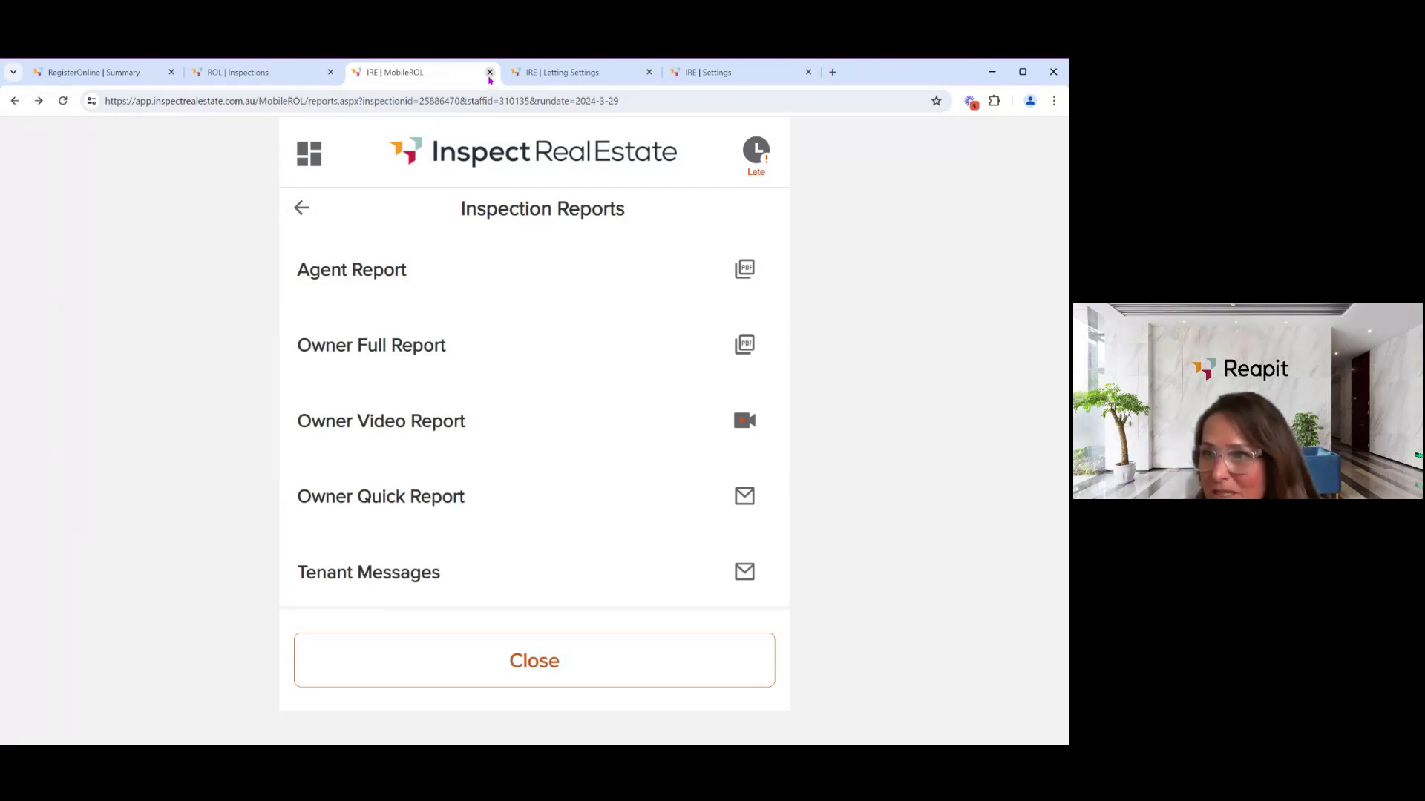
- Close the MobileROL and Letting Settings tabs and switch to the RegisterOnline Summary
click(489, 72)
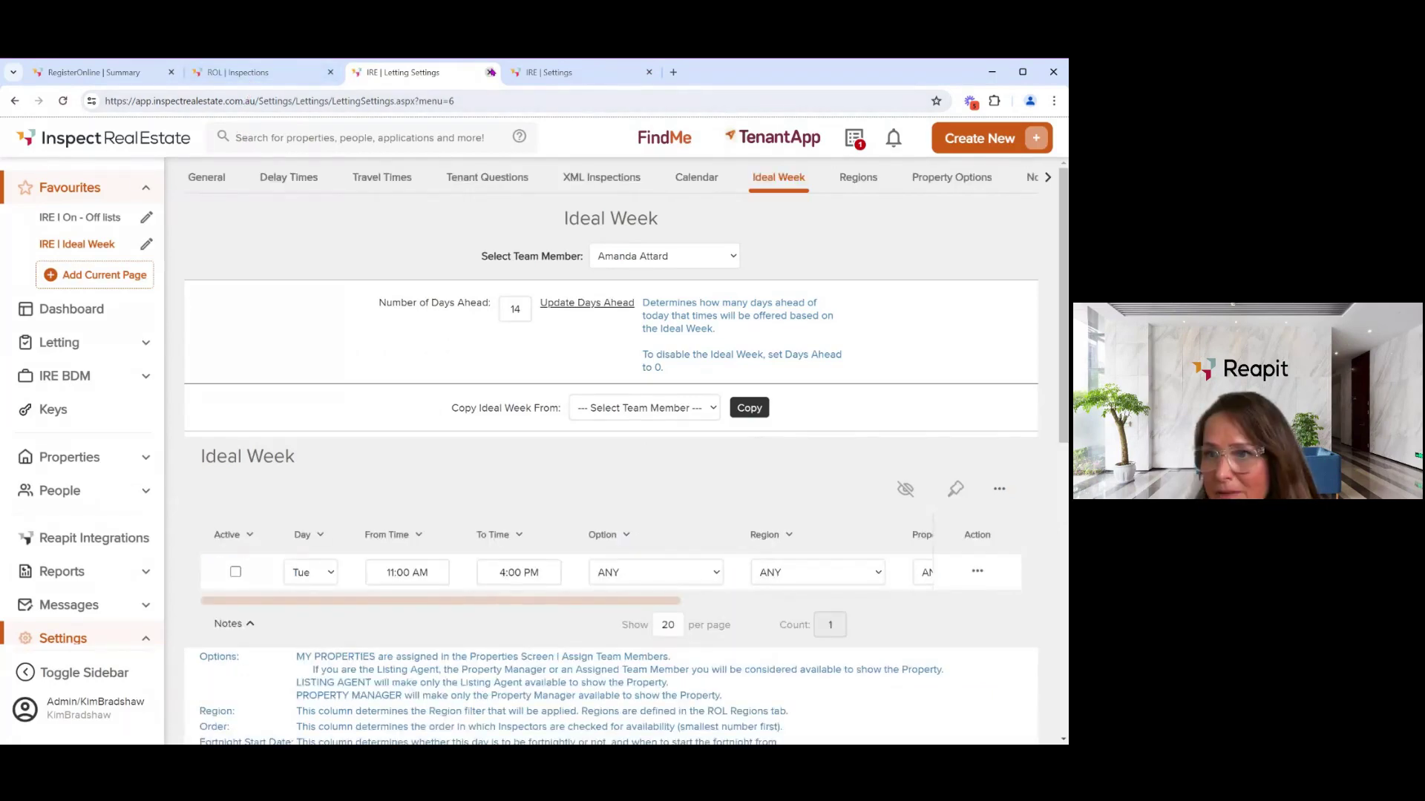
click(490, 72)
click(292, 77)
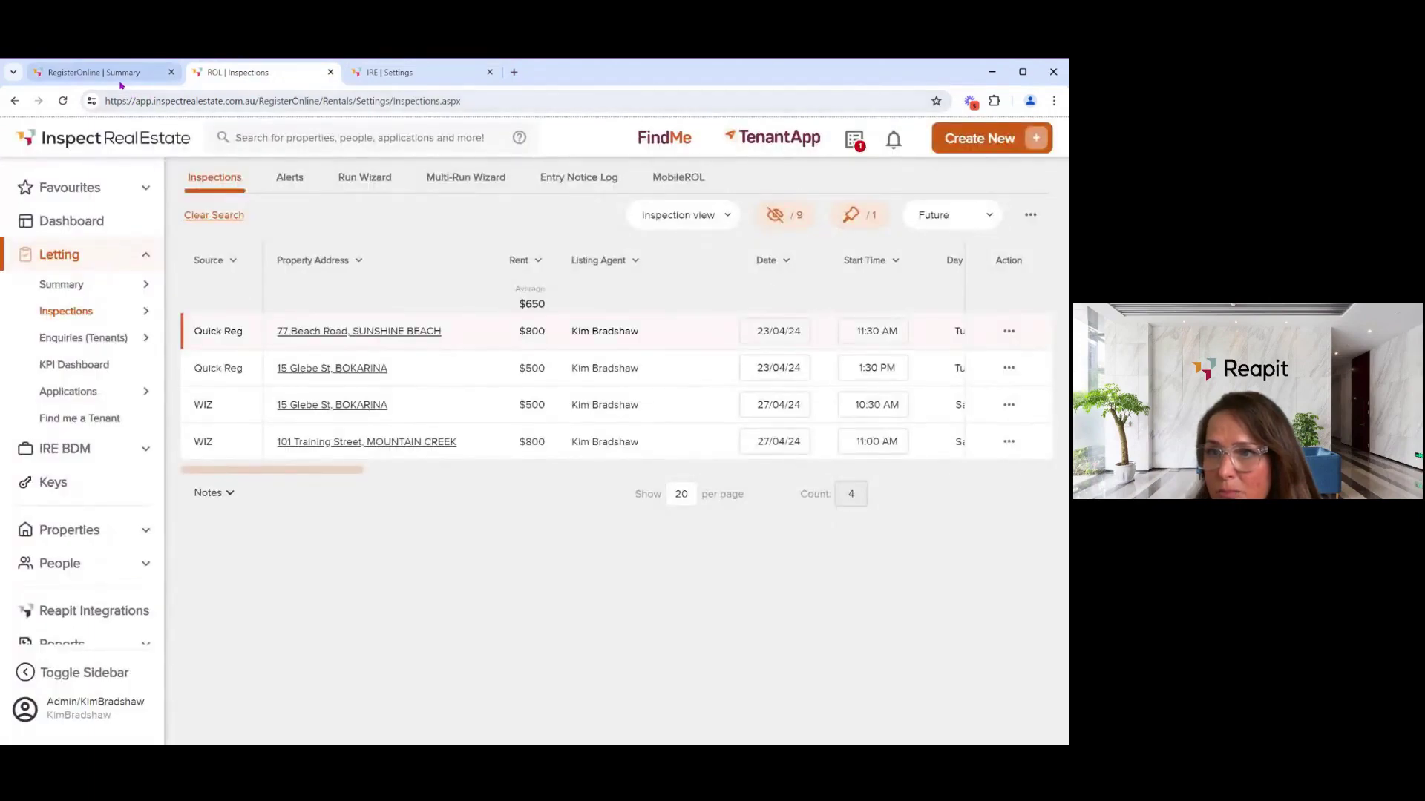
click(122, 83)
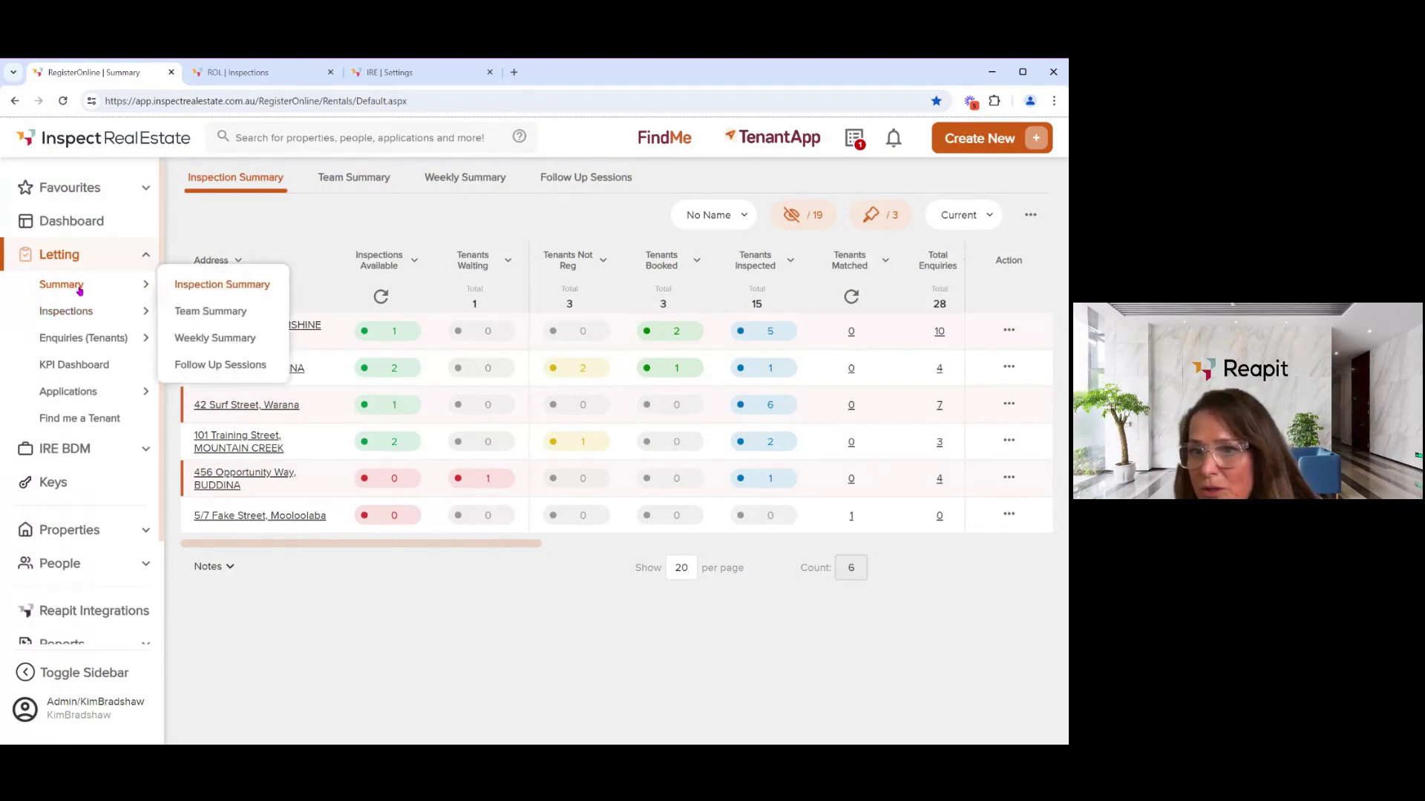
click(74, 189)
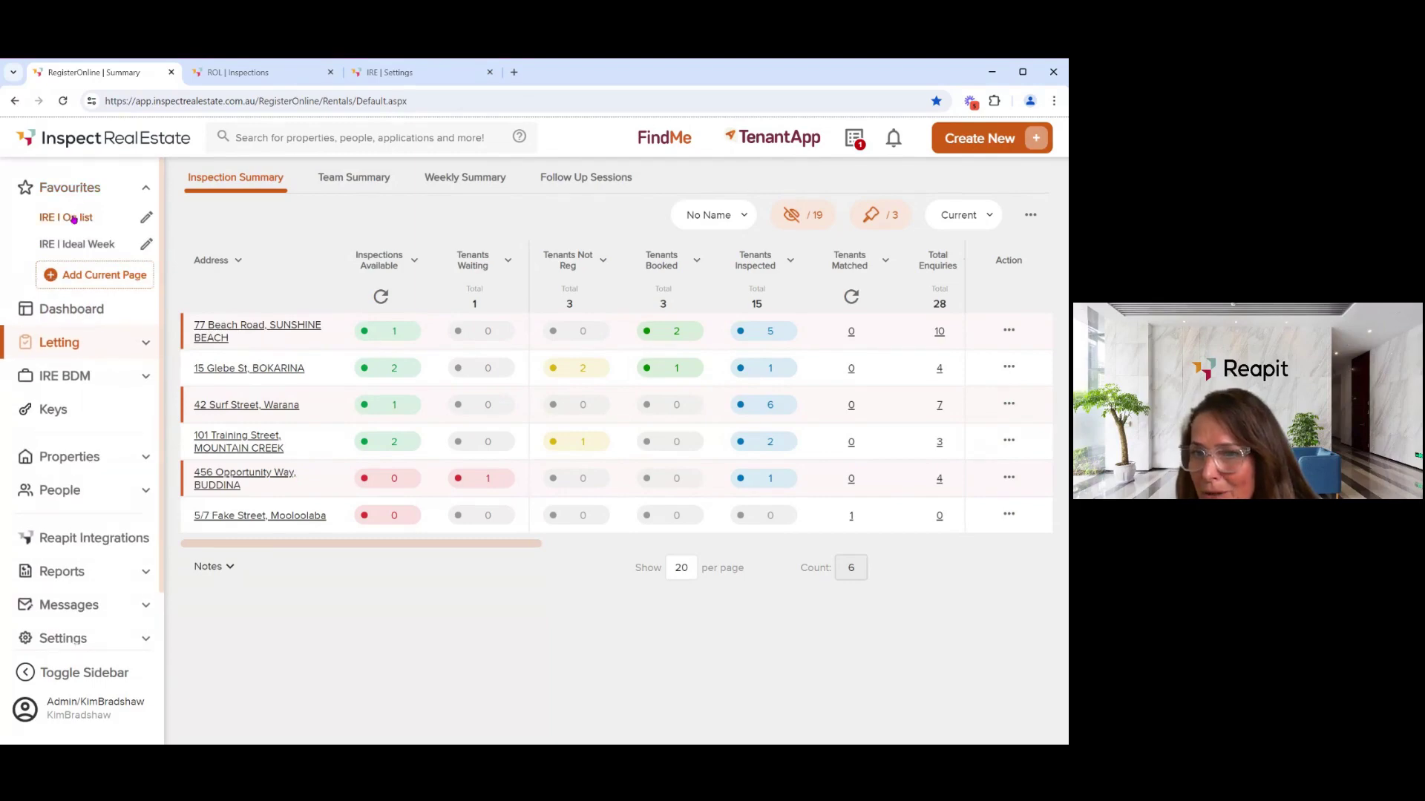
click(74, 218)
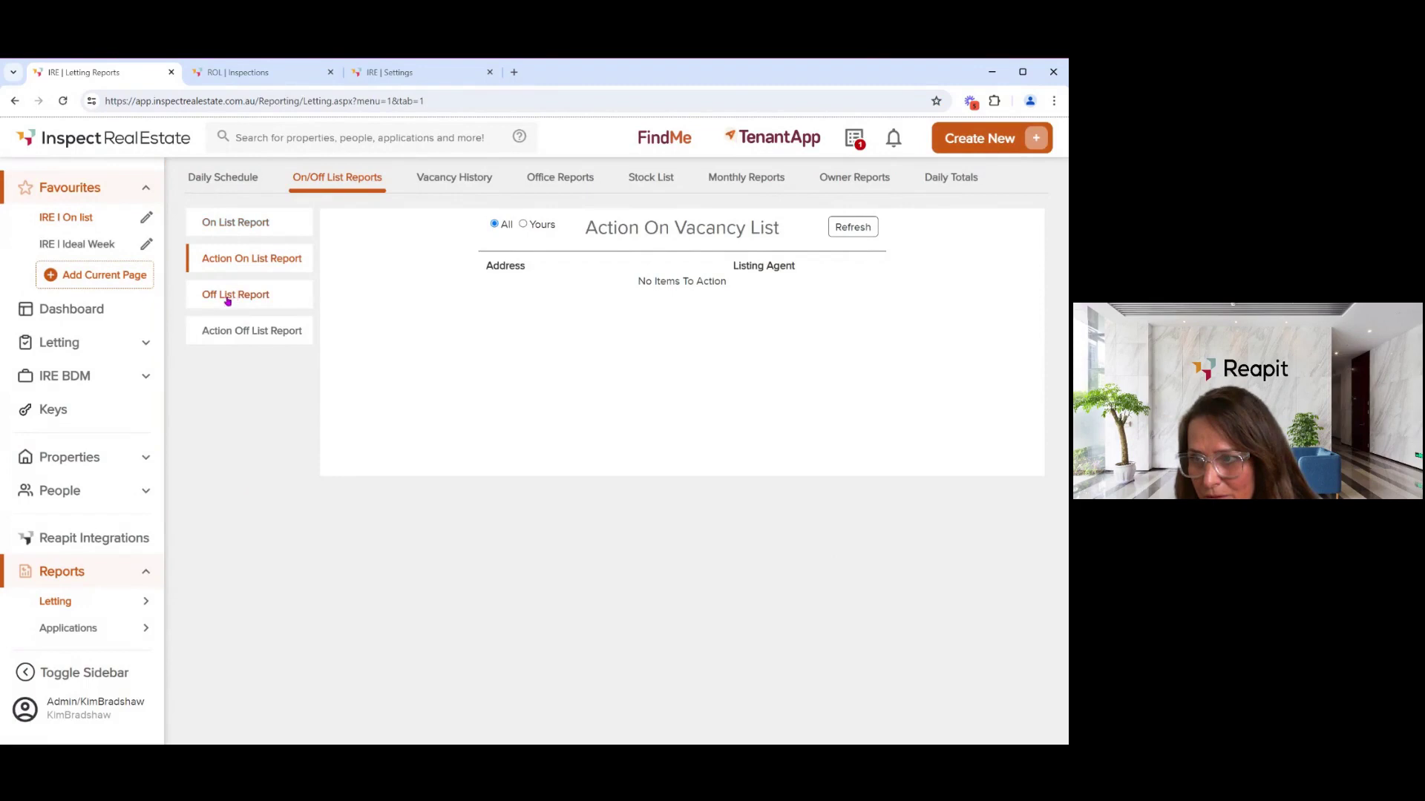
click(223, 330)
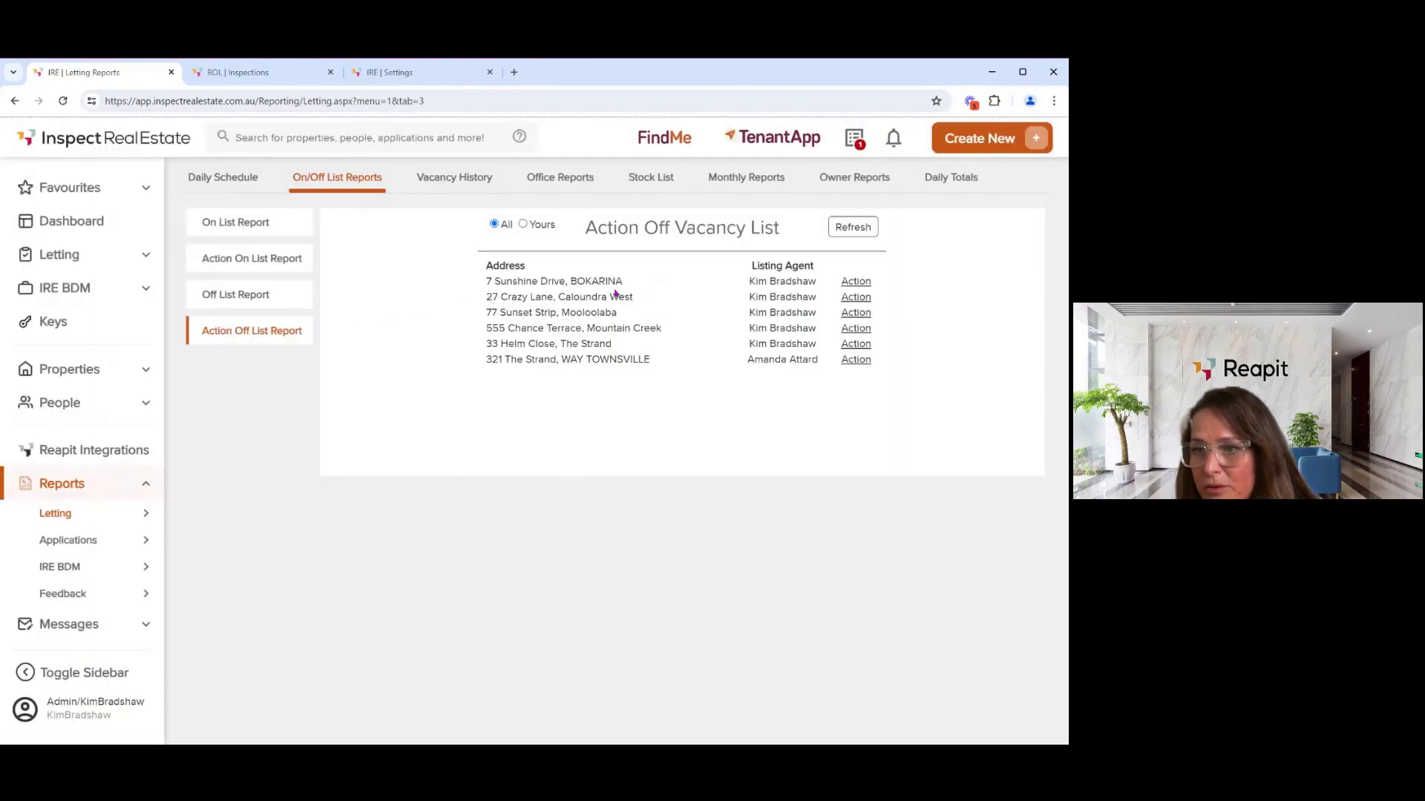
click(864, 285)
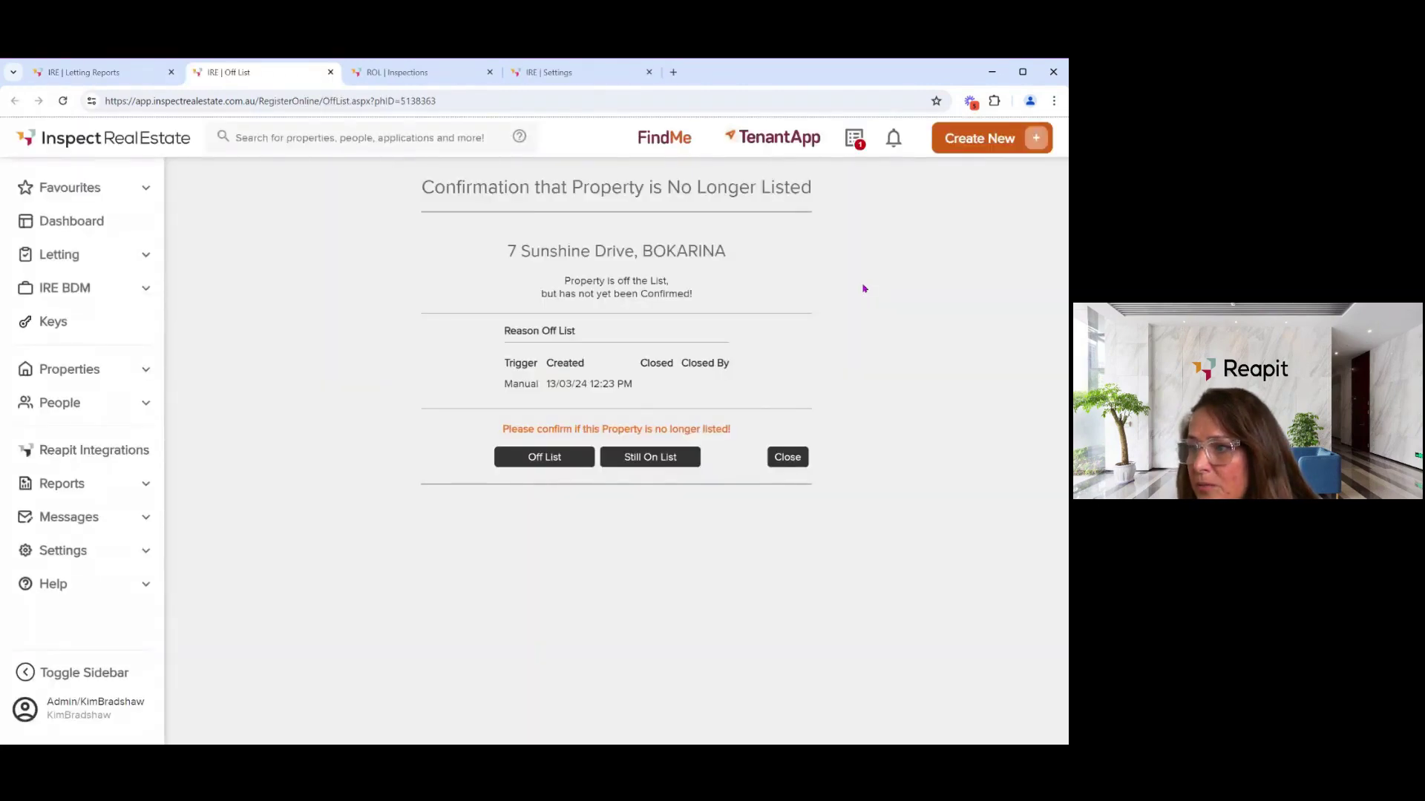
click(549, 461)
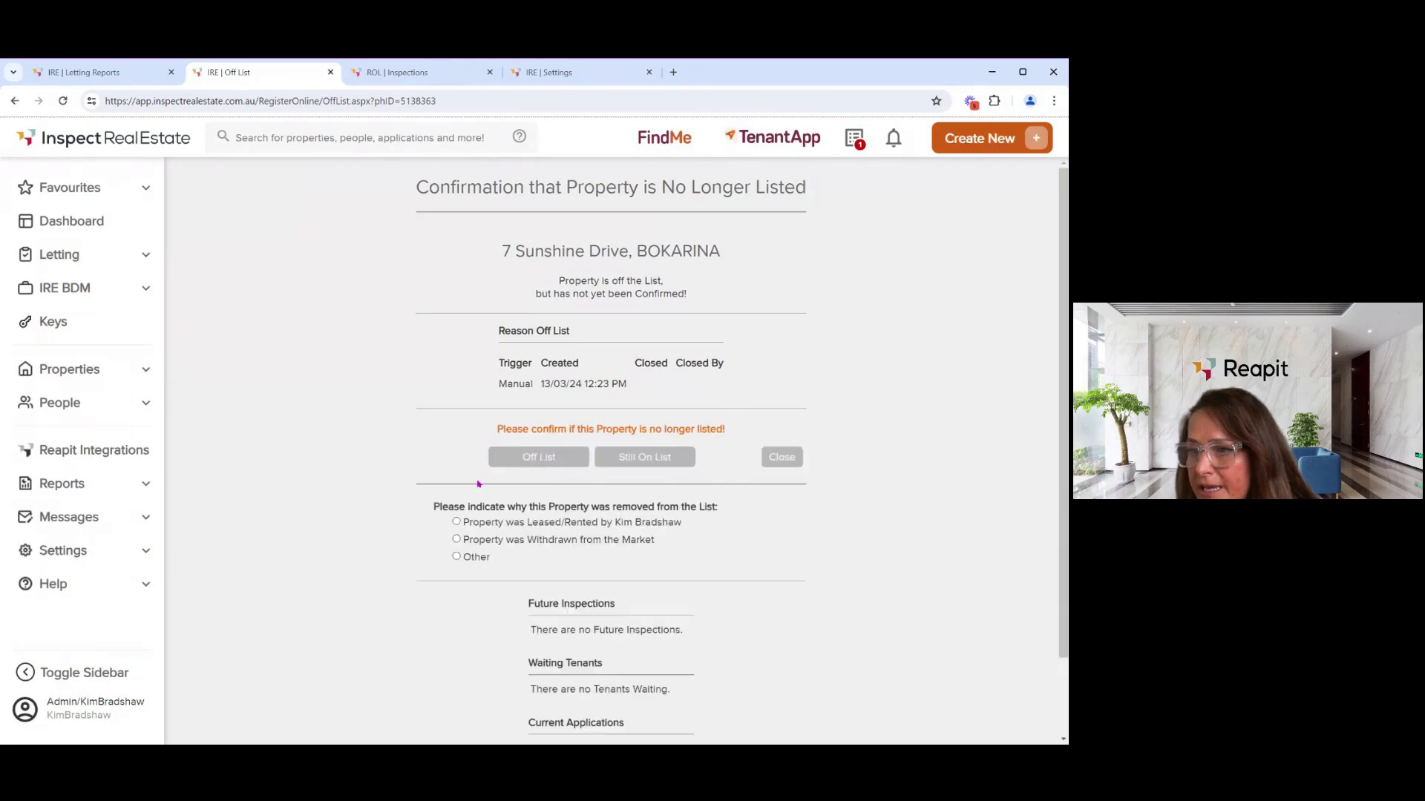
scroll(420, 461, down, 1)
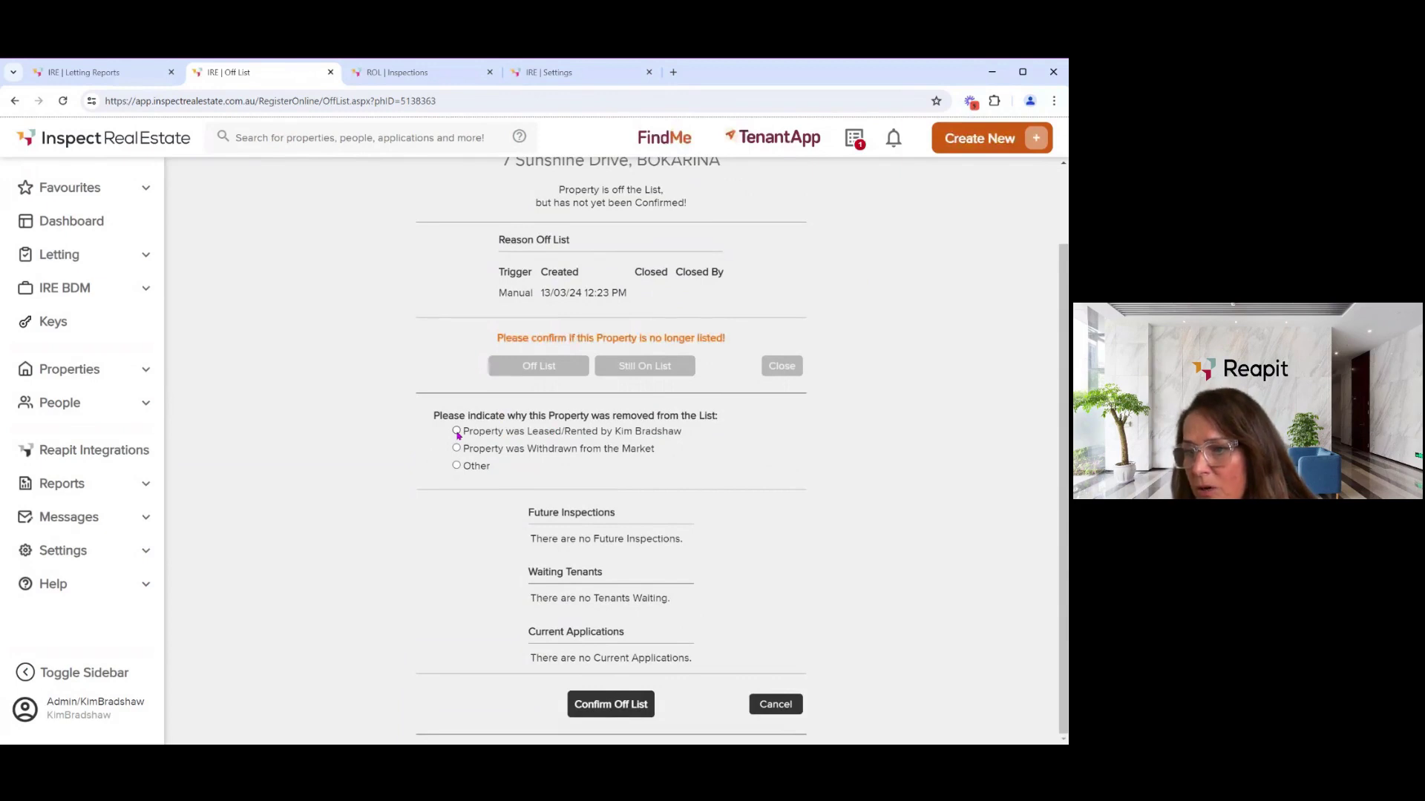
click(456, 431)
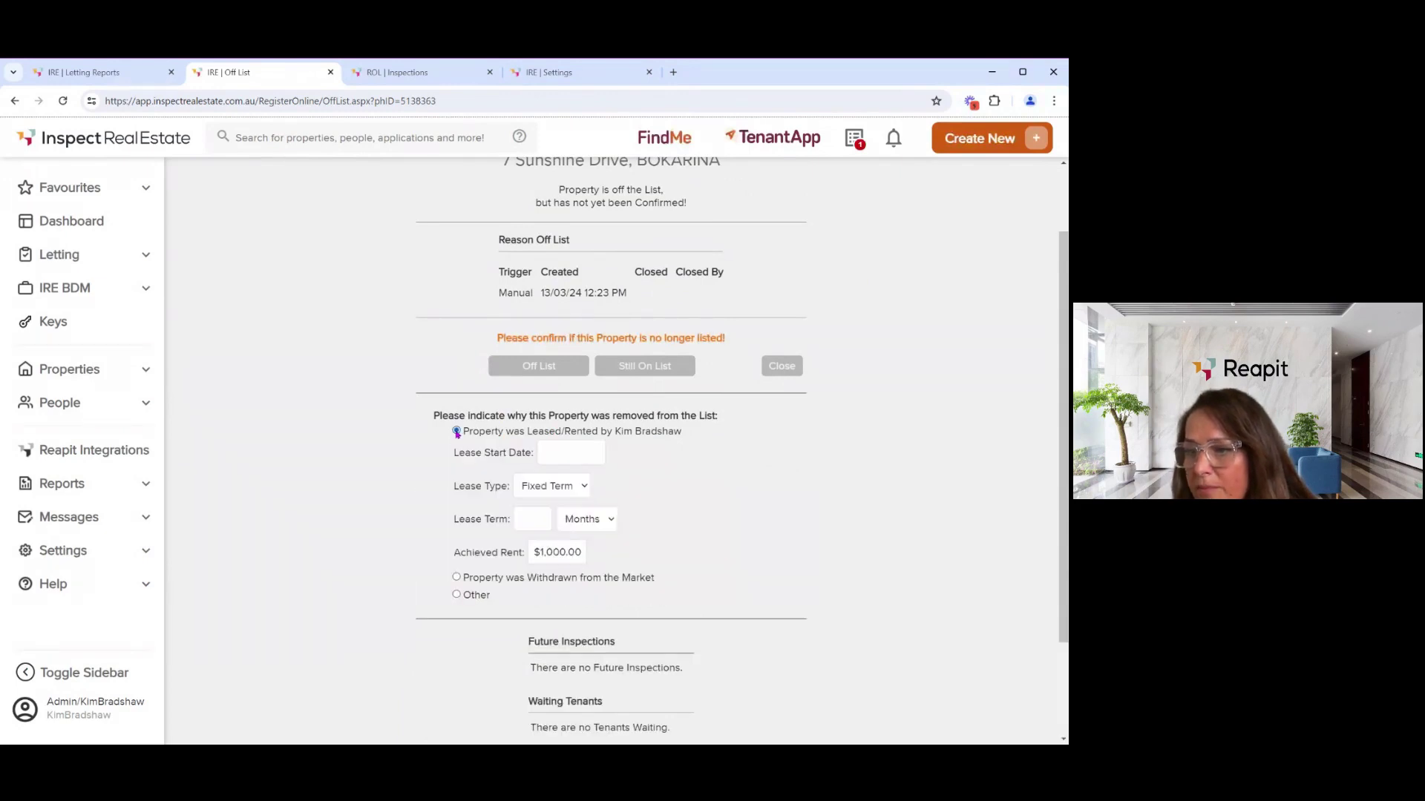
click(555, 451)
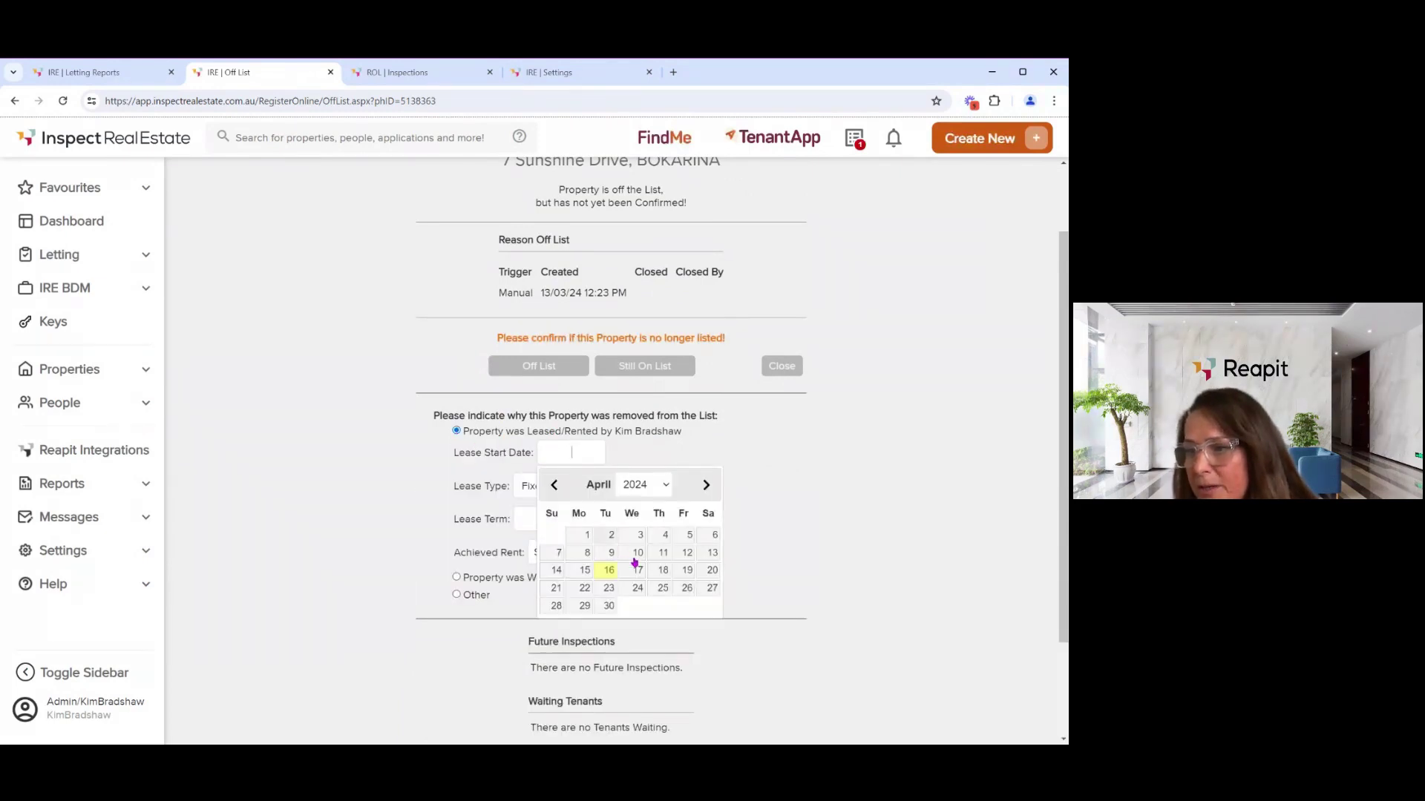
click(611, 536)
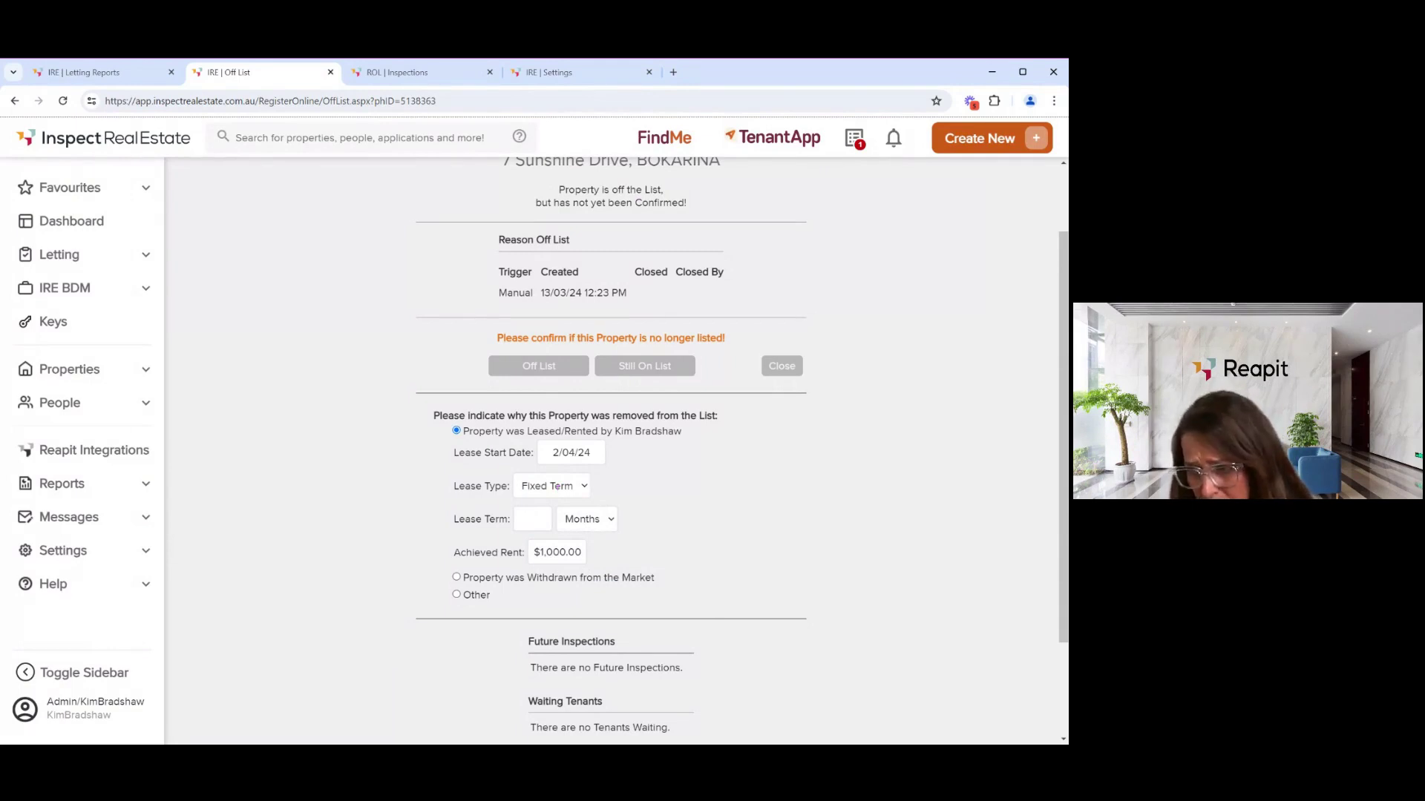
click(535, 514)
text(12)
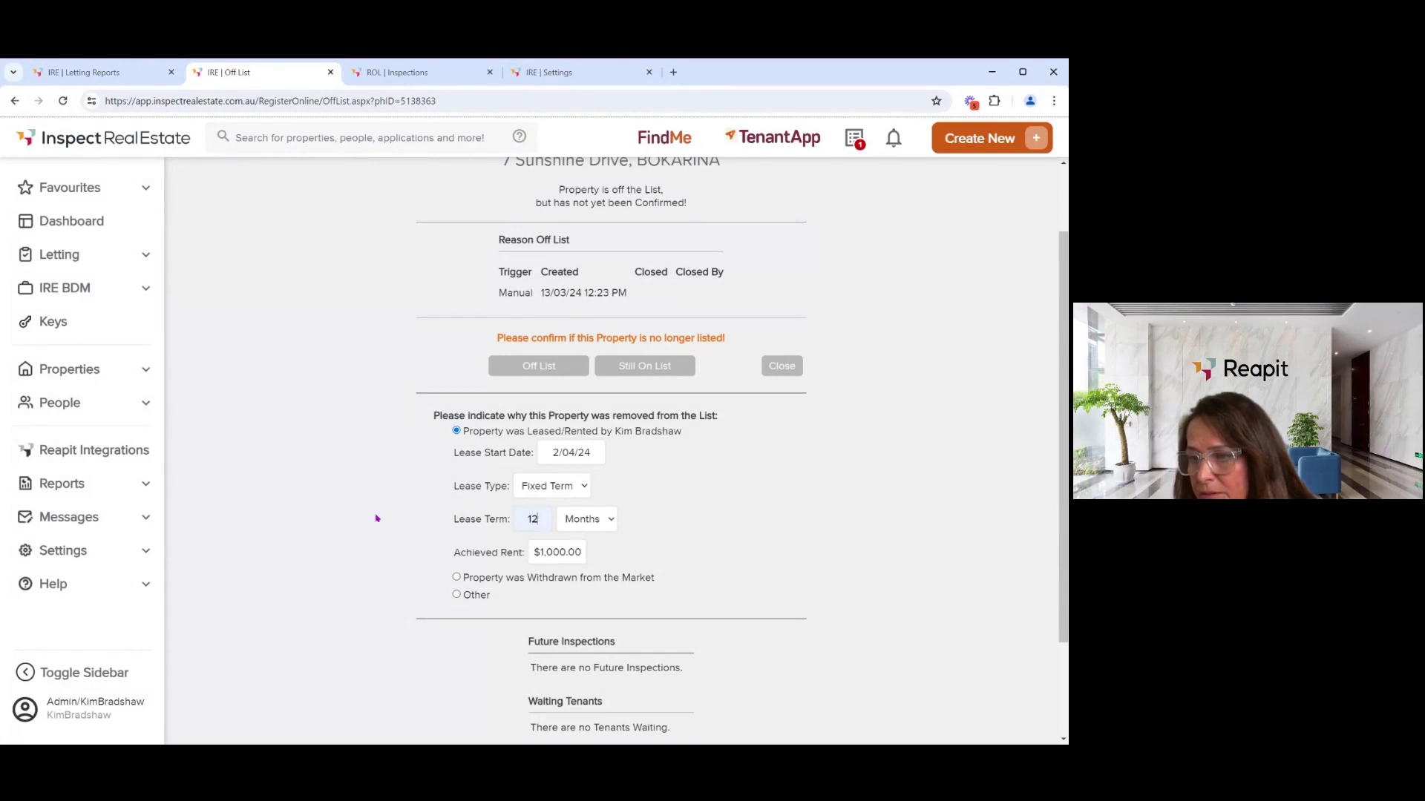
scroll(331, 474, down, 2)
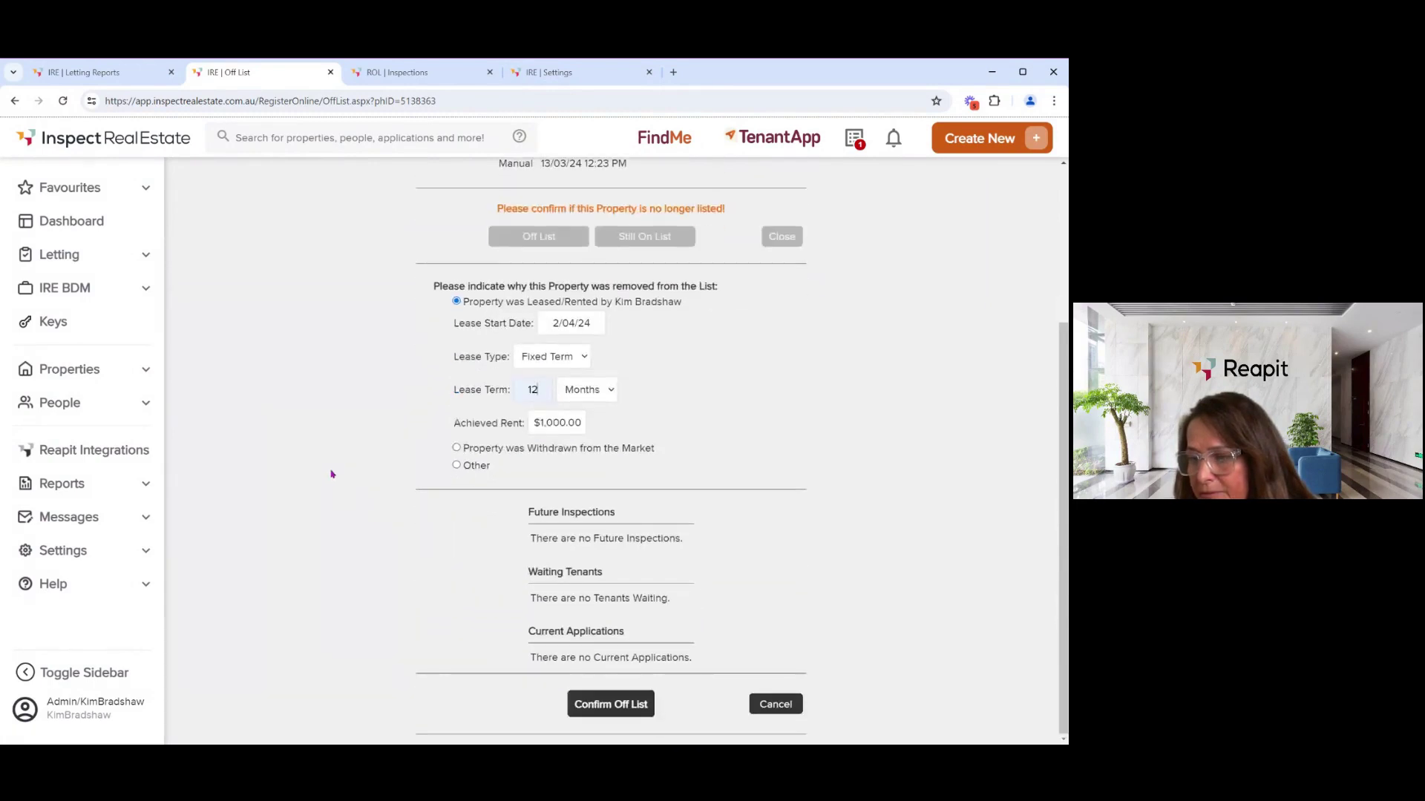
click(630, 713)
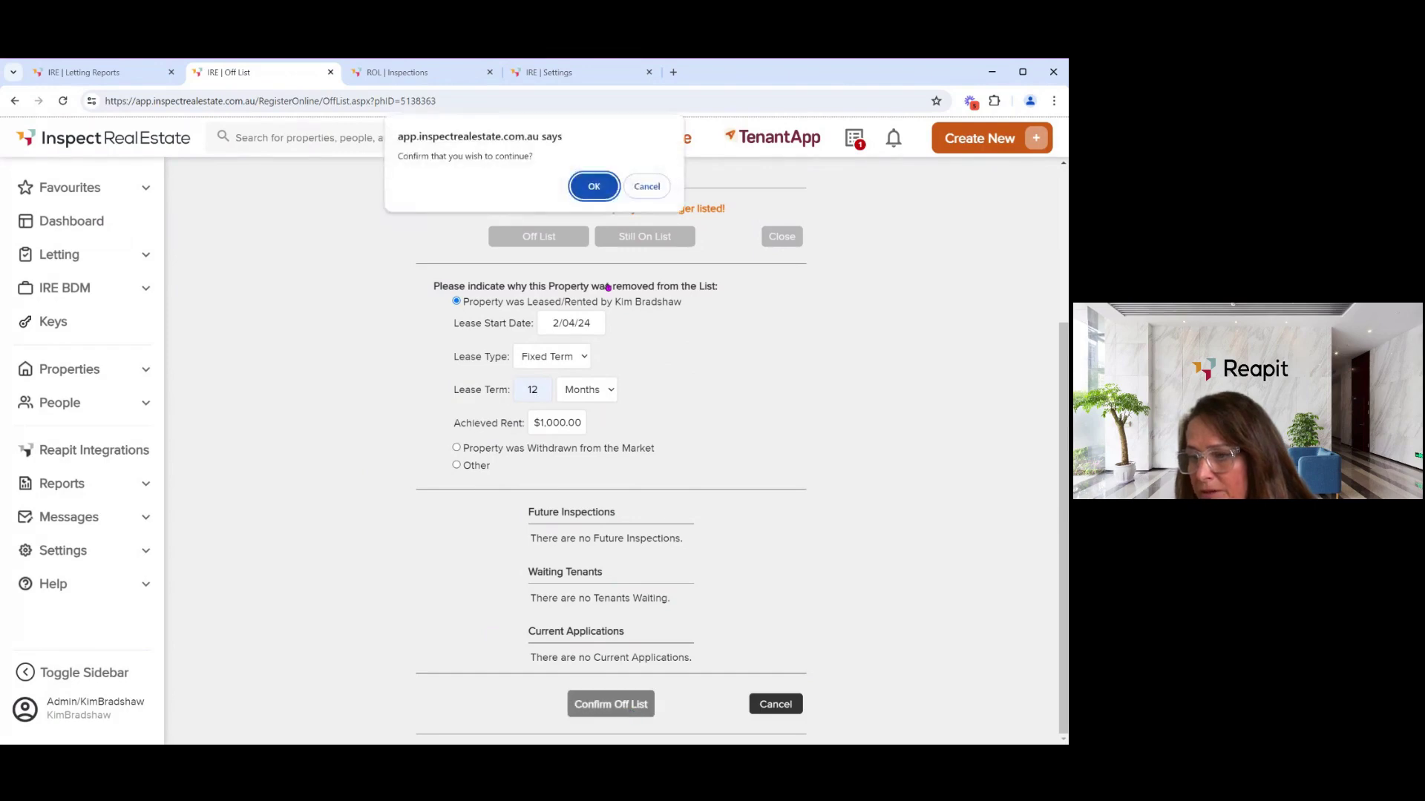
click(597, 197)
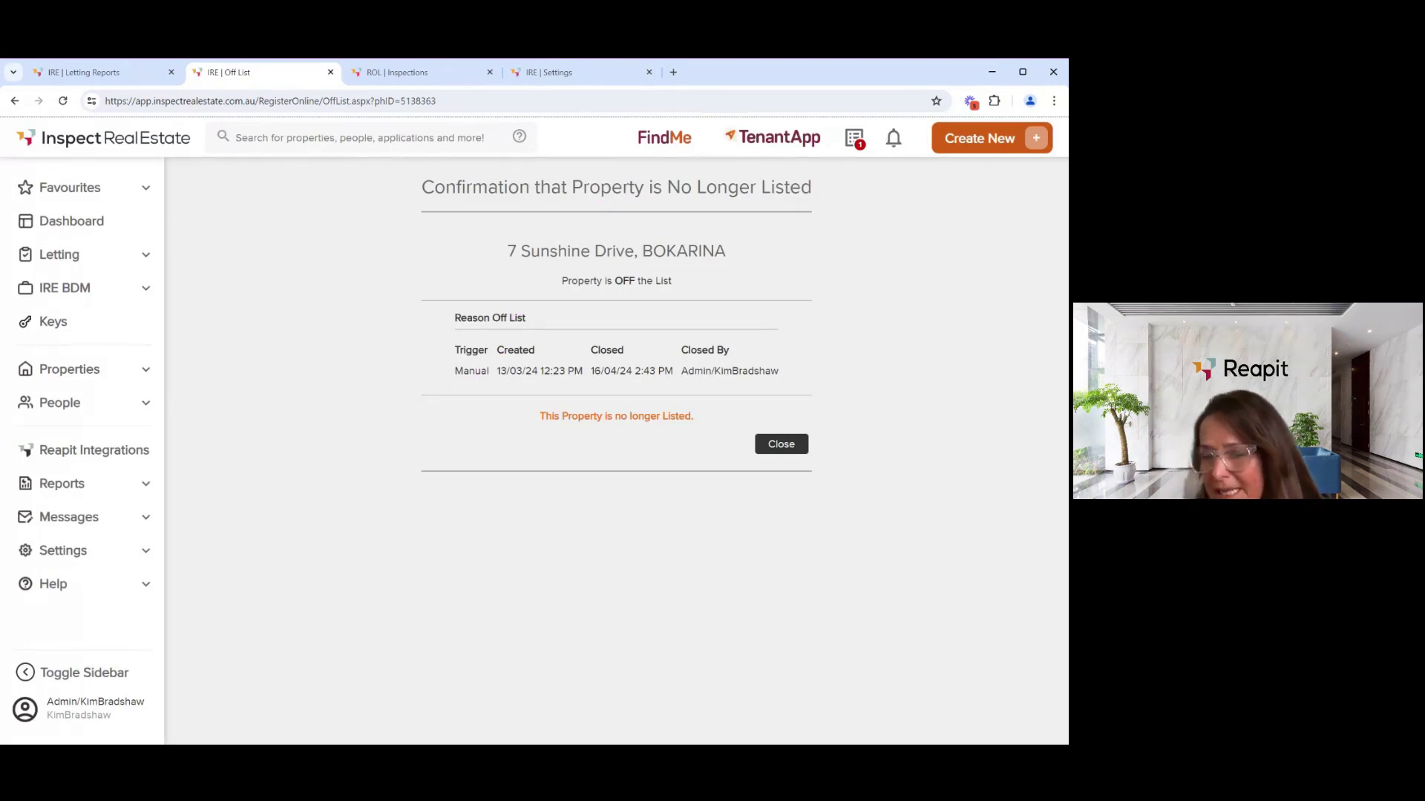
- Close the off-list confirmation, open Letting > Summary, and advance the slideshow to Recap
click(791, 449)
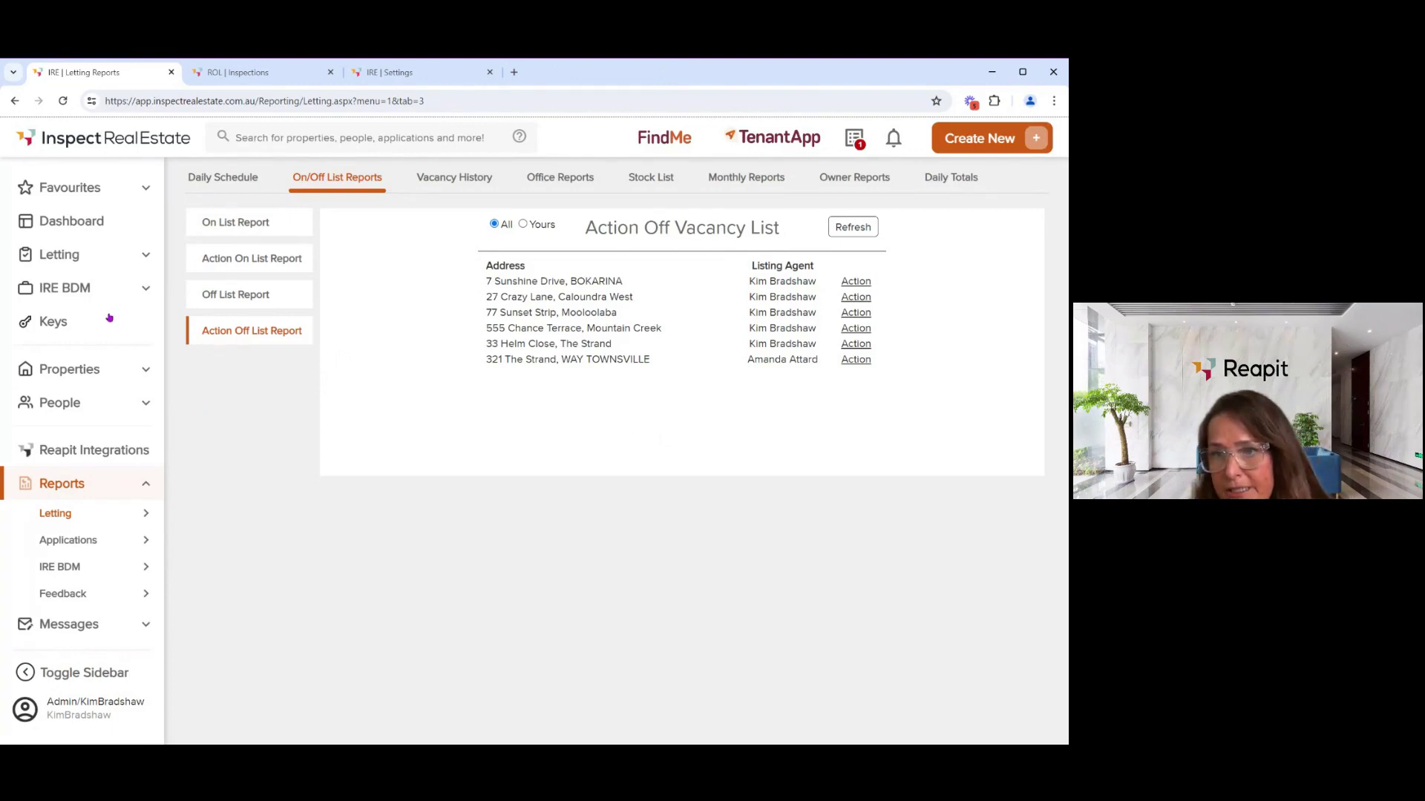
click(65, 256)
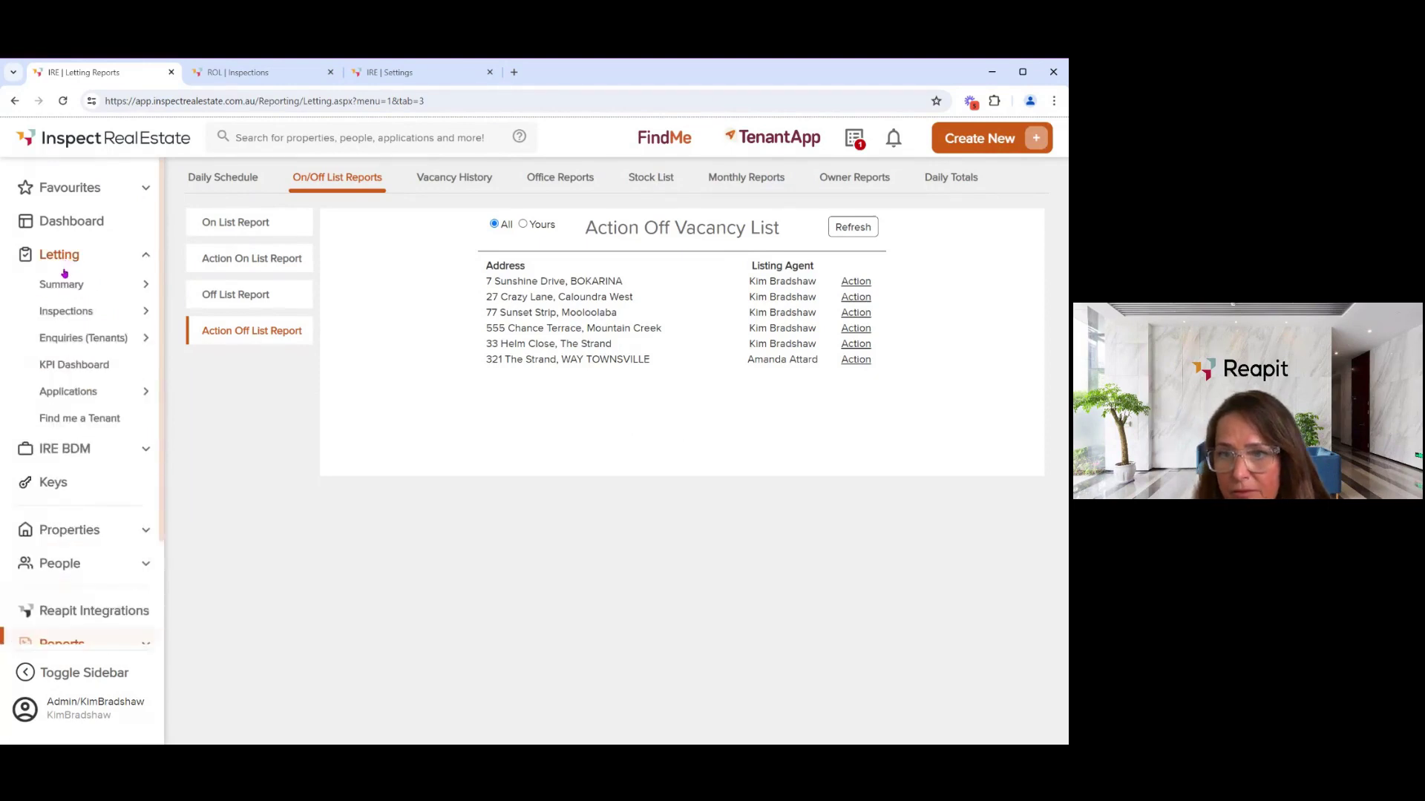
click(63, 285)
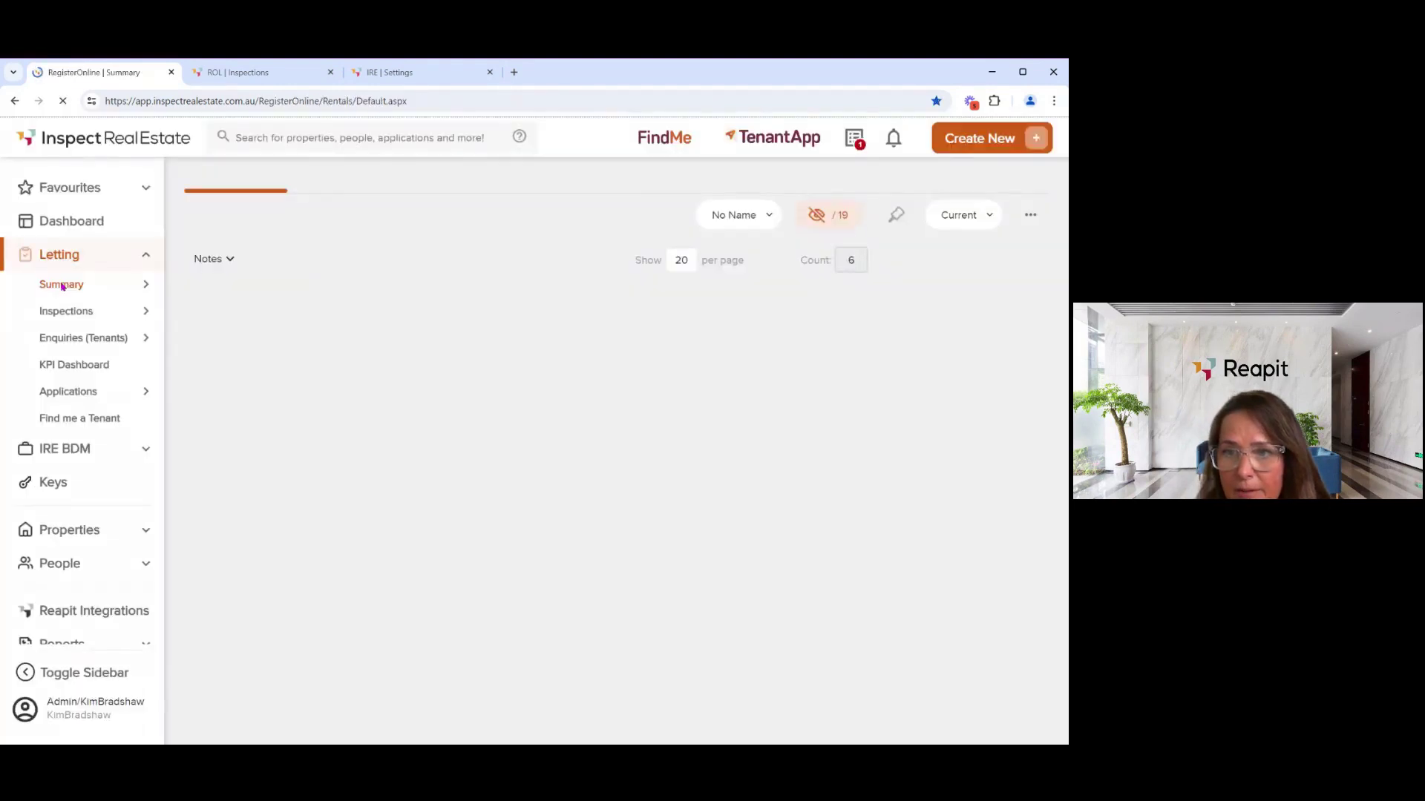
mouse_move(64, 288)
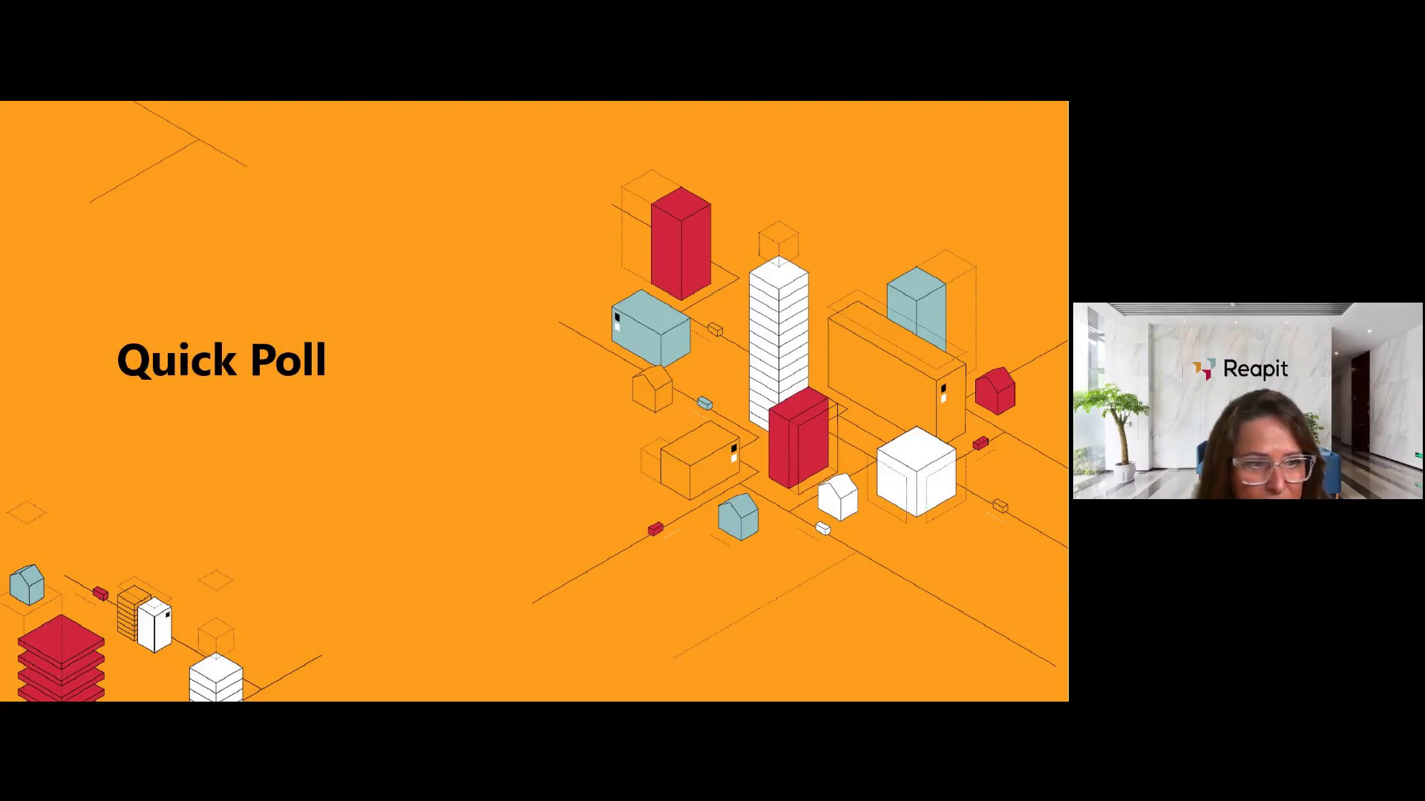
key(Right)
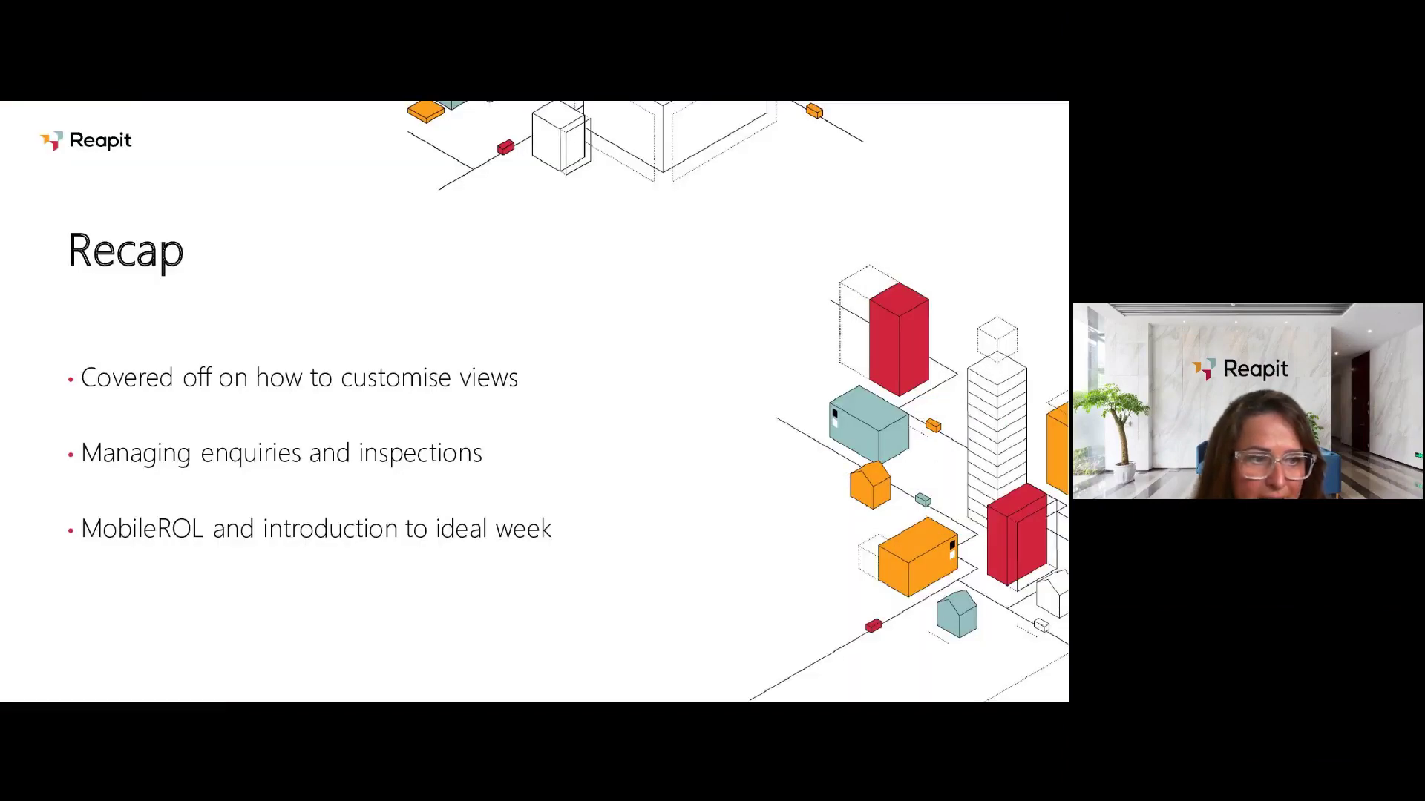